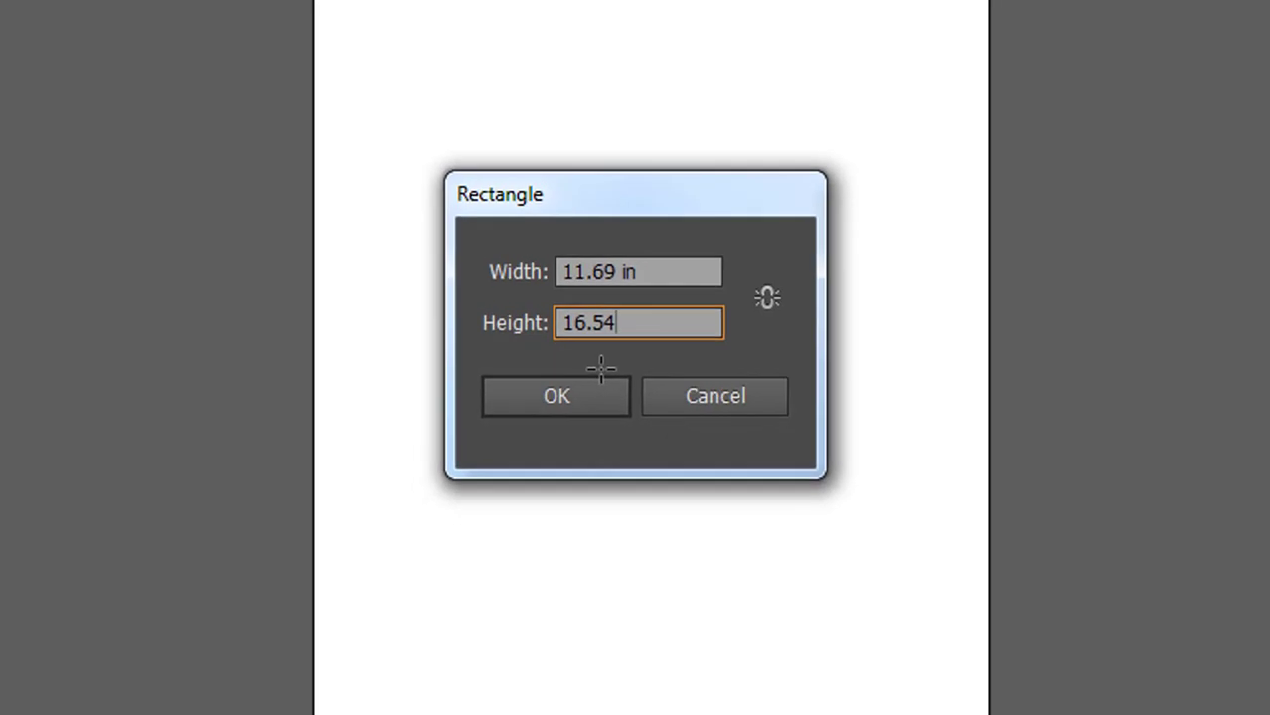
- Create an 11.69 by 16.54 in rectangle and align it horizontally and vertically to cover the artboard exactly
click(582, 402)
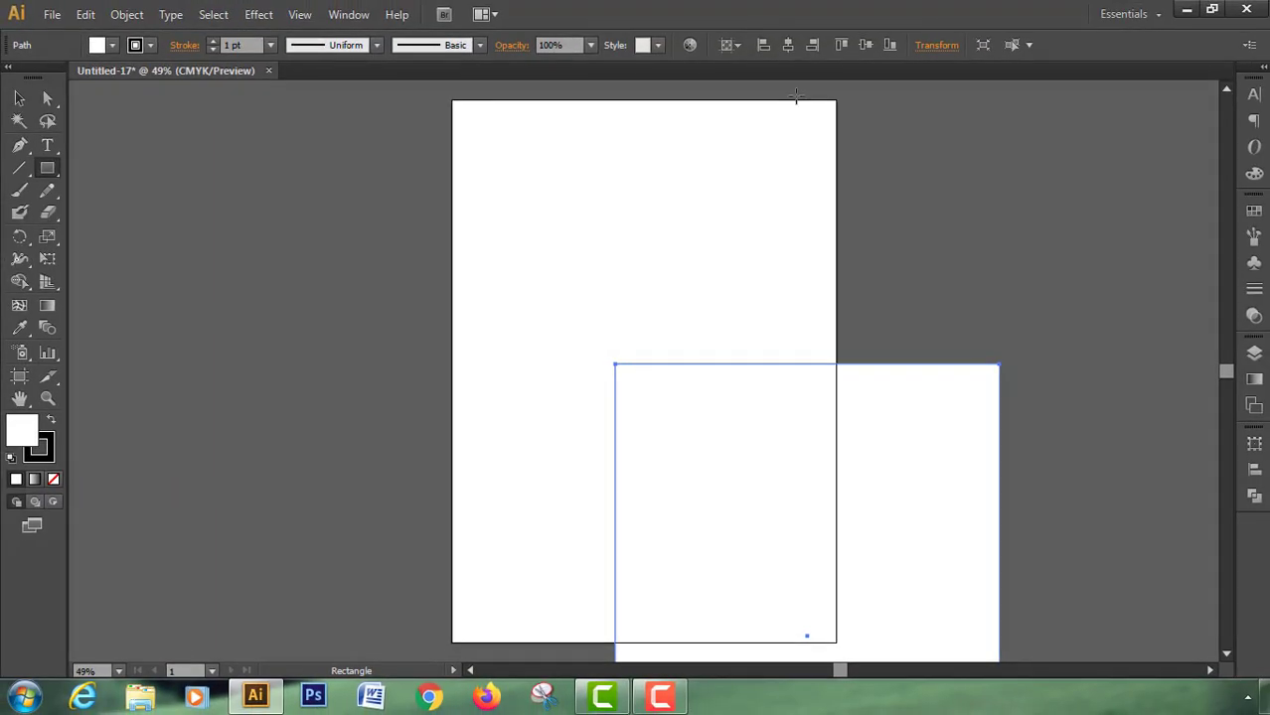
click(813, 45)
click(864, 46)
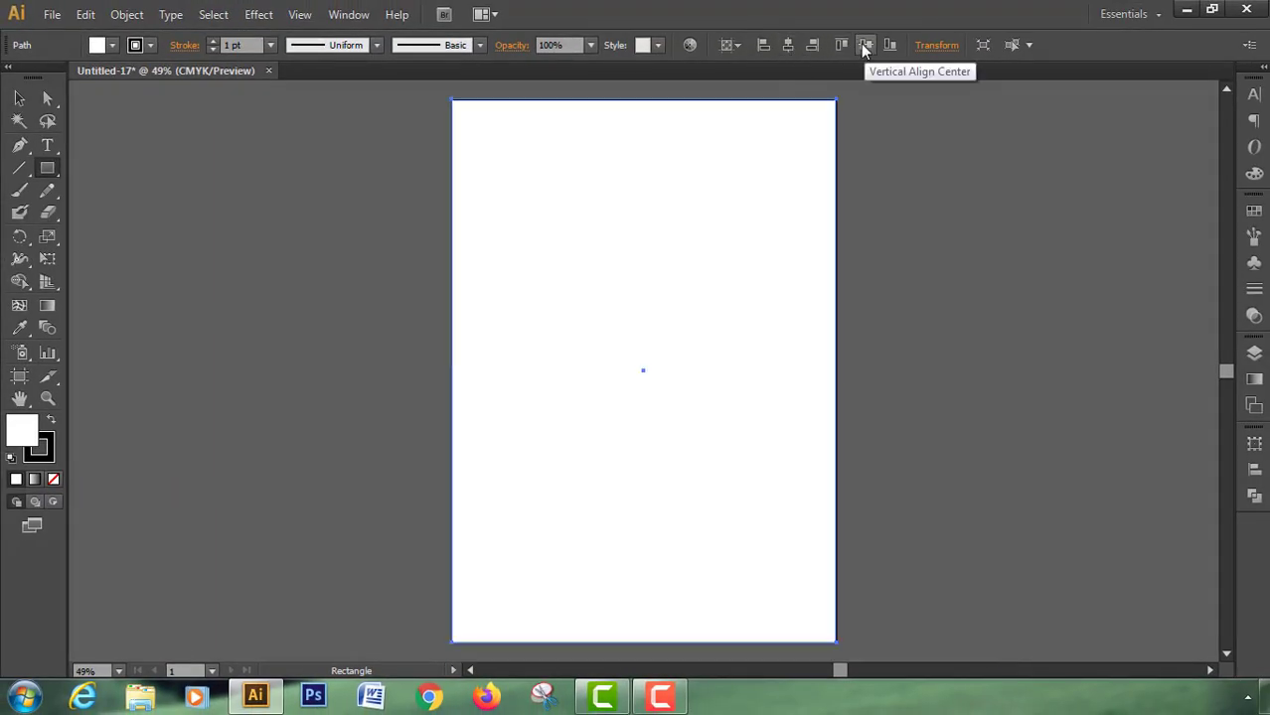
- Offset the rectangle's path by -0.5 in with Miter joins and a miter limit of 4, with the preview on
click(135, 18)
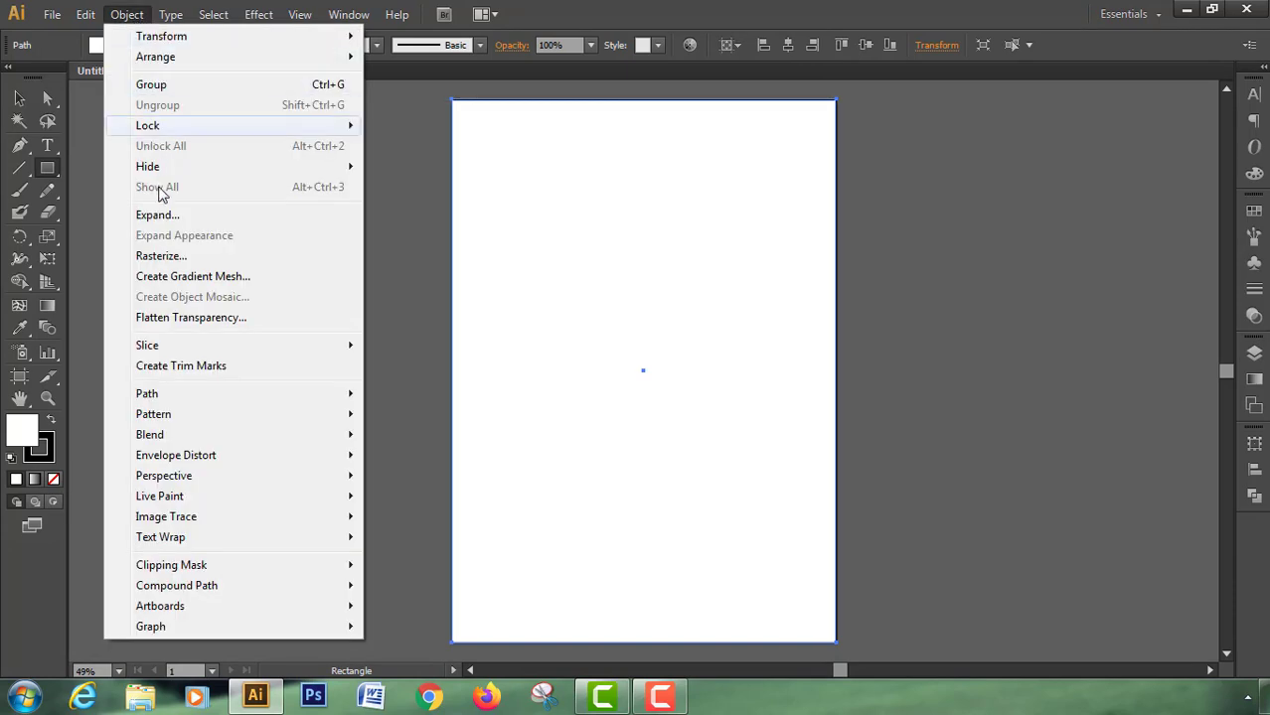
mouse_move(171, 398)
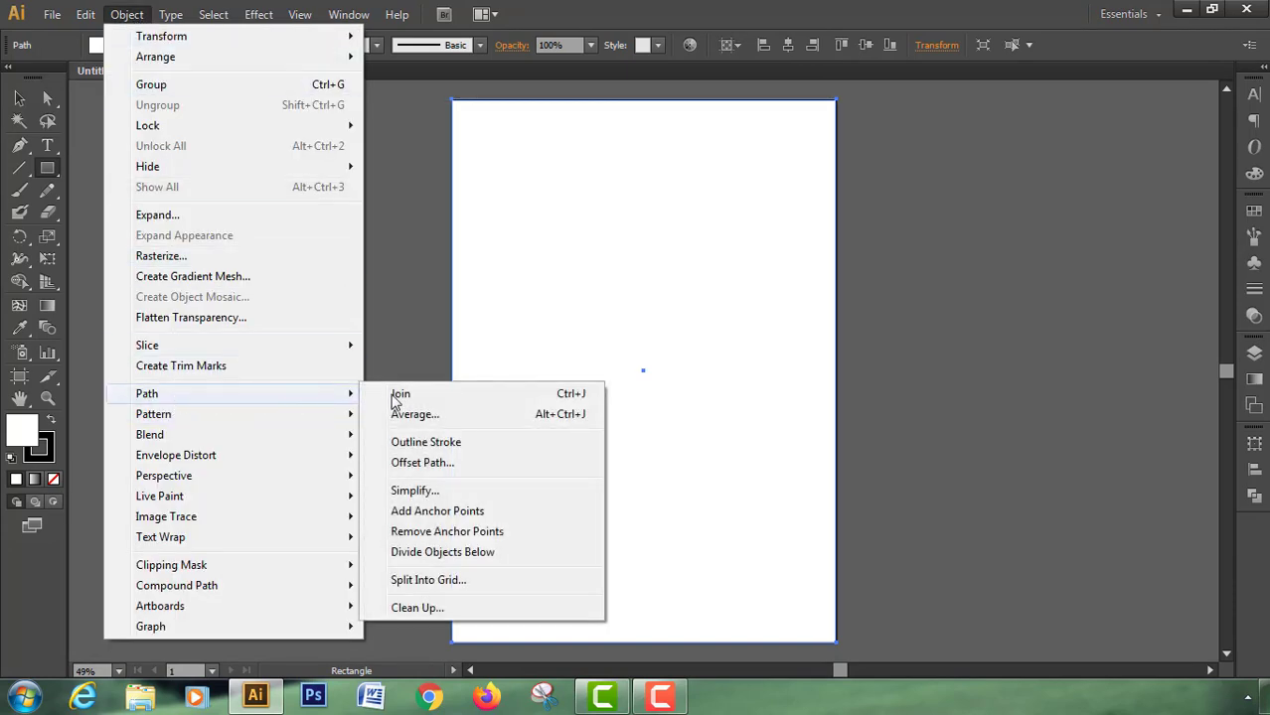
click(427, 463)
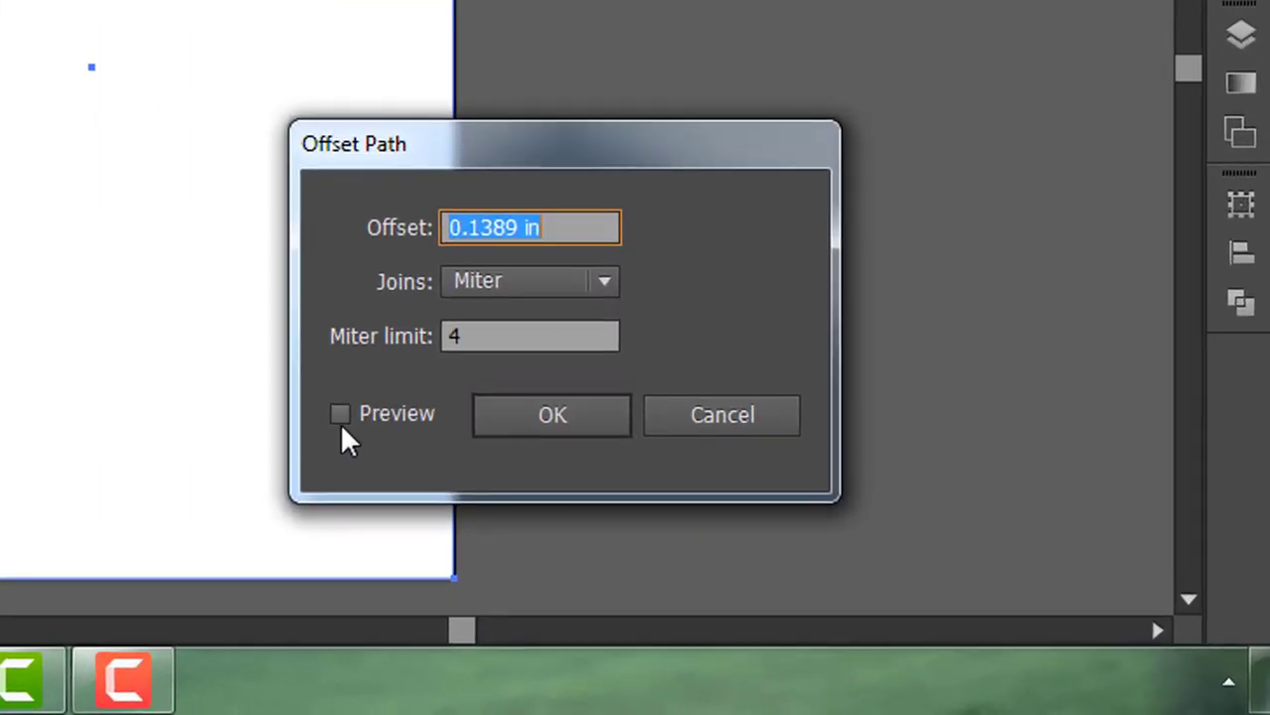
click(353, 419)
double_click(561, 241)
text(0.125 in)
key(Down)
key(Down)
key(Down)
key(Down)
key(Down)
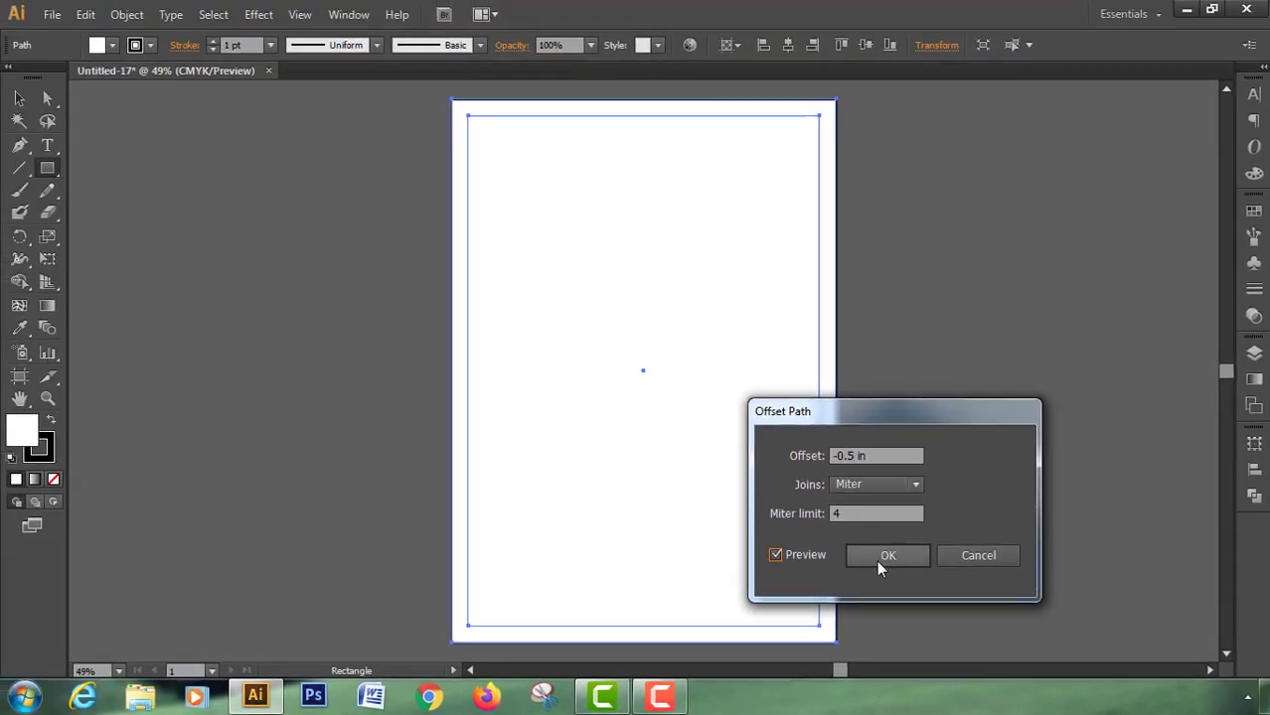
click(809, 527)
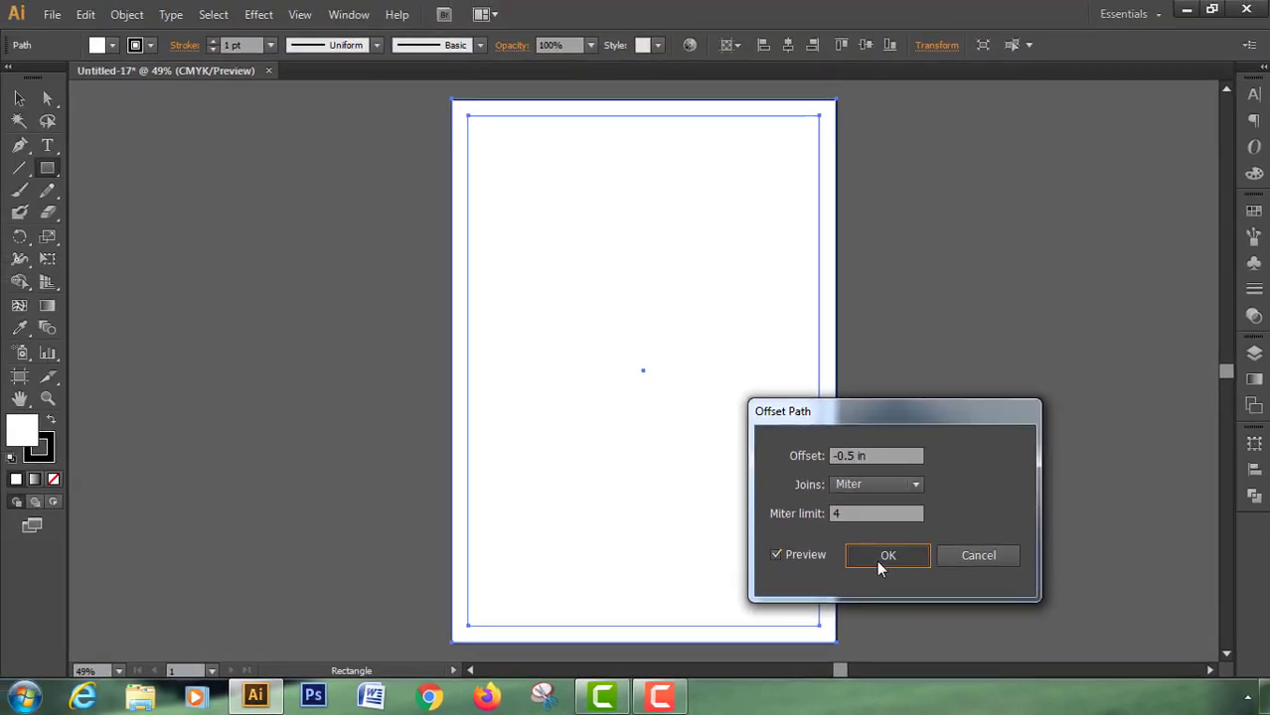
- Fill the inner offset rectangle with dark blue, CMYK 100, 100, 30, 22
click(1253, 176)
click(1193, 106)
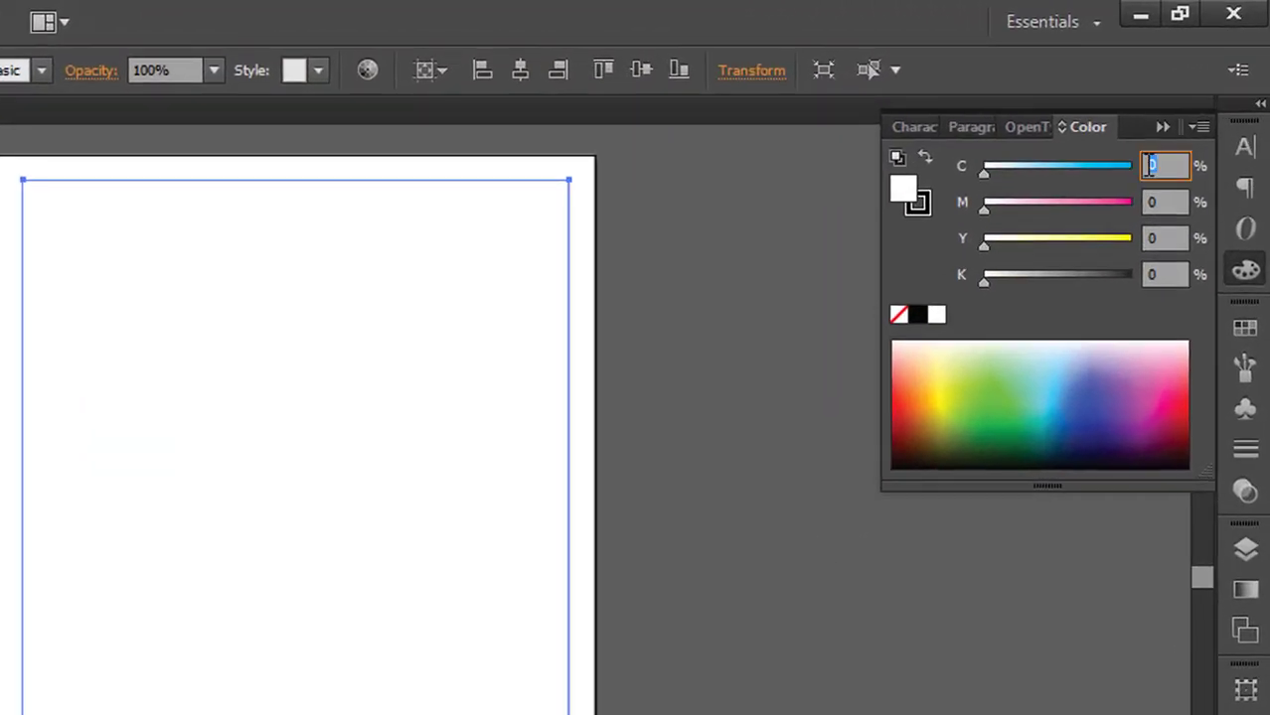
text(100)
key(Tab)
text(100)
key(Tab)
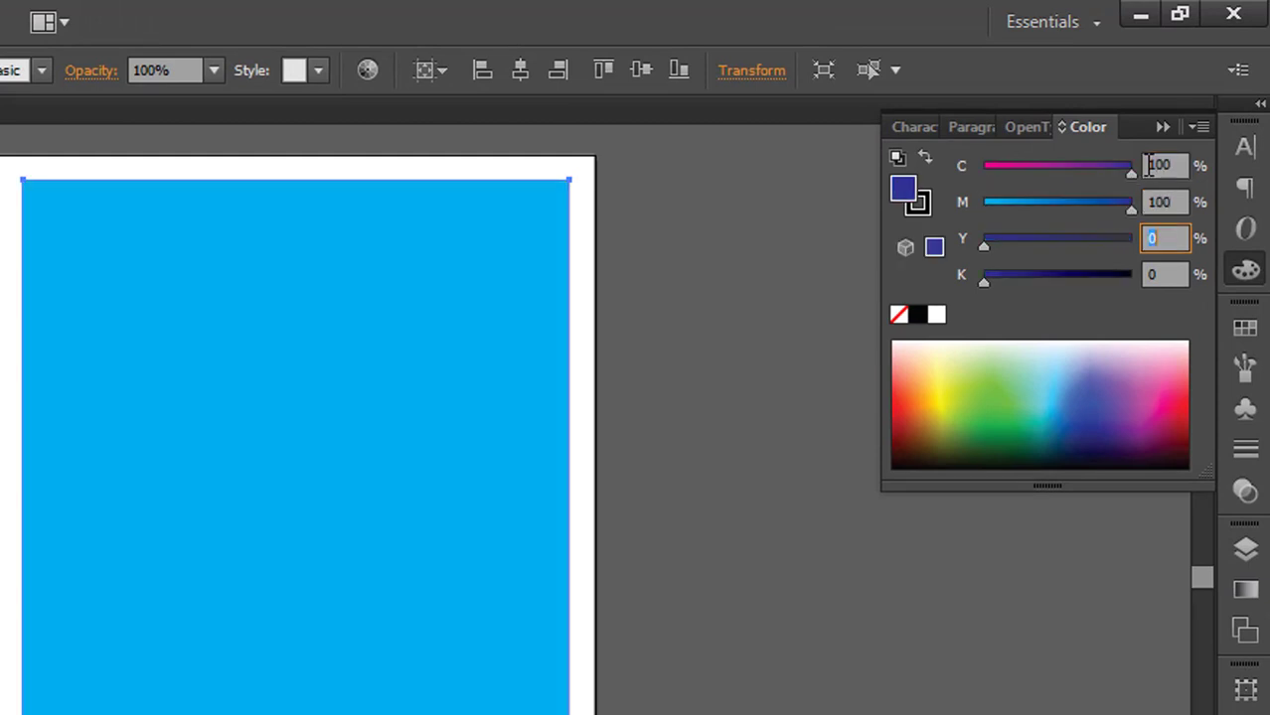
text(30)
key(Tab)
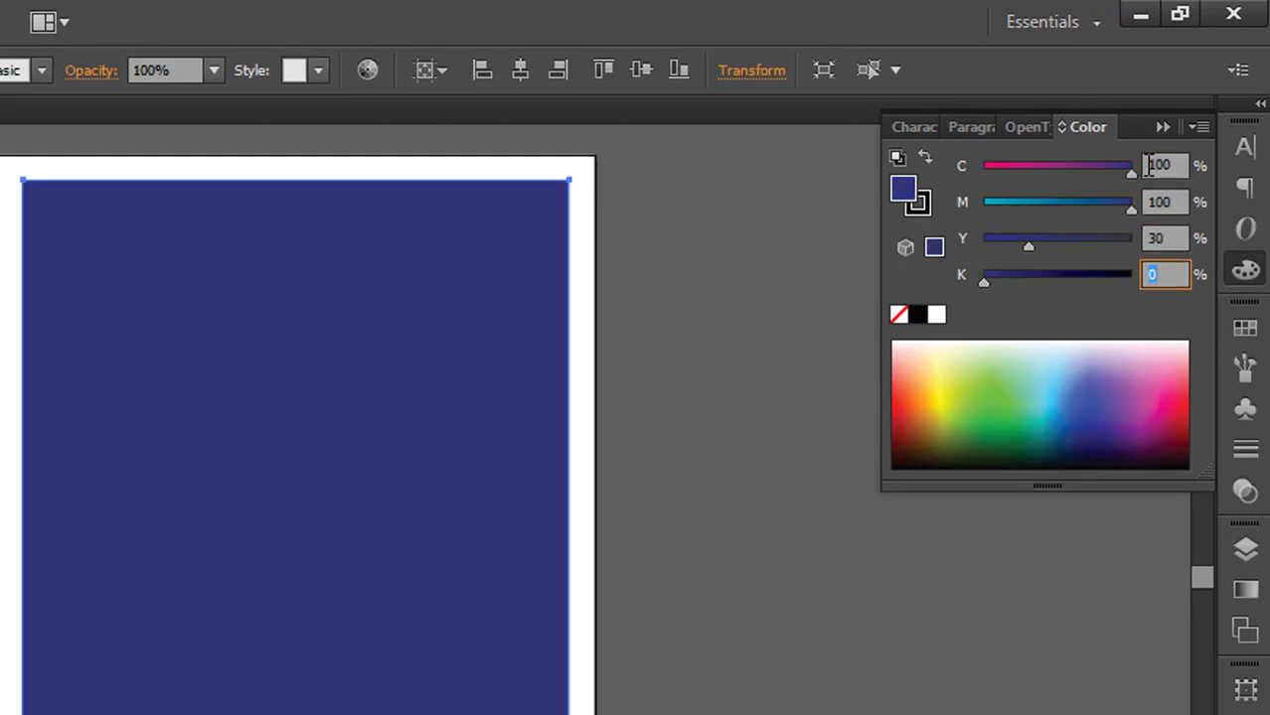
key(Return)
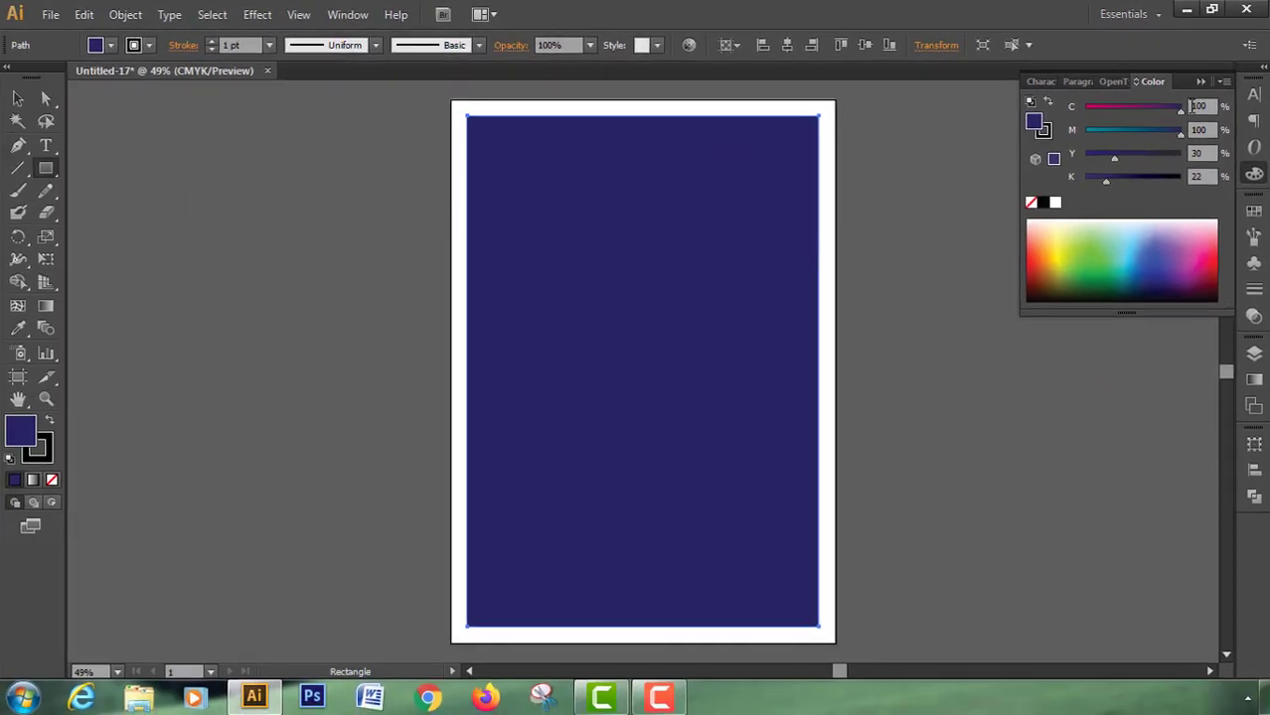
click(1201, 83)
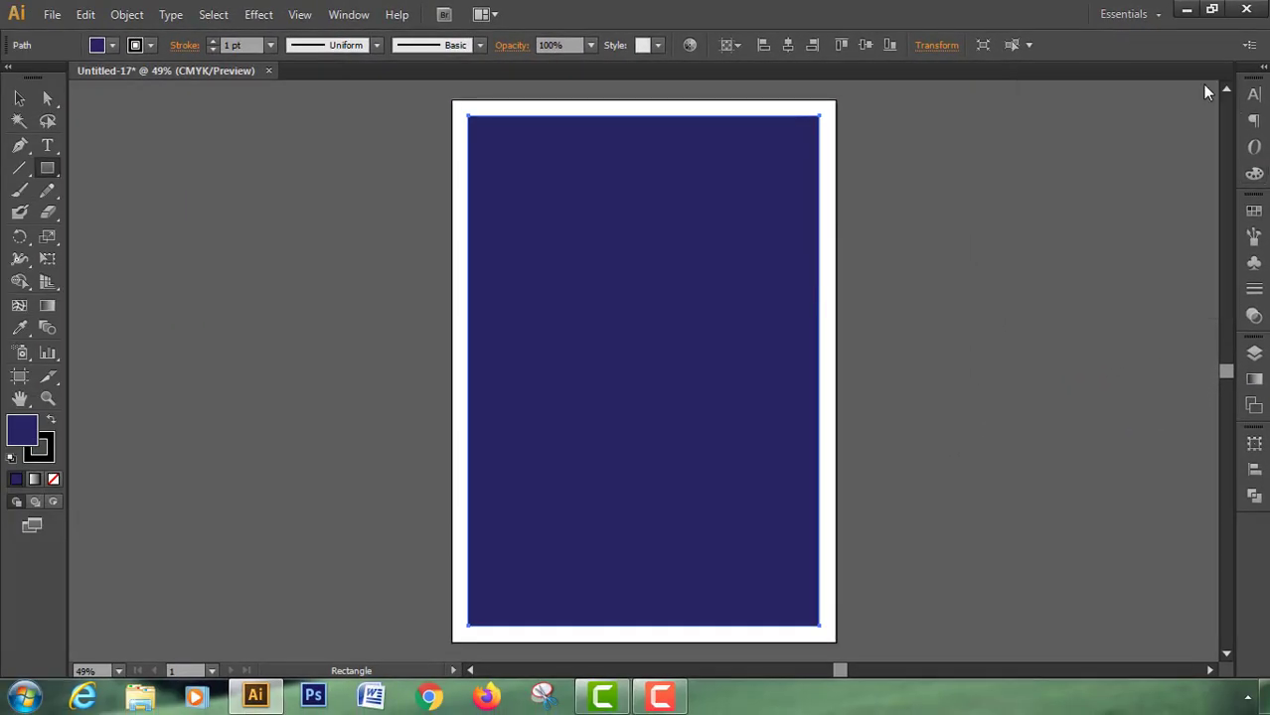
- Copy the white outer rectangle, paste the copy in front, and bring it to the front of the stack
click(19, 100)
click(471, 106)
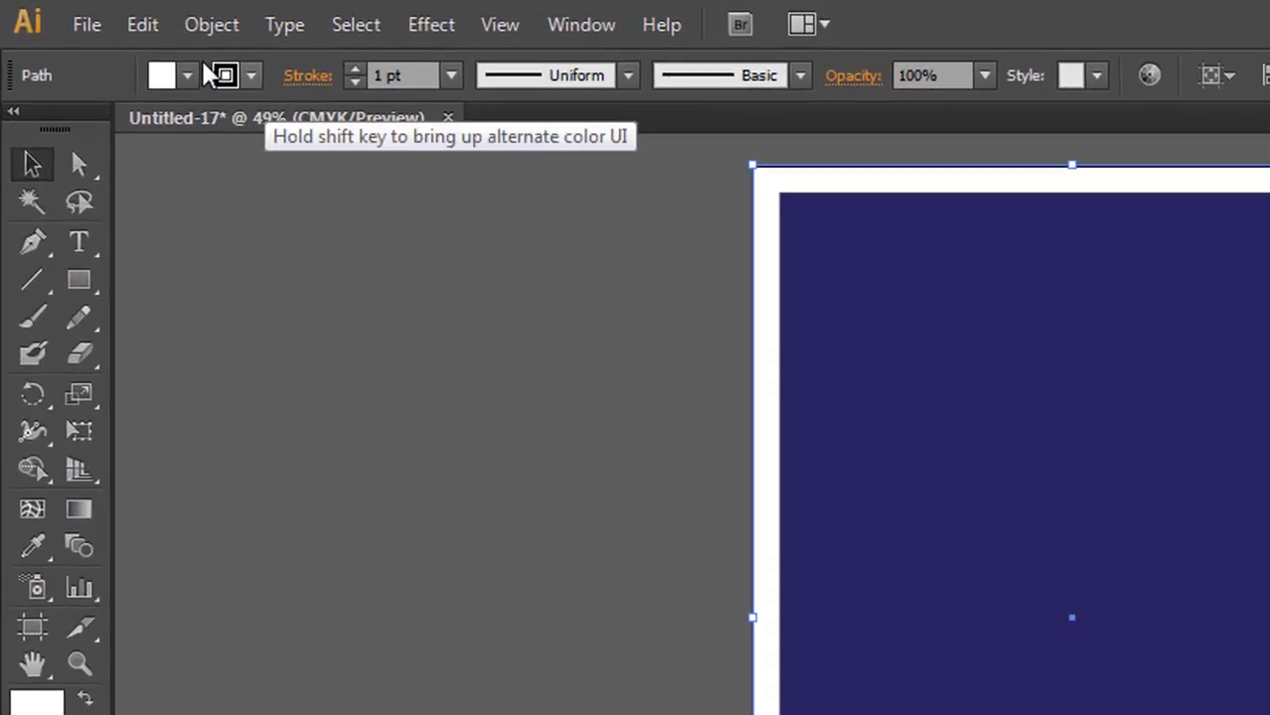
click(85, 14)
click(186, 181)
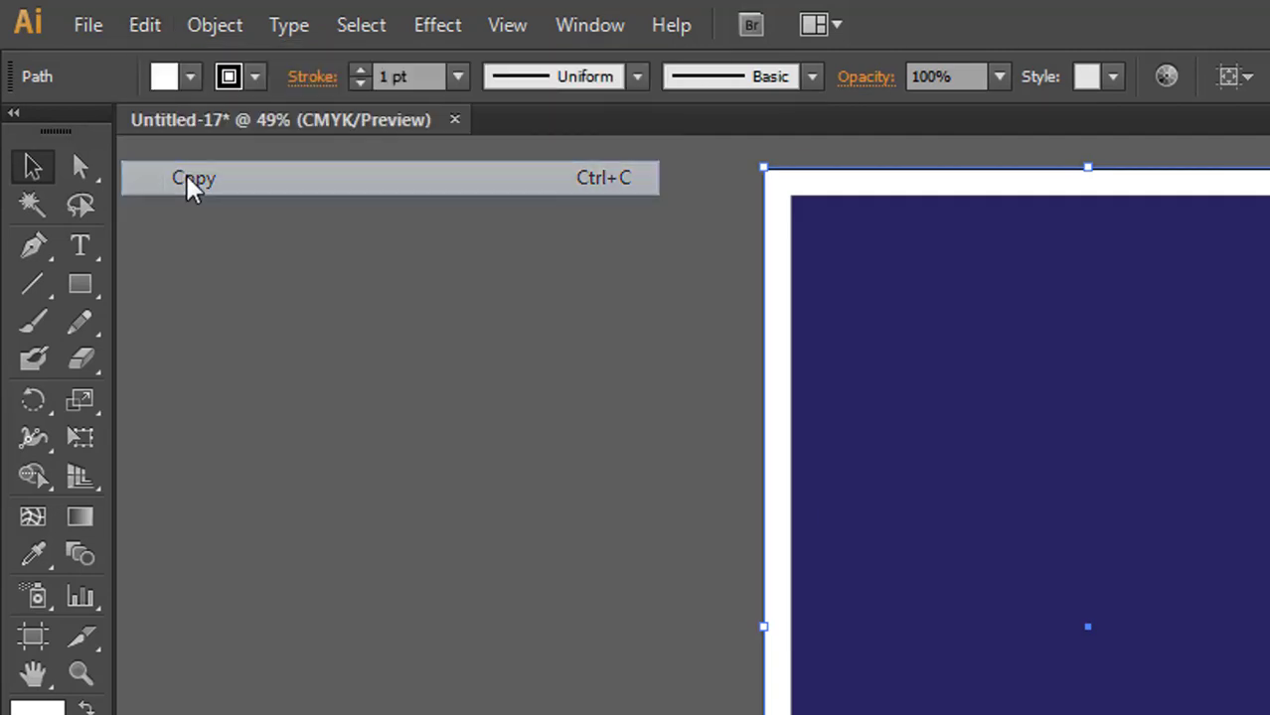
click(149, 28)
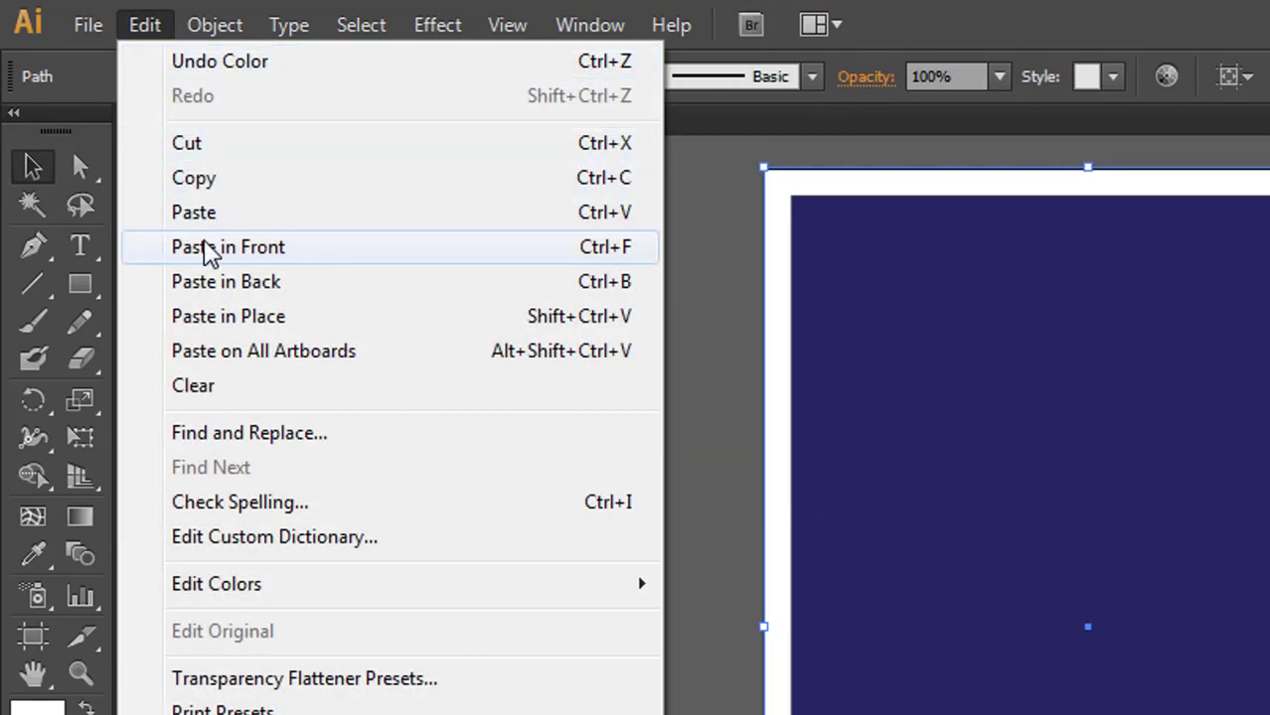
click(212, 249)
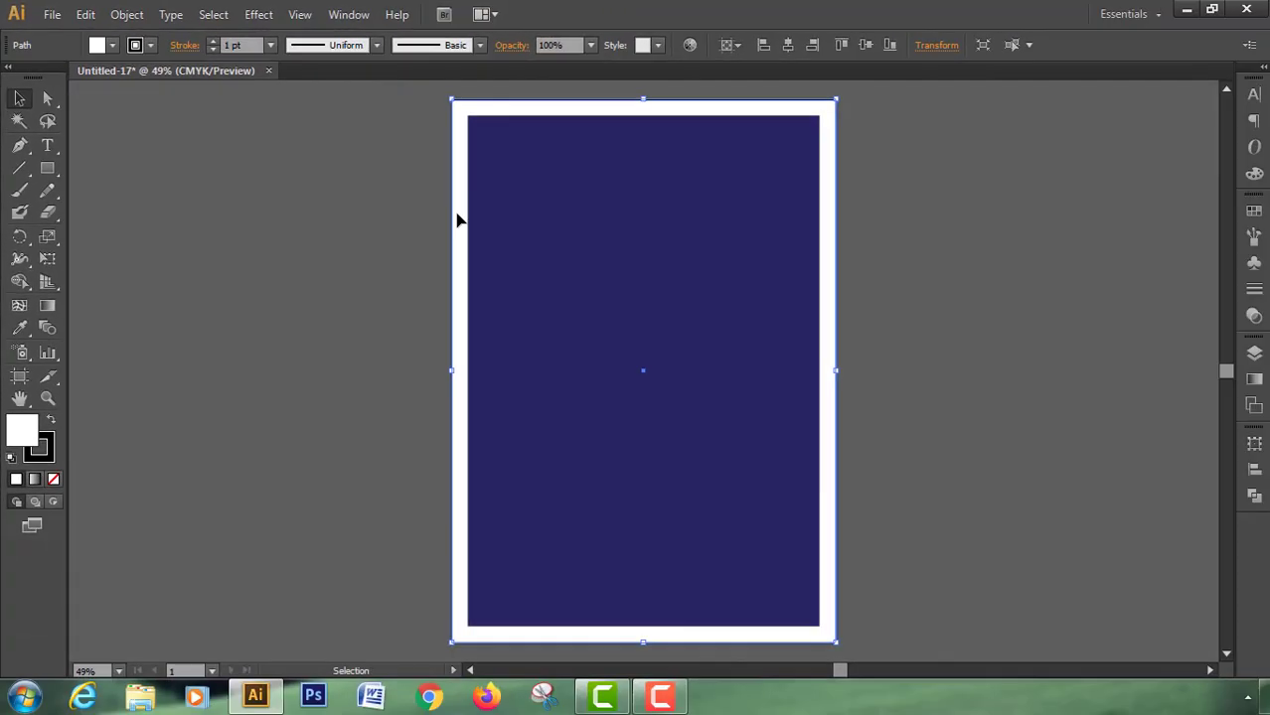
right_click(754, 362)
mouse_move(506, 485)
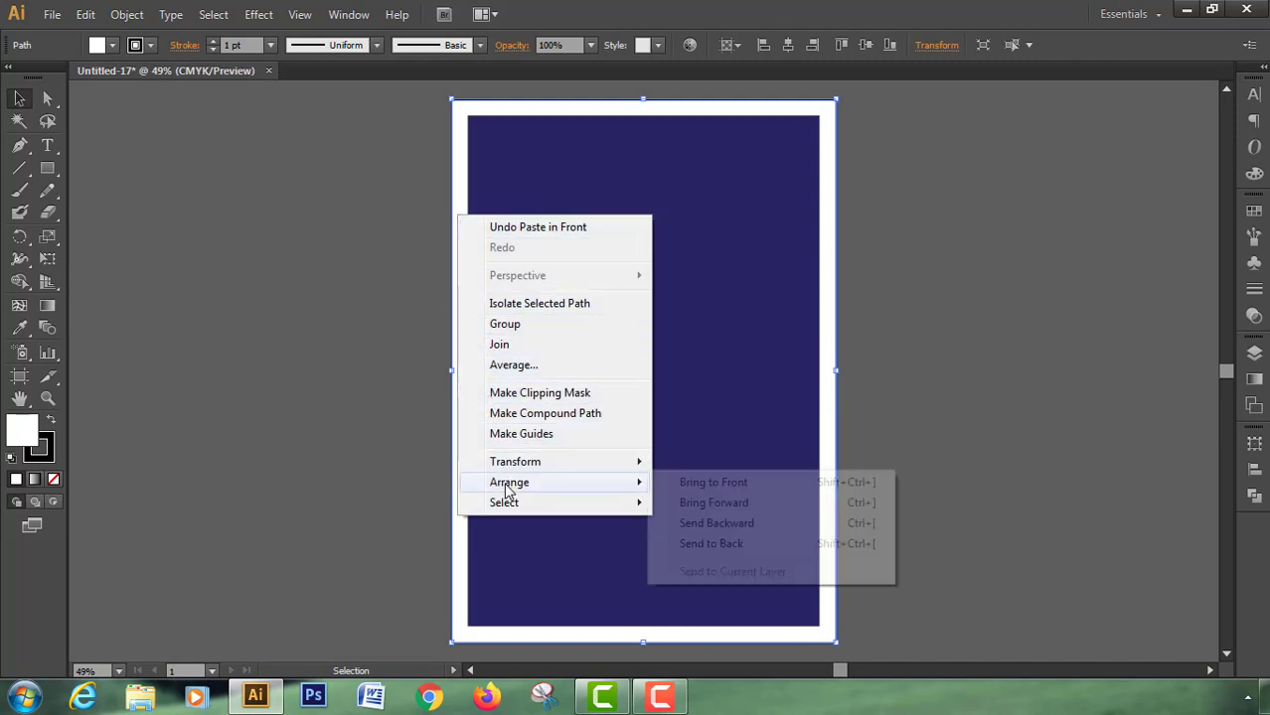
click(691, 484)
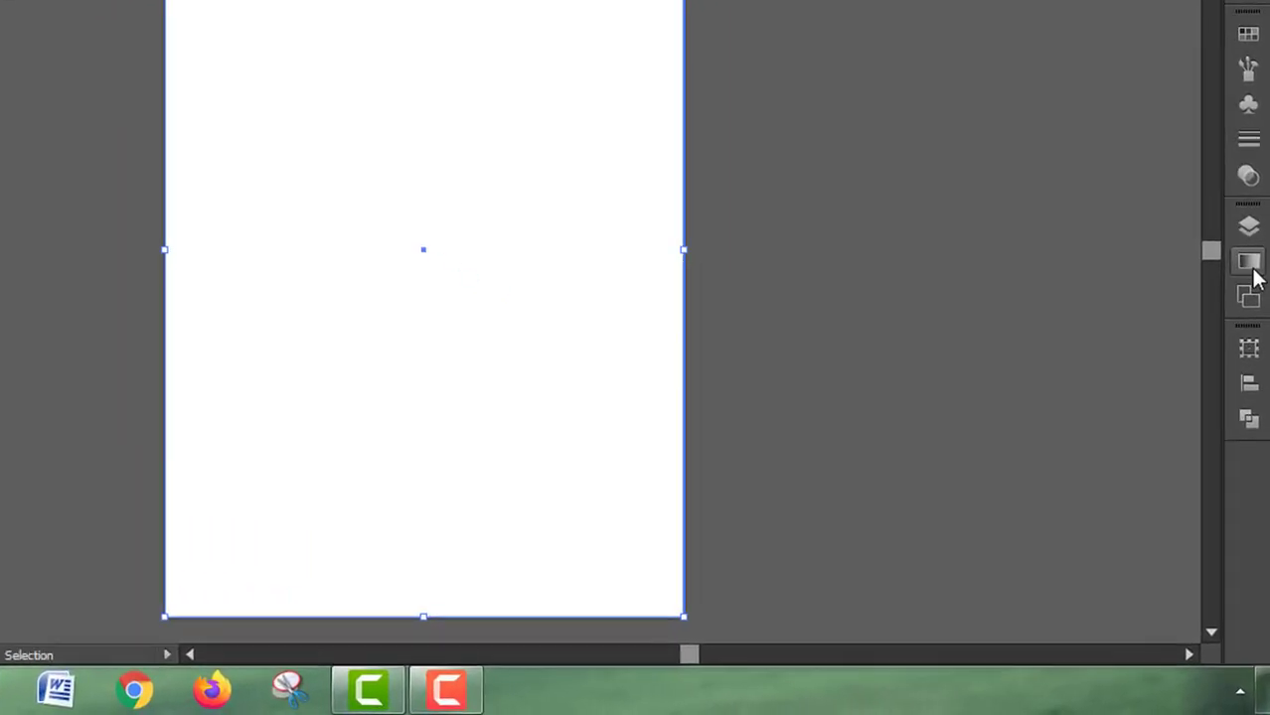
- Apply a linear gradient to the front rectangle and set its white starting stop to CMYK 70, 15, 0, 0
click(1249, 264)
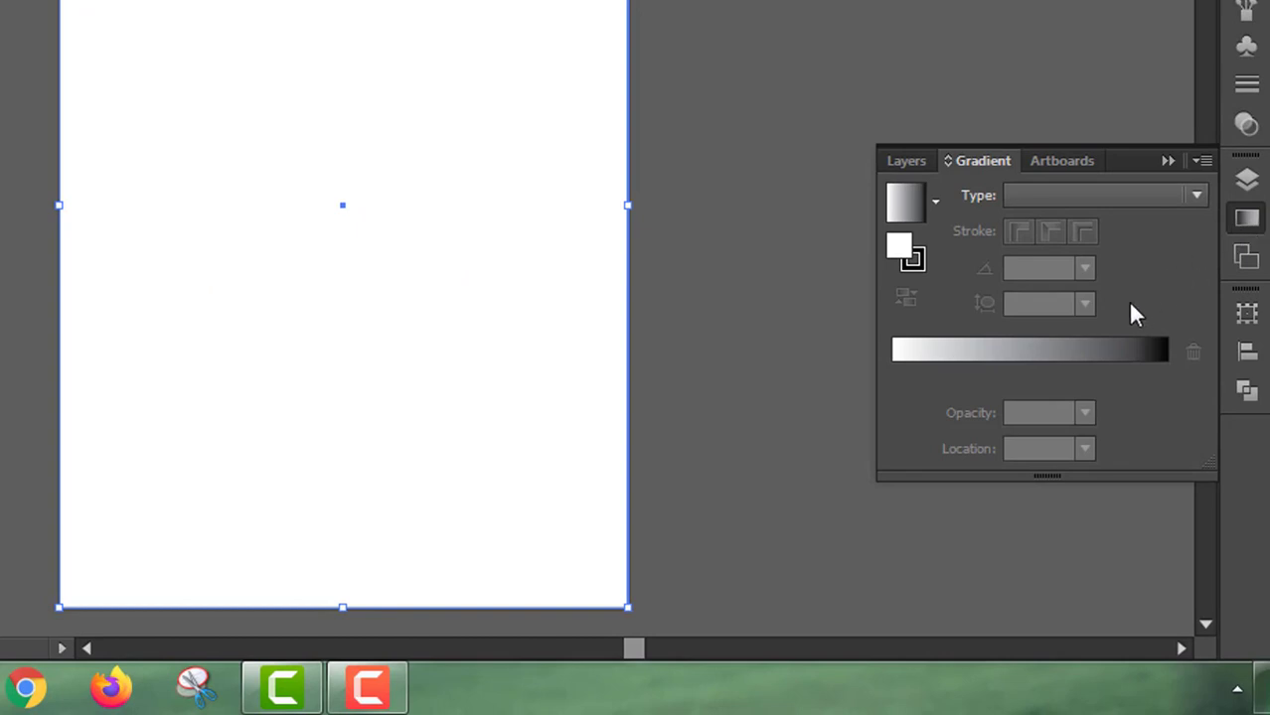
click(1050, 351)
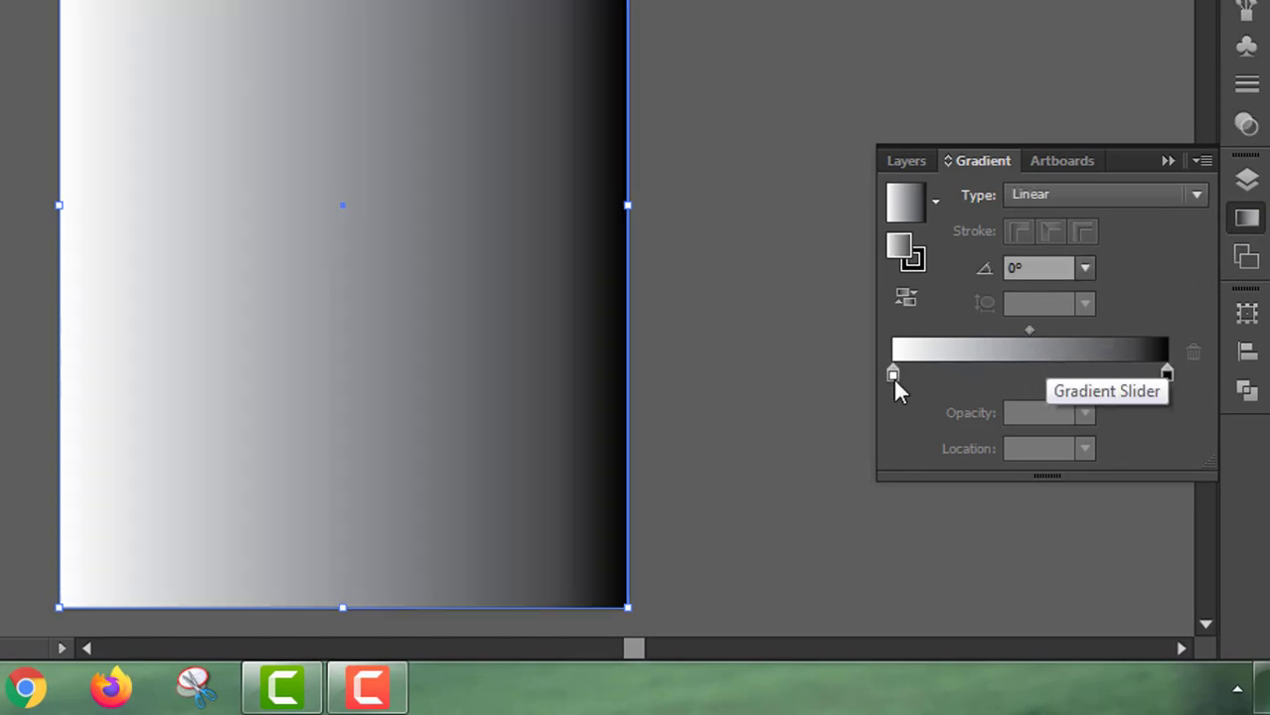
double_click(892, 375)
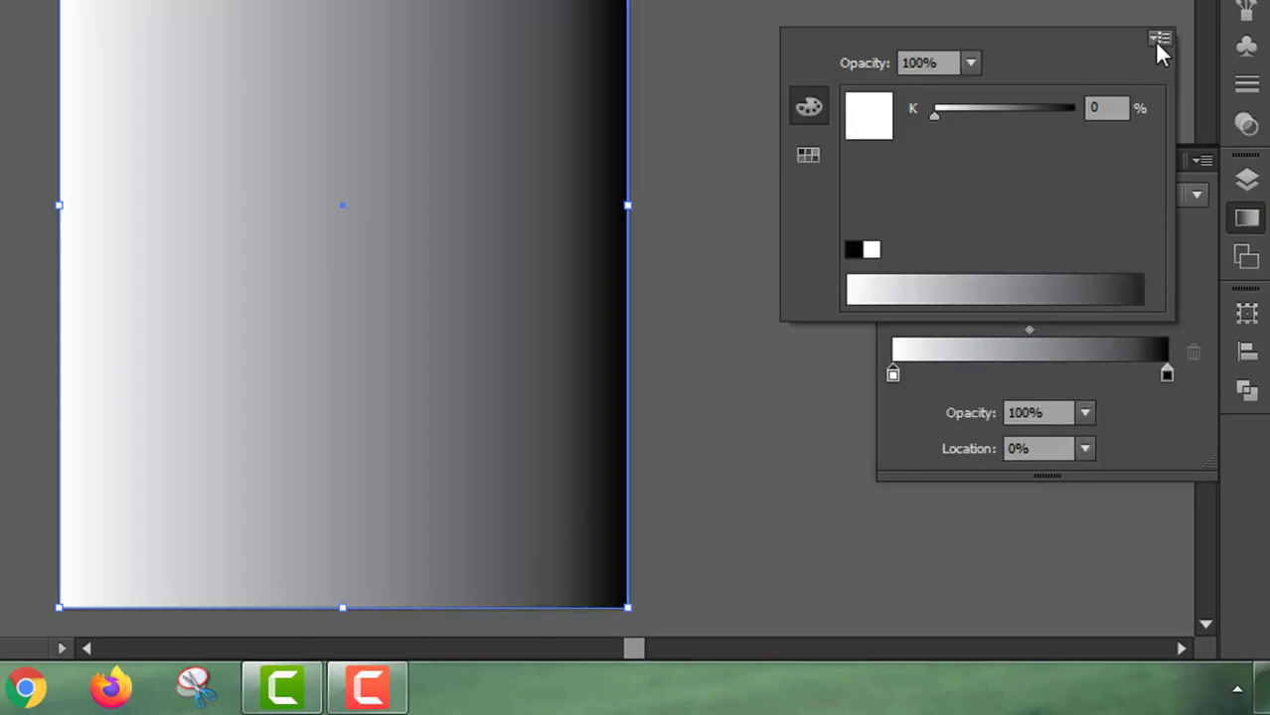
click(1158, 40)
click(1041, 134)
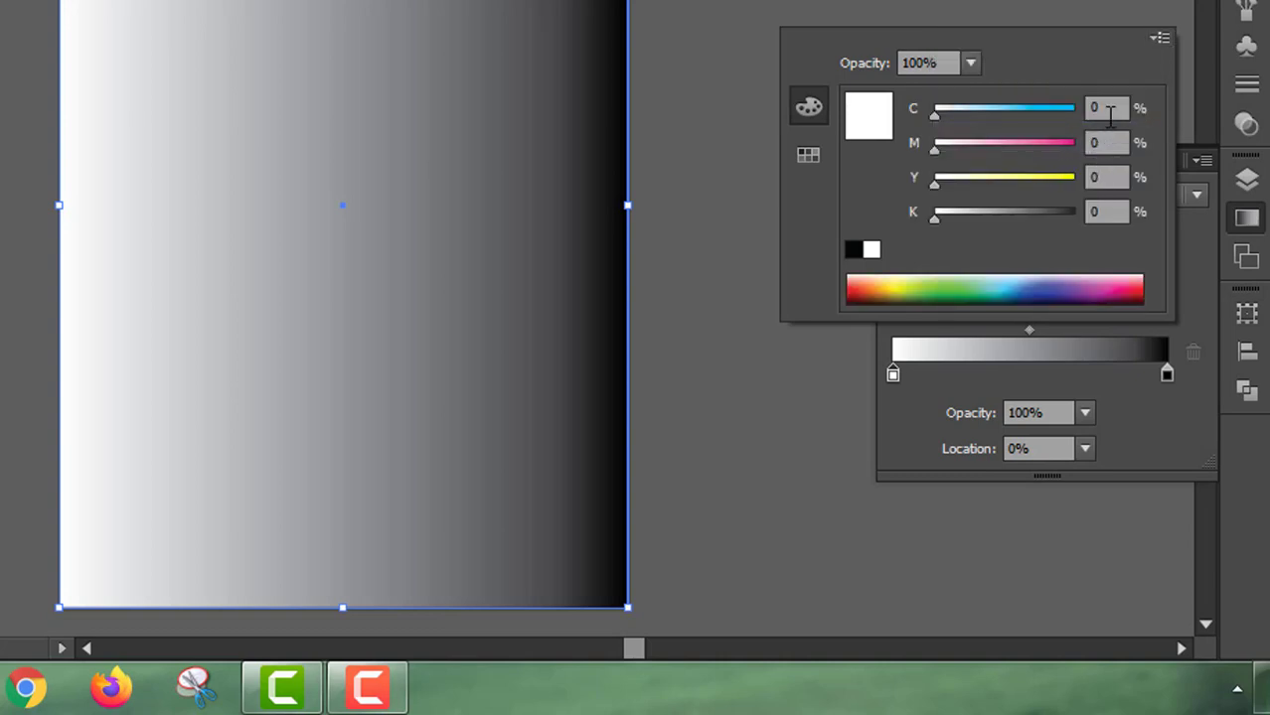
click(1107, 108)
key(Tab)
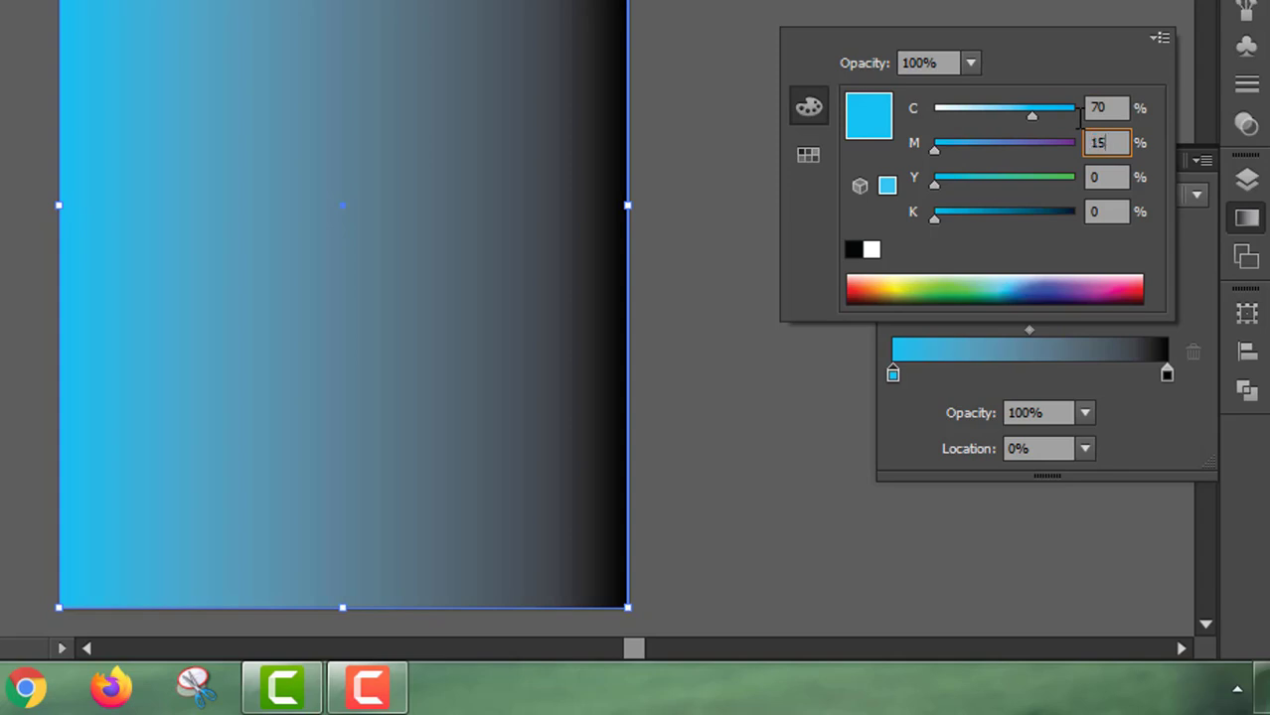
key(Return)
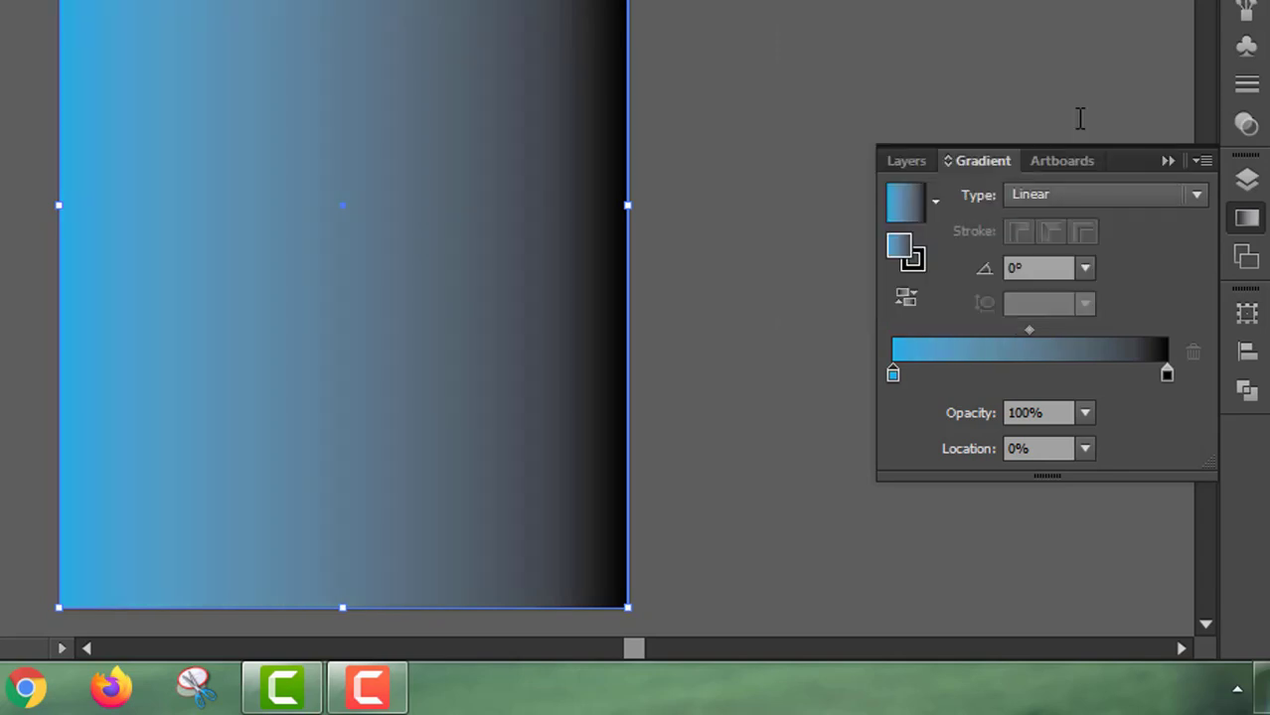
- Set the gradient's black end stop to pink, CMYK 1.5, 74, 21, 0
double_click(1167, 374)
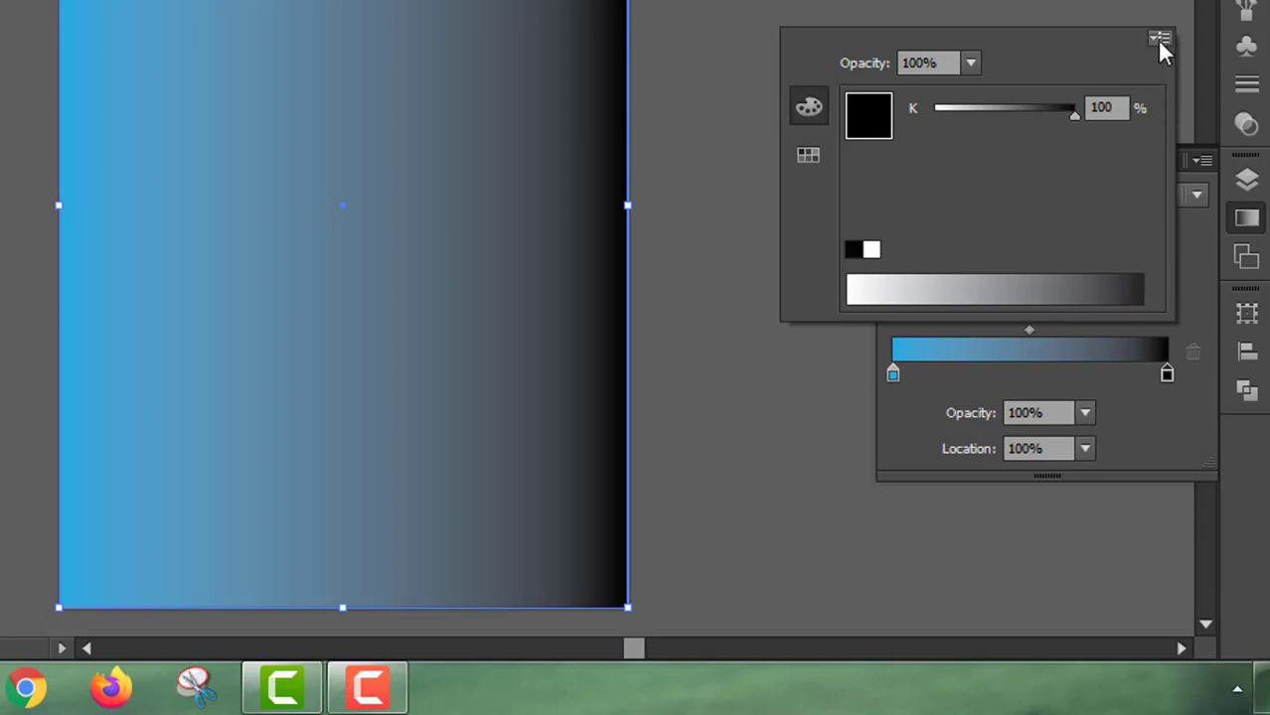
click(1159, 40)
click(1068, 138)
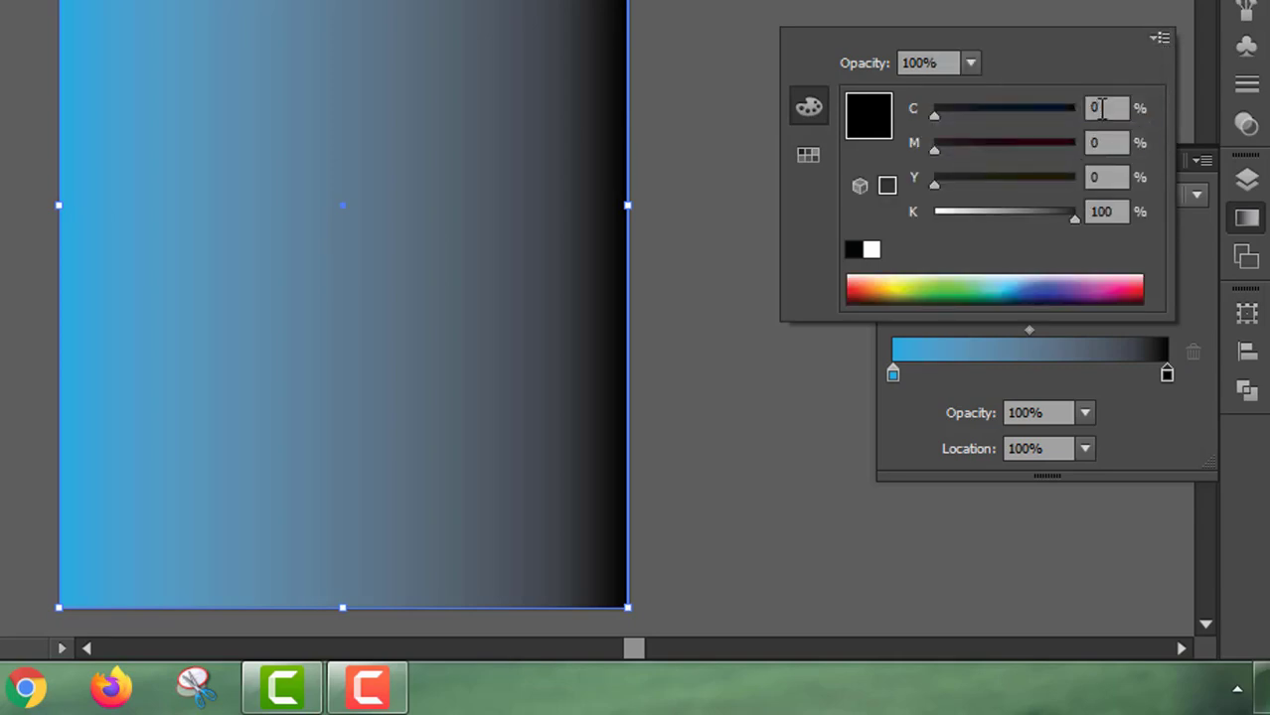
click(1101, 108)
text(1.5)
key(Tab)
text(74)
key(Tab)
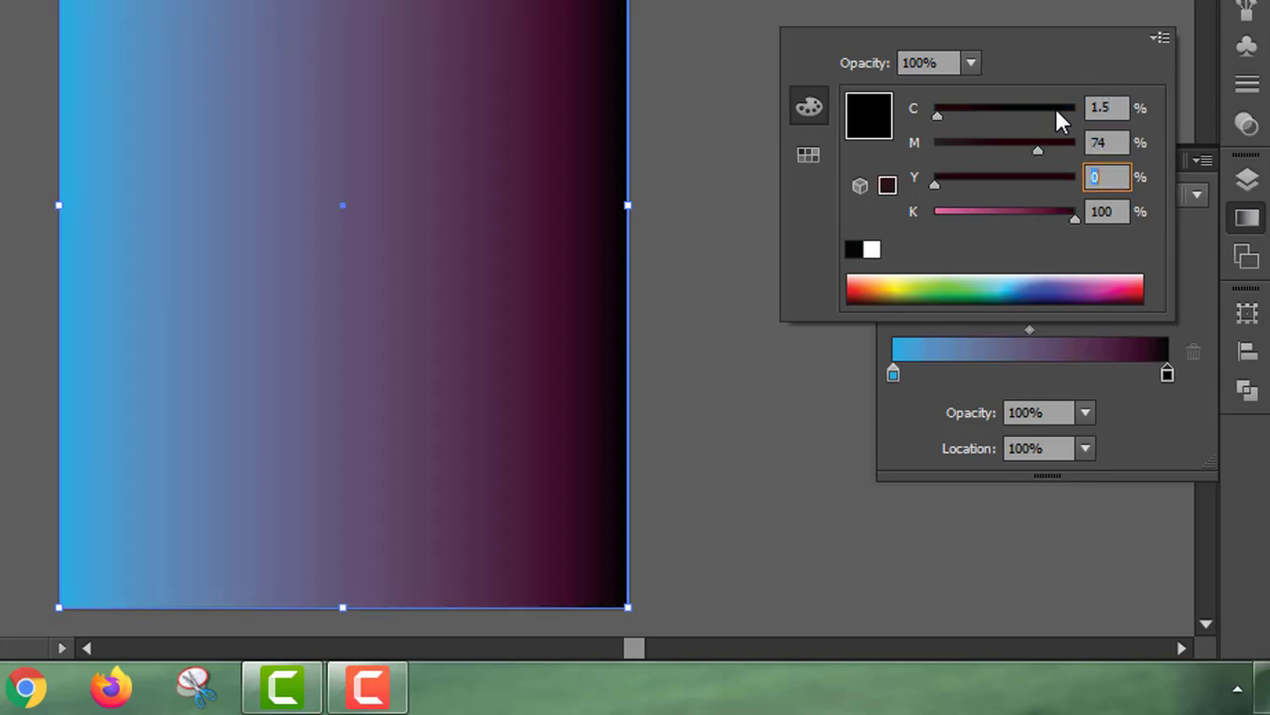
text(21)
key(Tab)
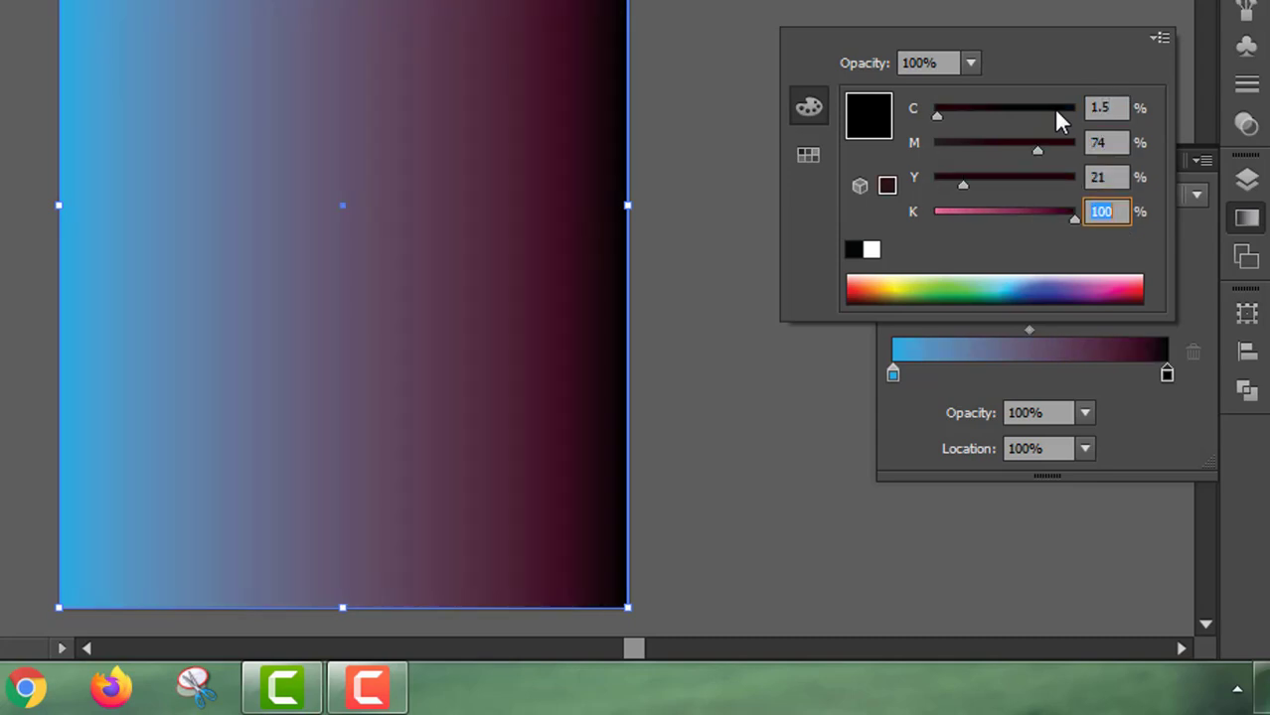
text(0)
key(Return)
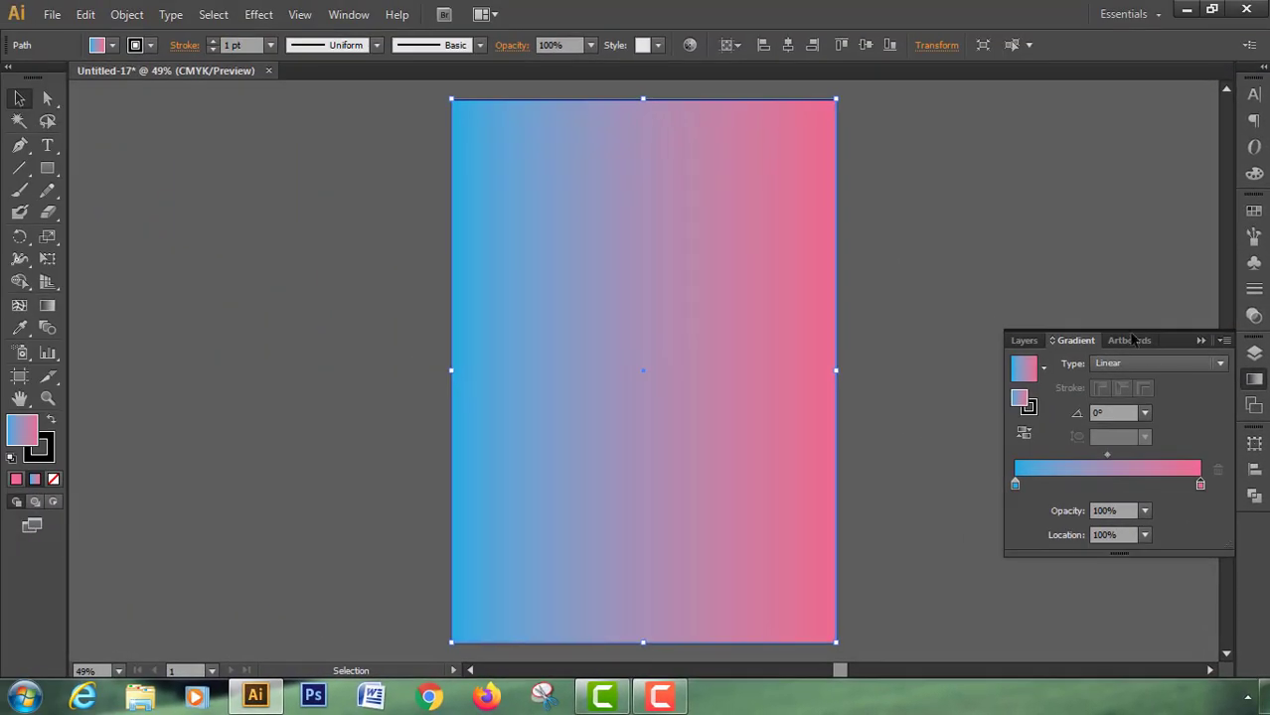
- Set the gradient angle to 90° so that pink runs down to blue
click(1145, 411)
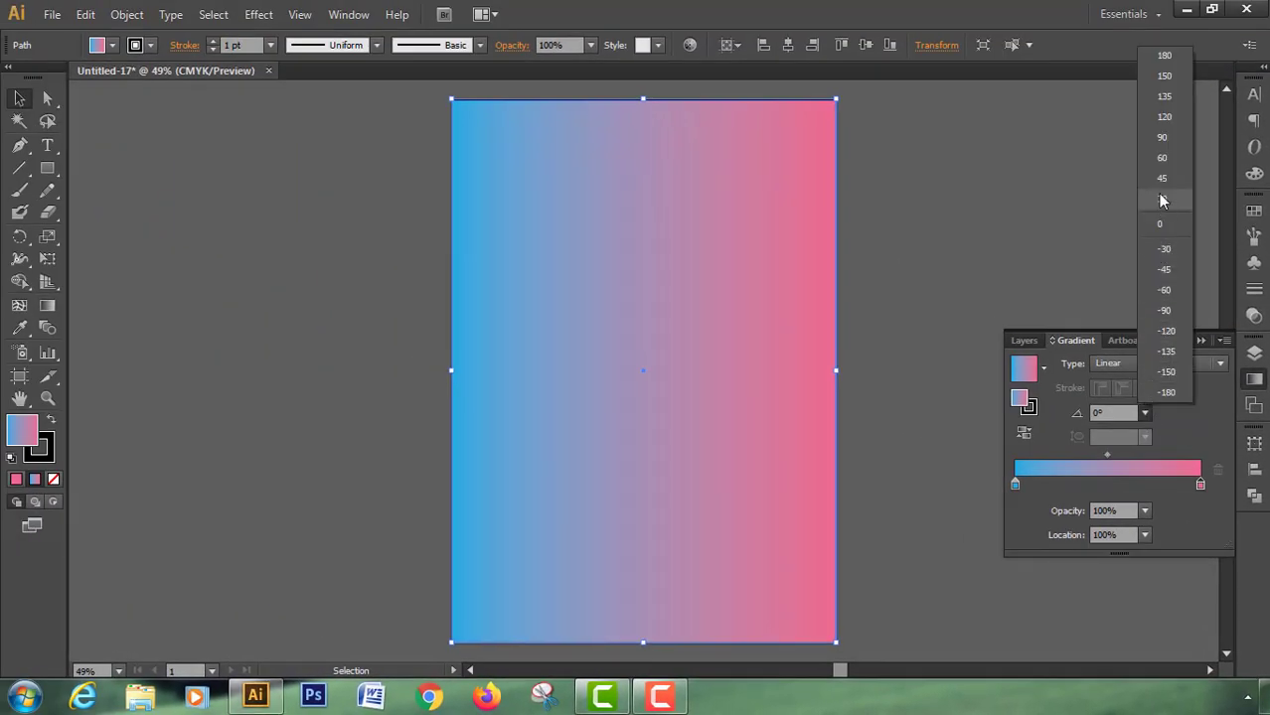
click(1161, 139)
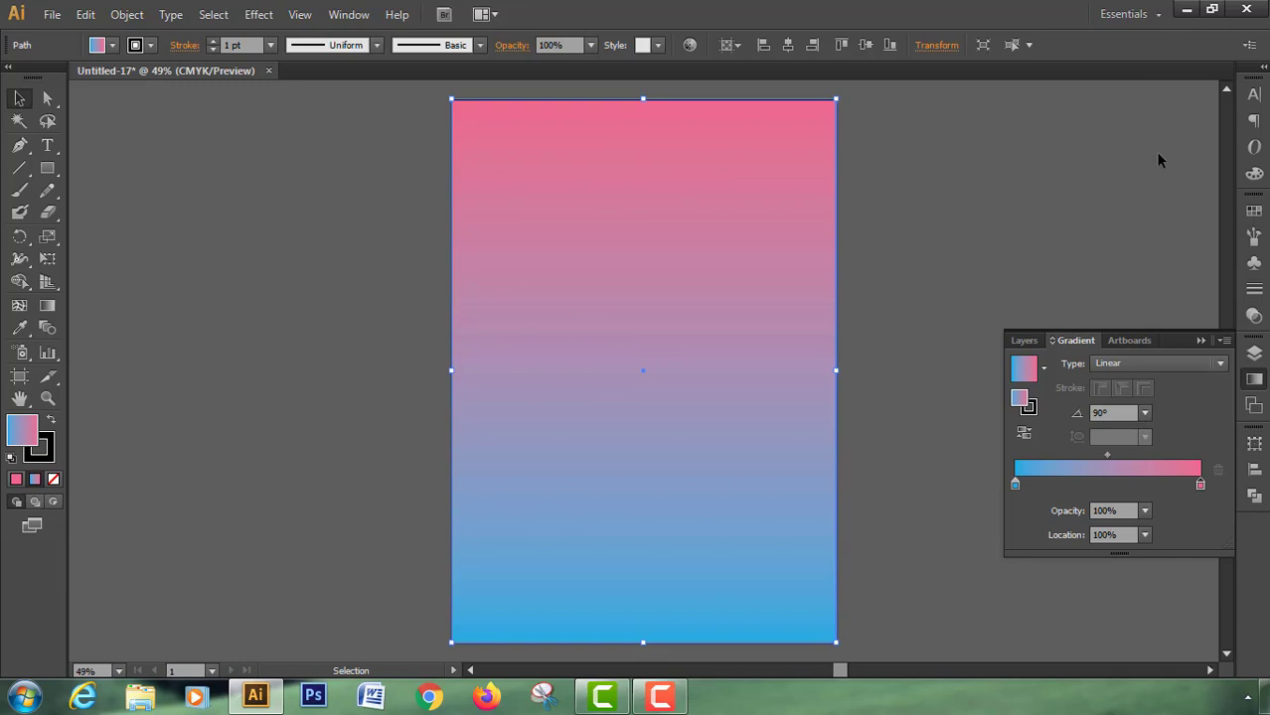
click(1200, 341)
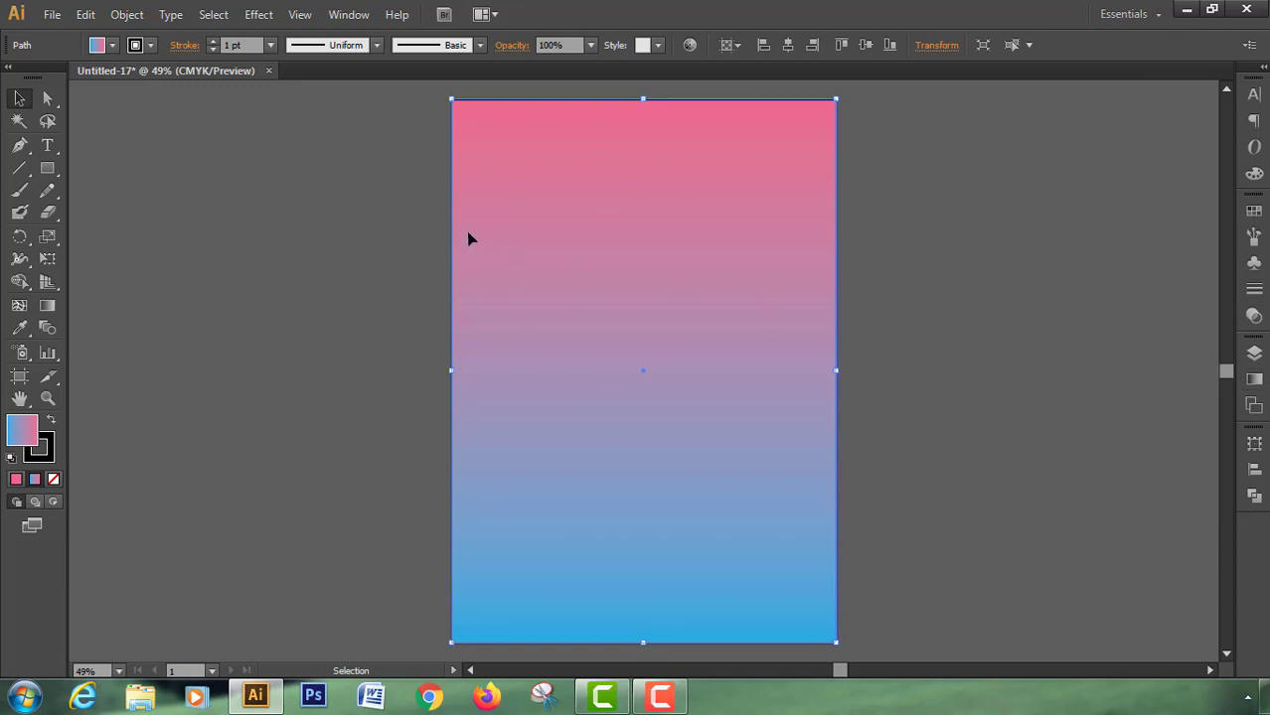
- Apply the Stylize Scribble effect to the gradient rectangle with the Zig-zag preset
click(257, 16)
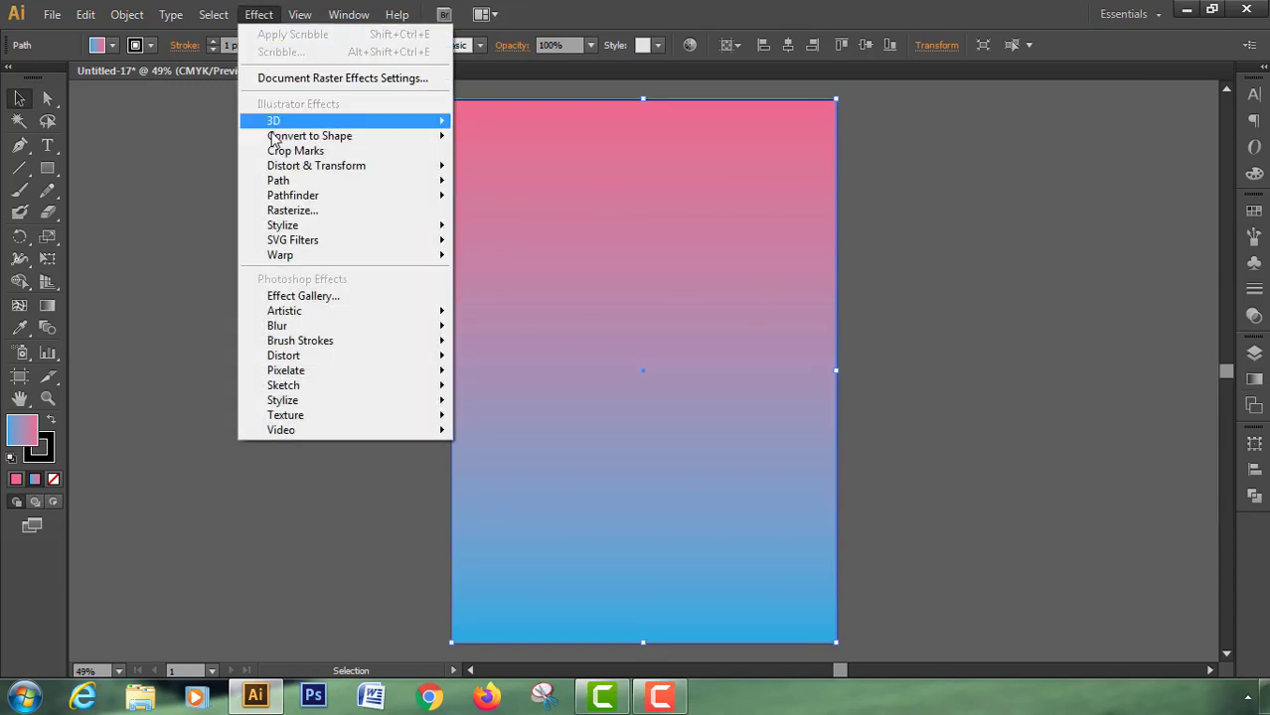
mouse_move(286, 229)
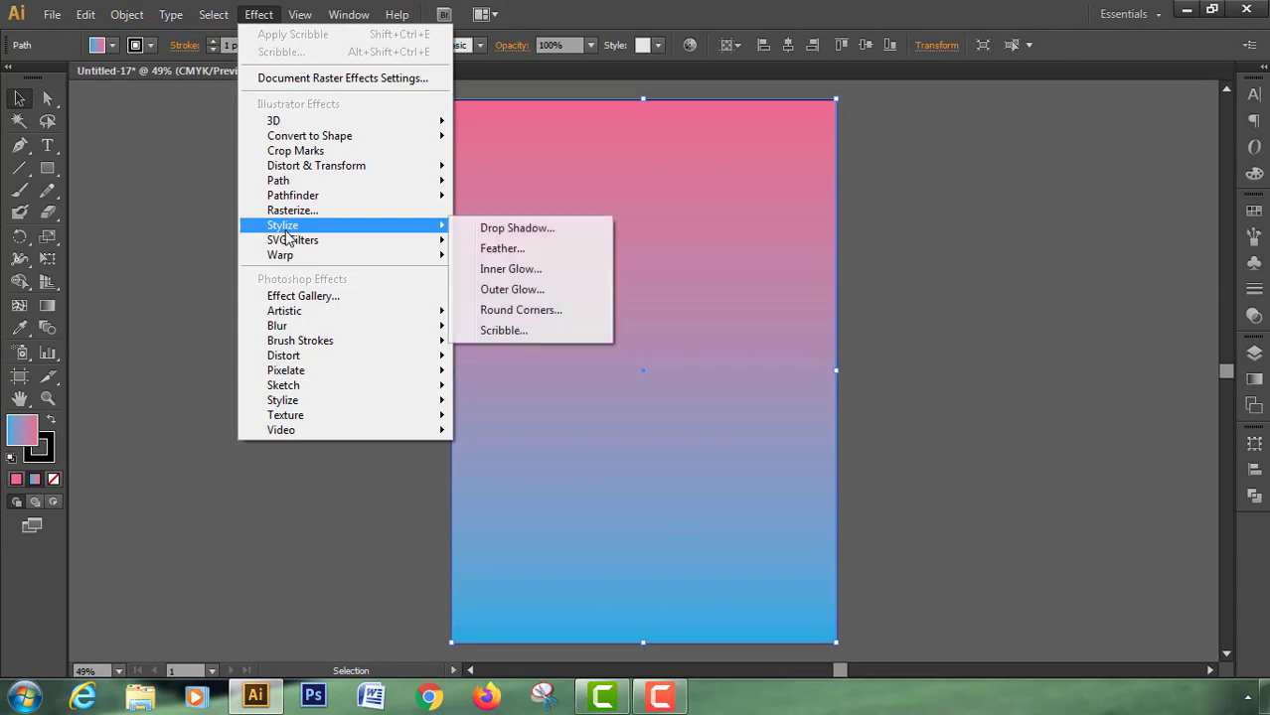
click(521, 331)
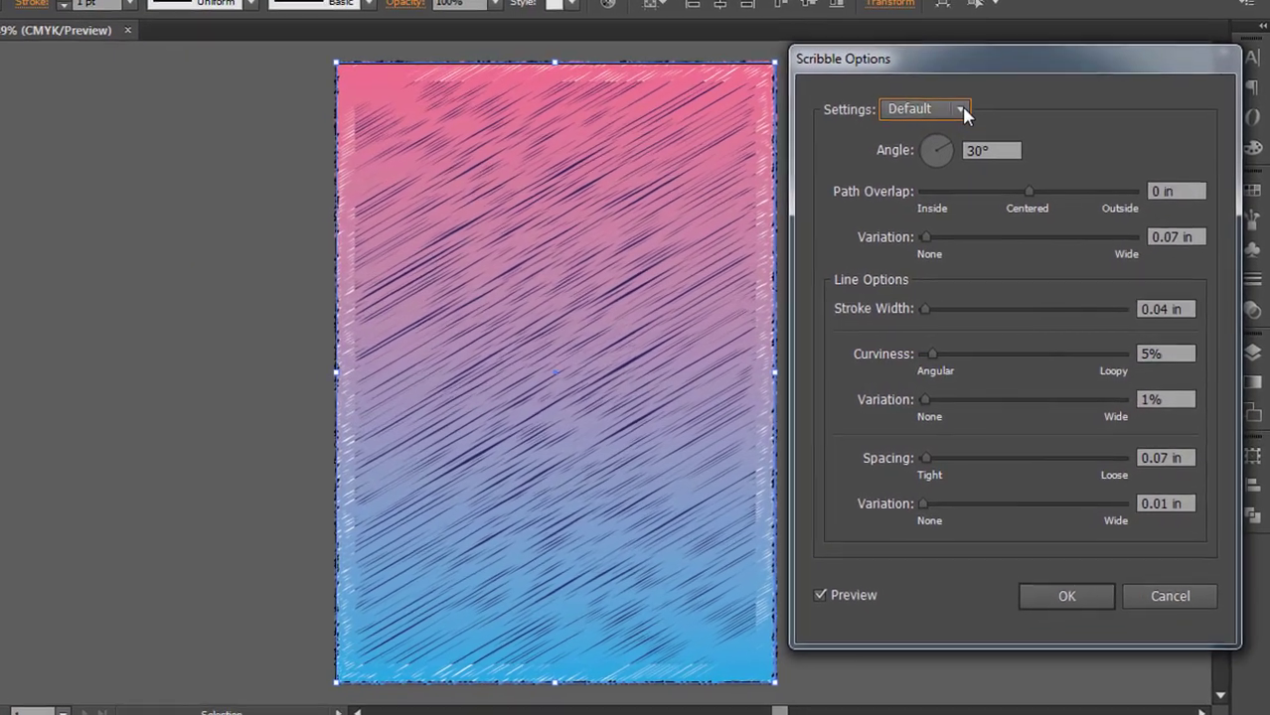
click(962, 110)
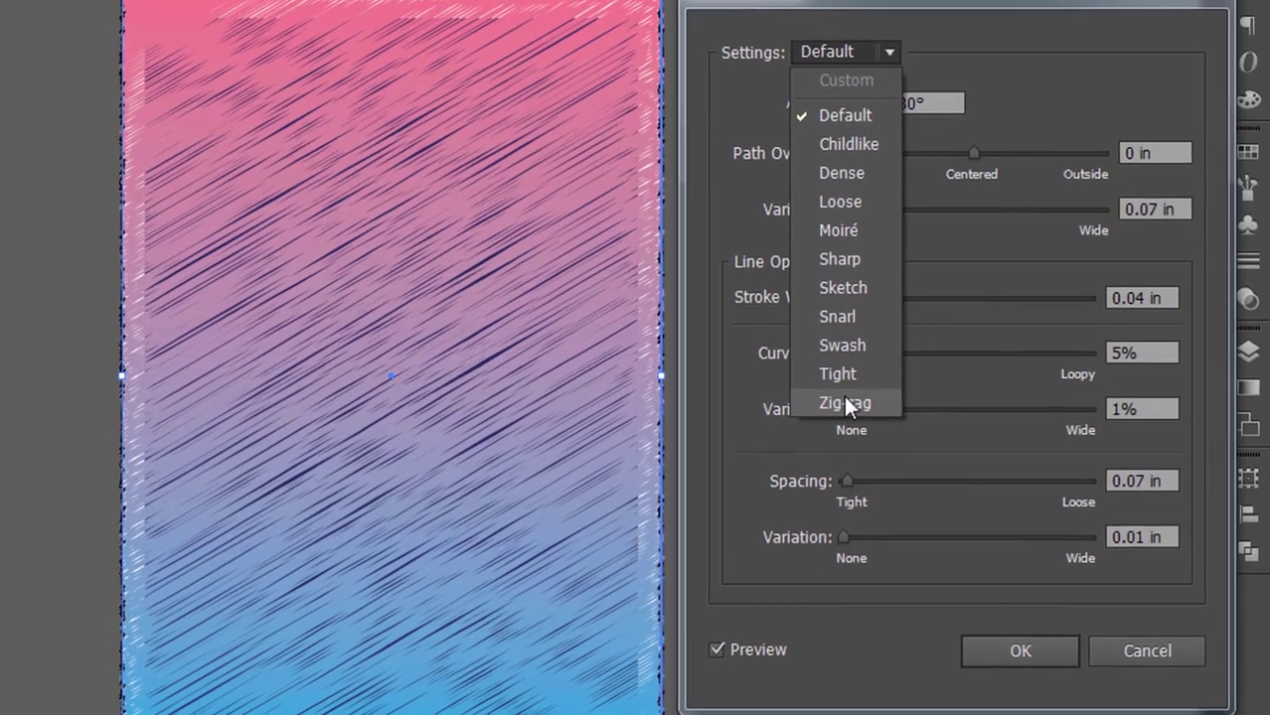
click(925, 399)
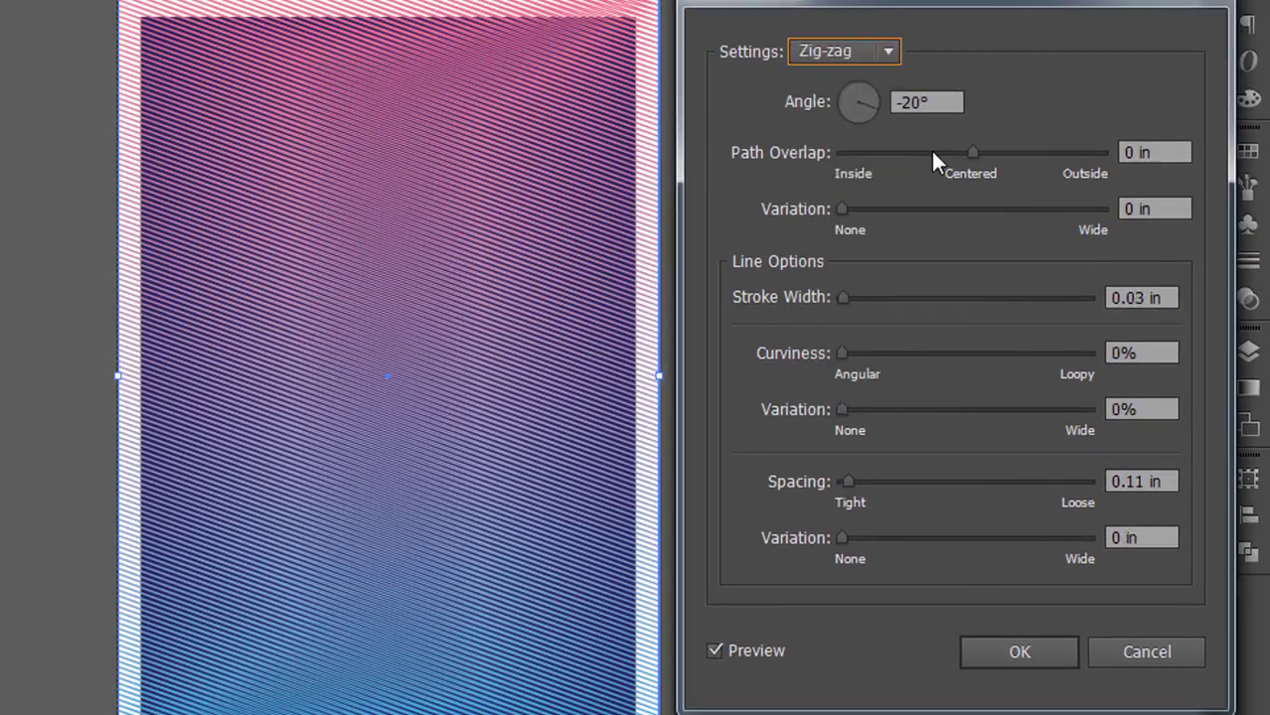
- Set the scribble angle to 0°, stroke width to 0.1 in, spacing to 0.21 in and spacing variation to 0 in, and apply the effect
click(934, 104)
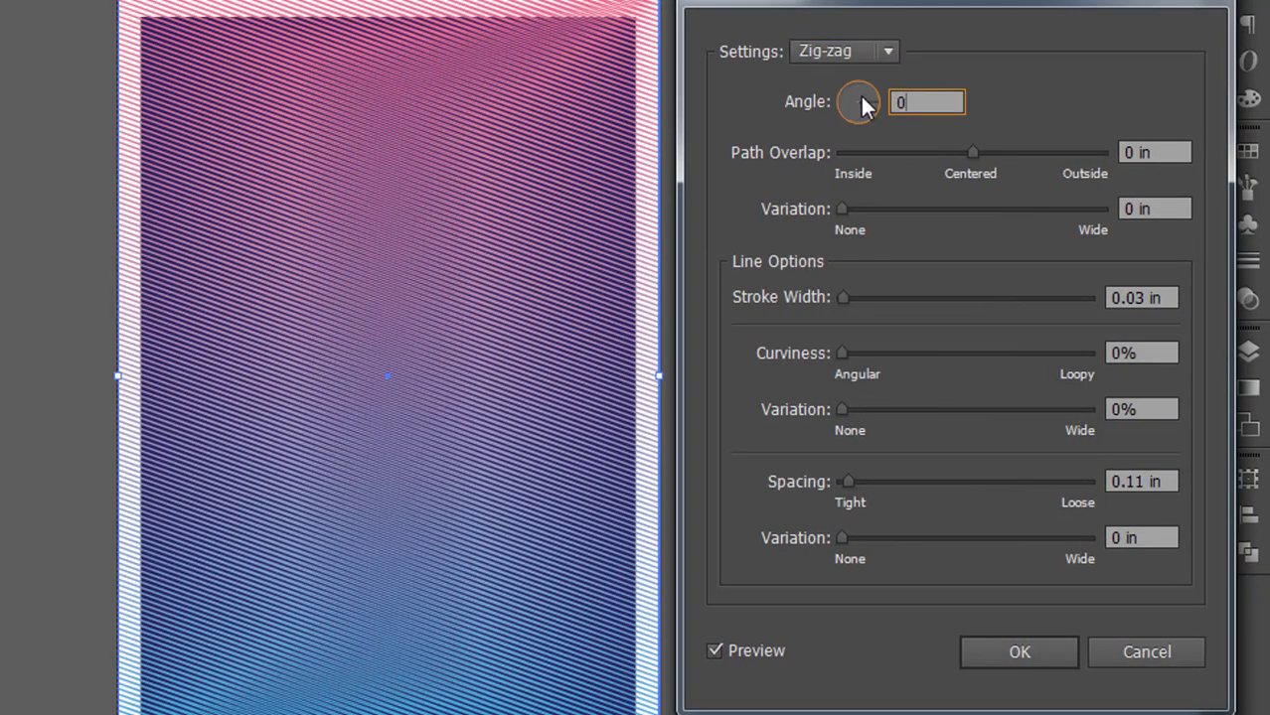
click(1140, 298)
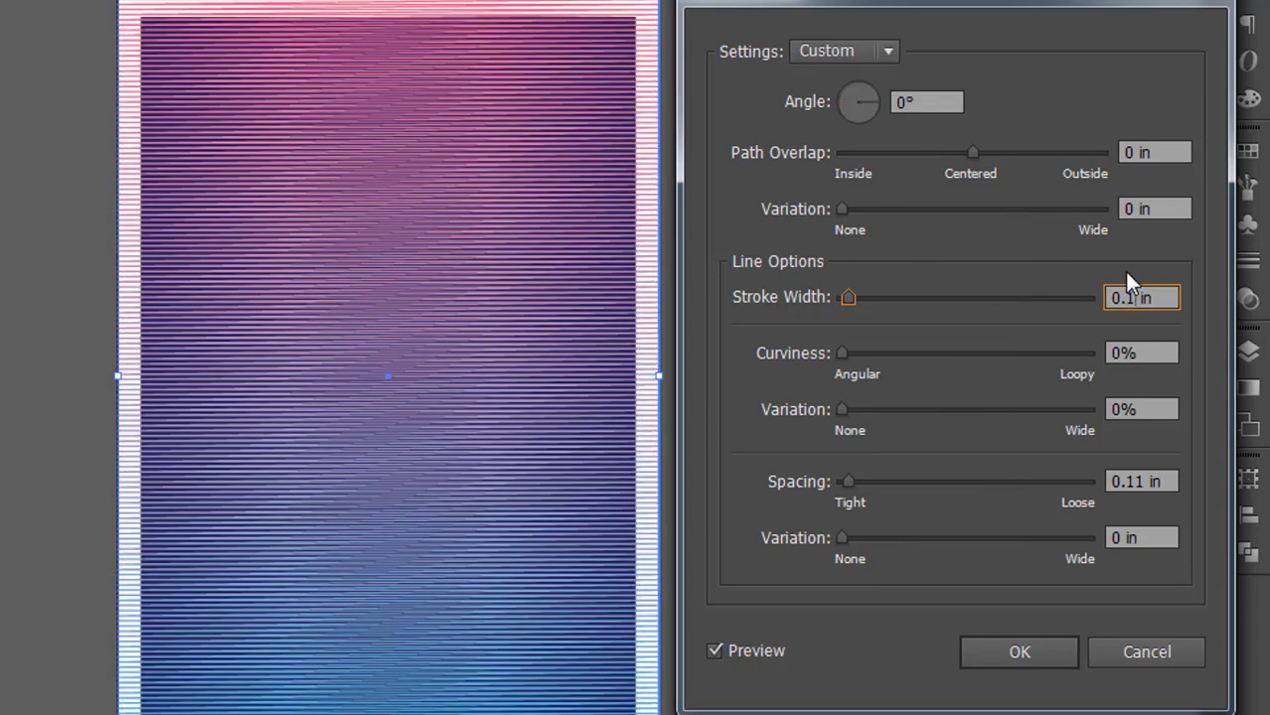
click(1131, 482)
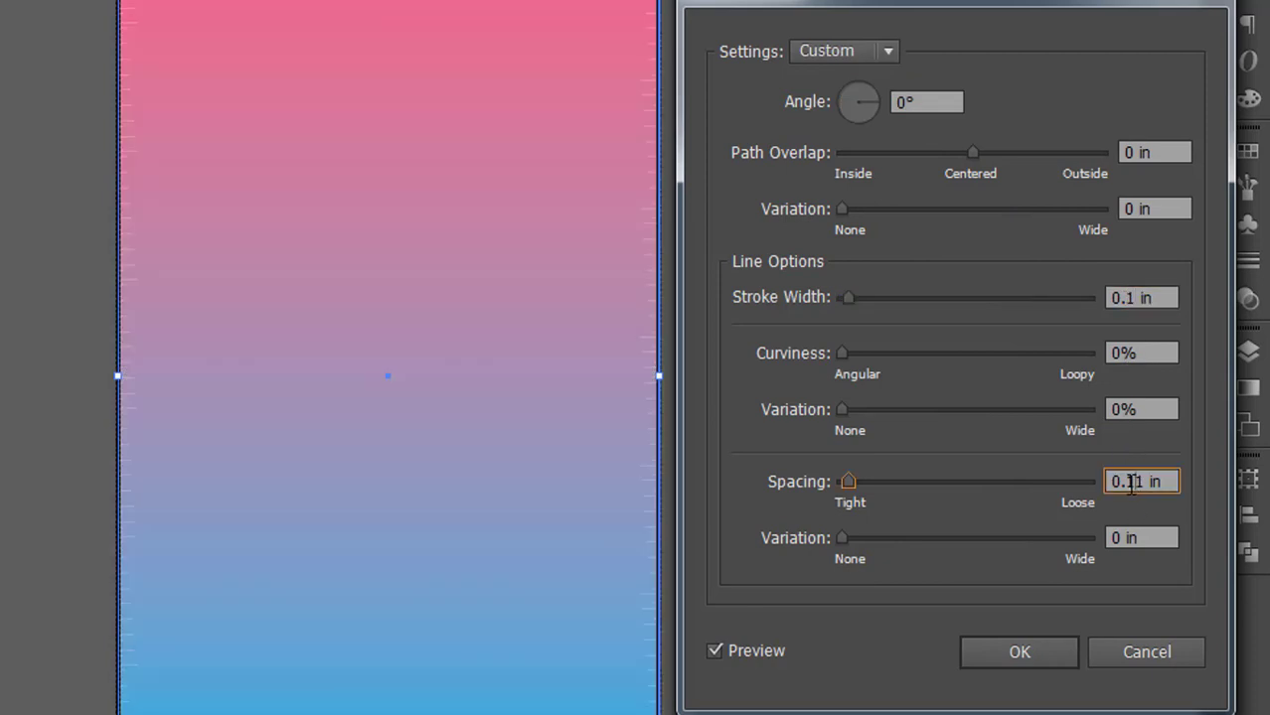
text(2)
click(1143, 536)
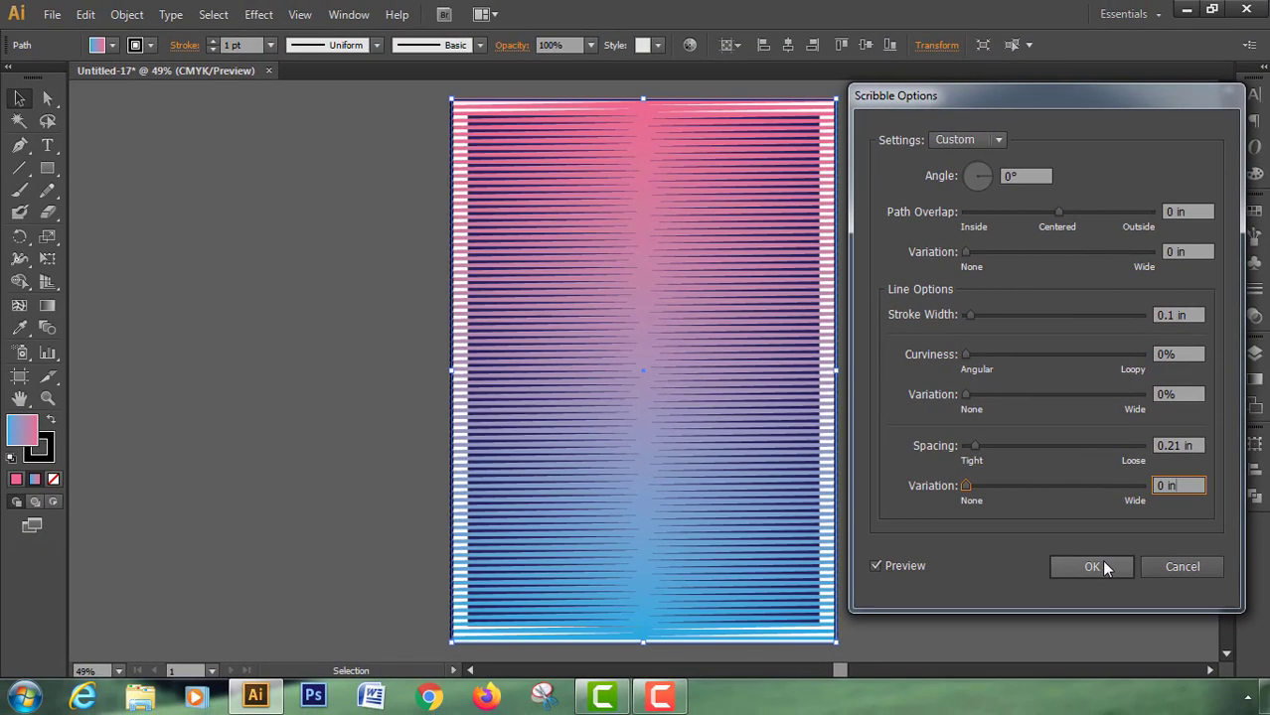
click(1041, 649)
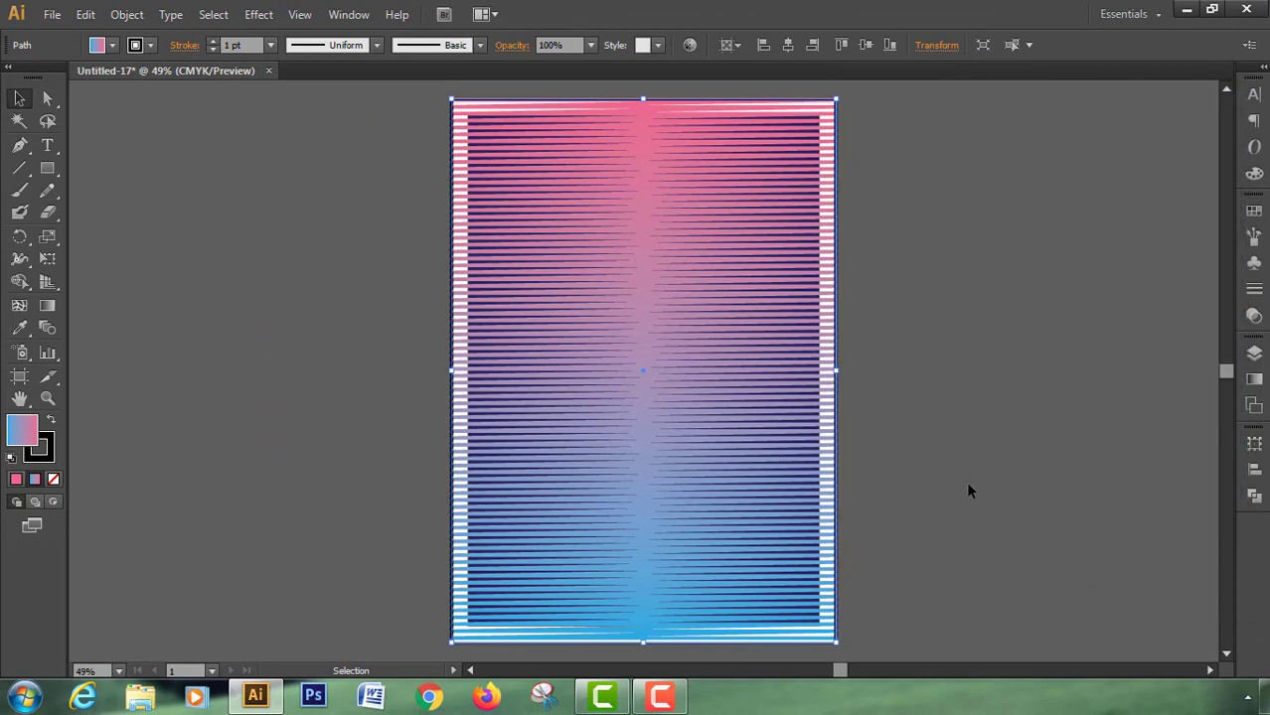
- Hide the scribbled gradient rectangle
click(127, 14)
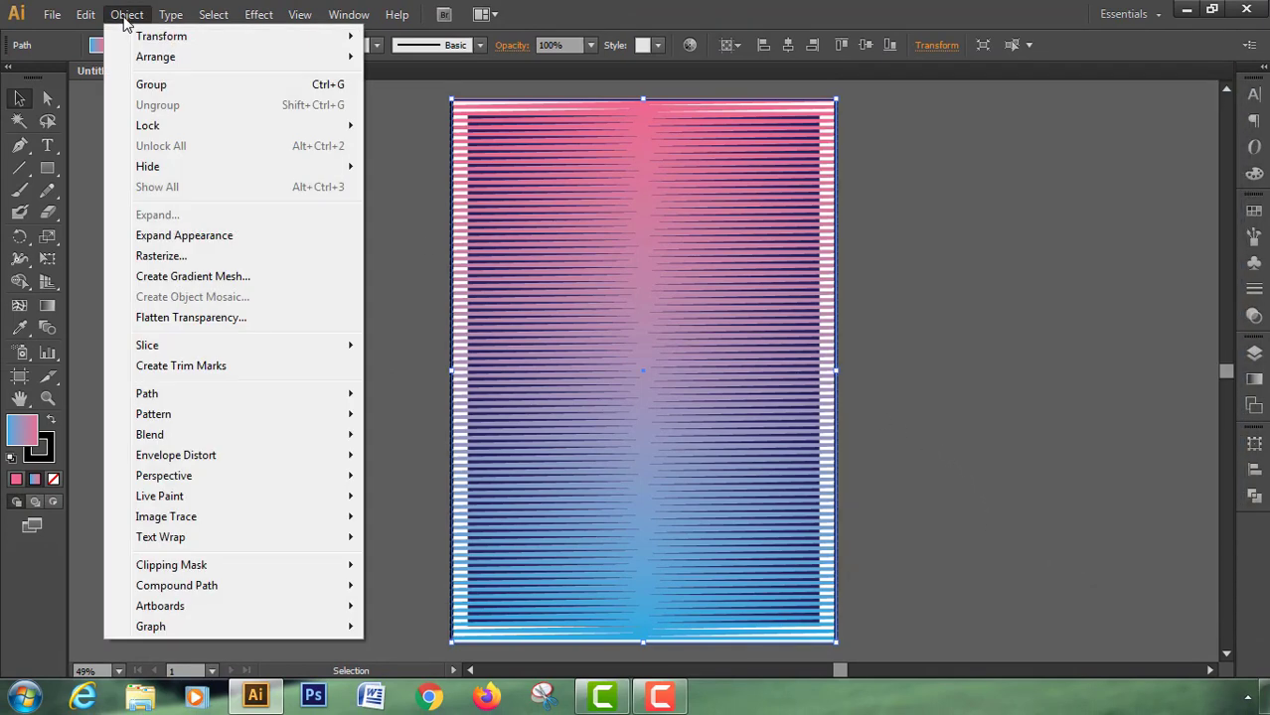
mouse_move(275, 169)
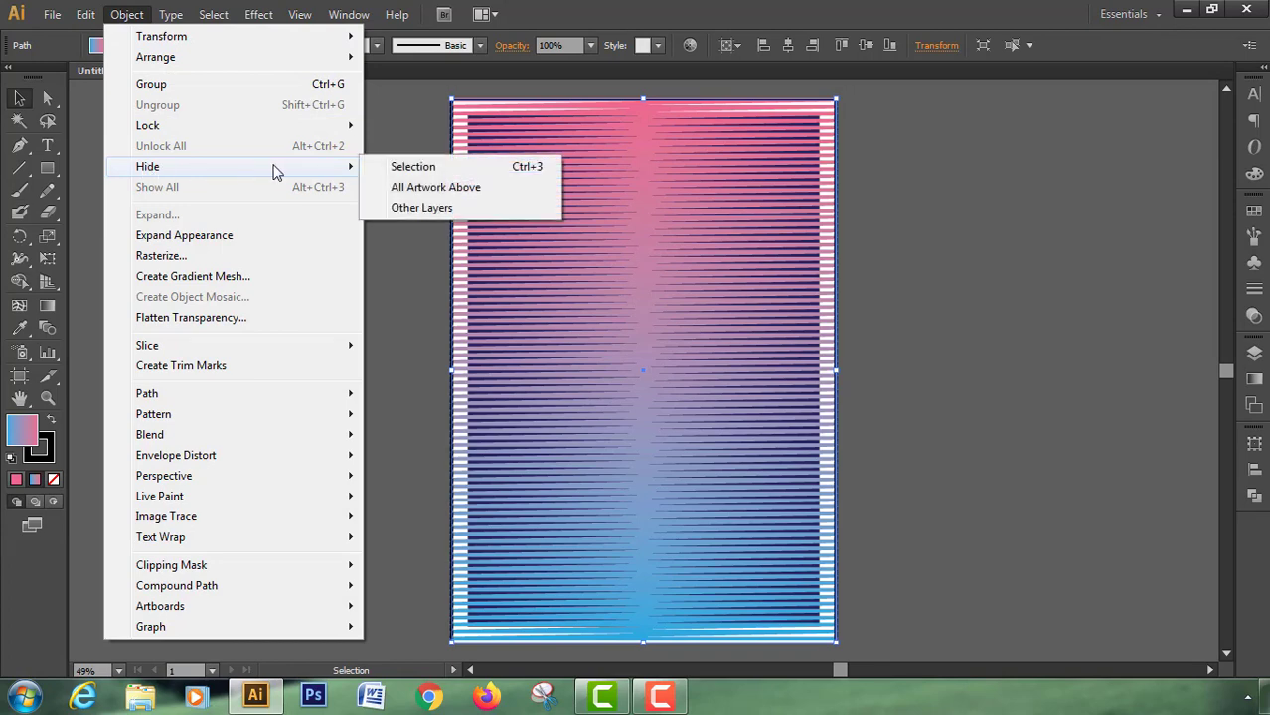
click(416, 176)
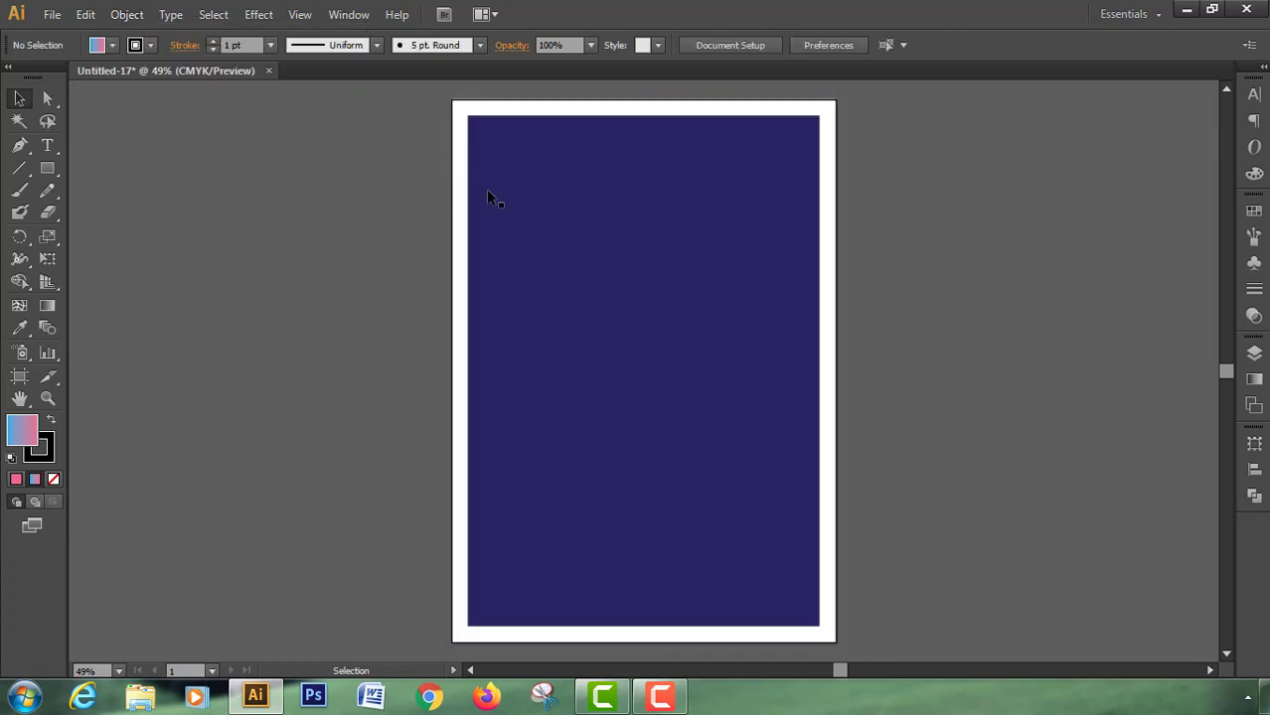
- Copy the dark blue panel, paste the copy in front, and bring it to the front of the stack
click(567, 218)
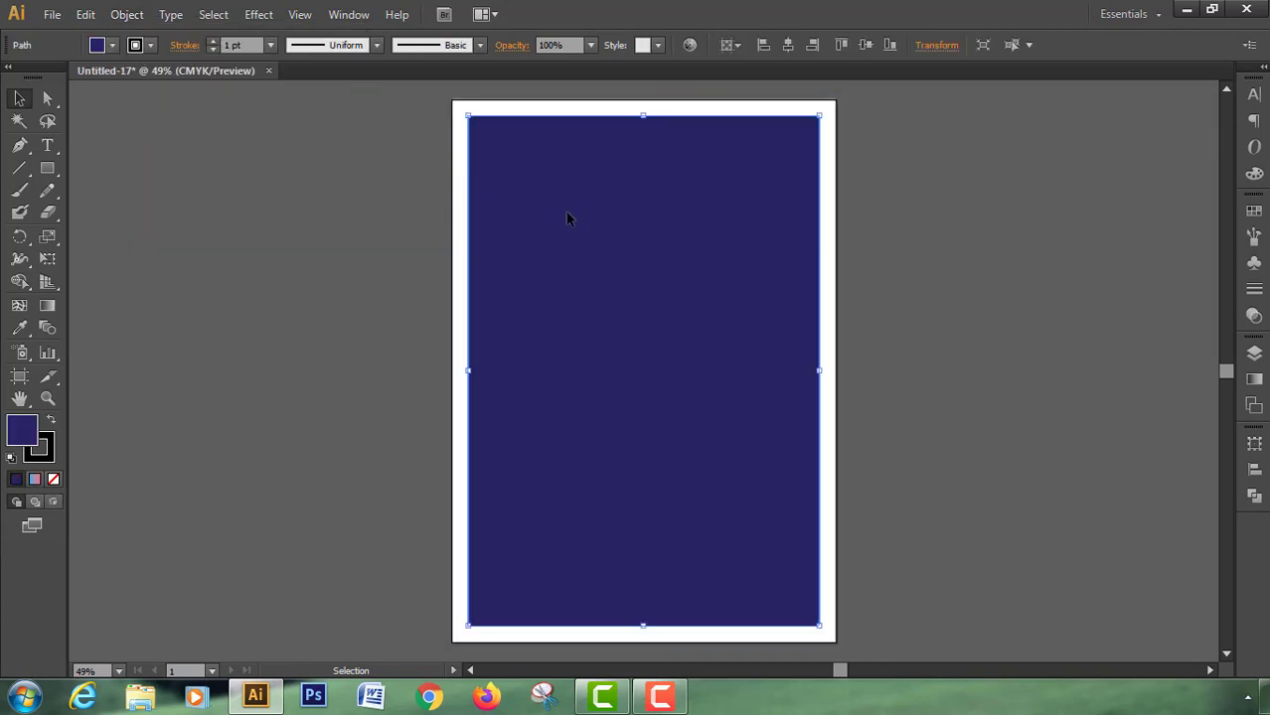
click(86, 15)
click(114, 105)
click(86, 14)
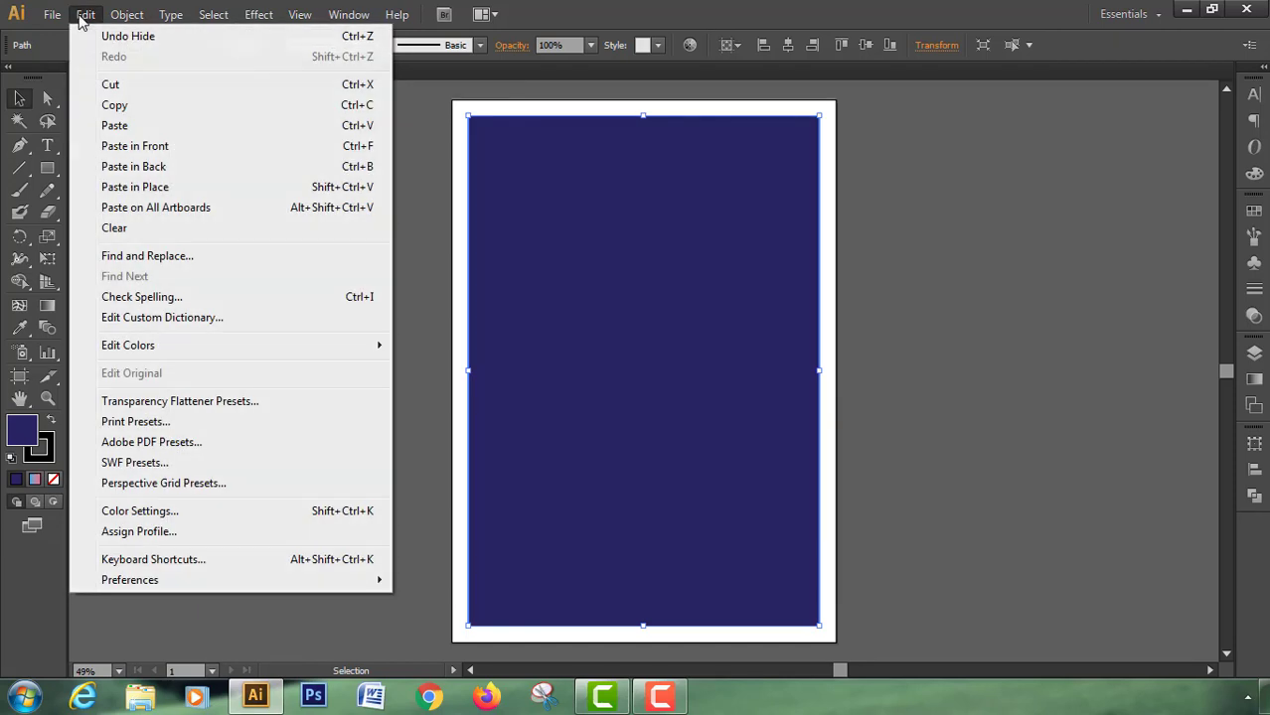
click(116, 148)
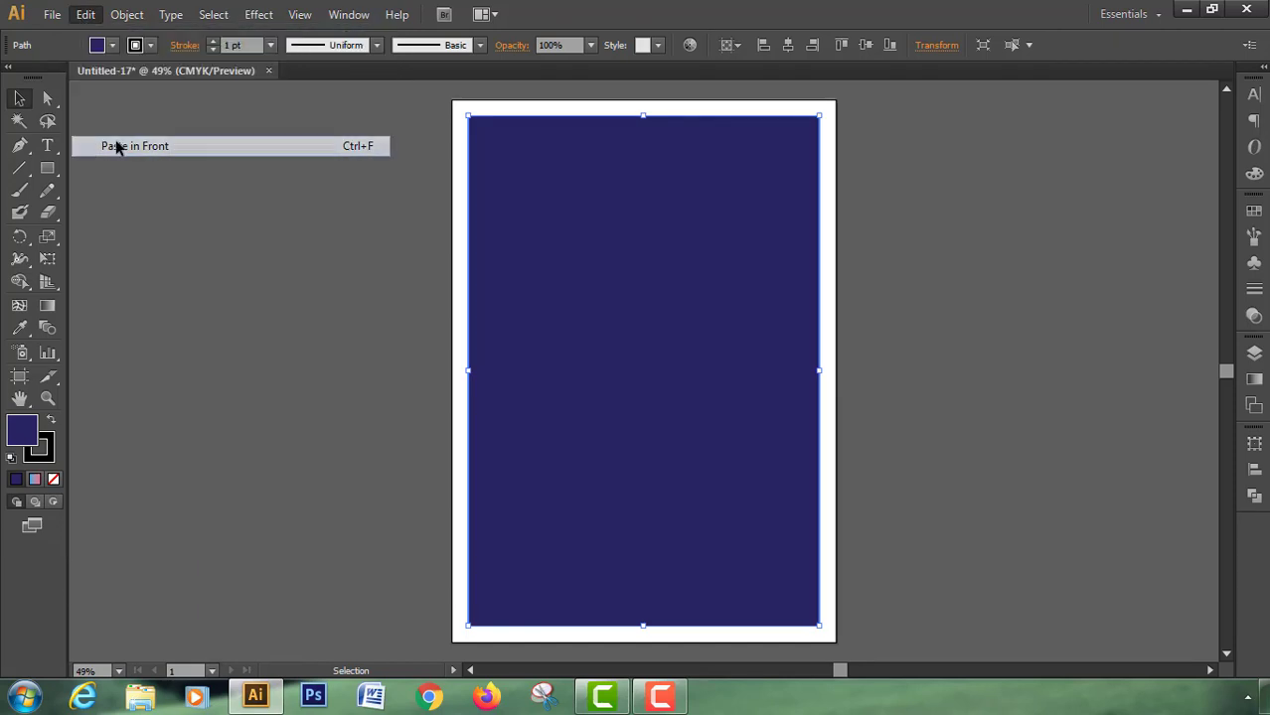
right_click(543, 283)
mouse_move(594, 552)
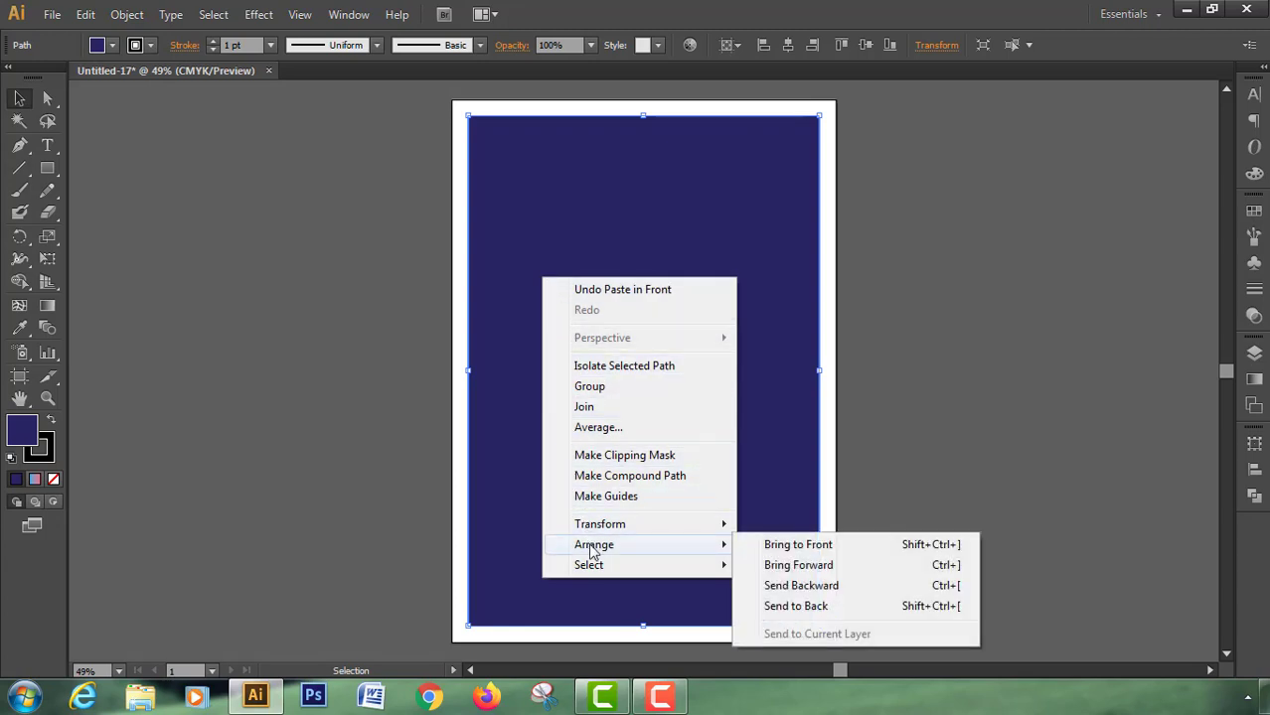
click(794, 547)
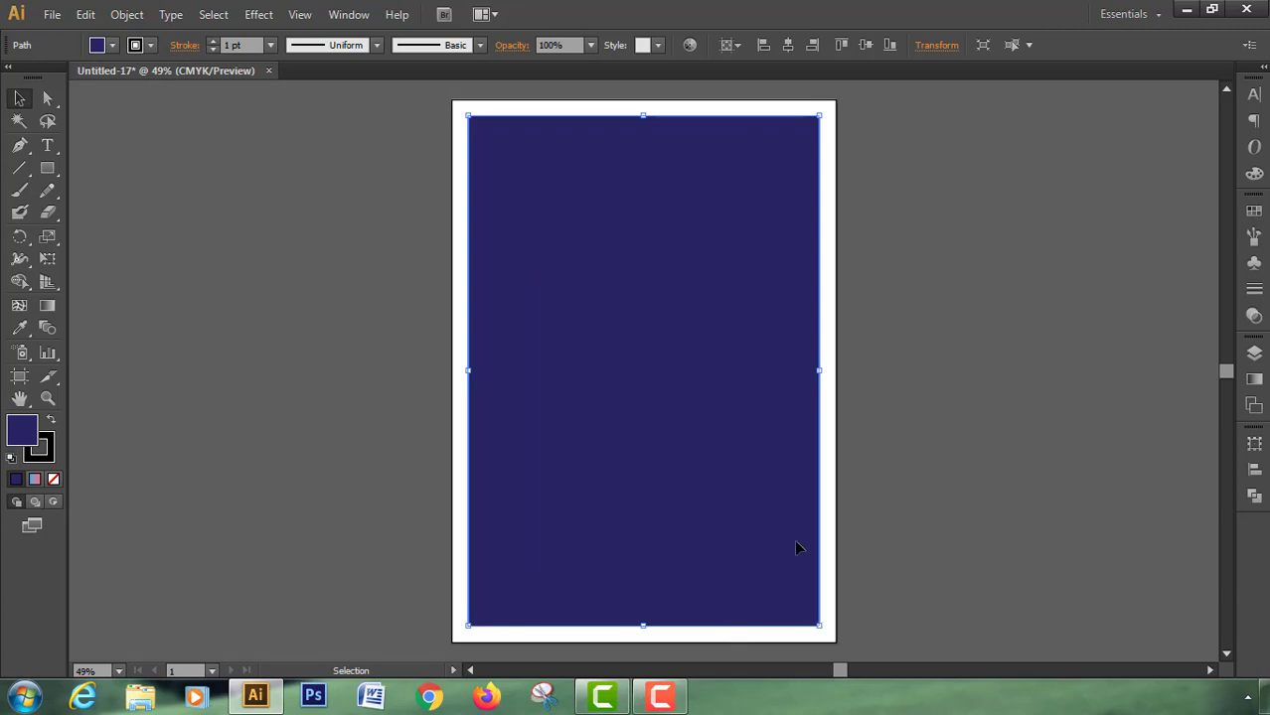
- Show the hidden gradient rectangle again and clip it to the dark blue copy with a clipping mask
click(129, 15)
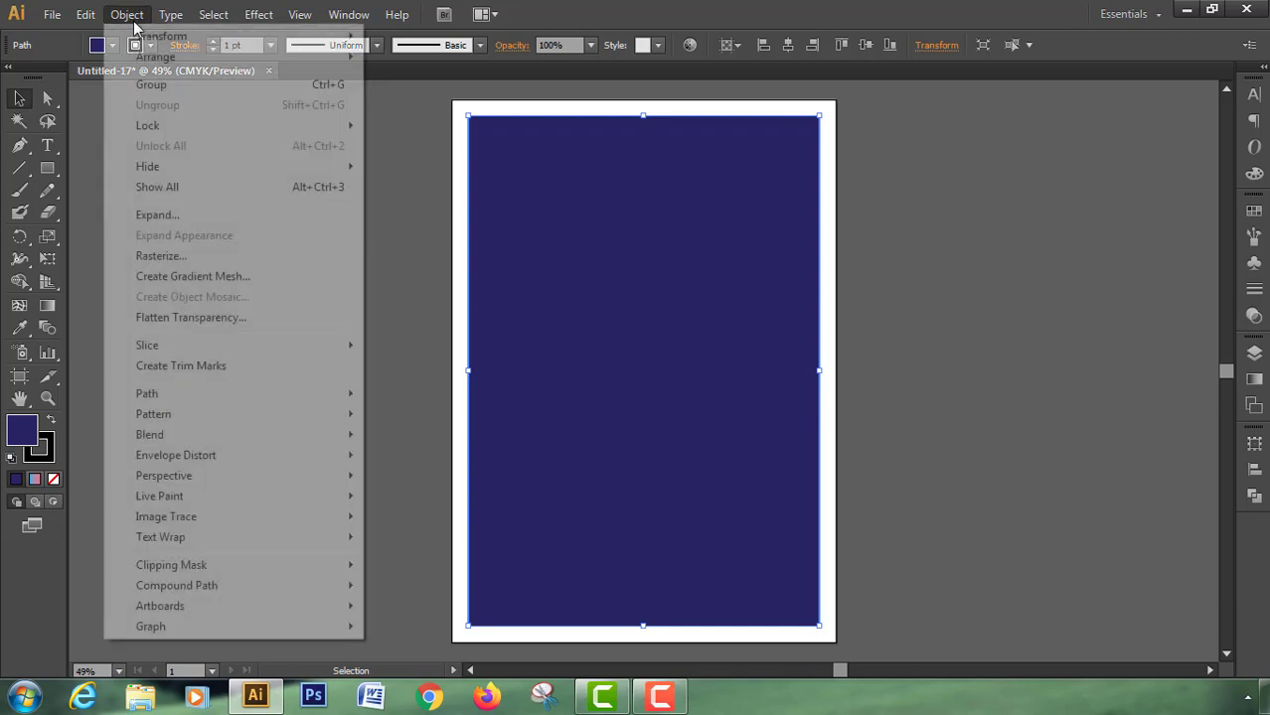
click(159, 189)
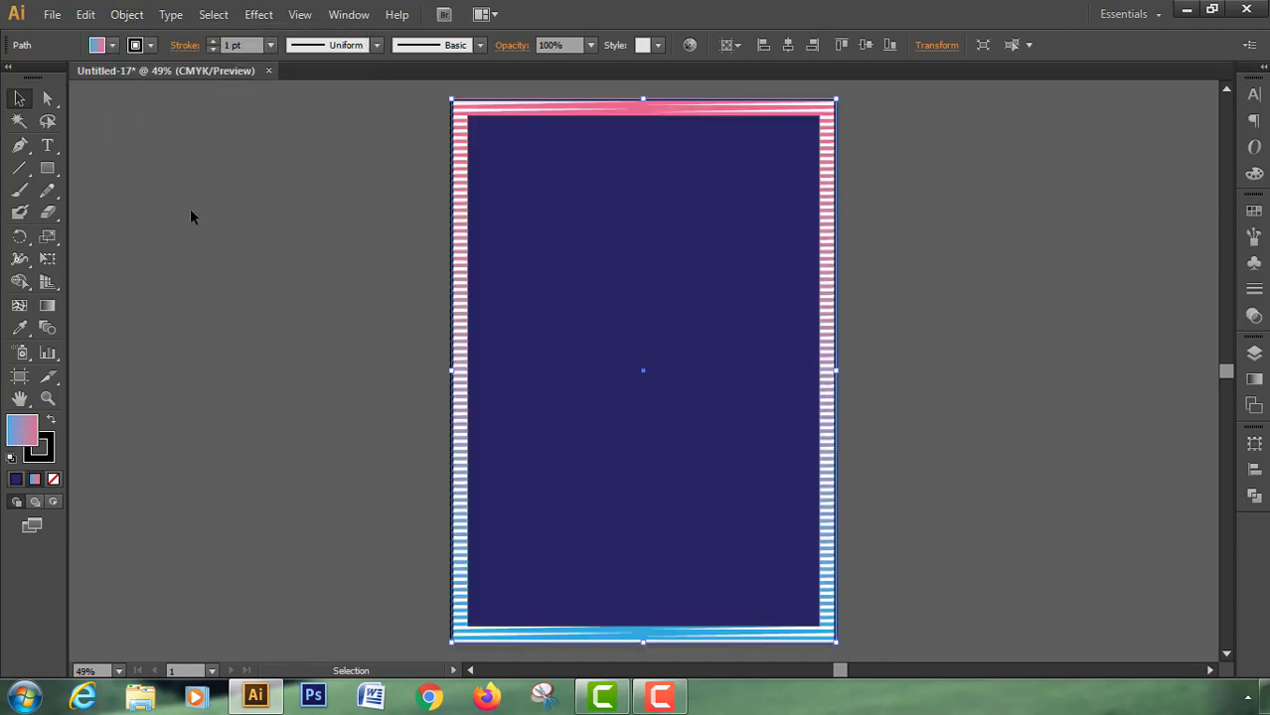
shift+click(553, 316)
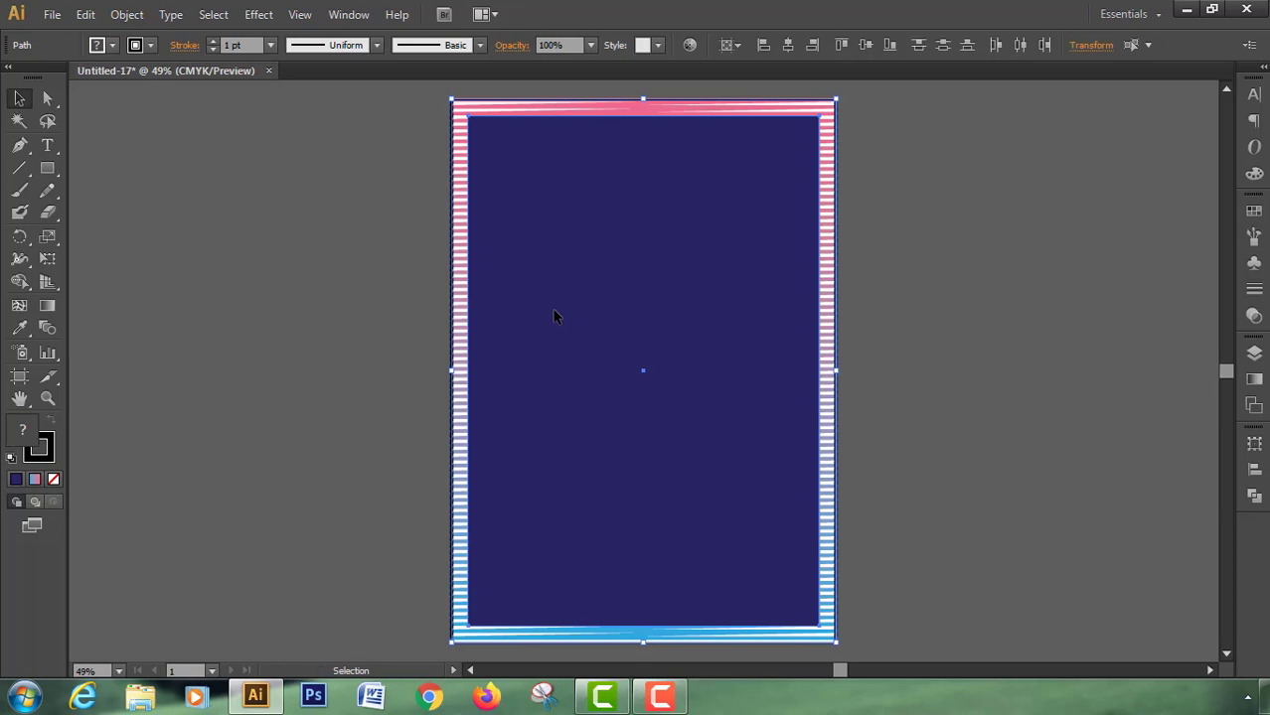
right_click(554, 316)
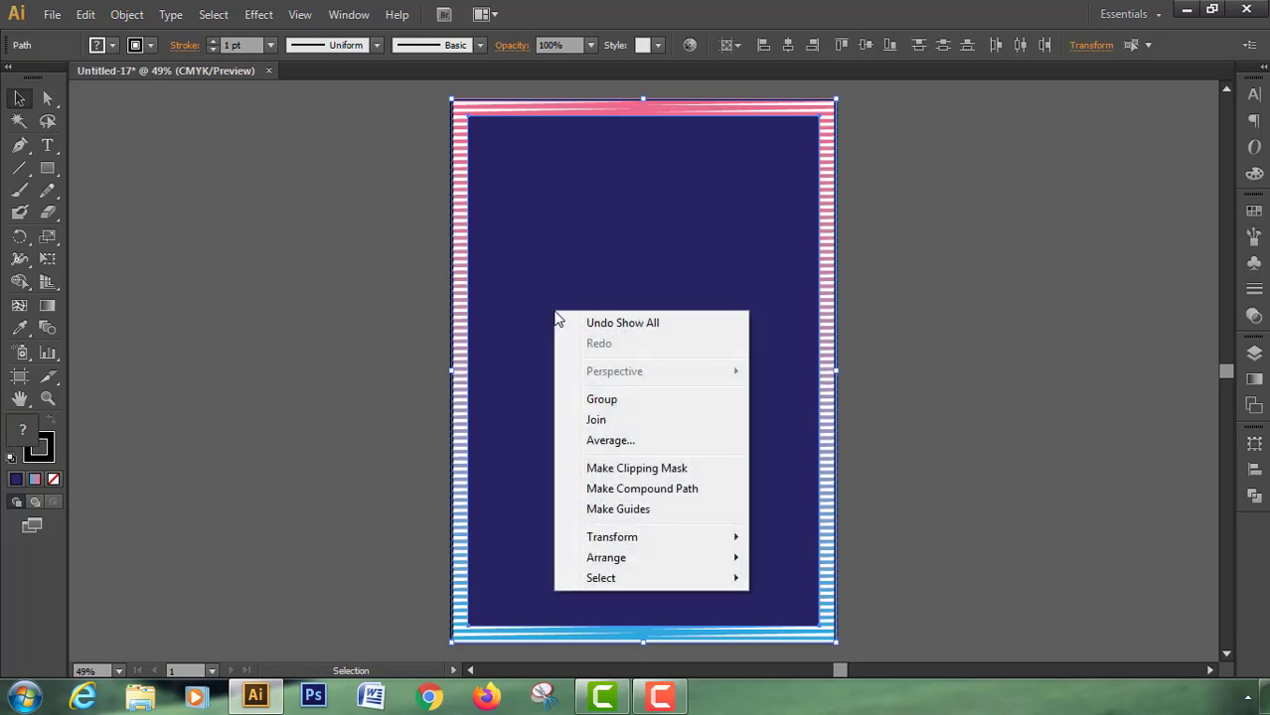
click(601, 470)
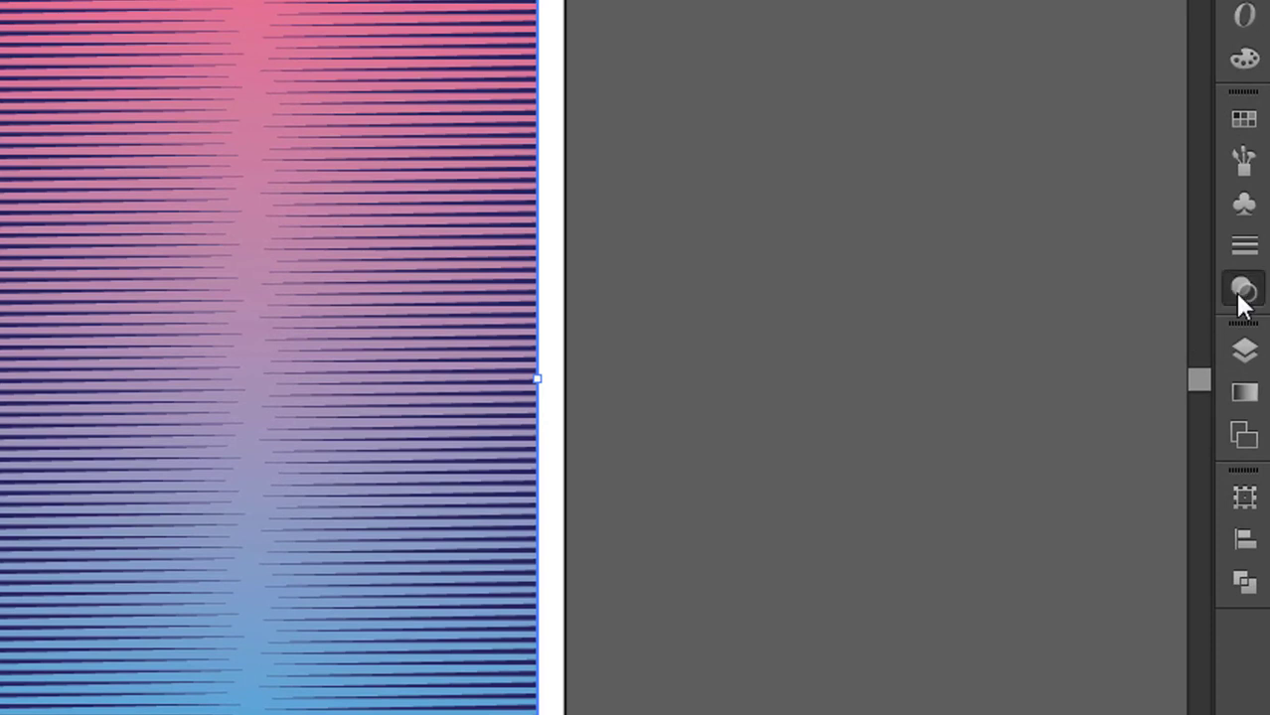
- Set the clipped gradient artwork's blending mode to Hard Light and deselect it
click(1252, 312)
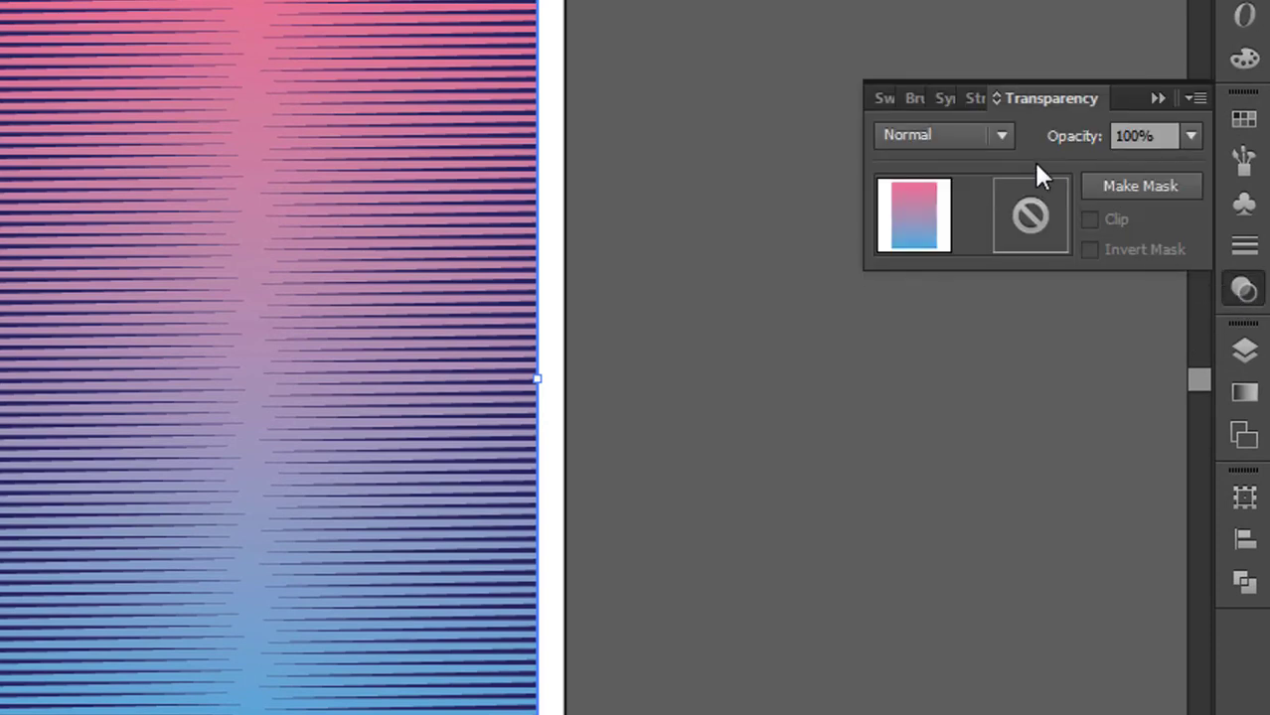
click(1001, 136)
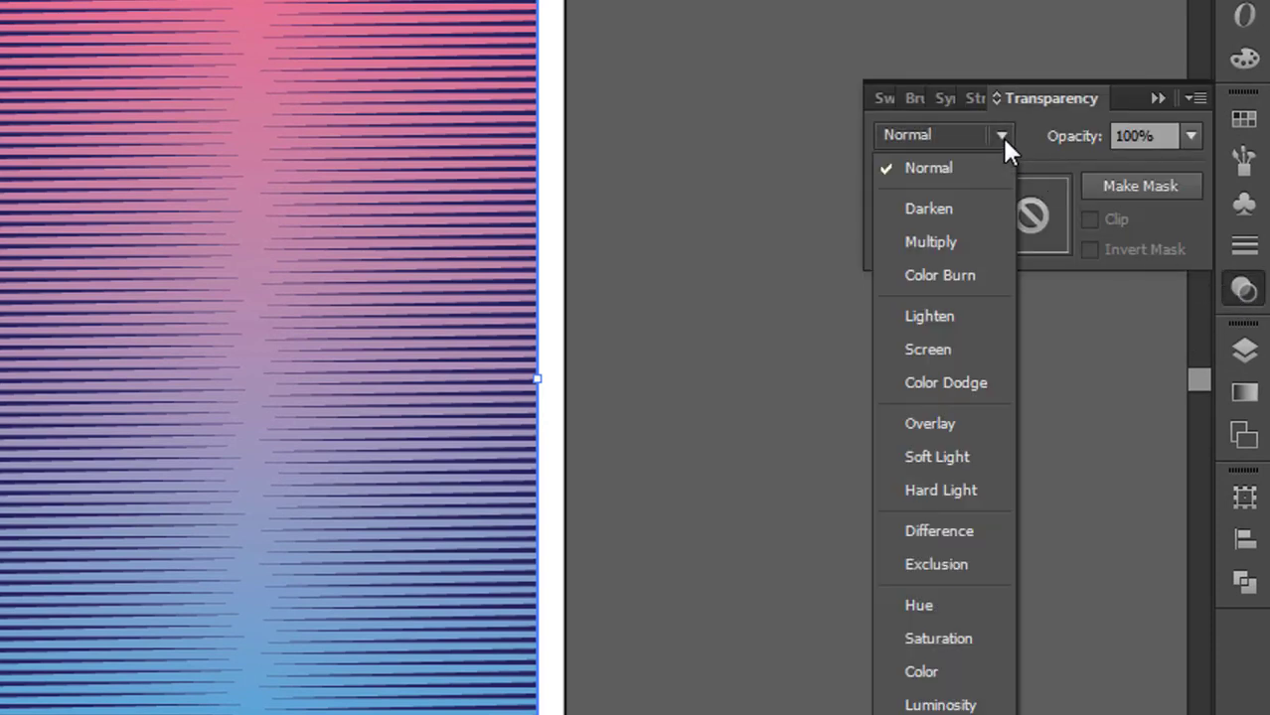
click(973, 486)
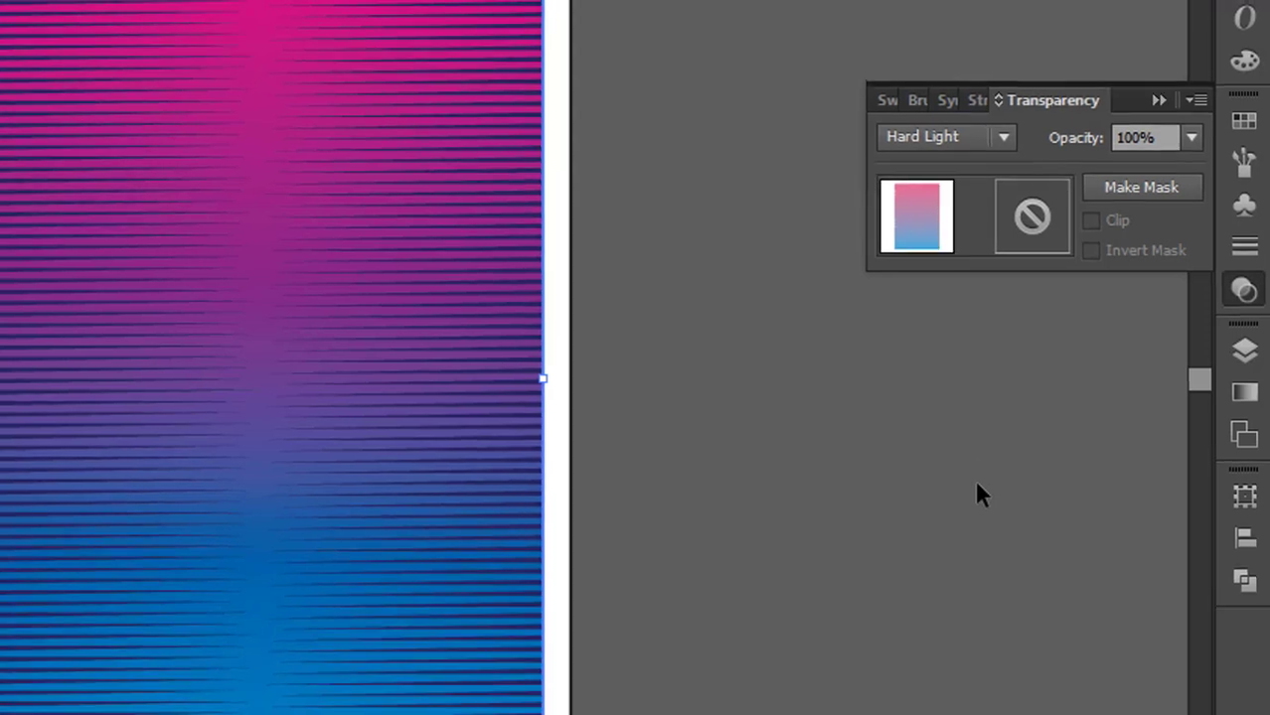
click(973, 479)
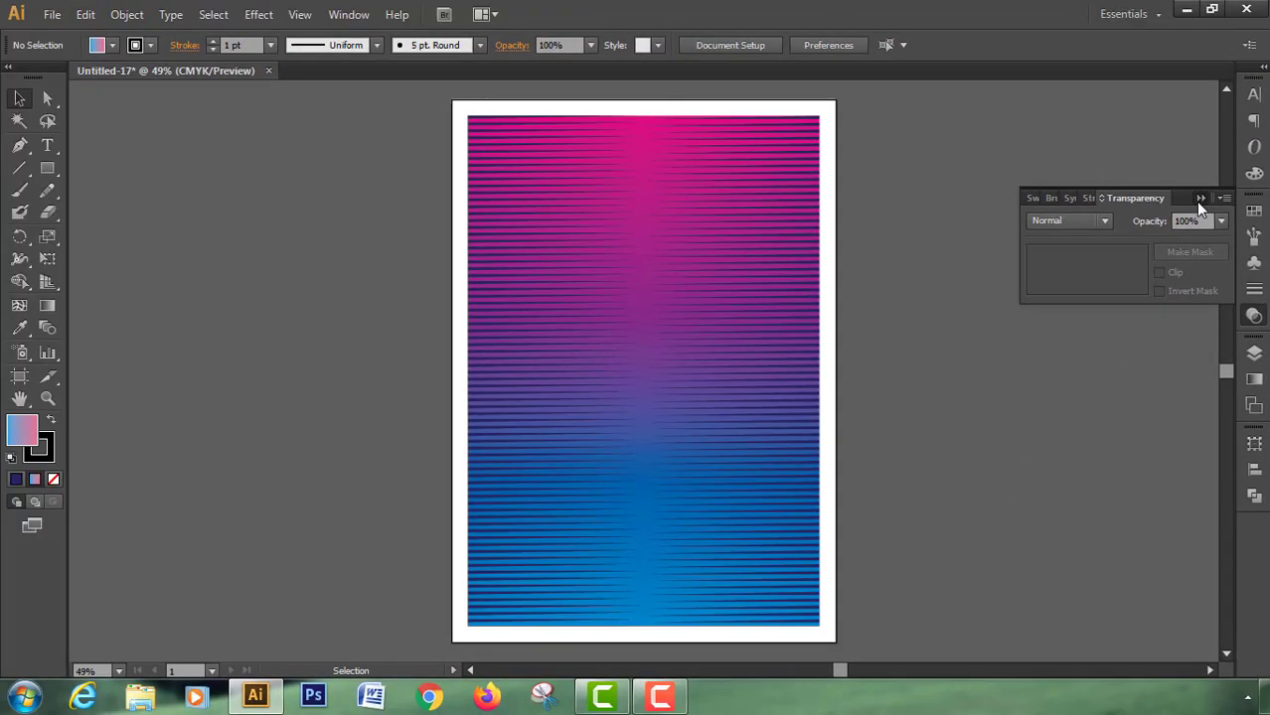
click(1201, 198)
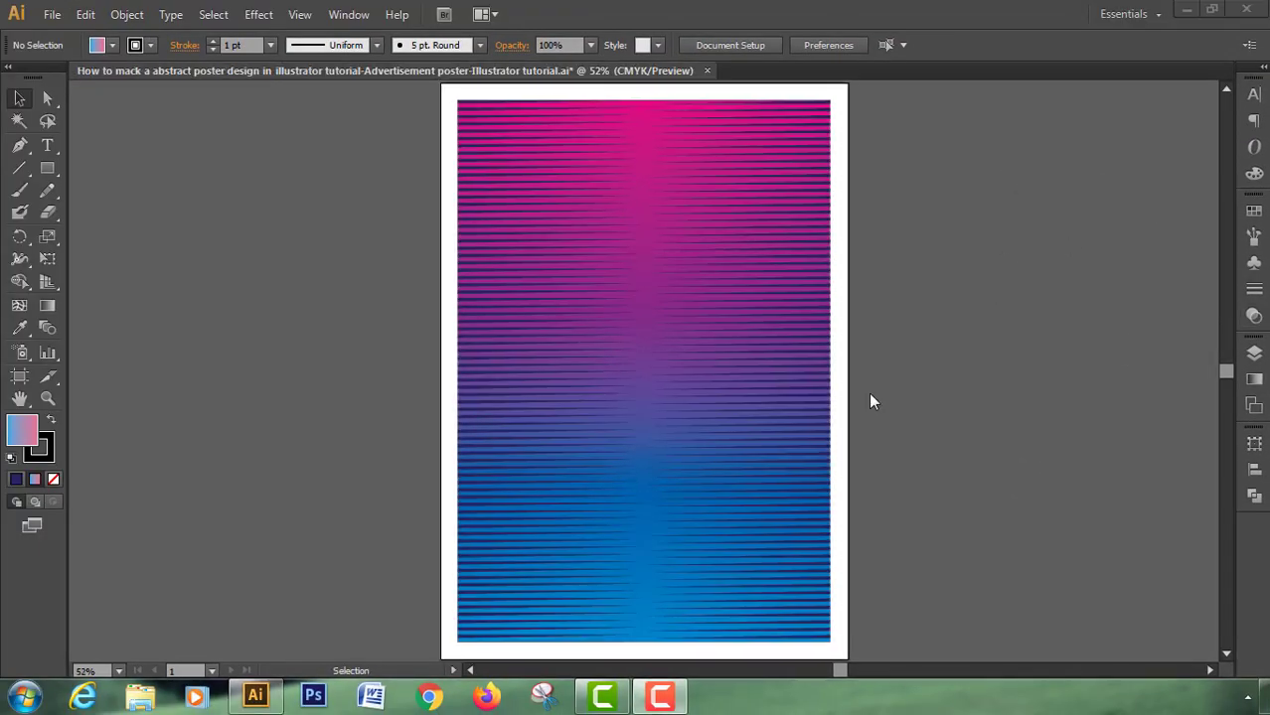
- Start a wavy Pen path outside the artboard's left edge, curving through one crest and one trough across the lower panel
click(26, 149)
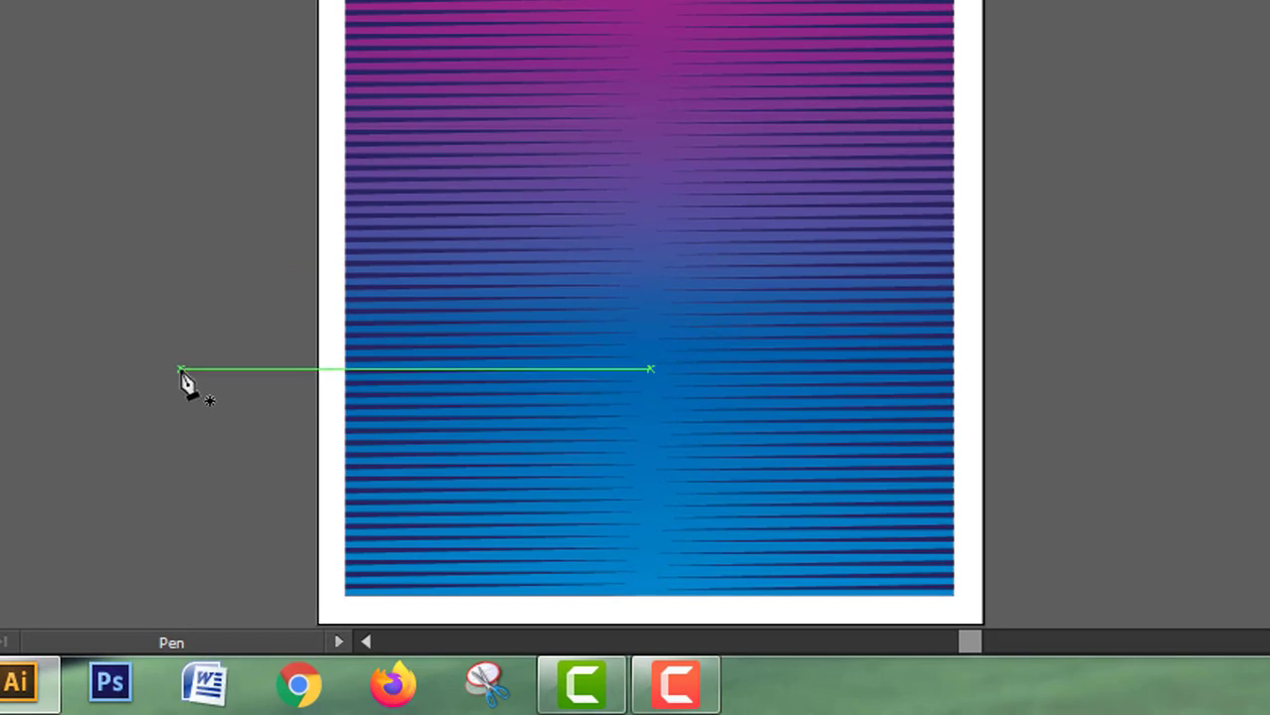
click(179, 369)
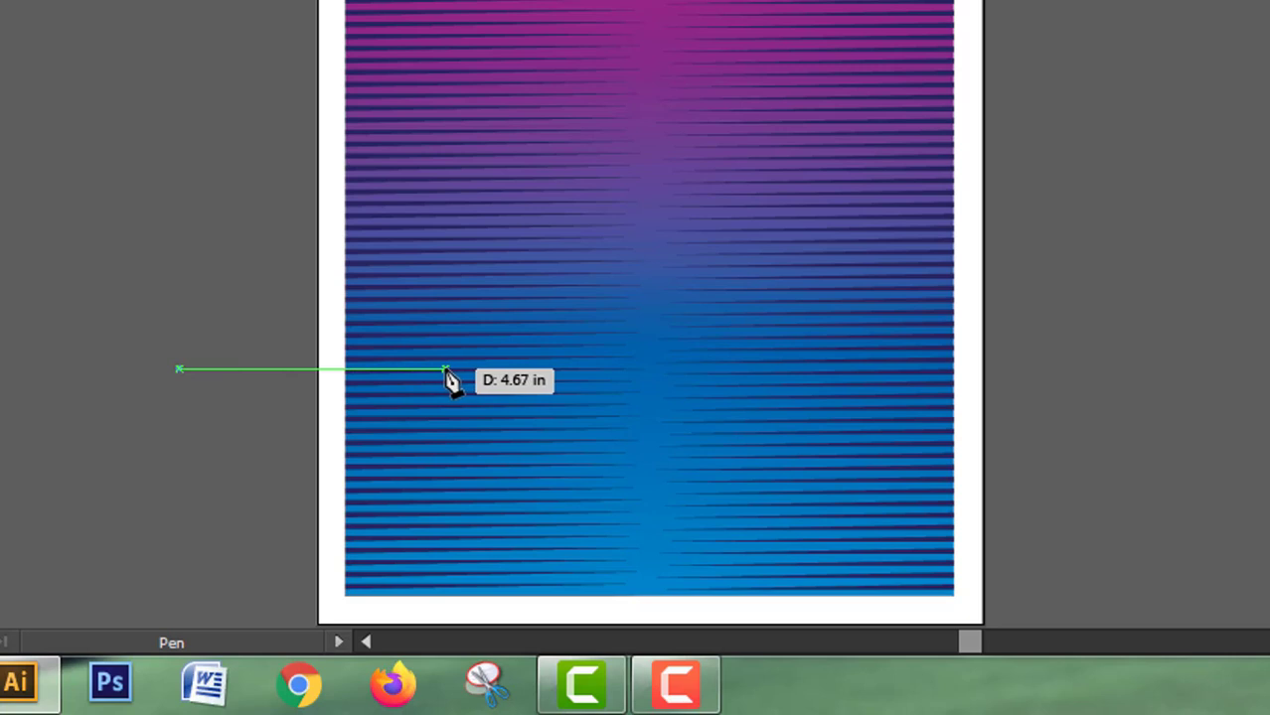
drag(421, 369, 496, 492)
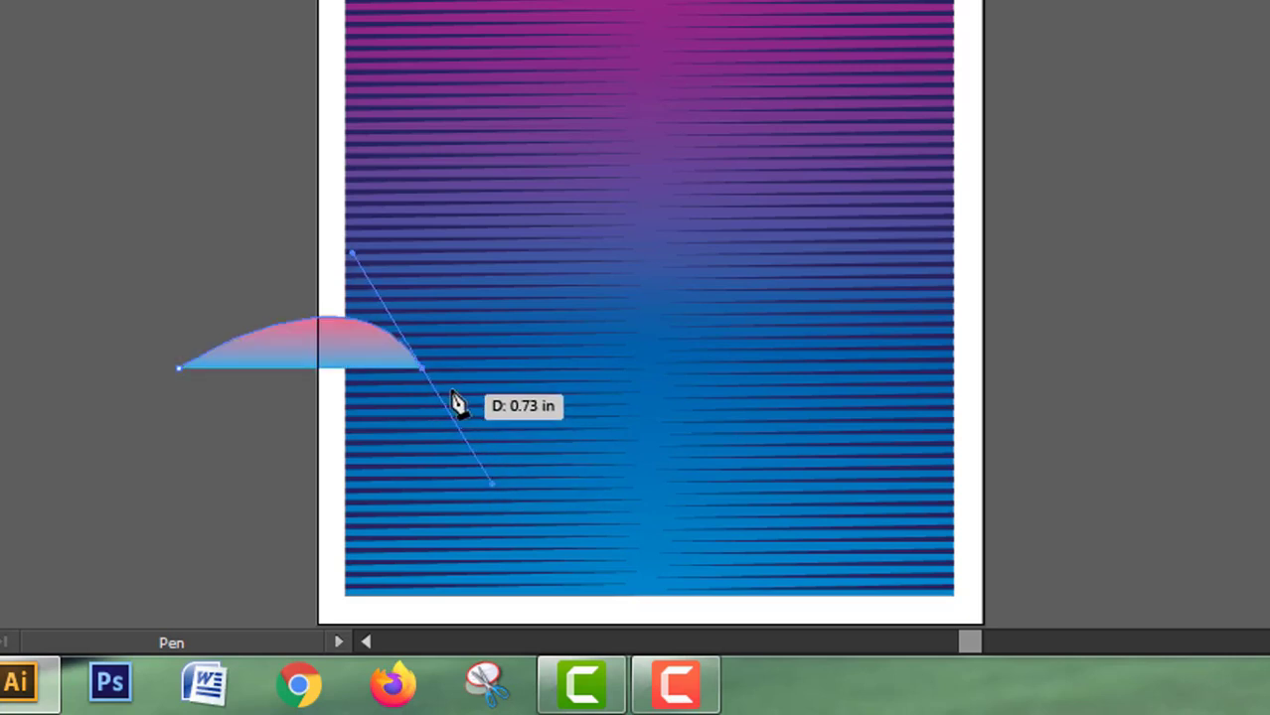
click(424, 371)
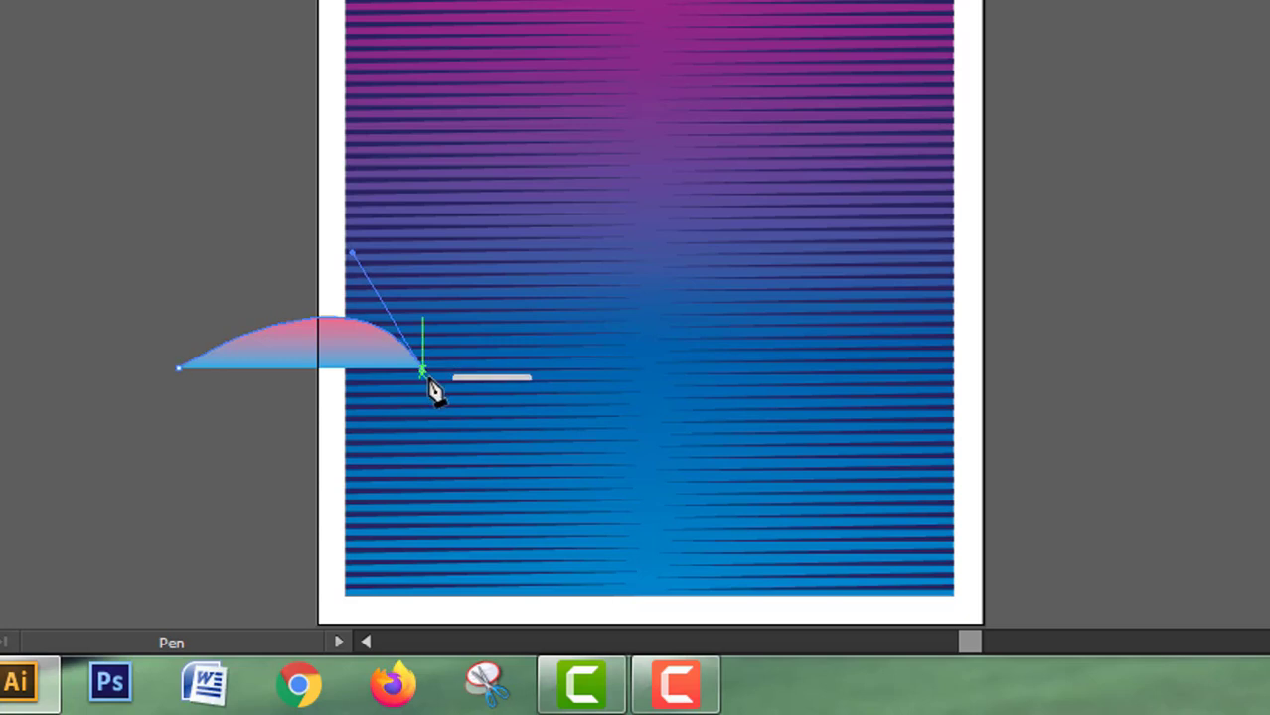
click(558, 371)
drag(557, 370, 634, 296)
click(557, 371)
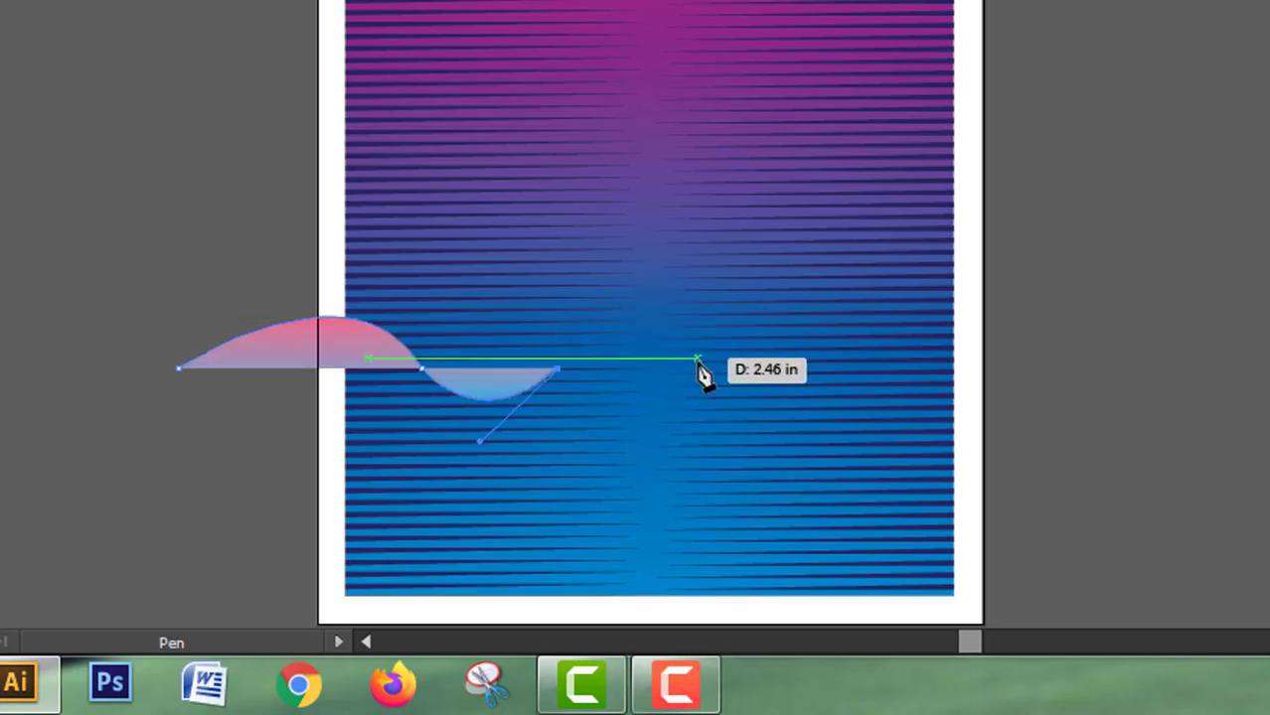
- Continue the wavy path through a second crest and trough, ending in a taller crest beyond the artboard's right edge
drag(698, 368, 777, 449)
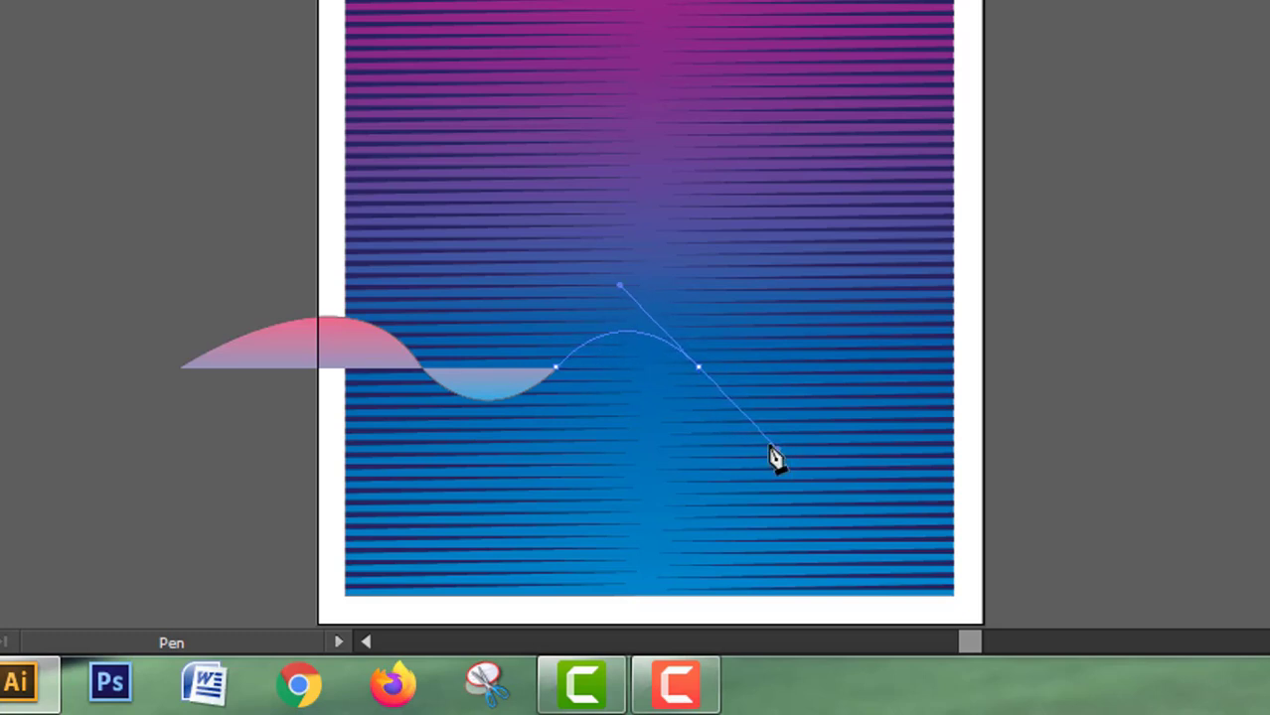
click(698, 369)
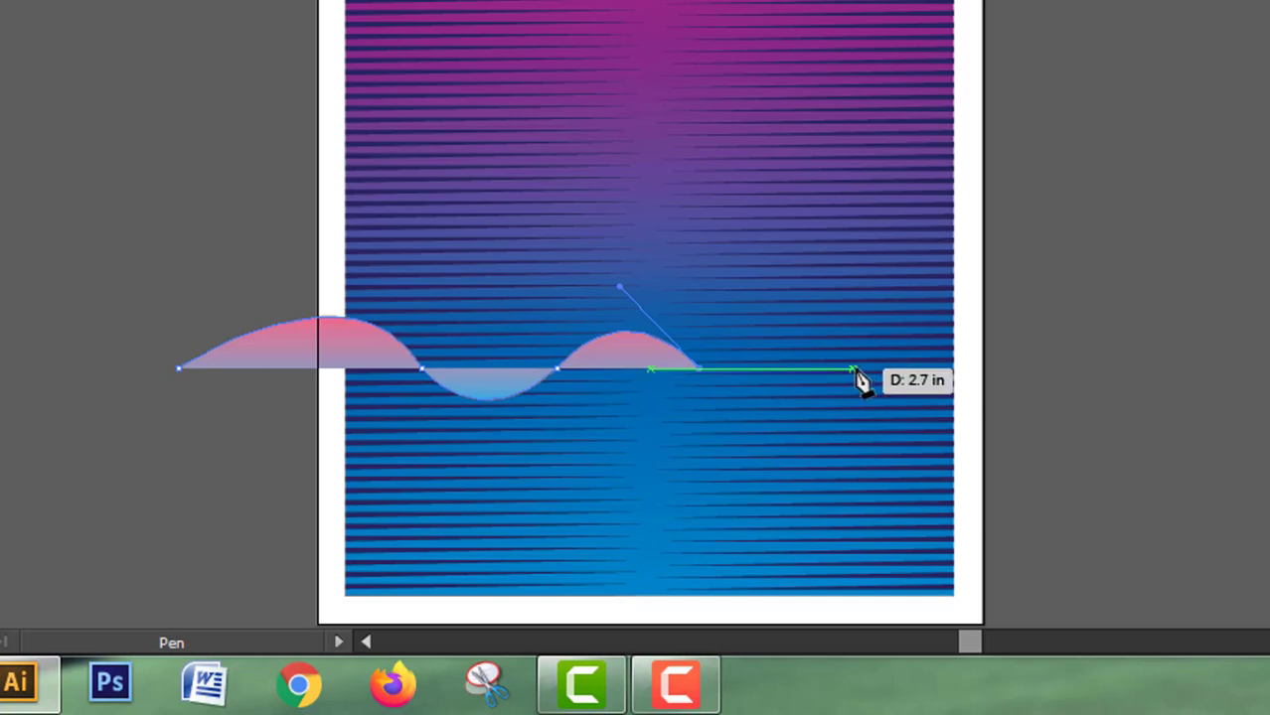
drag(845, 369, 921, 289)
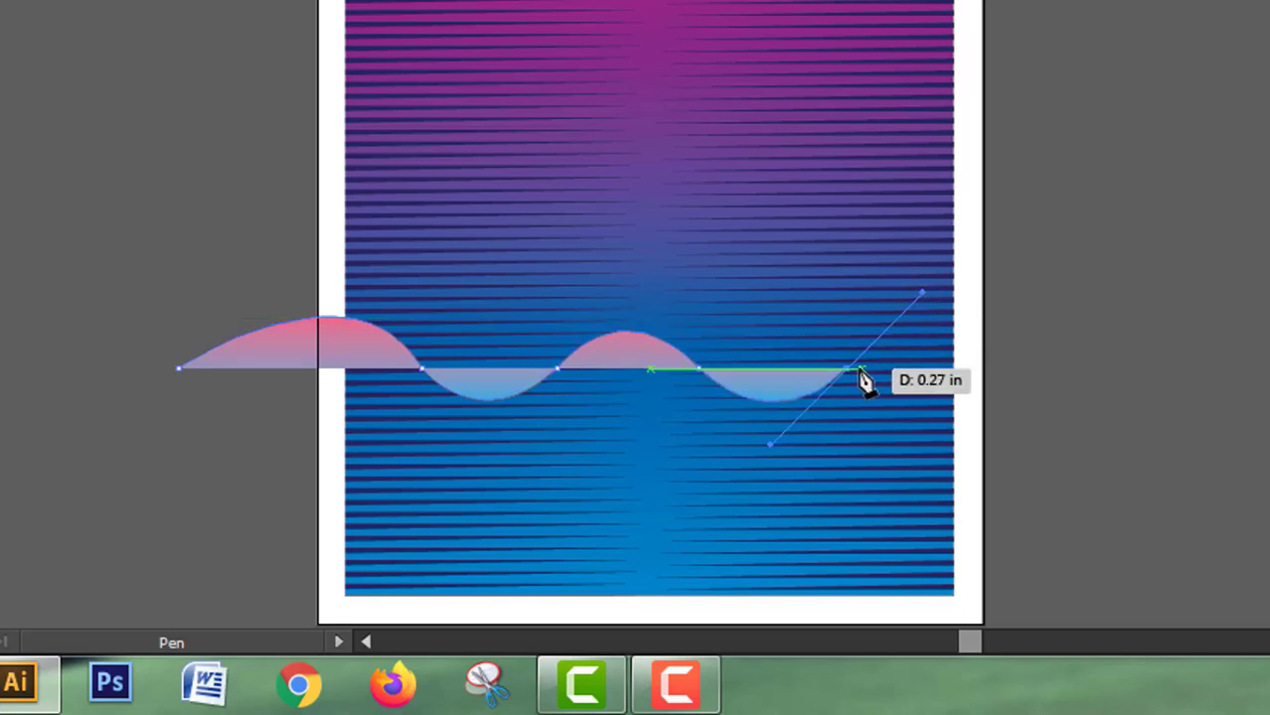
click(845, 369)
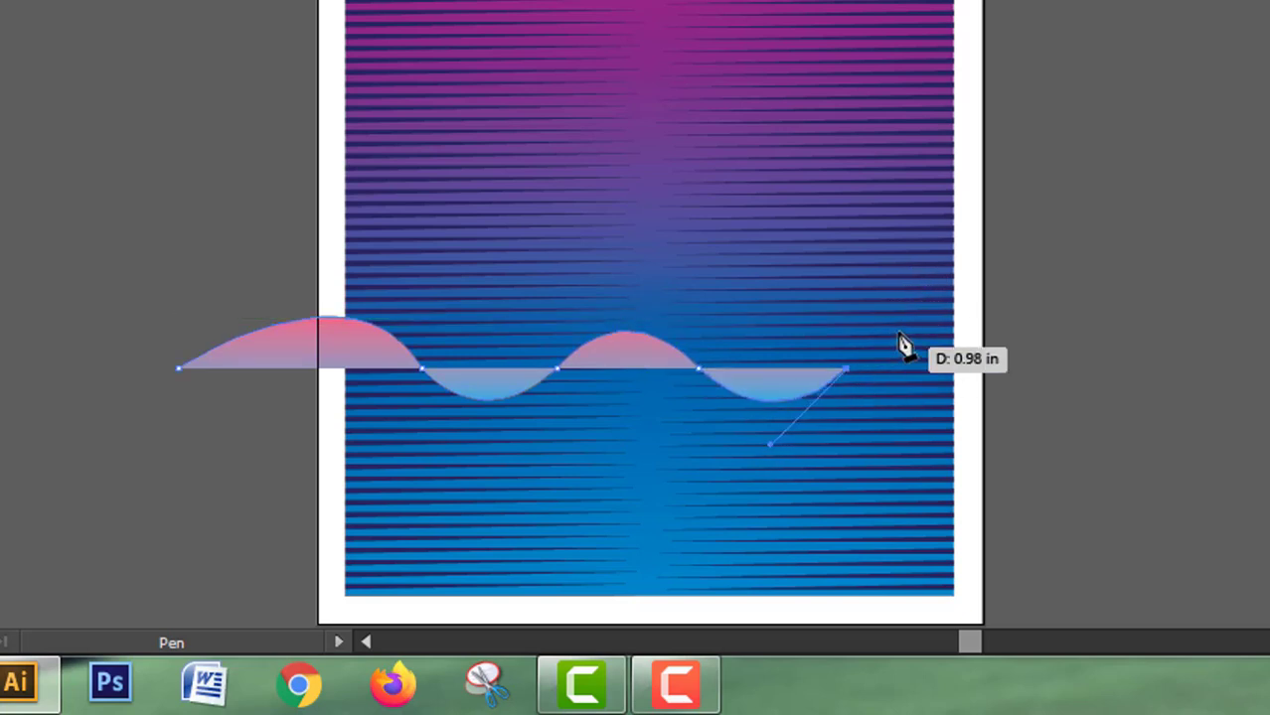
drag(1080, 359, 1199, 516)
click(1093, 368)
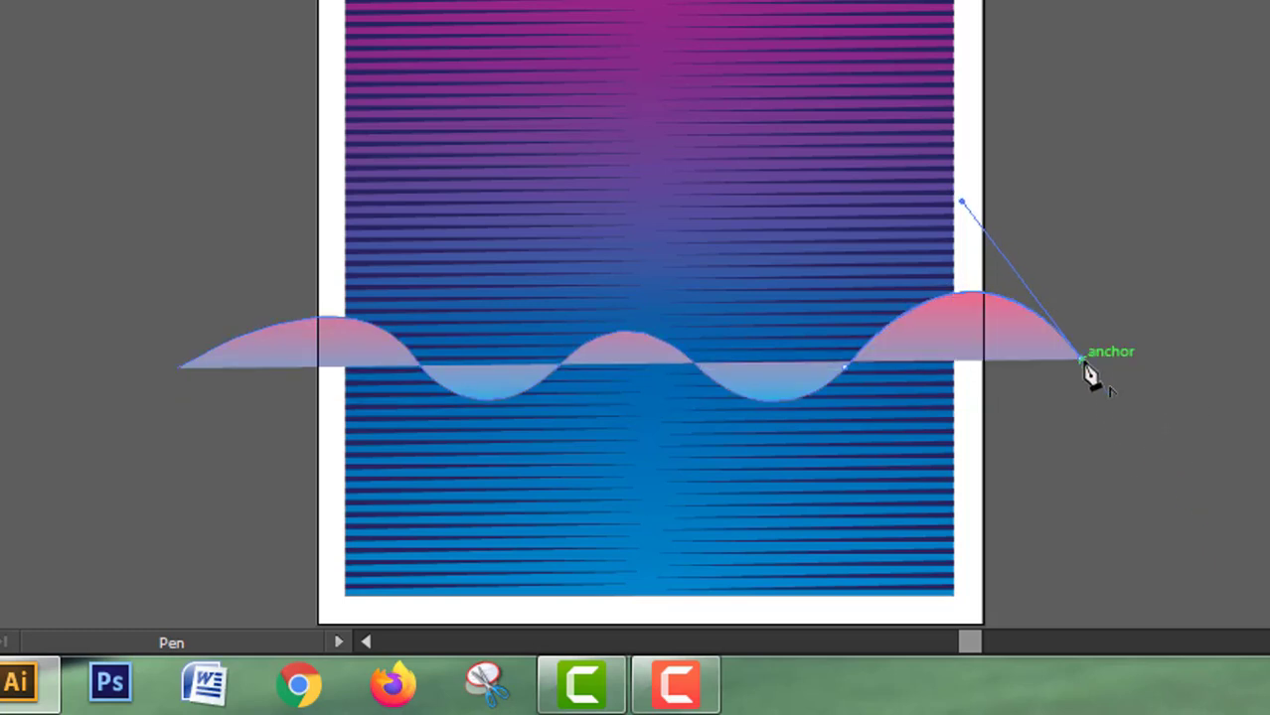
- Close the wave with straight sides, about 4 in high at the left, and a flat base along the panel's bottom edge, then deselect it
scroll(1079, 383, down, 3)
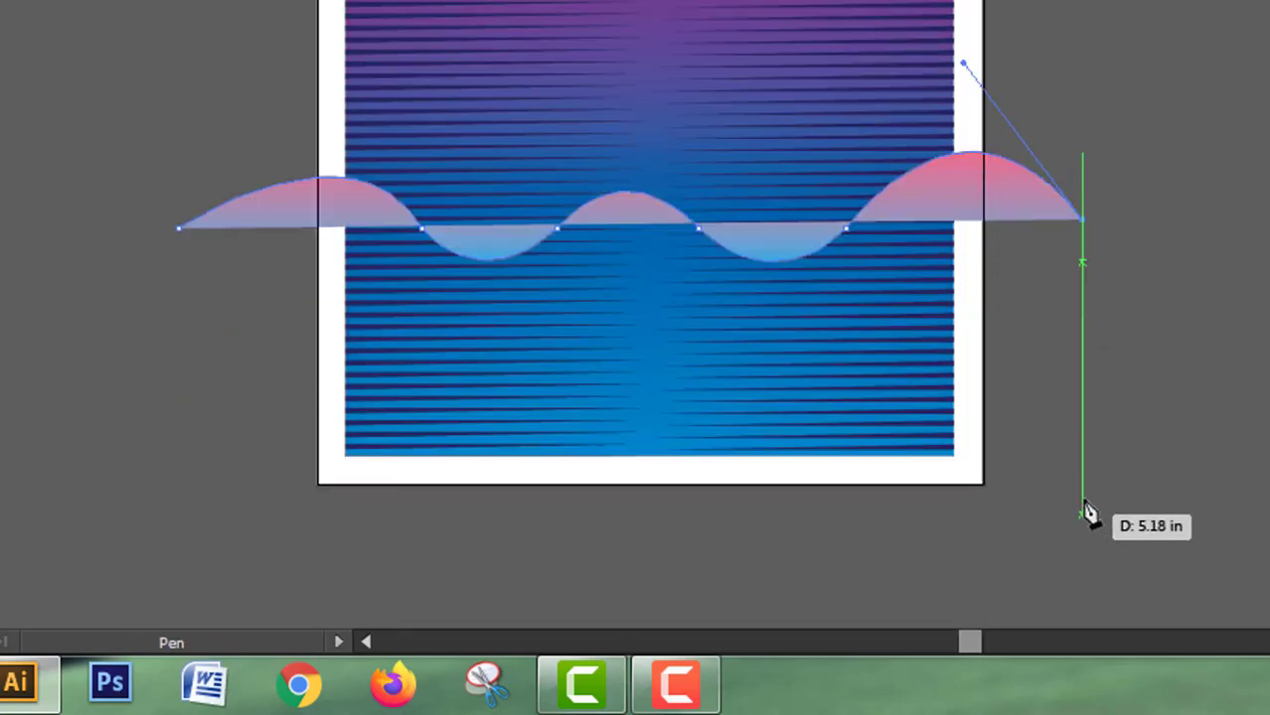
shift+click(1082, 459)
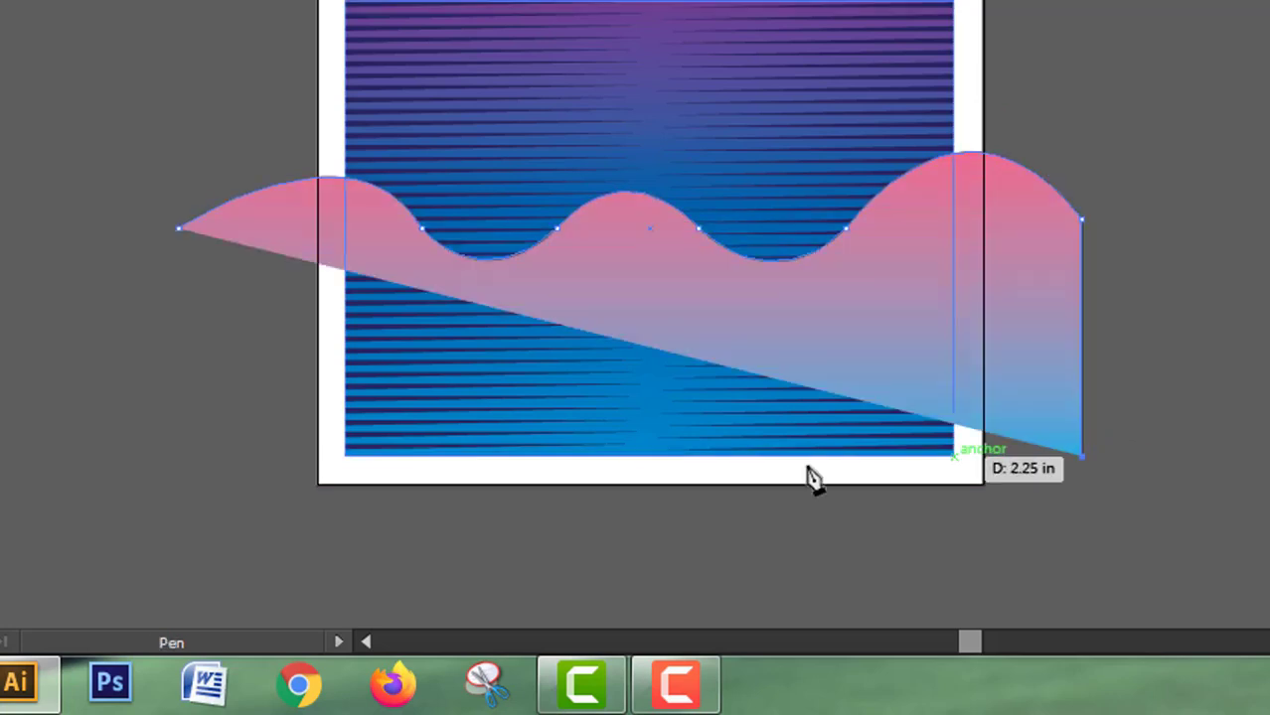
click(178, 455)
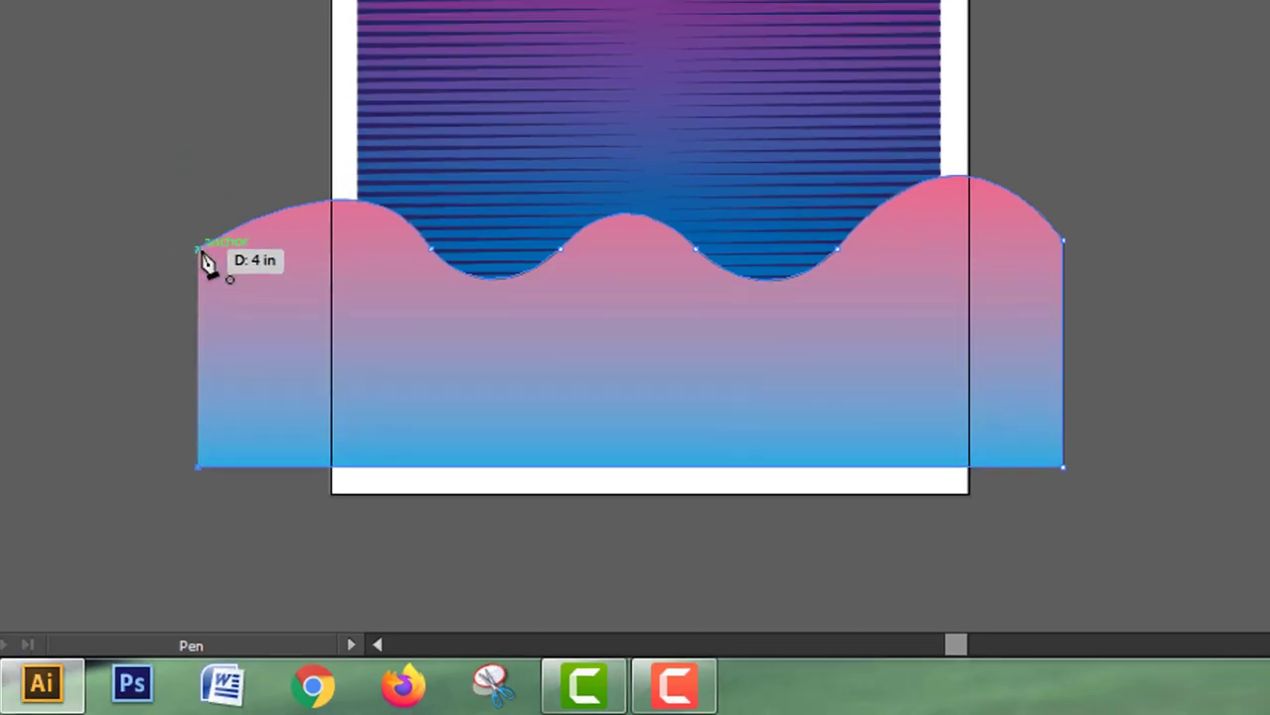
click(199, 252)
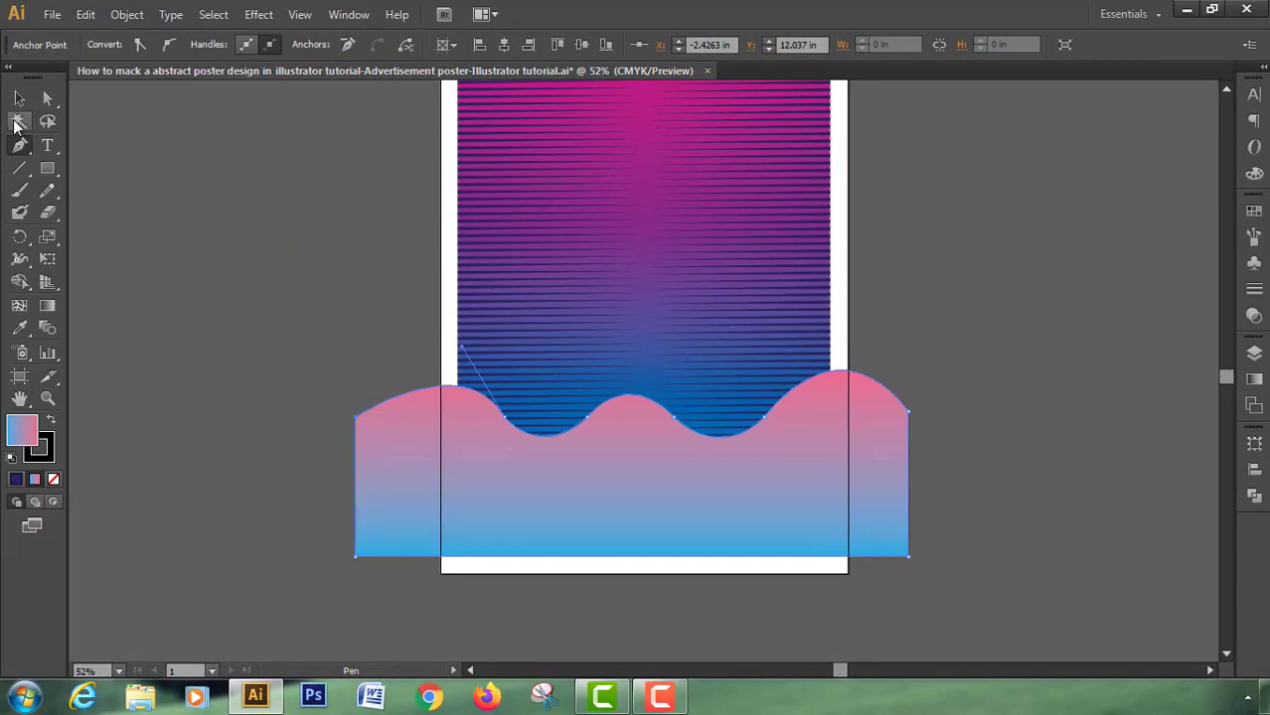
click(19, 97)
click(152, 173)
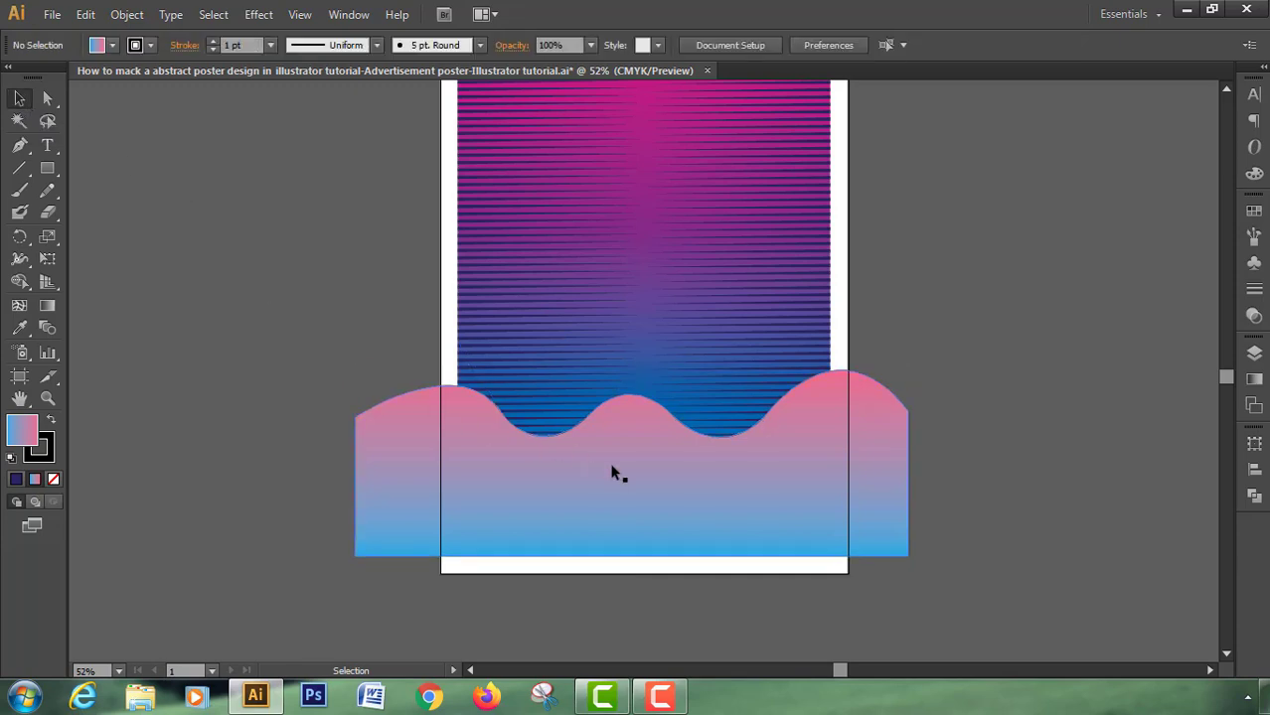
- Fill the wave shape with solid orange from the swatches and deselect it
click(628, 469)
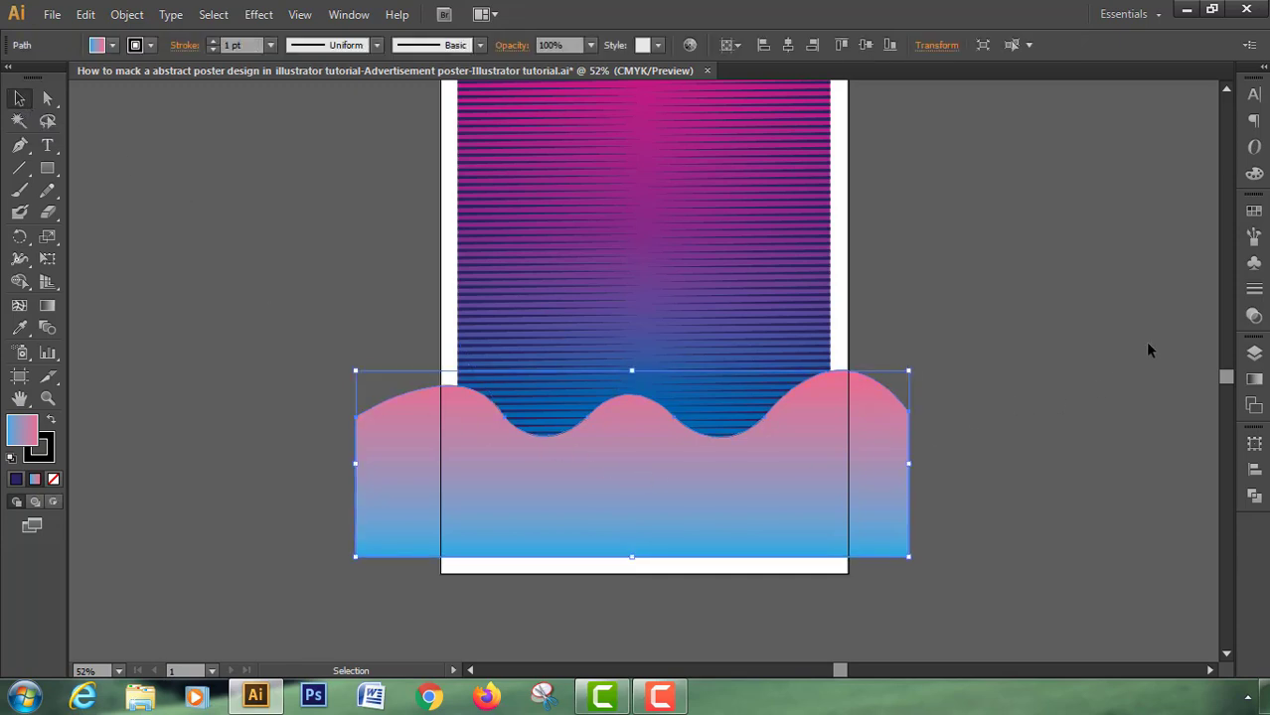
click(1254, 209)
click(1027, 232)
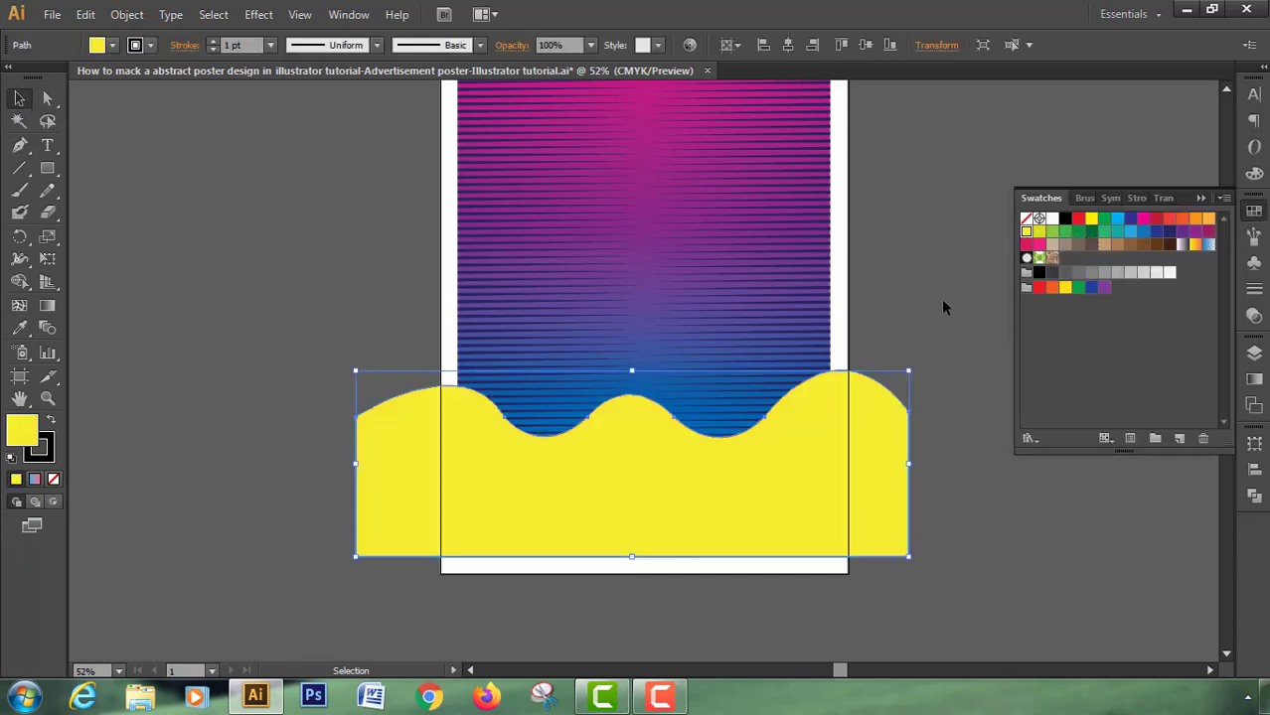
click(1196, 220)
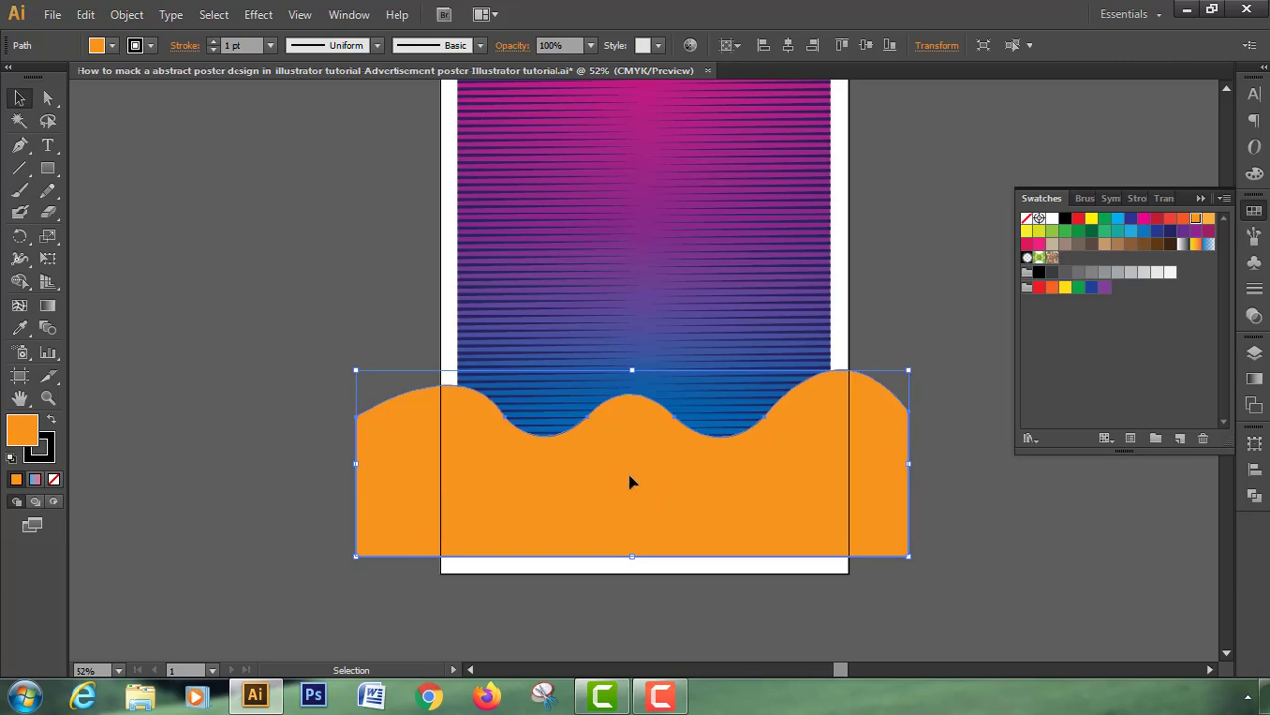
click(920, 342)
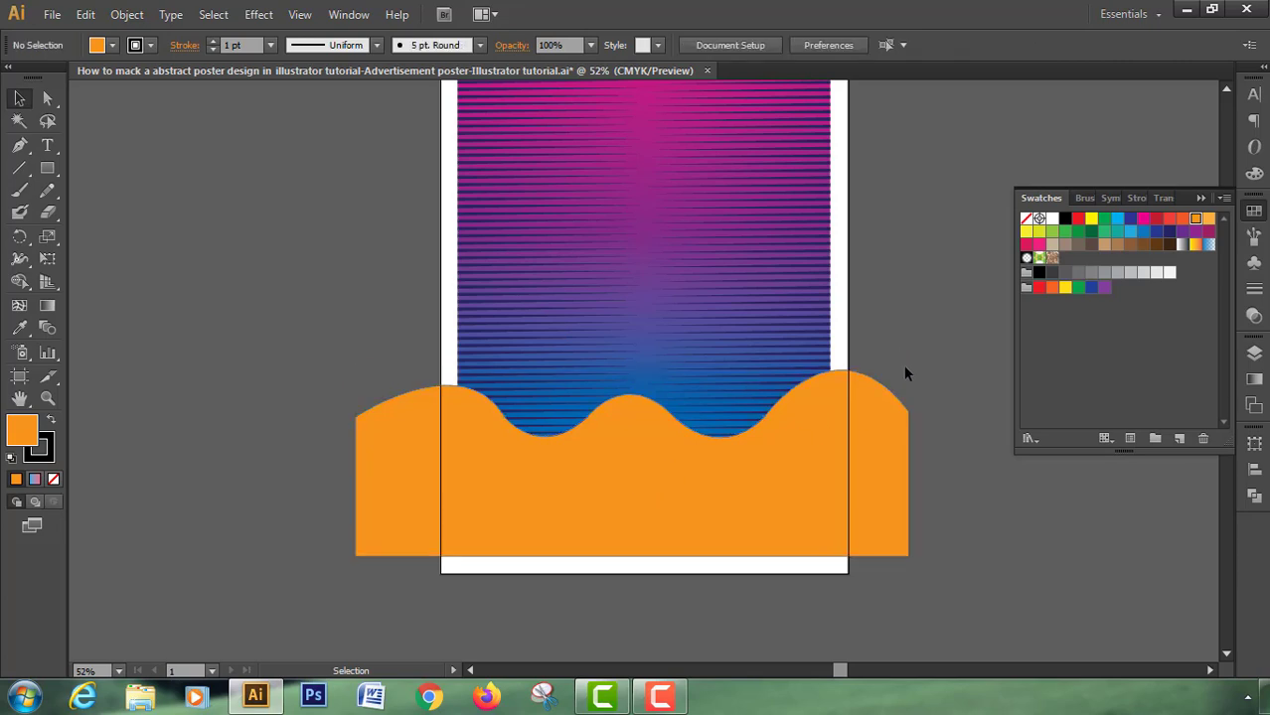
- Draw a lower Pen wave across the orange shape from its left side to its right side, with a crest, trough and crest
click(22, 147)
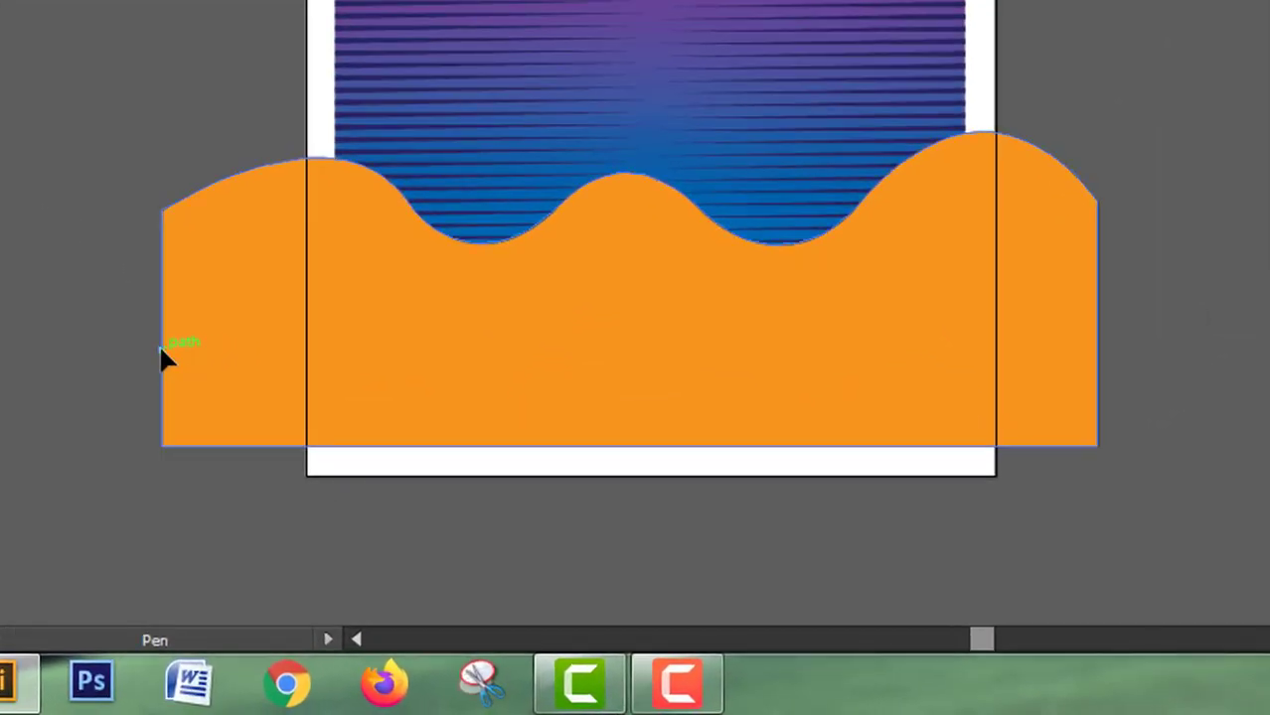
click(161, 350)
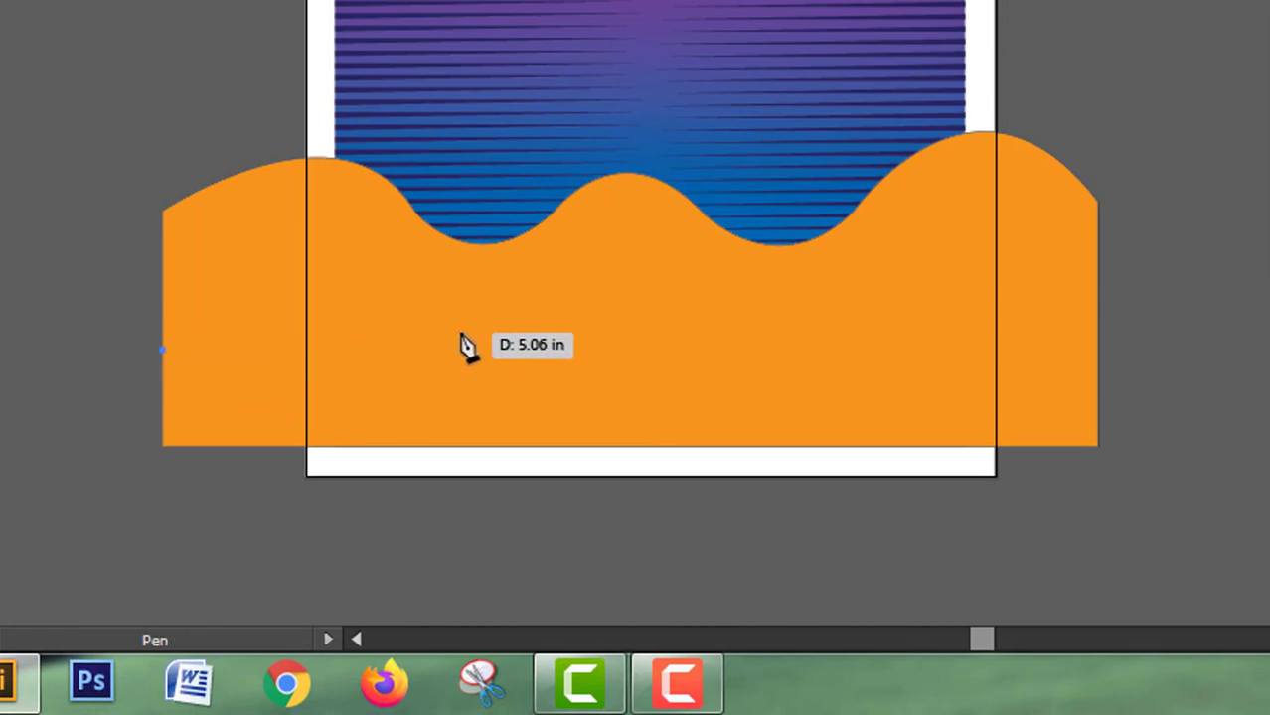
drag(458, 331, 650, 448)
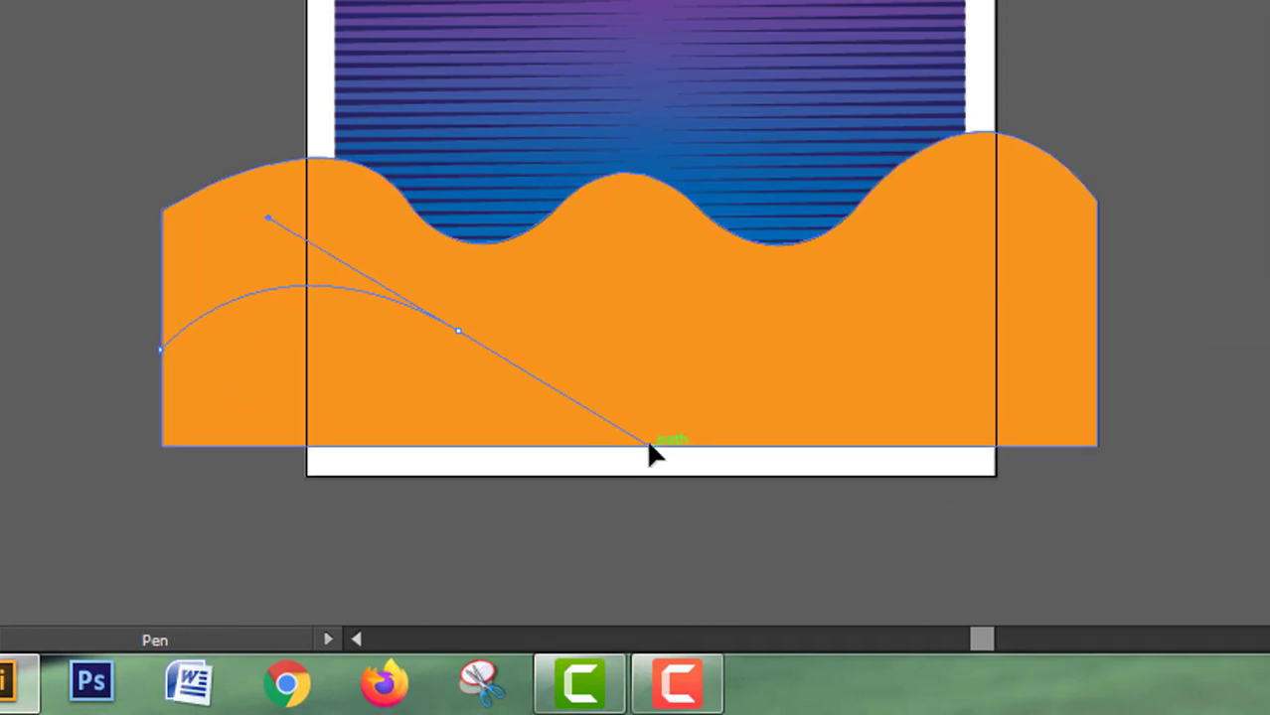
click(460, 332)
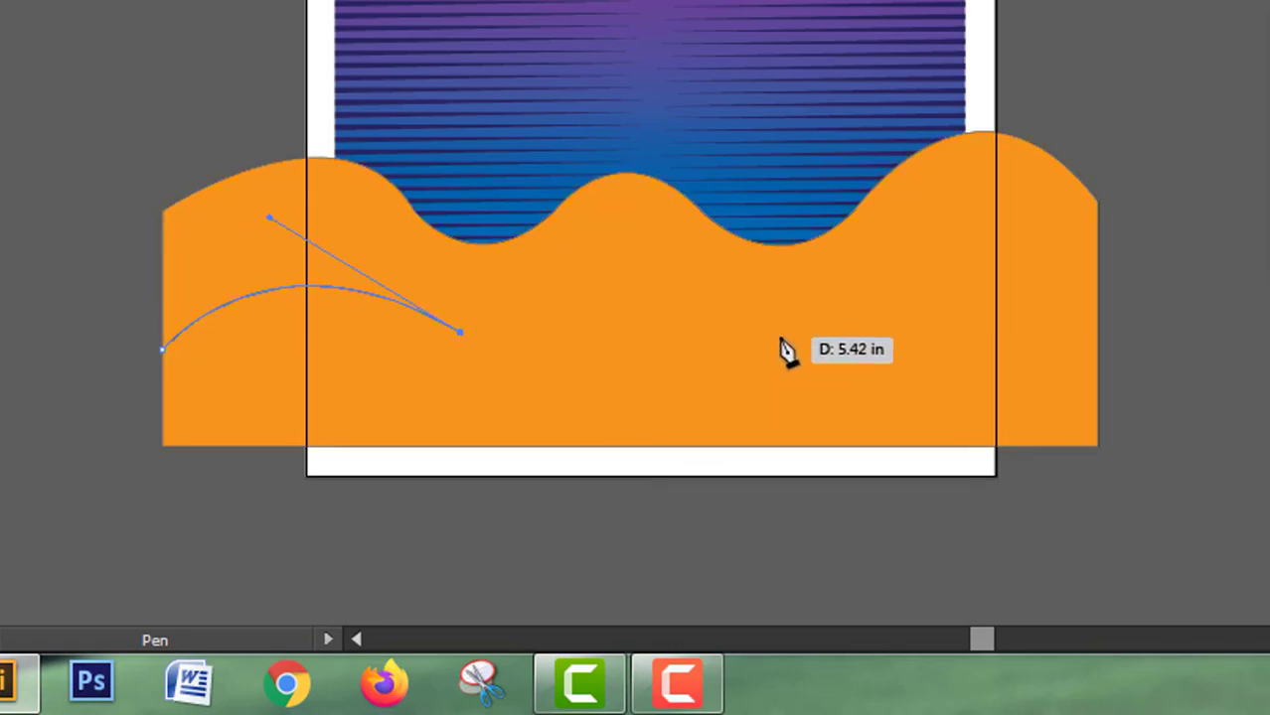
drag(721, 330, 867, 227)
click(723, 330)
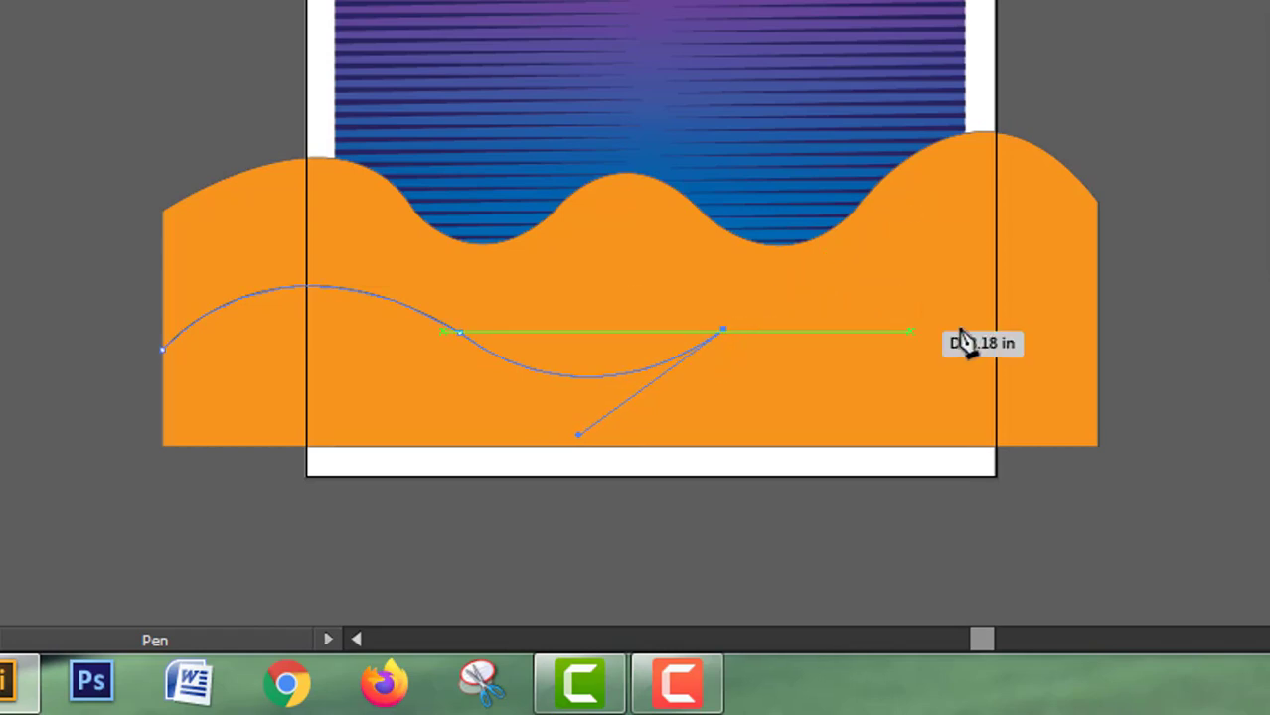
drag(1095, 330, 1269, 485)
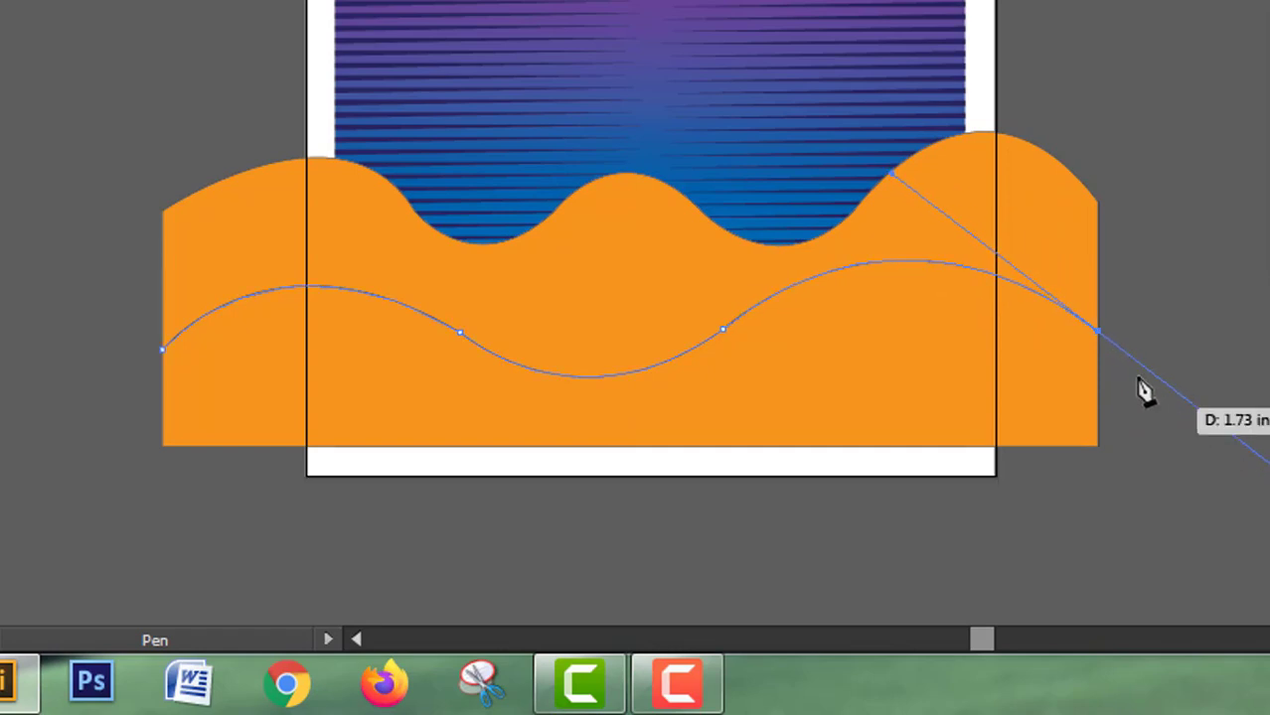
click(1099, 334)
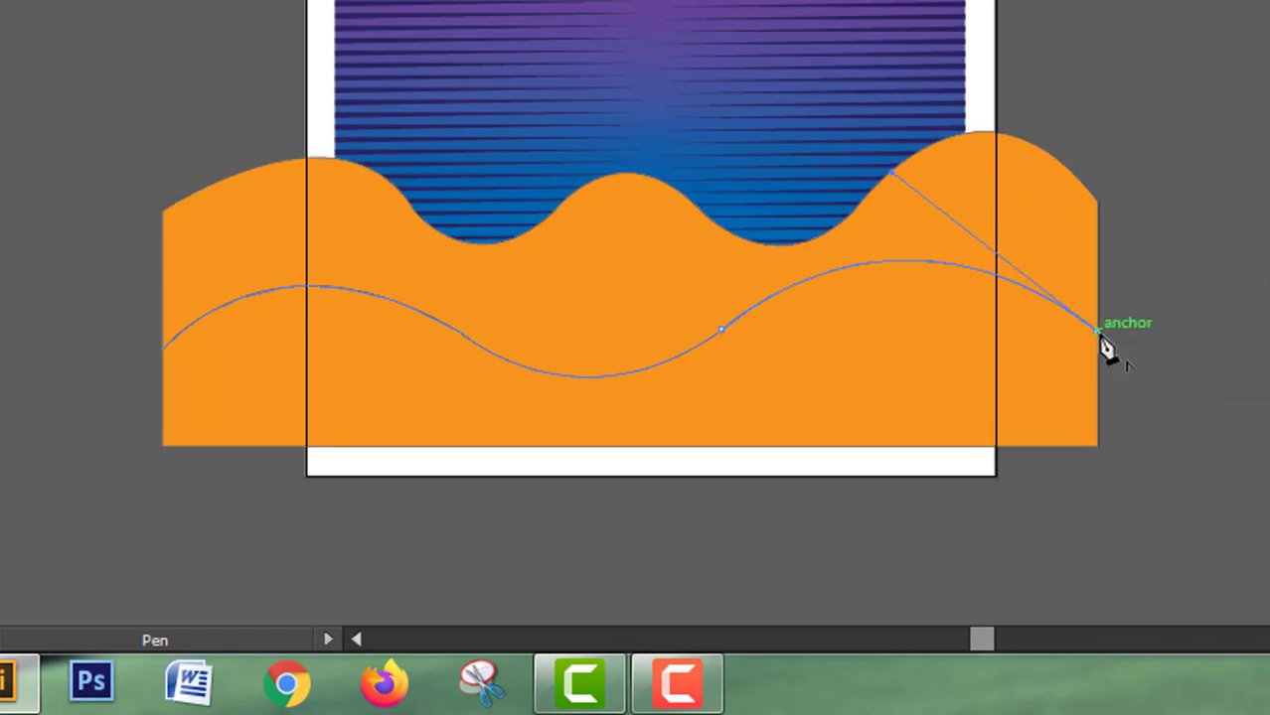
- Close the lower wave along the orange shape's flat base, about 15.9 in wide, fill it yellow and deselect it
click(1099, 445)
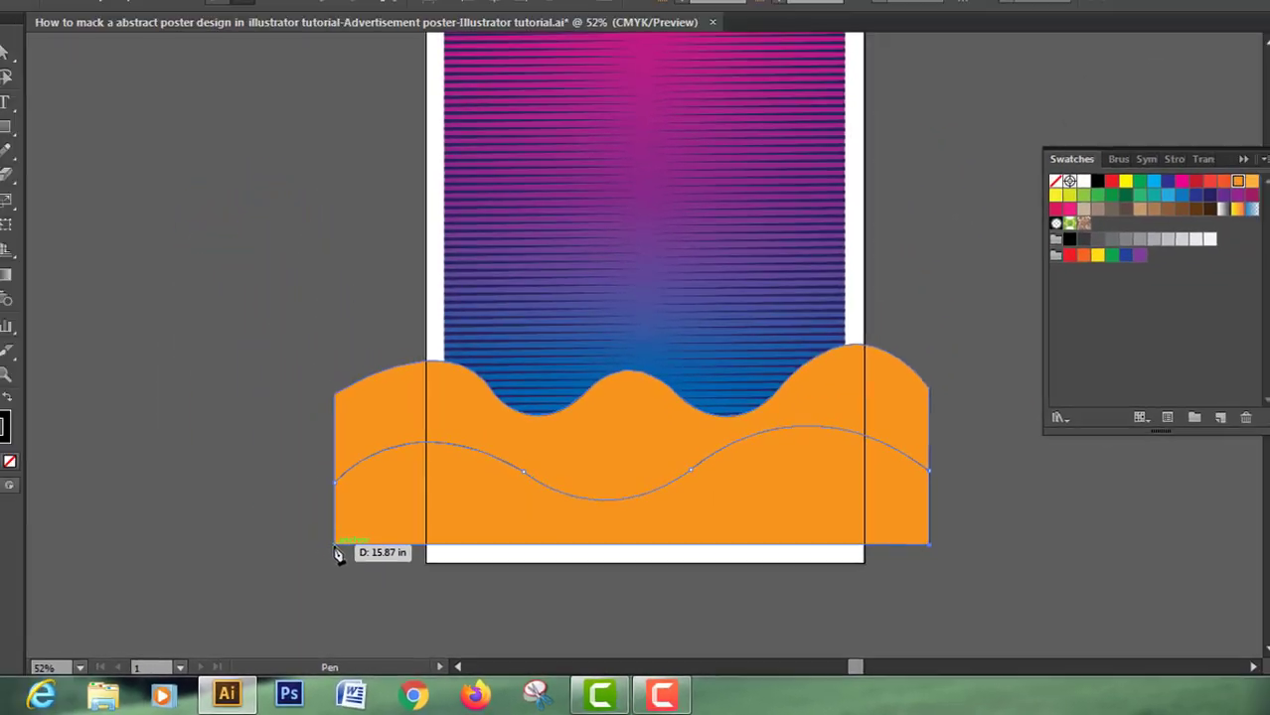
click(190, 463)
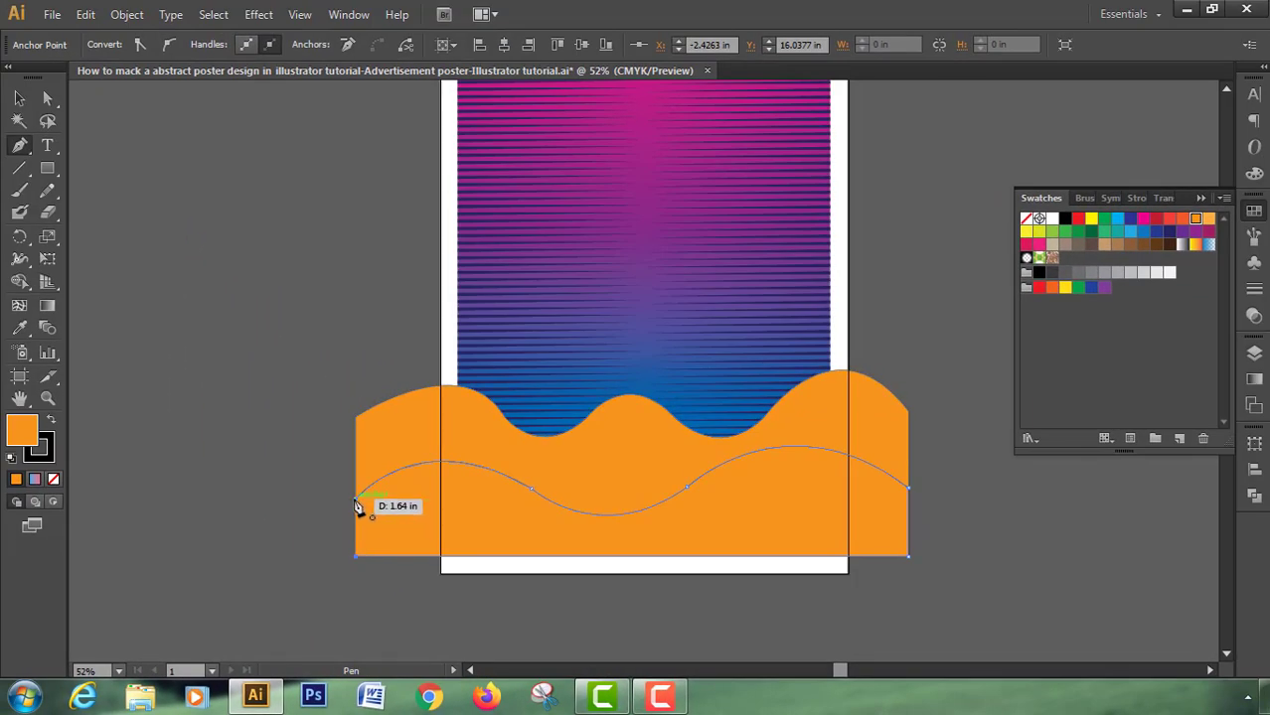
click(356, 498)
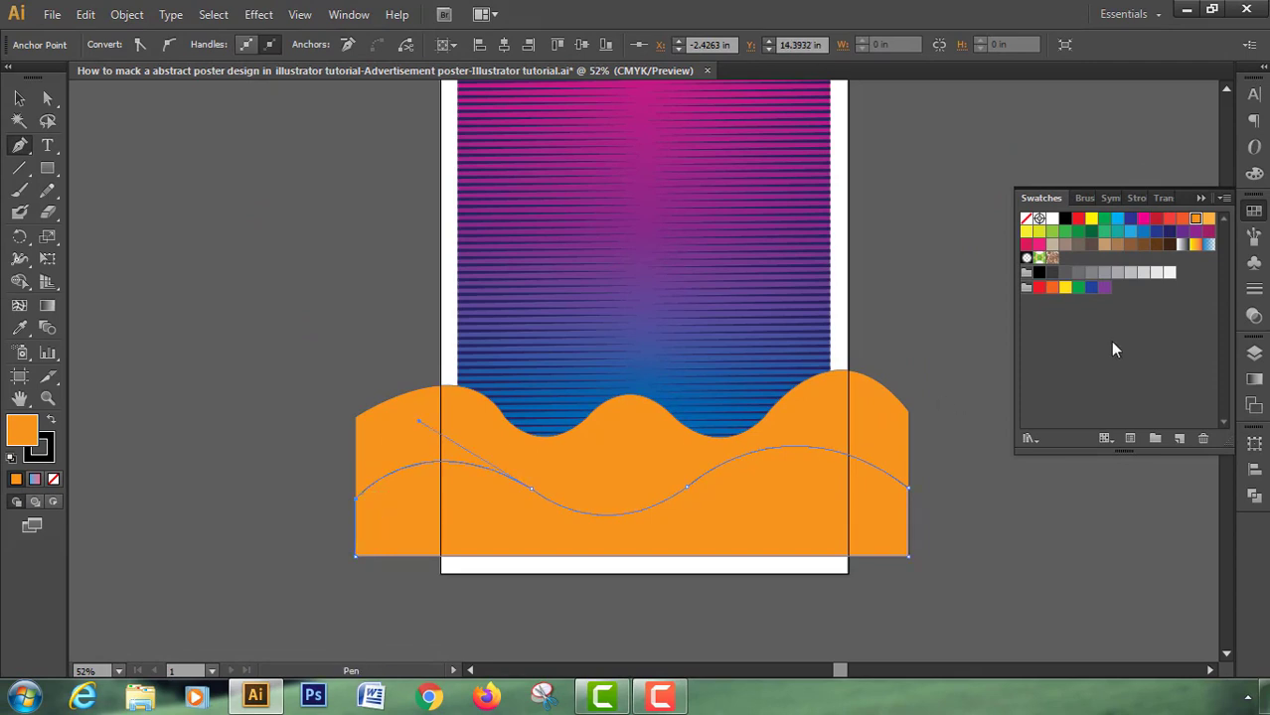
click(1026, 234)
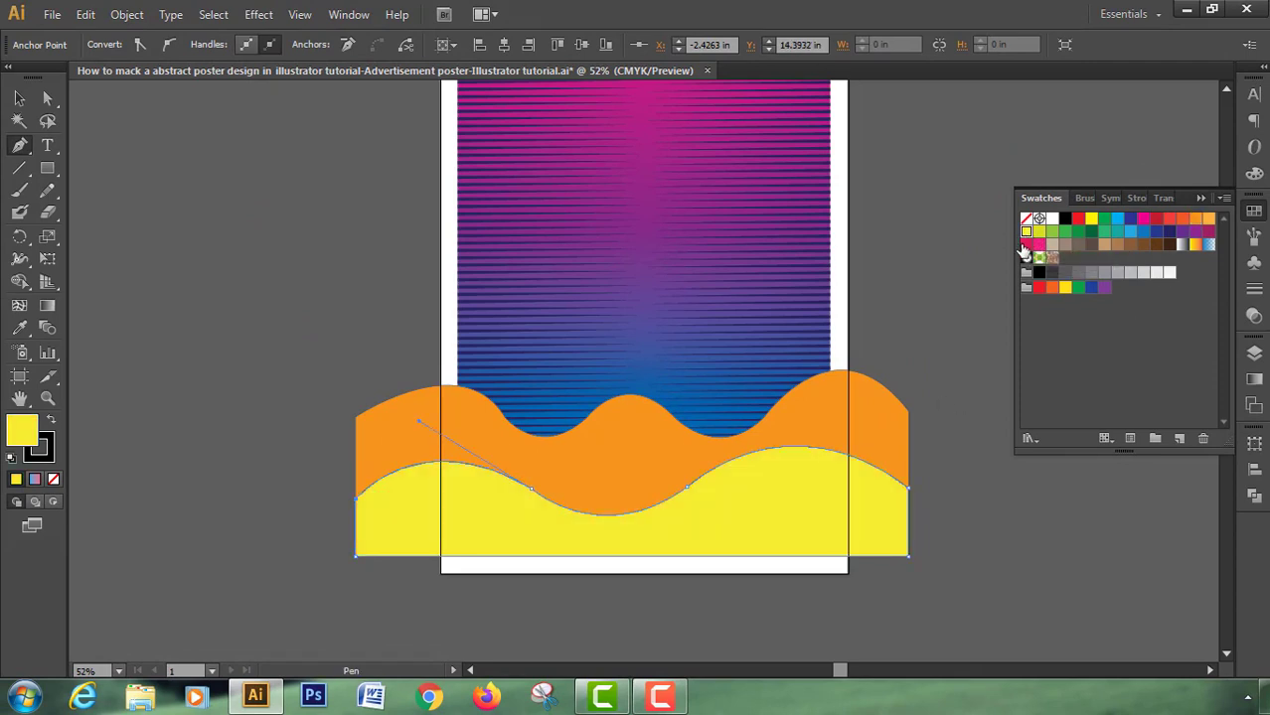
click(19, 97)
click(120, 186)
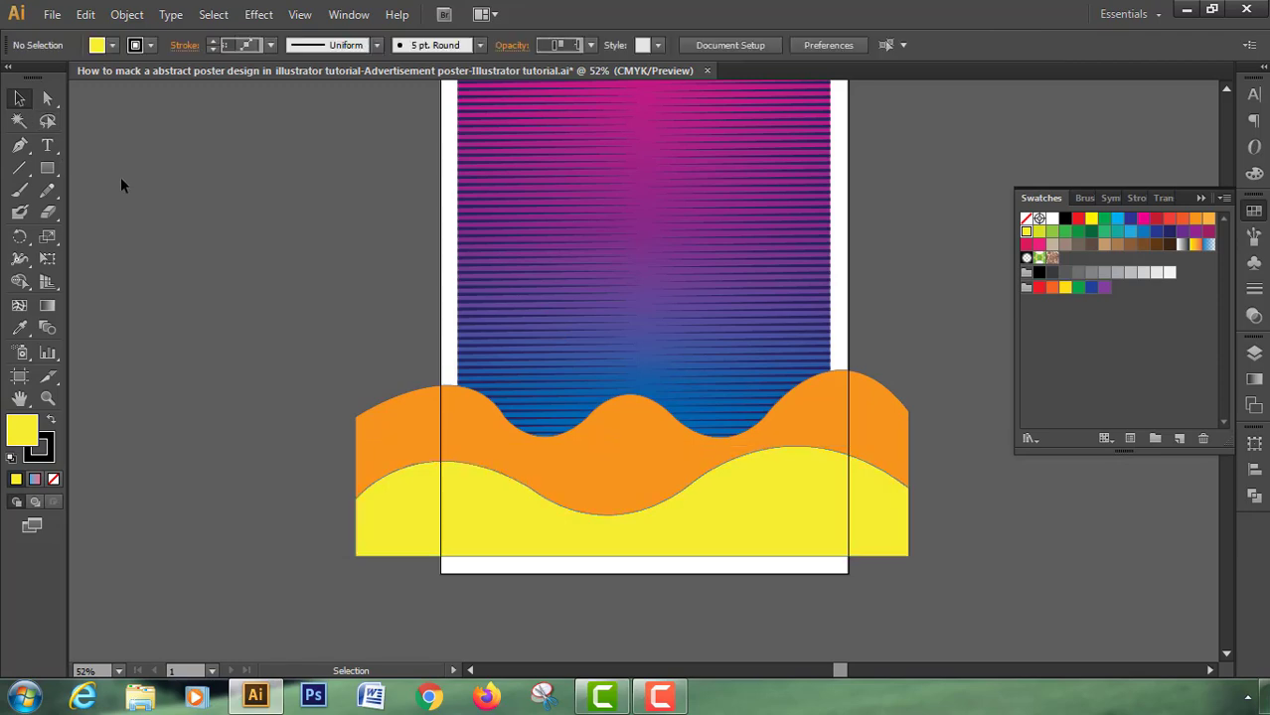
- Convert the four inner anchor points along the orange wave's upper edge to smooth points and deselect the shape
click(409, 427)
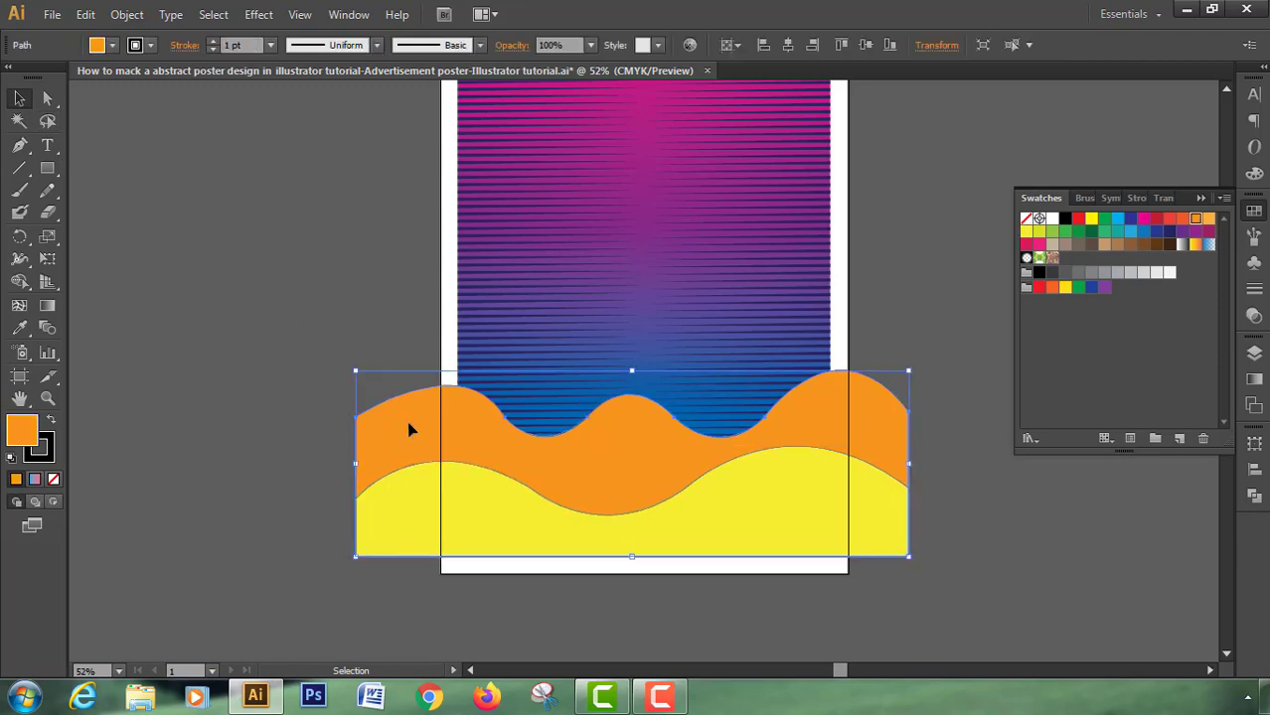
click(50, 99)
click(500, 403)
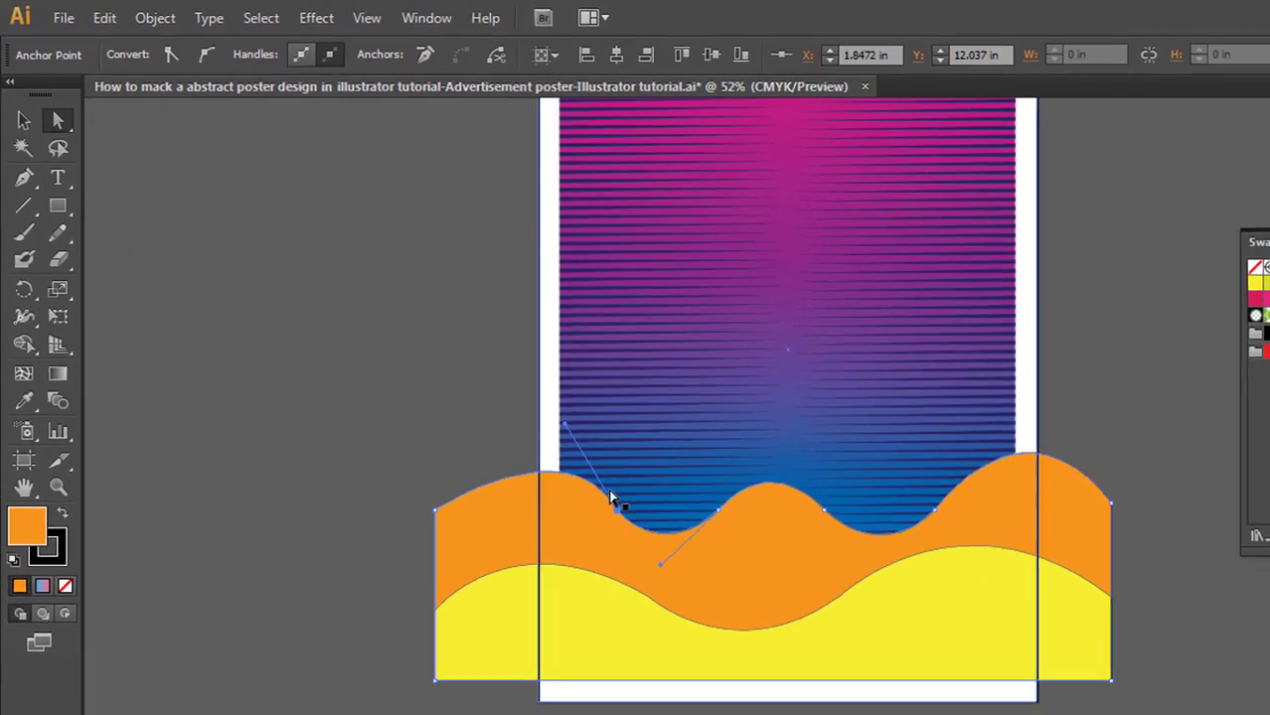
click(210, 57)
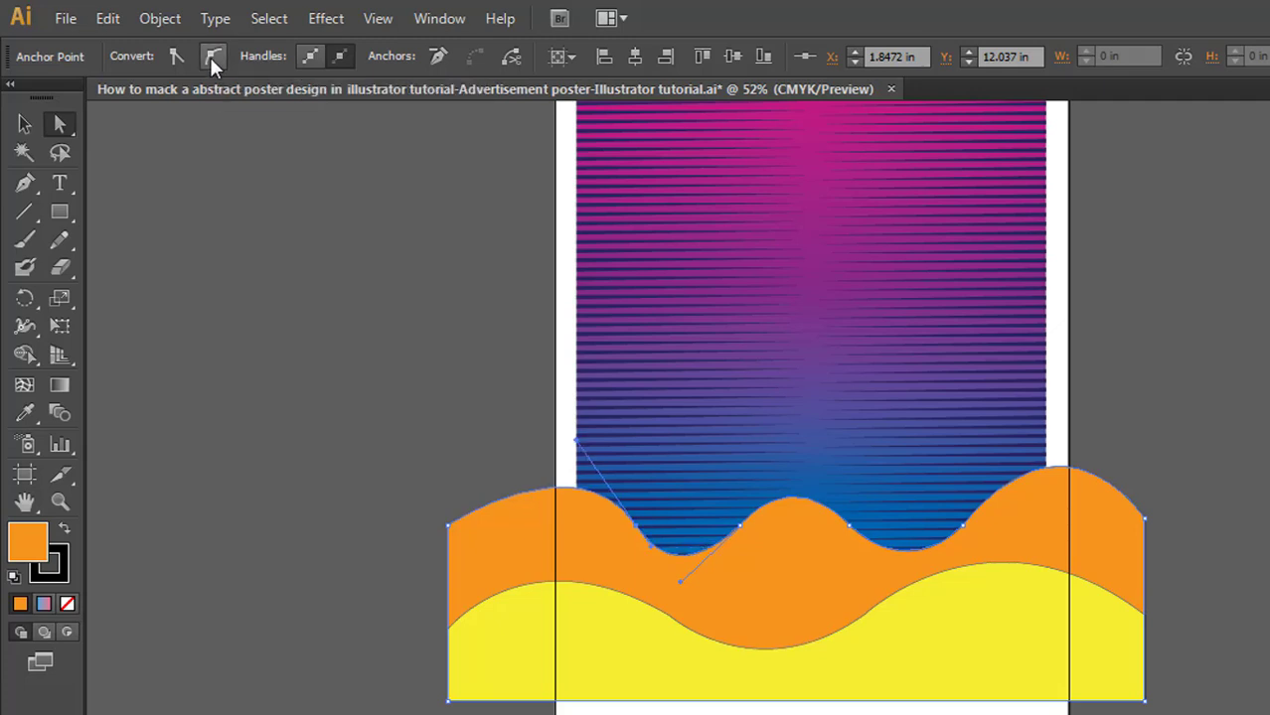
click(741, 527)
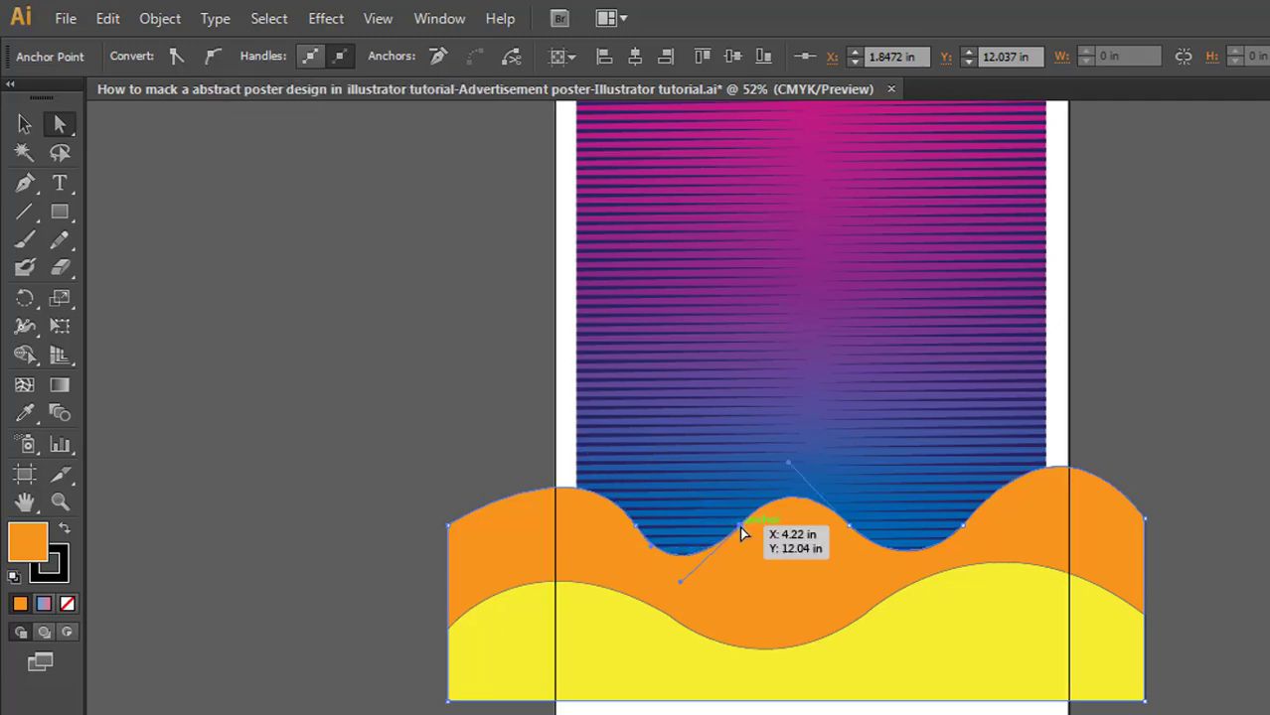
click(217, 61)
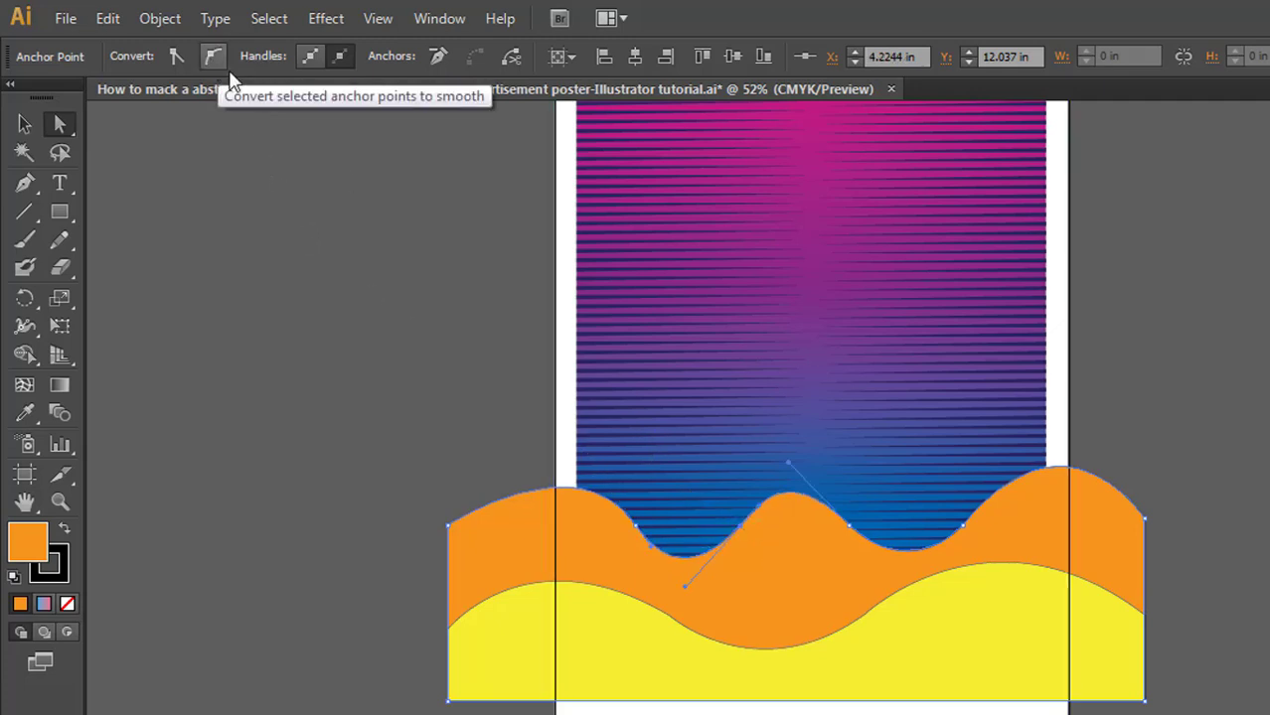
click(851, 528)
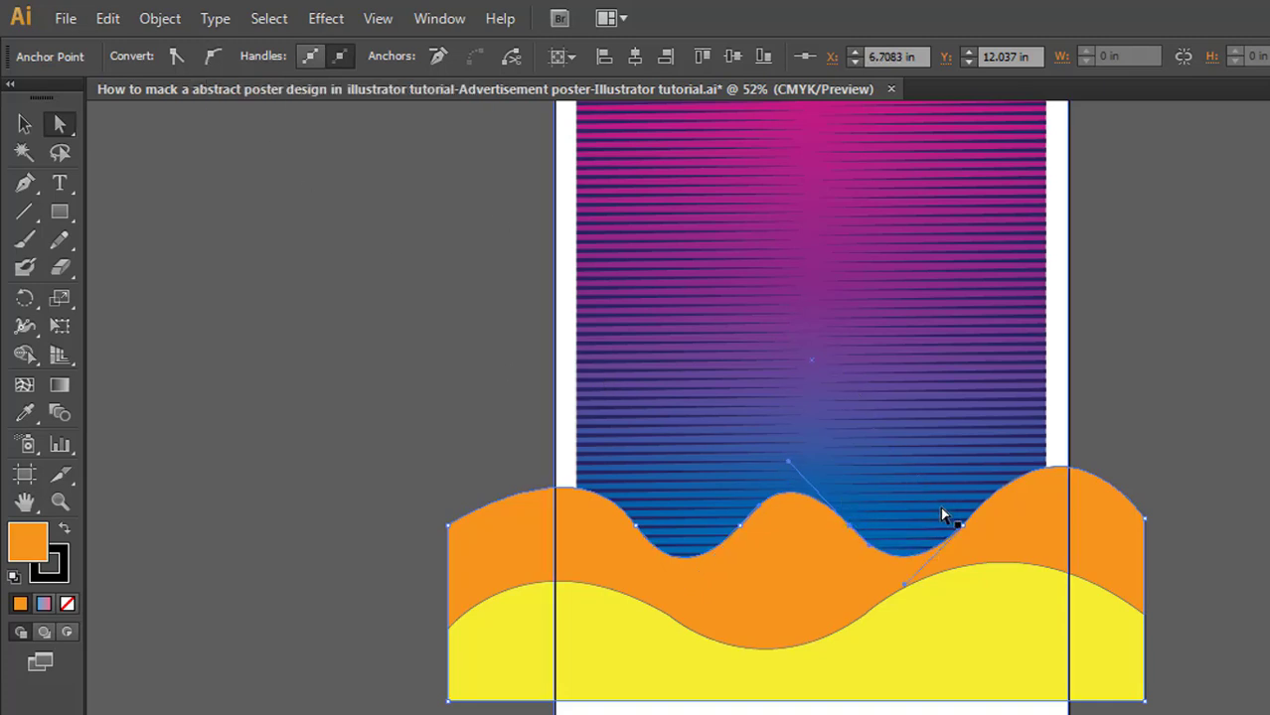
click(963, 526)
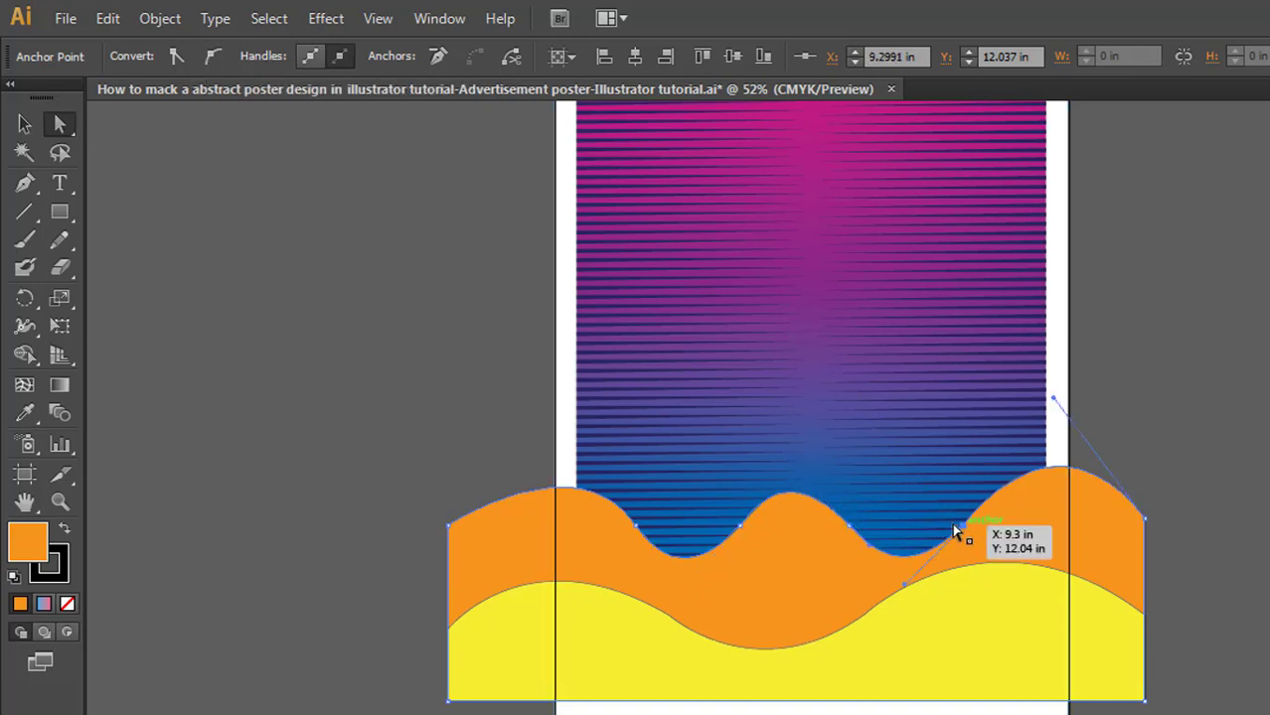
click(215, 61)
click(1224, 492)
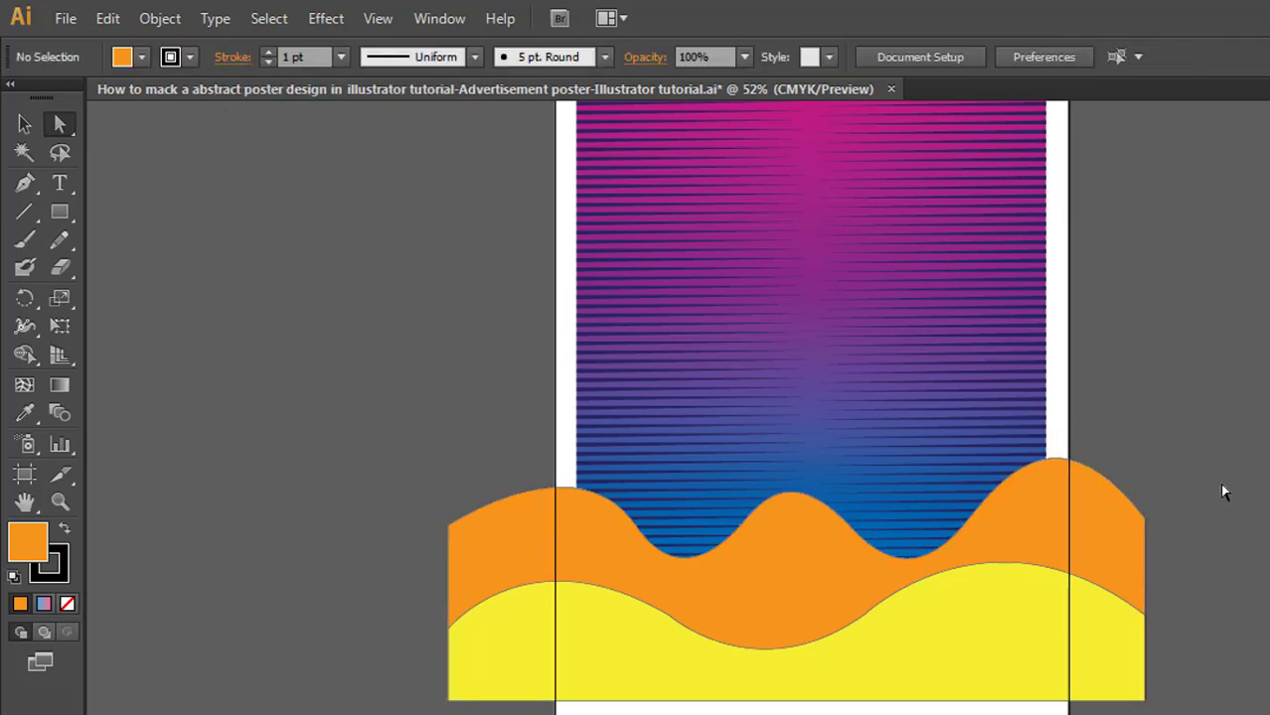
- Convert the two inner anchor points on the yellow wave's upper edge to smooth points and deselect it
click(864, 615)
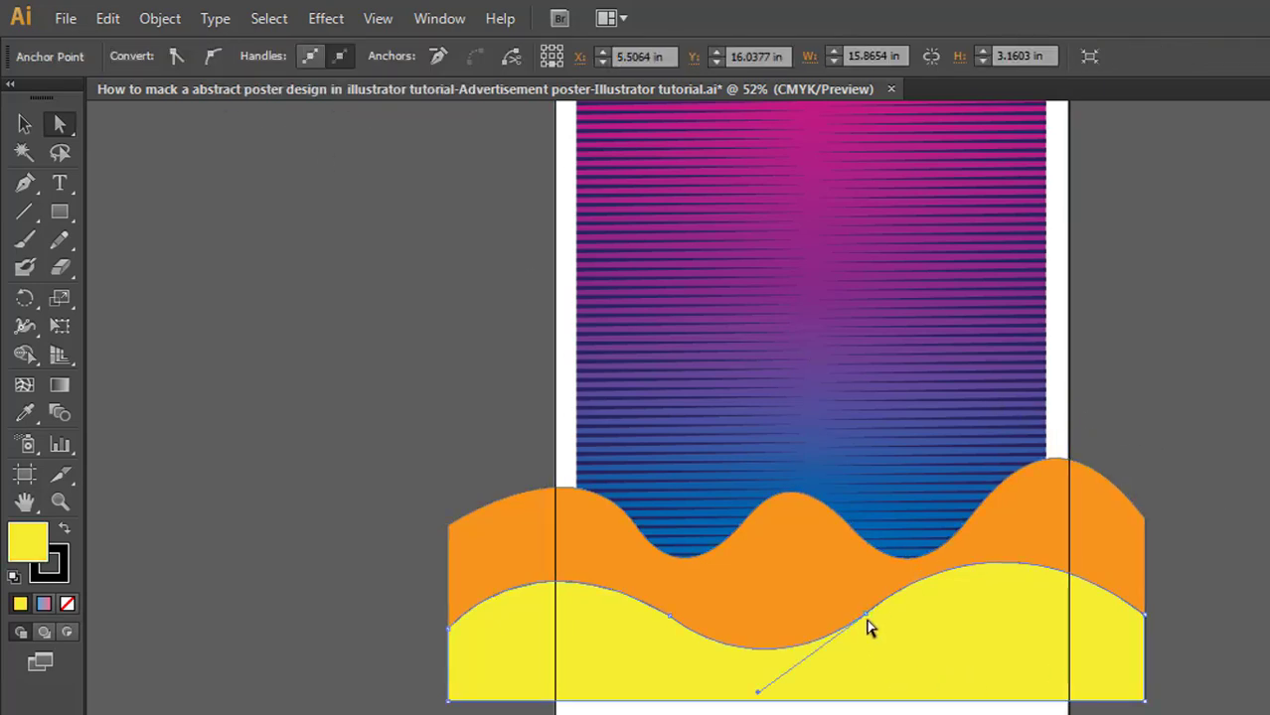
click(865, 615)
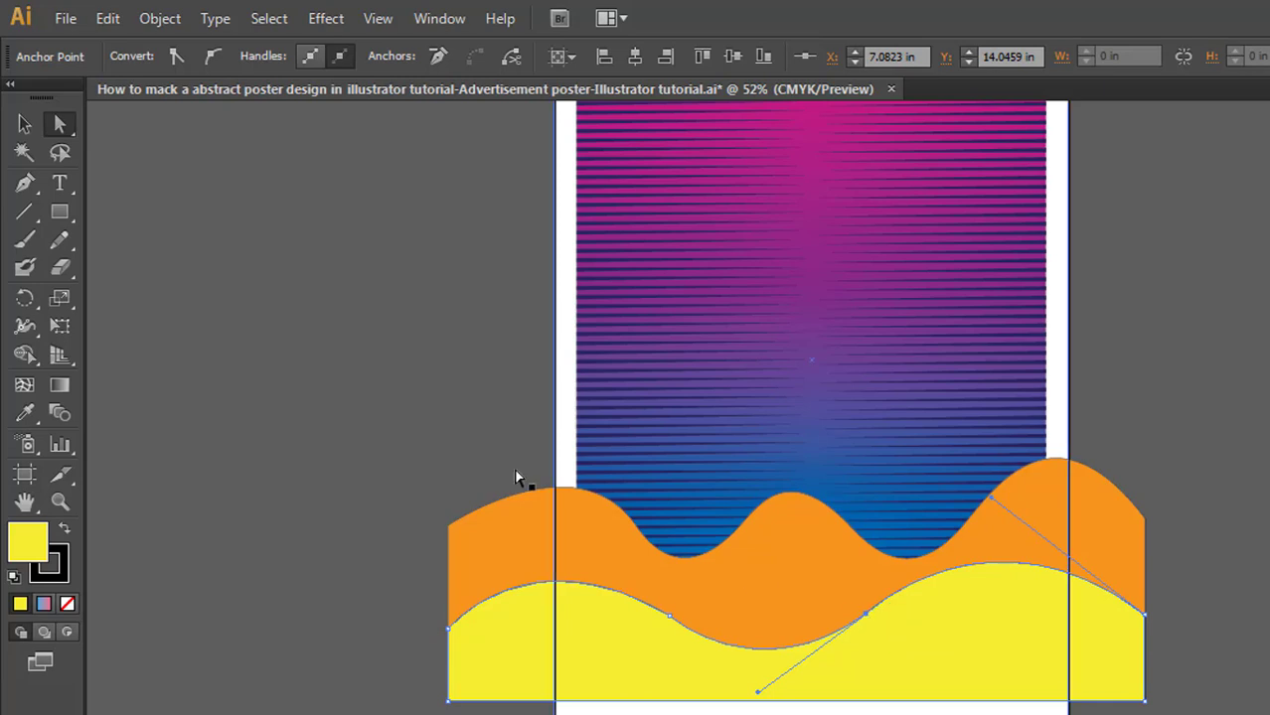
click(209, 59)
click(671, 616)
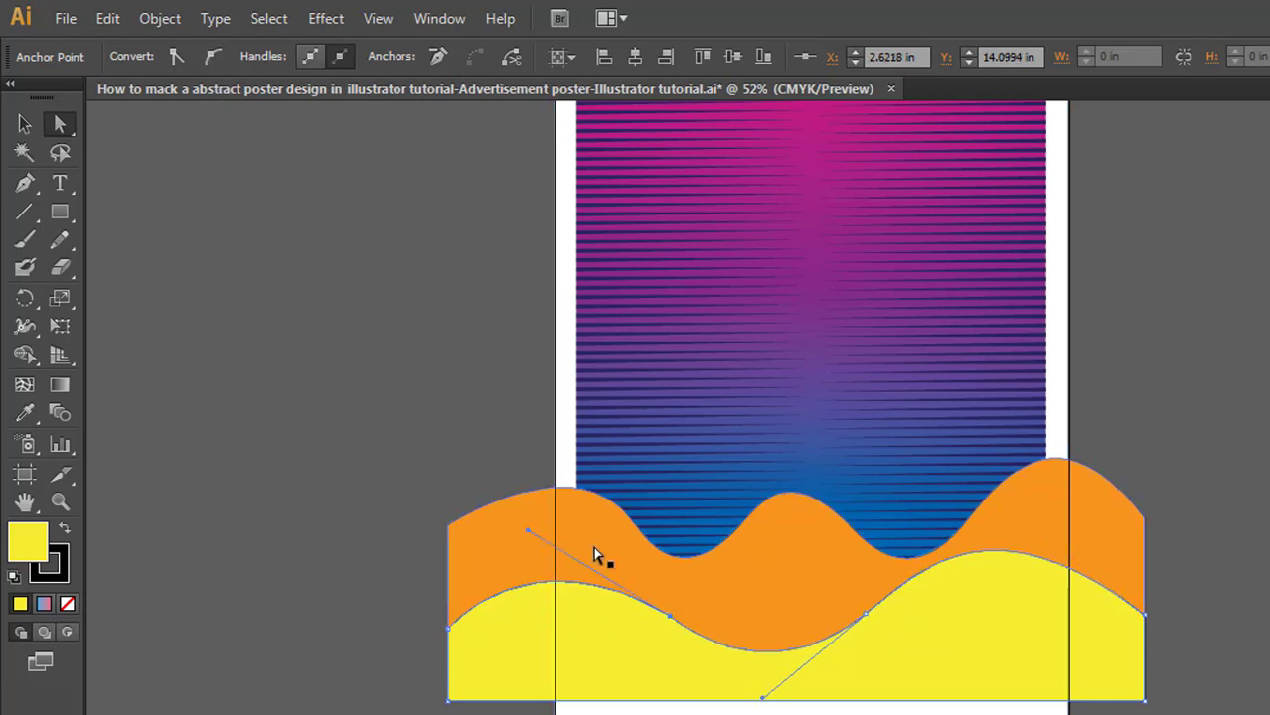
click(214, 56)
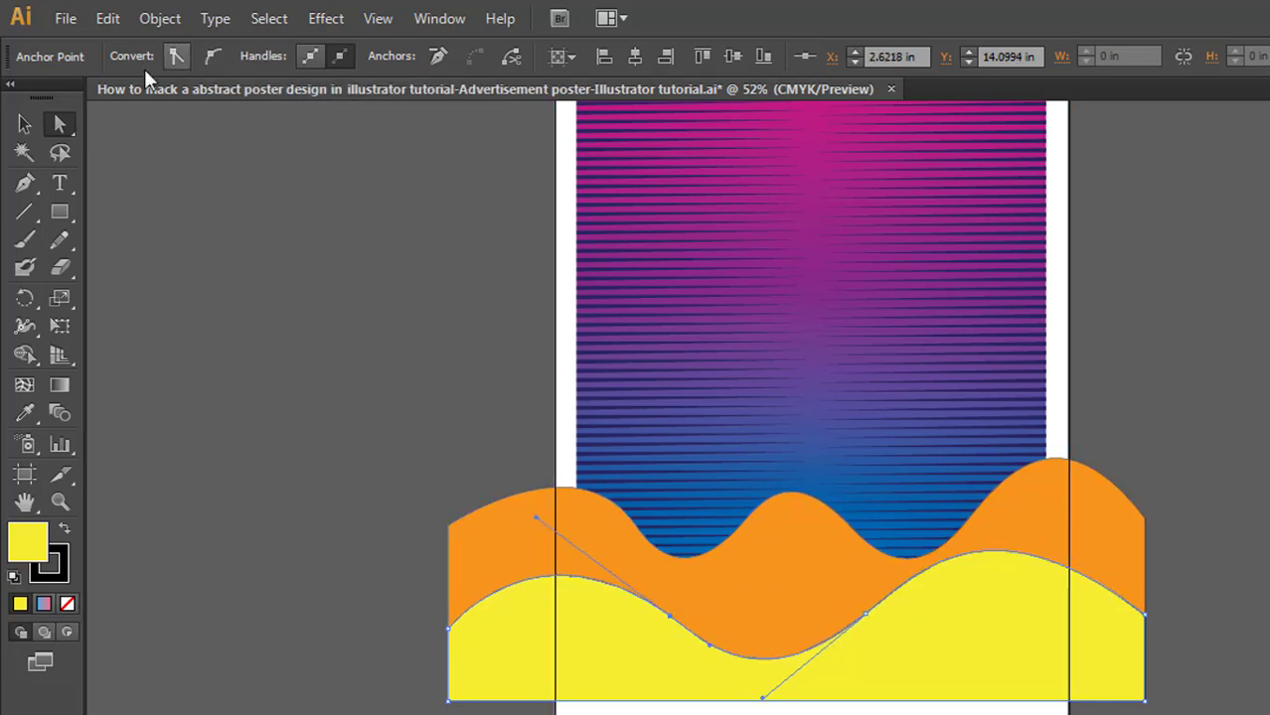
click(24, 123)
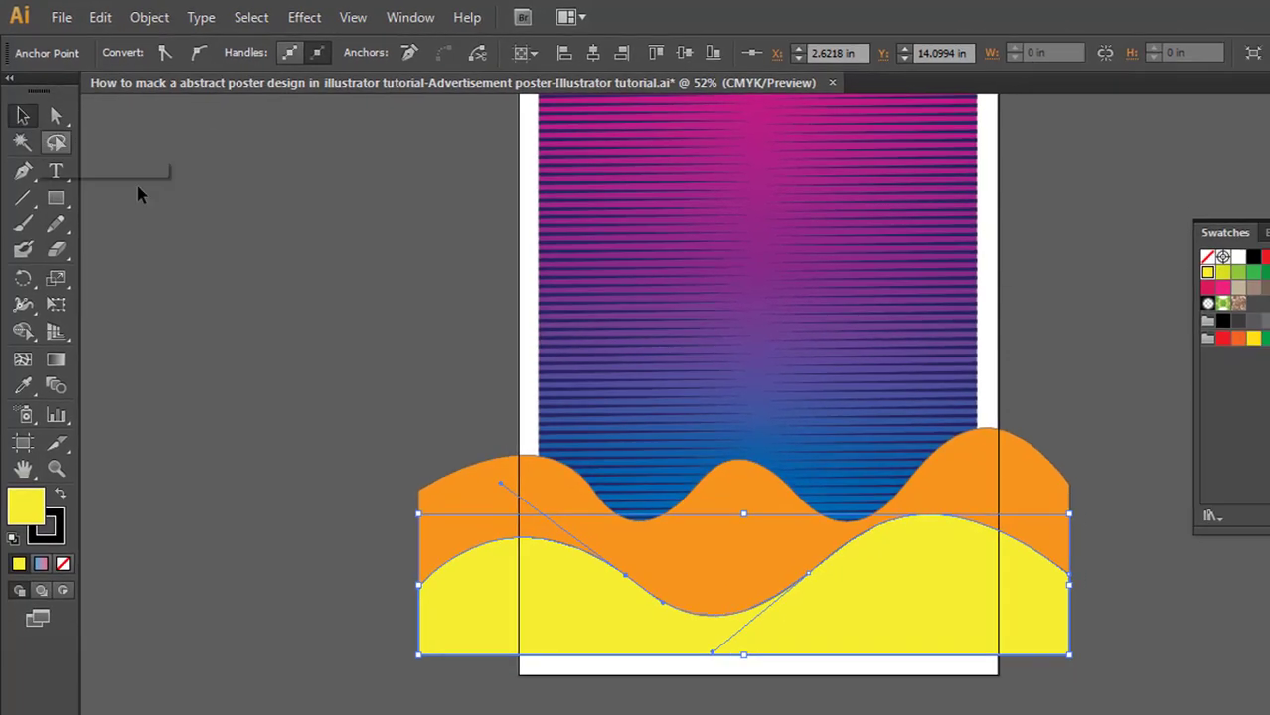
click(228, 246)
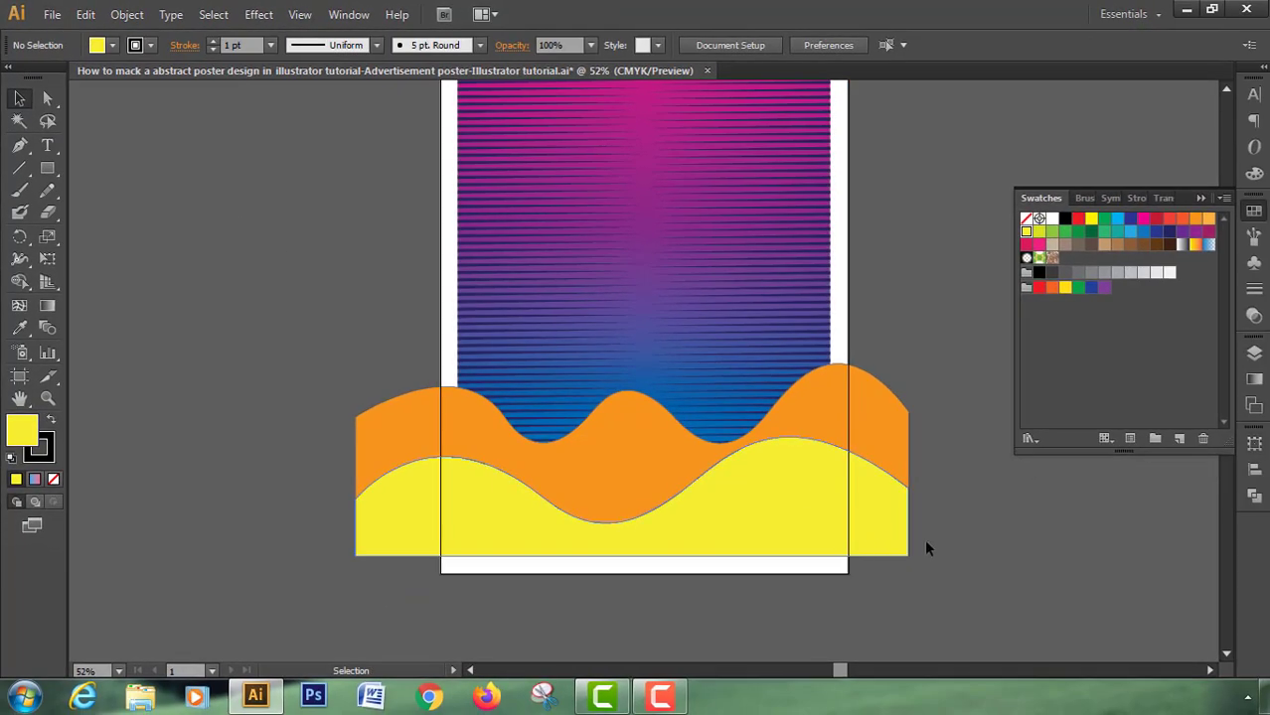
- Move both waves up slightly and extend their base corners back down to the striped panel's bottom edge
drag(877, 514, 879, 477)
click(959, 515)
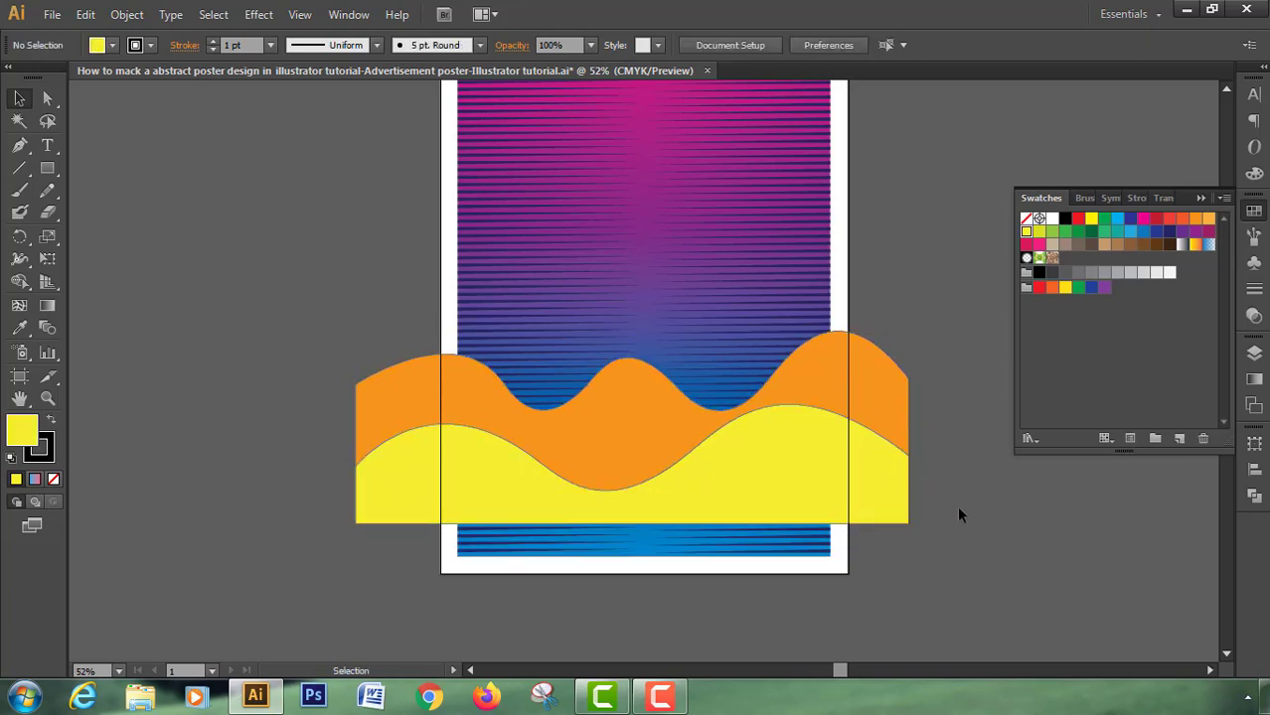
click(46, 98)
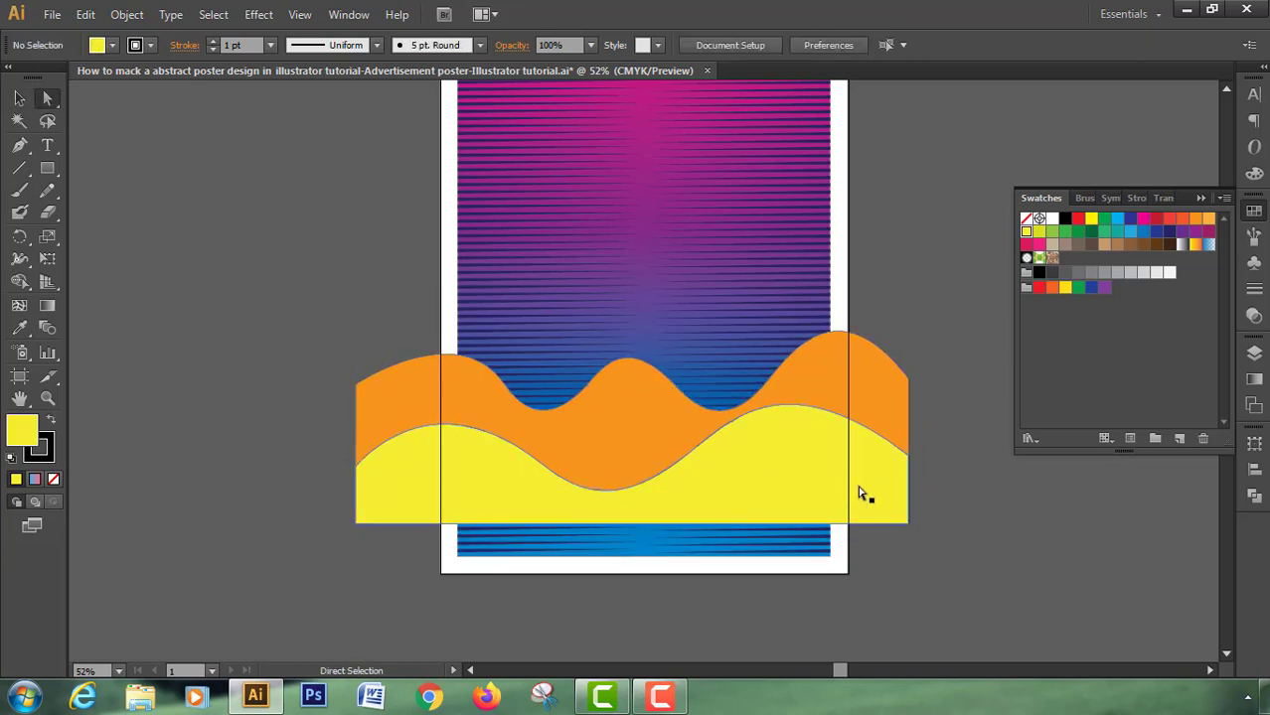
drag(941, 507, 425, 541)
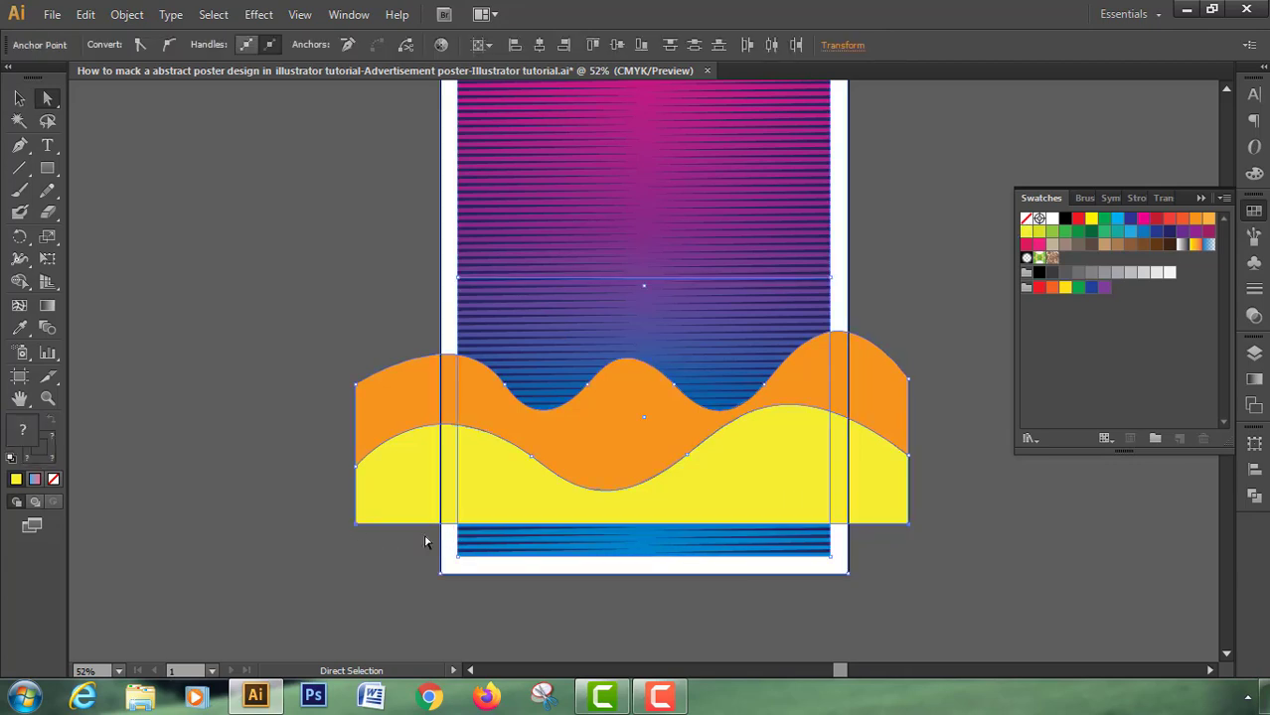
click(381, 554)
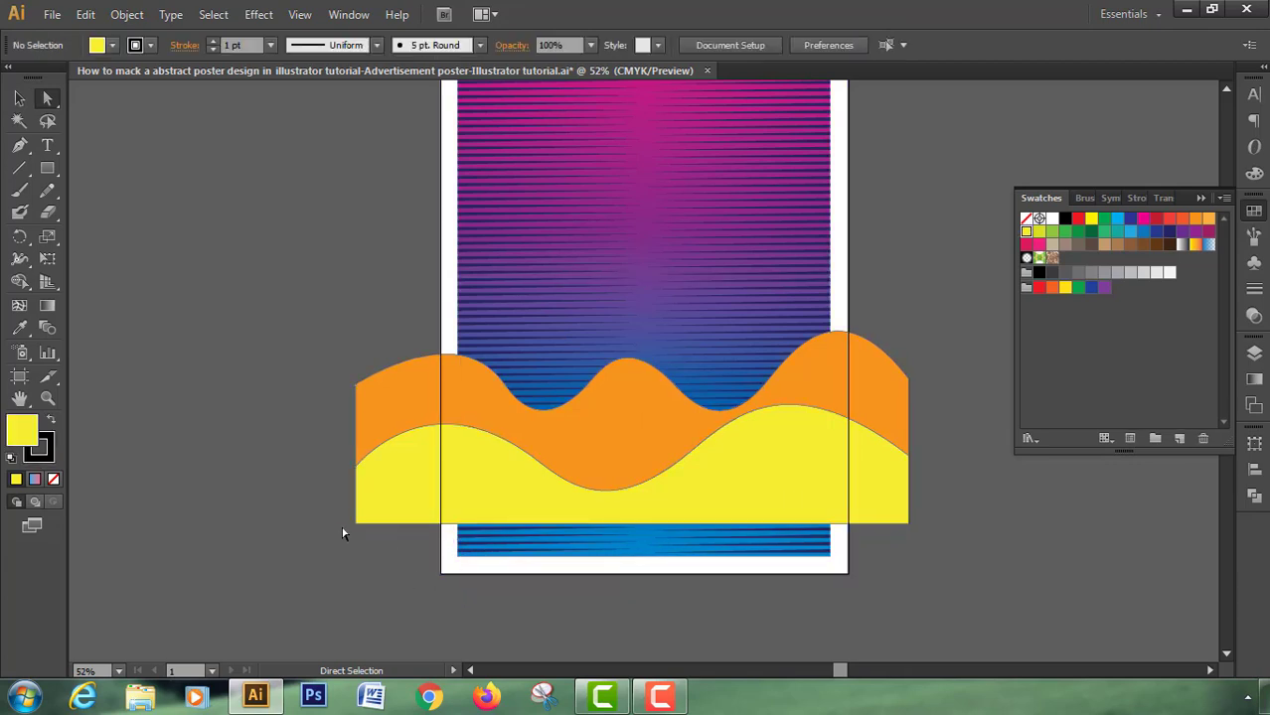
drag(379, 552, 381, 554)
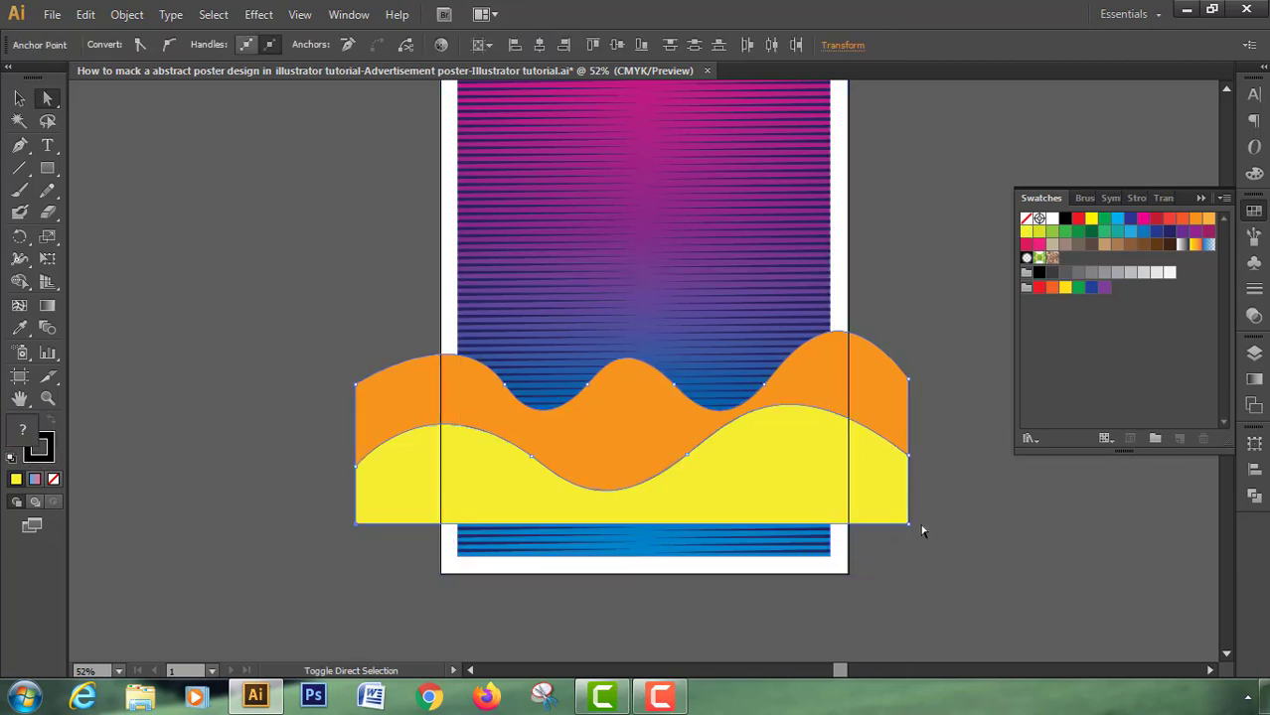
drag(904, 539, 910, 554)
click(980, 566)
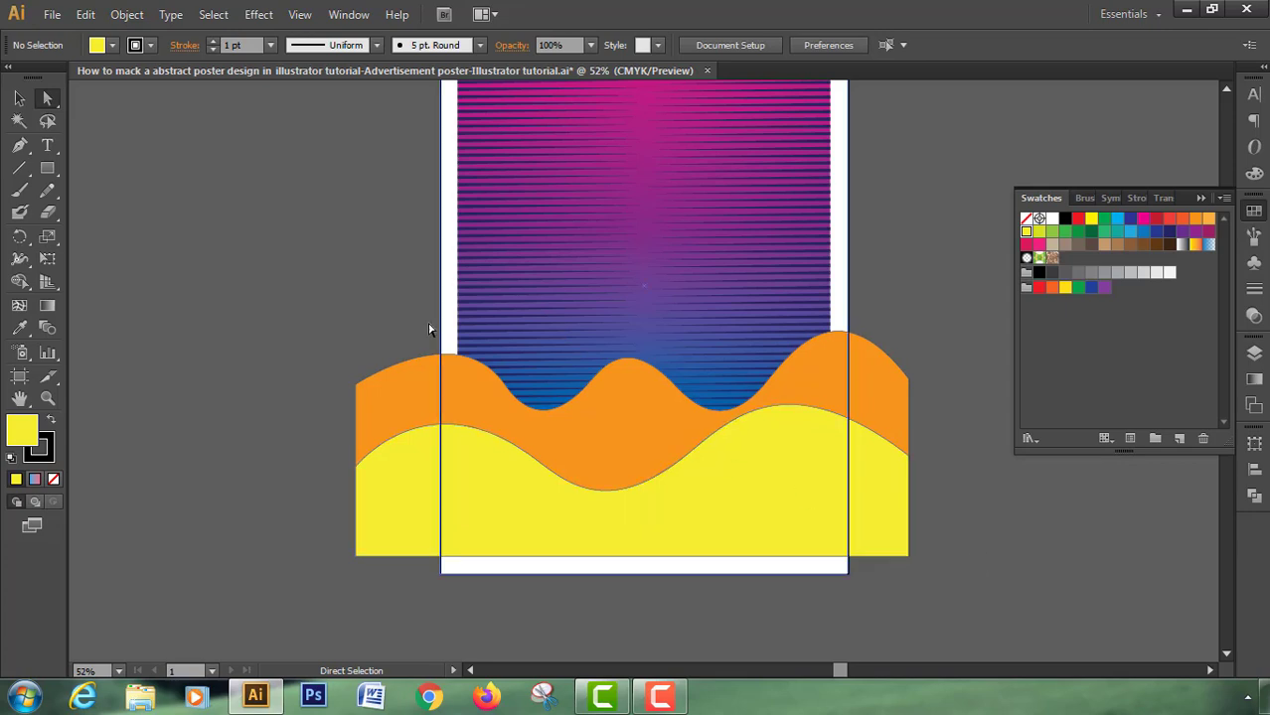
- Draw a panel-wide rectangle from above the wave crests to the panel's base and use it as a clipping mask for both waves
click(47, 168)
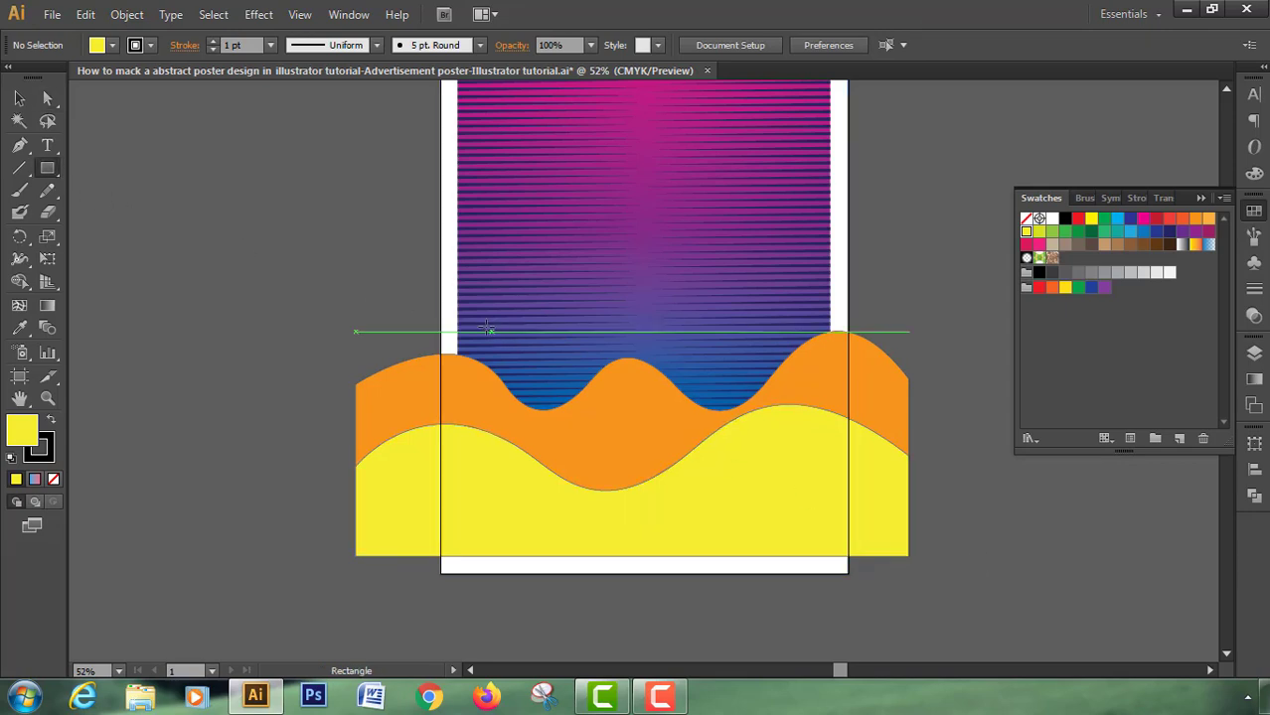
drag(457, 290, 830, 558)
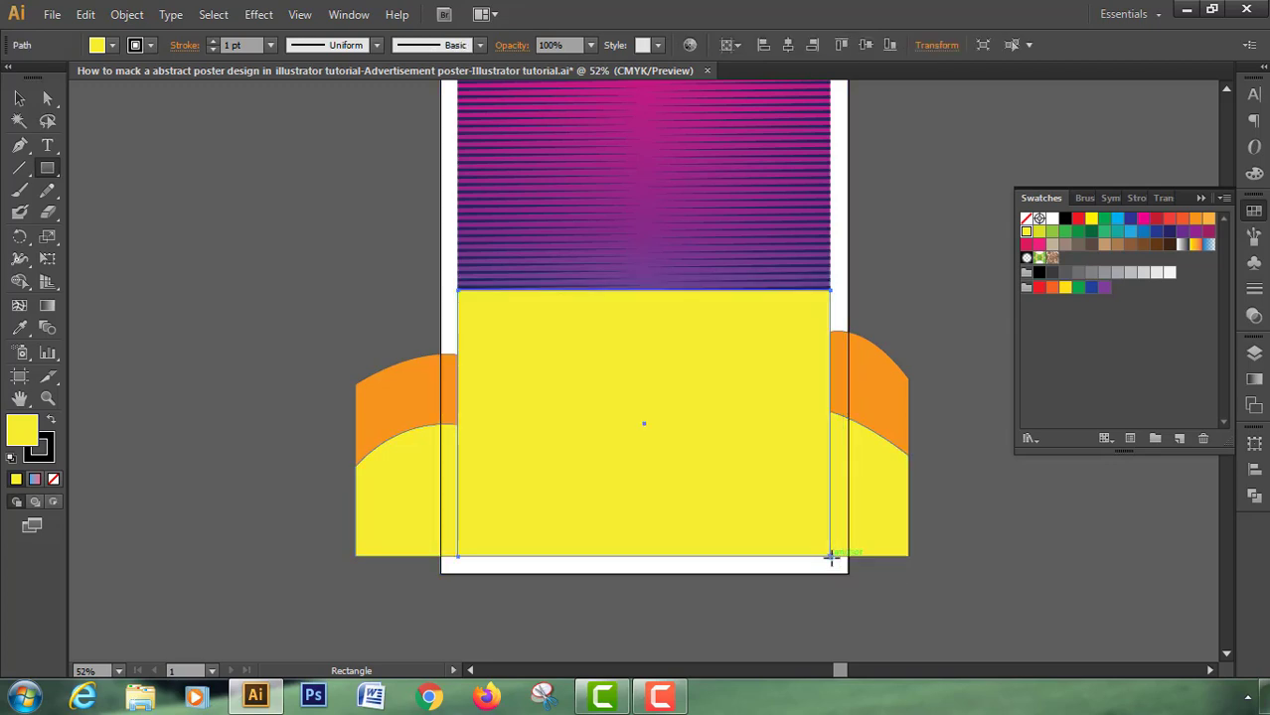
click(18, 98)
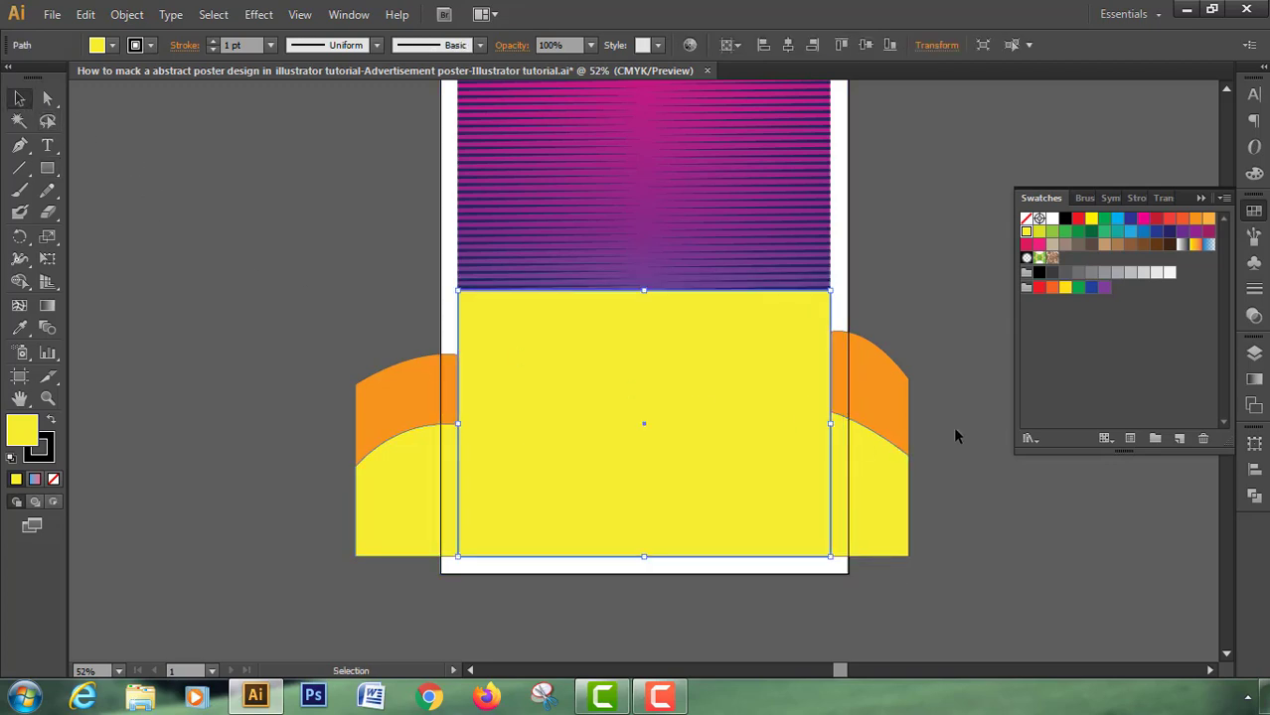
drag(895, 481, 886, 471)
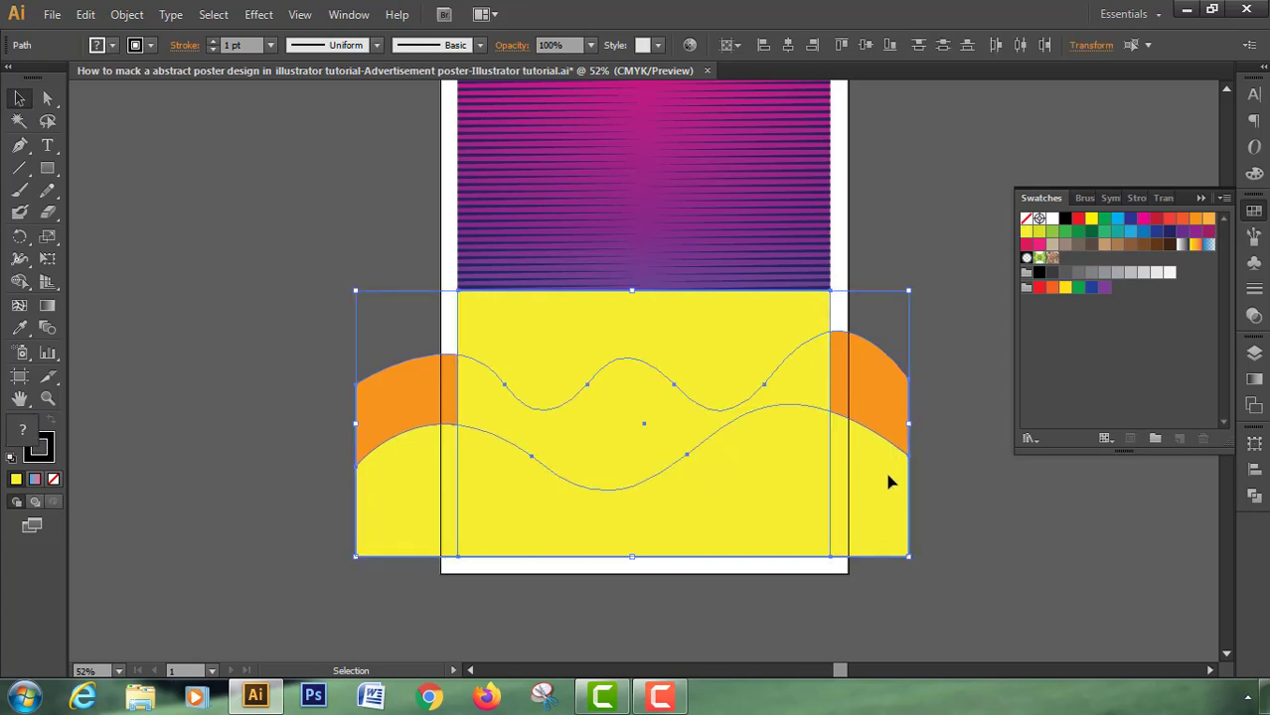
right_click(889, 473)
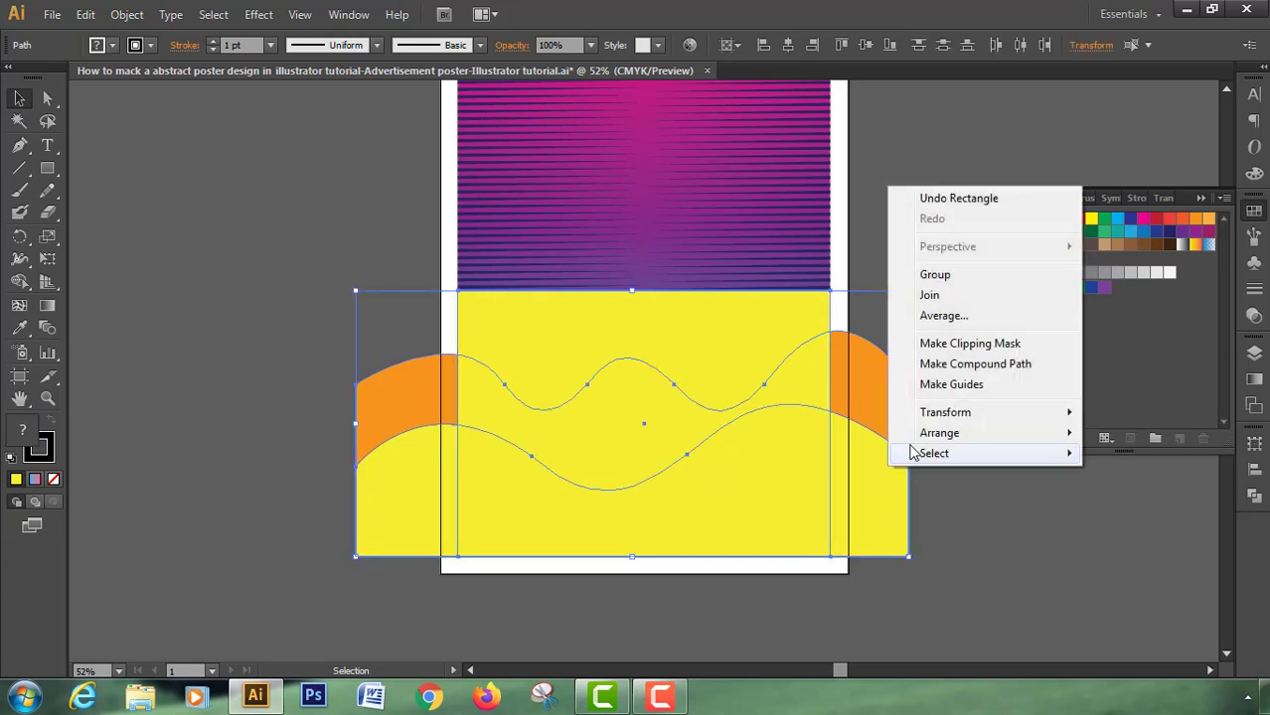
click(934, 348)
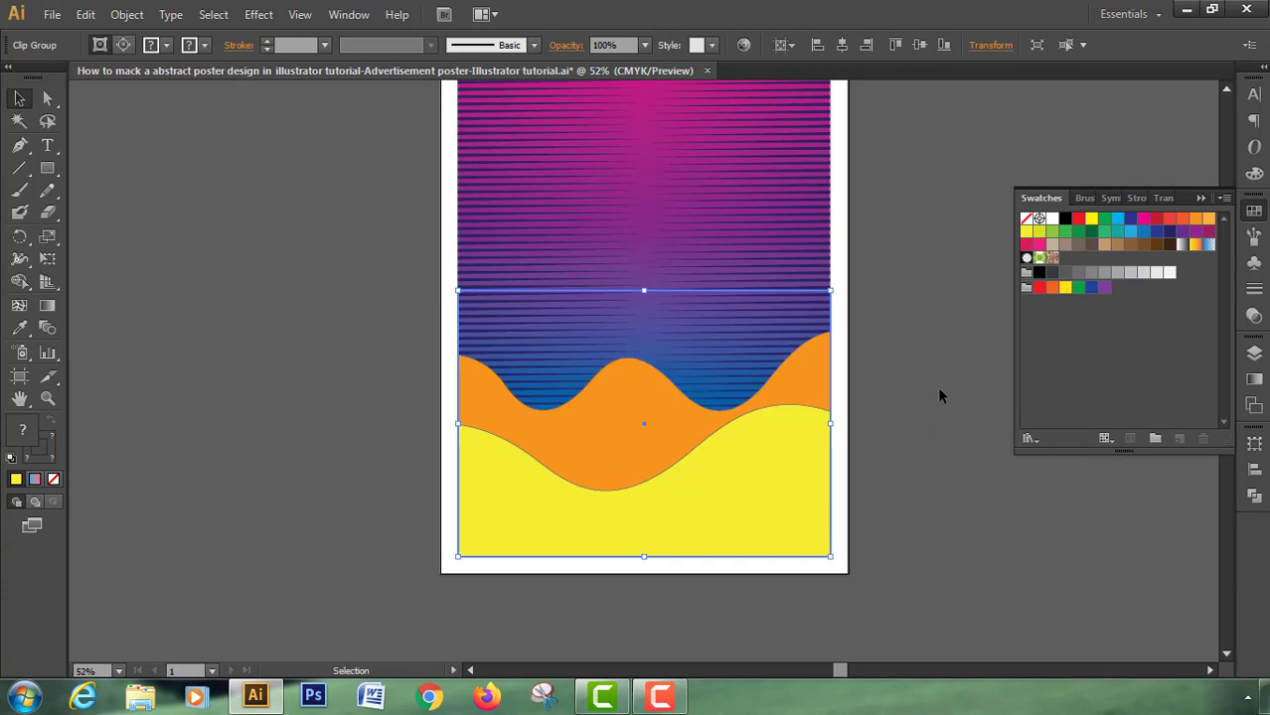
click(939, 393)
scroll(939, 395, up, 2)
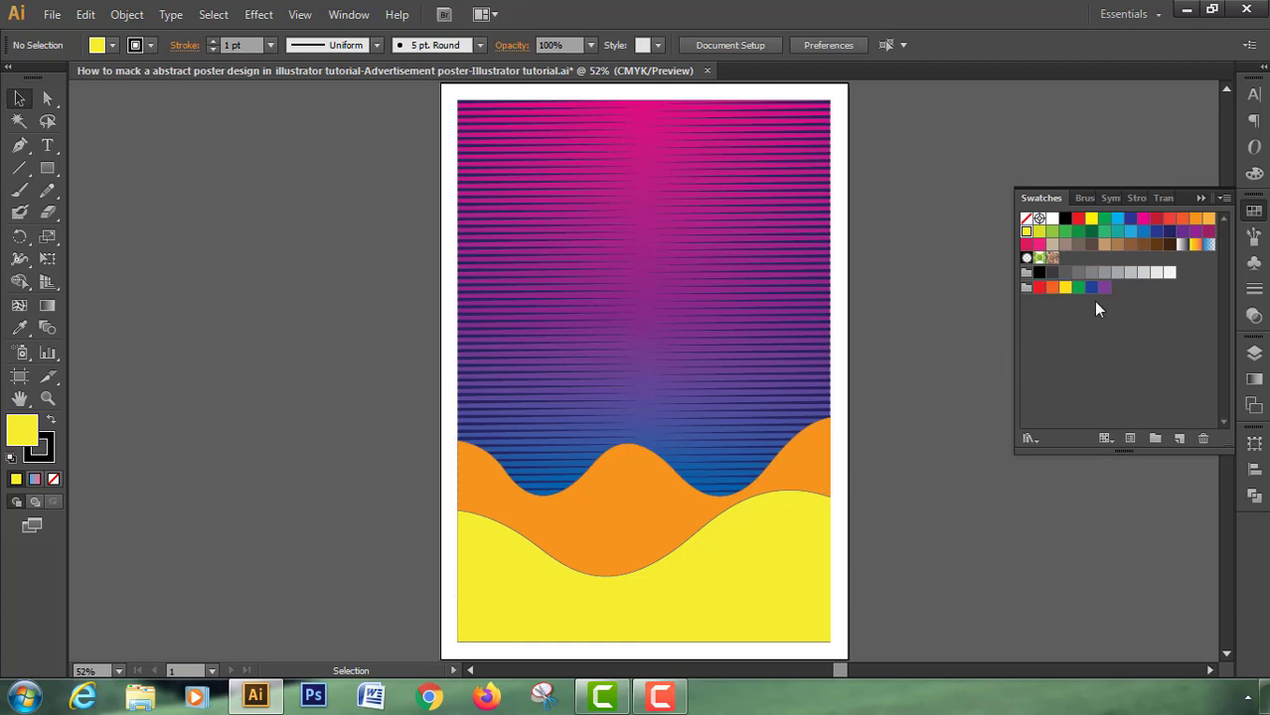
click(1199, 199)
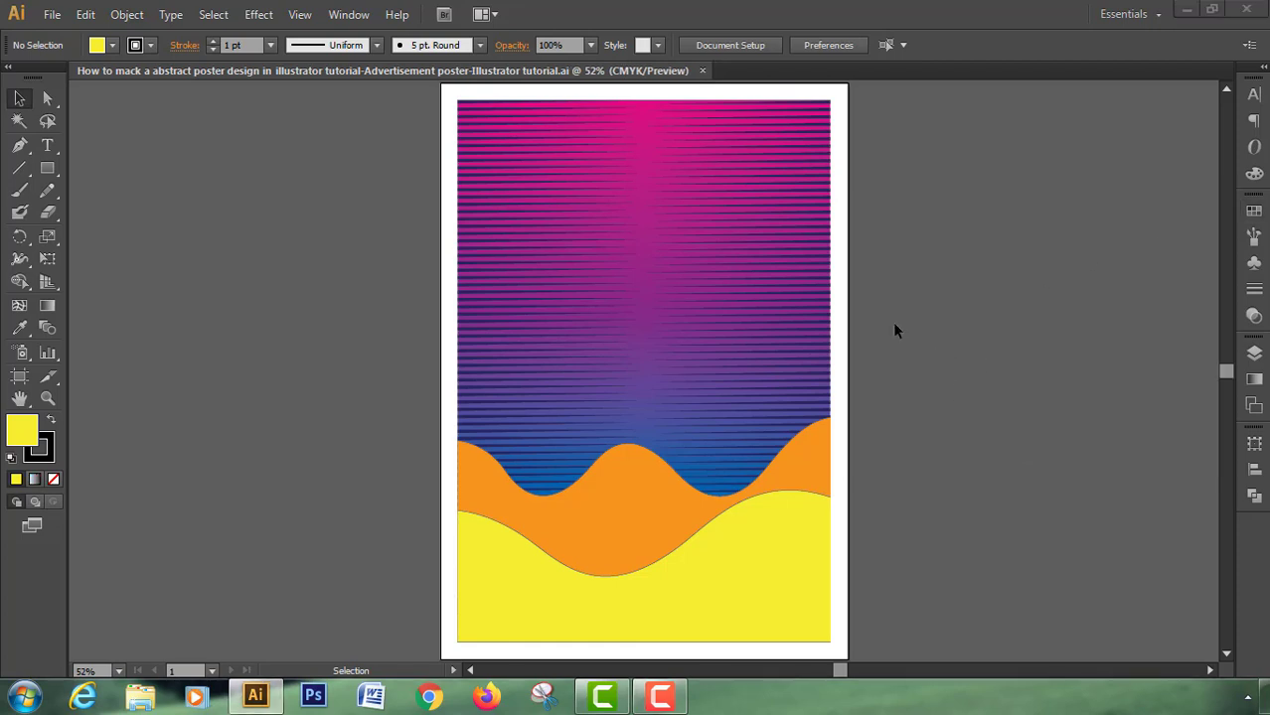
- Create a circle 8 in wide and 8 in high with the Ellipse tool over the striped panel
click(49, 170)
drag(51, 174, 92, 212)
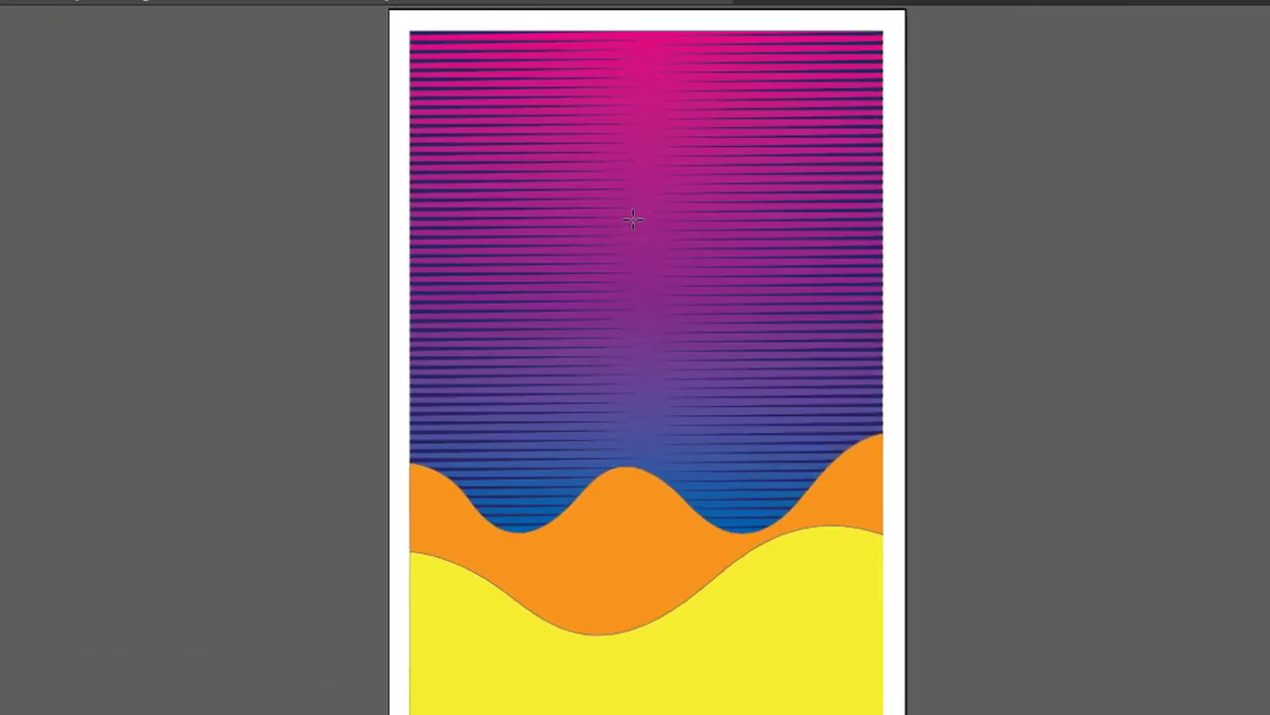
click(633, 248)
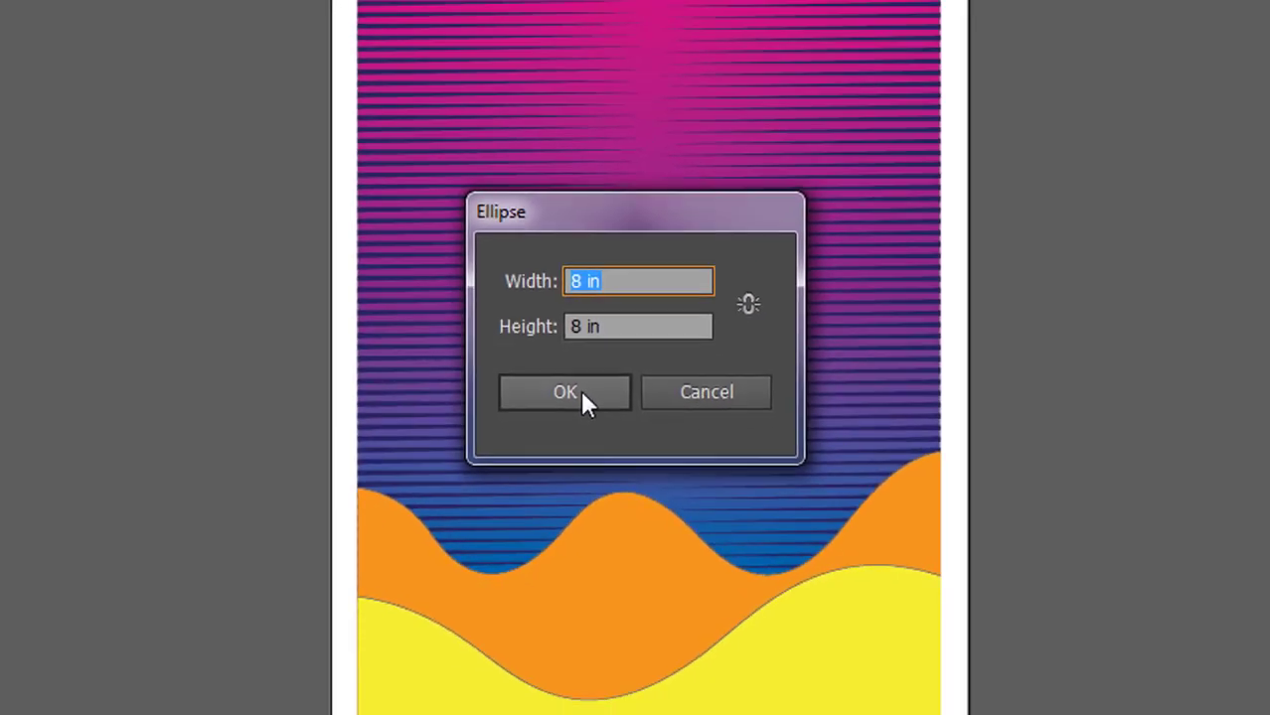
click(545, 402)
- Center the circle horizontally on the poster and move it up into the pink area above the waves
click(19, 97)
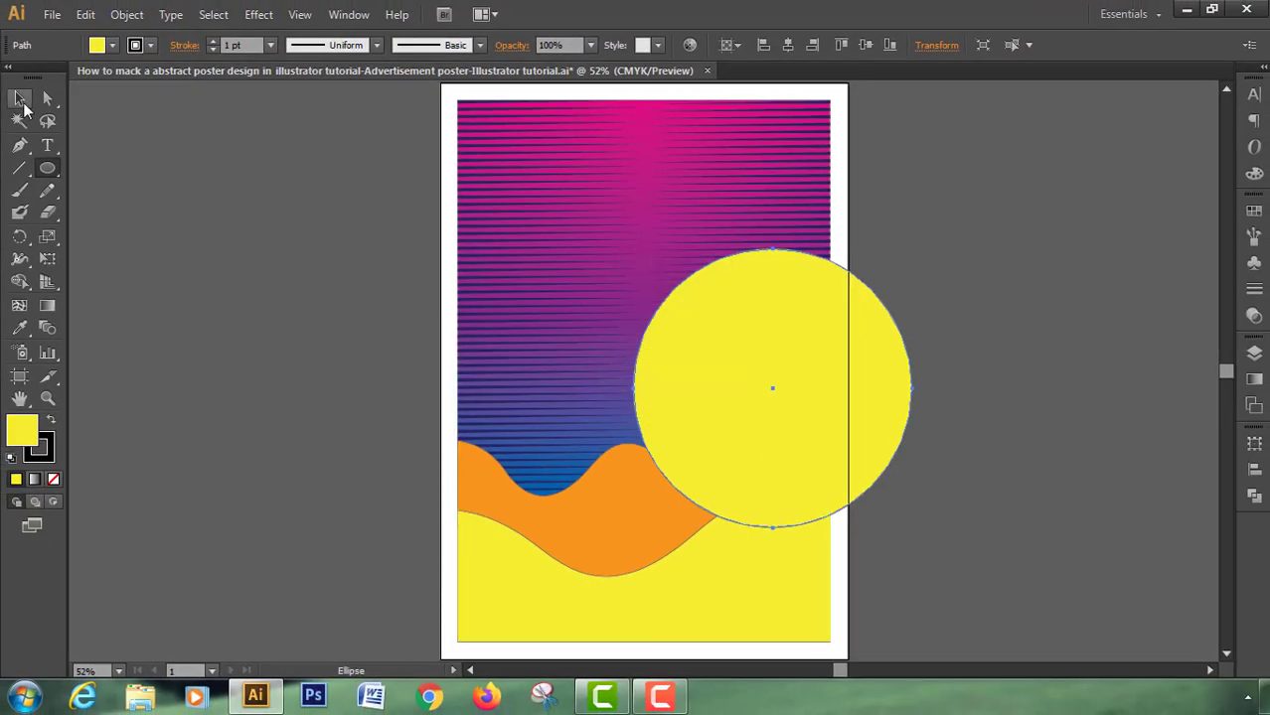
click(784, 46)
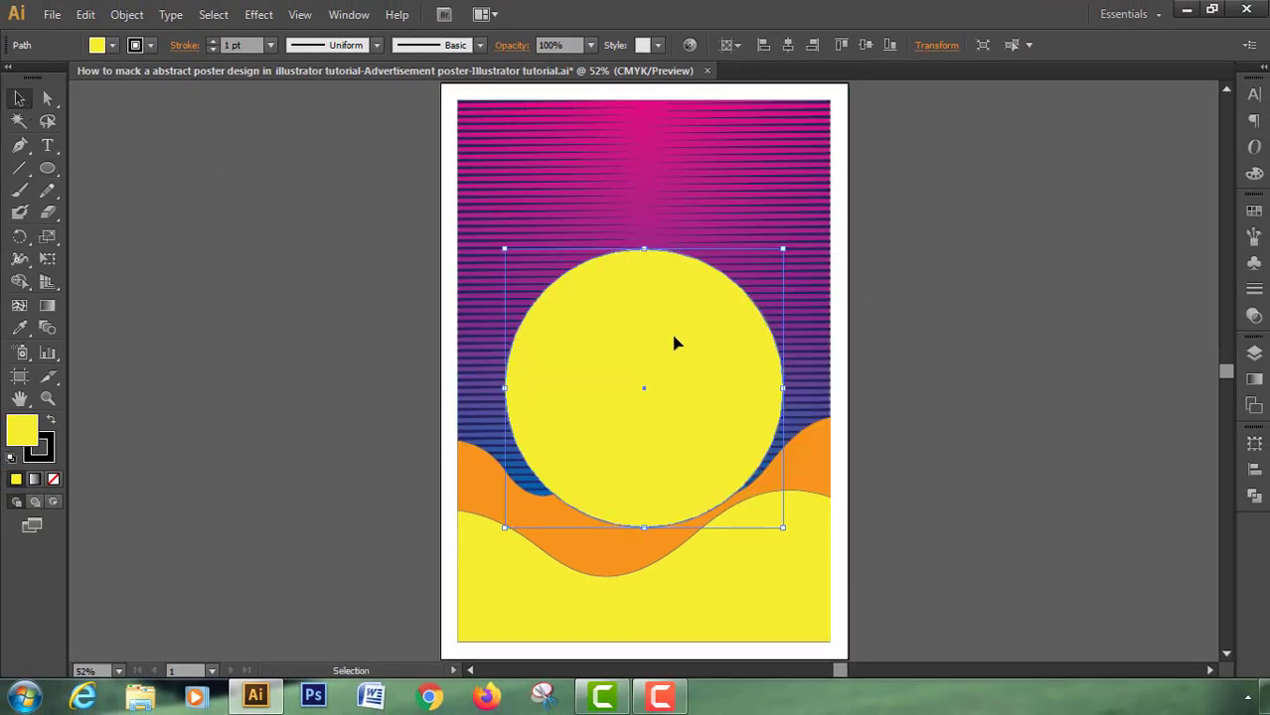
drag(647, 391, 662, 274)
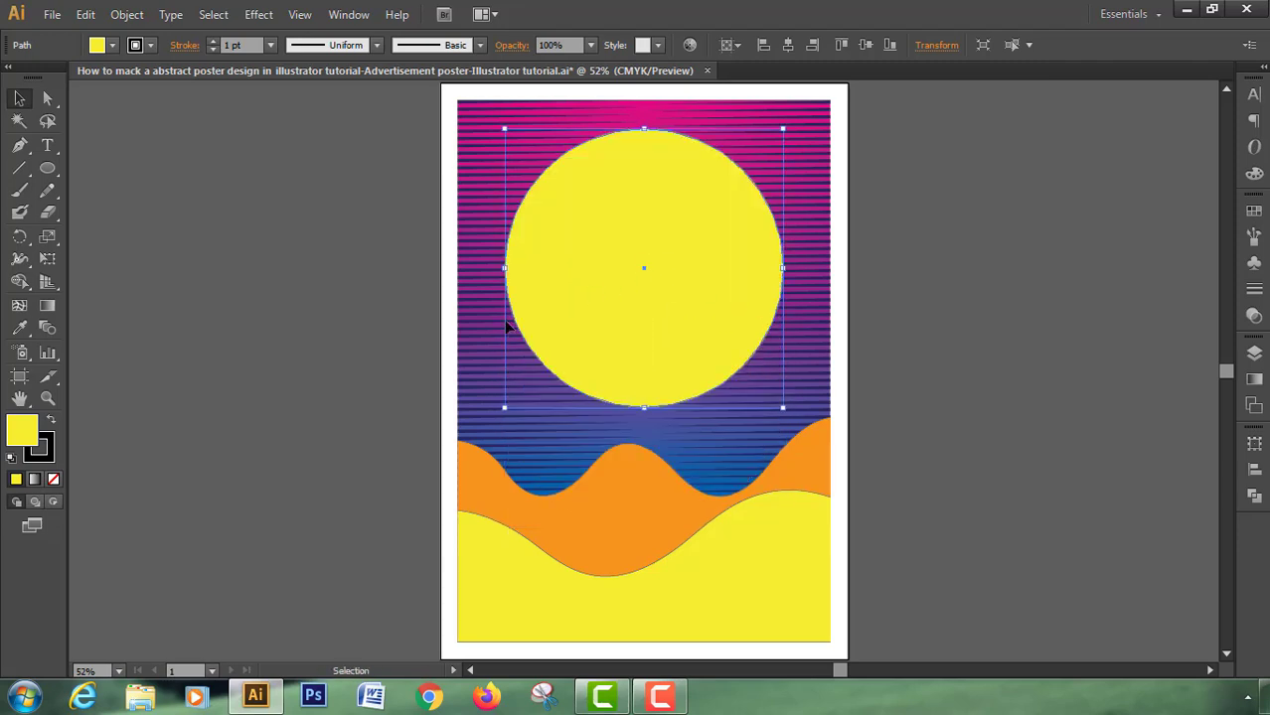
- Remove the large circle's fill and give it a light orange stroke
click(54, 480)
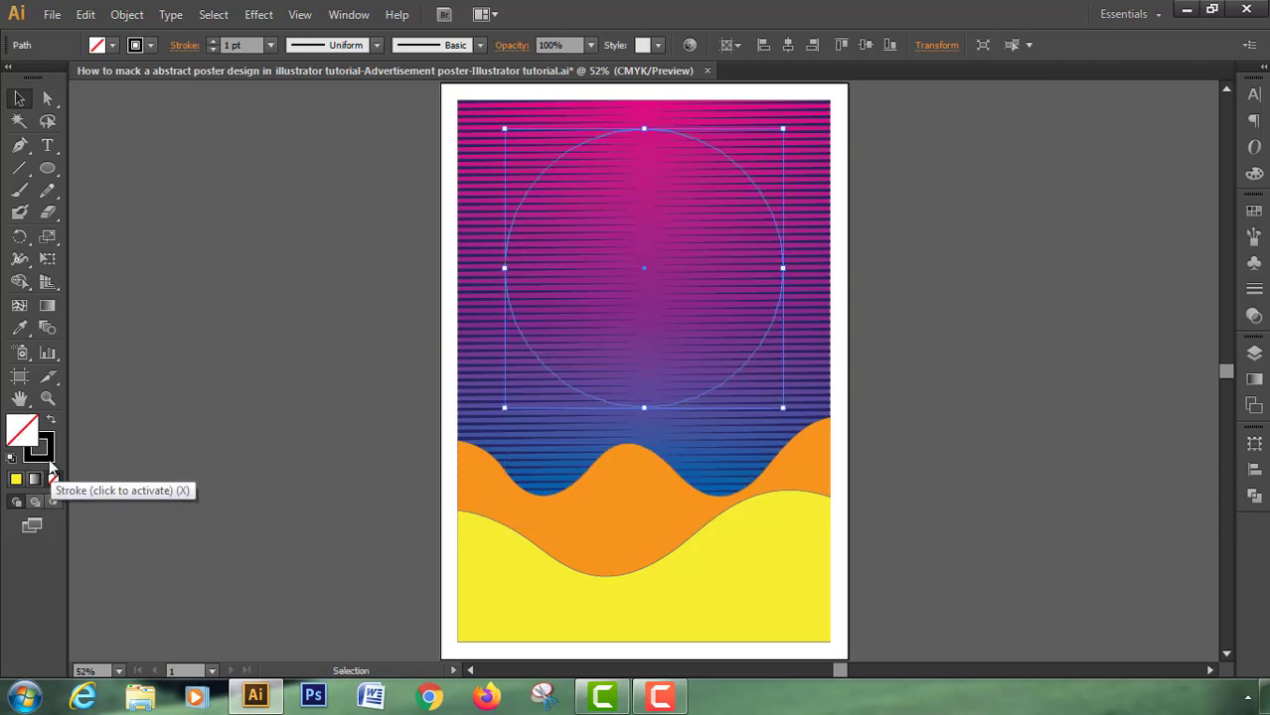
click(43, 457)
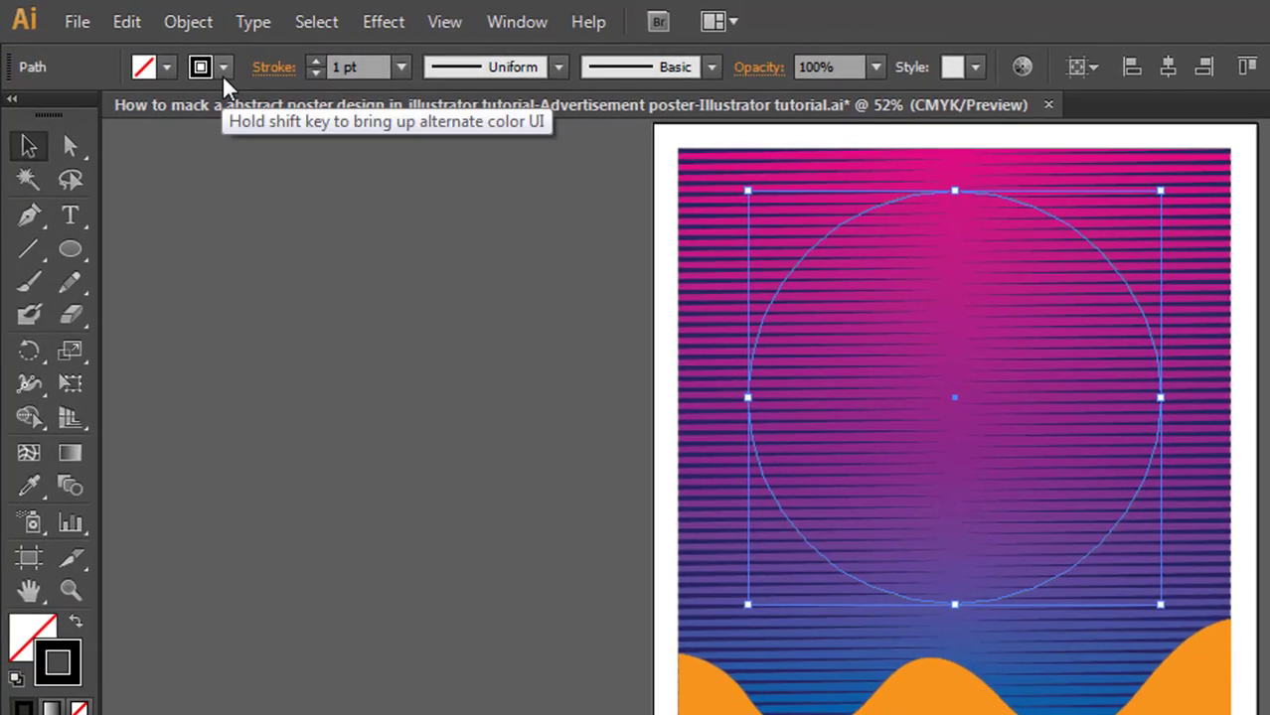
click(218, 65)
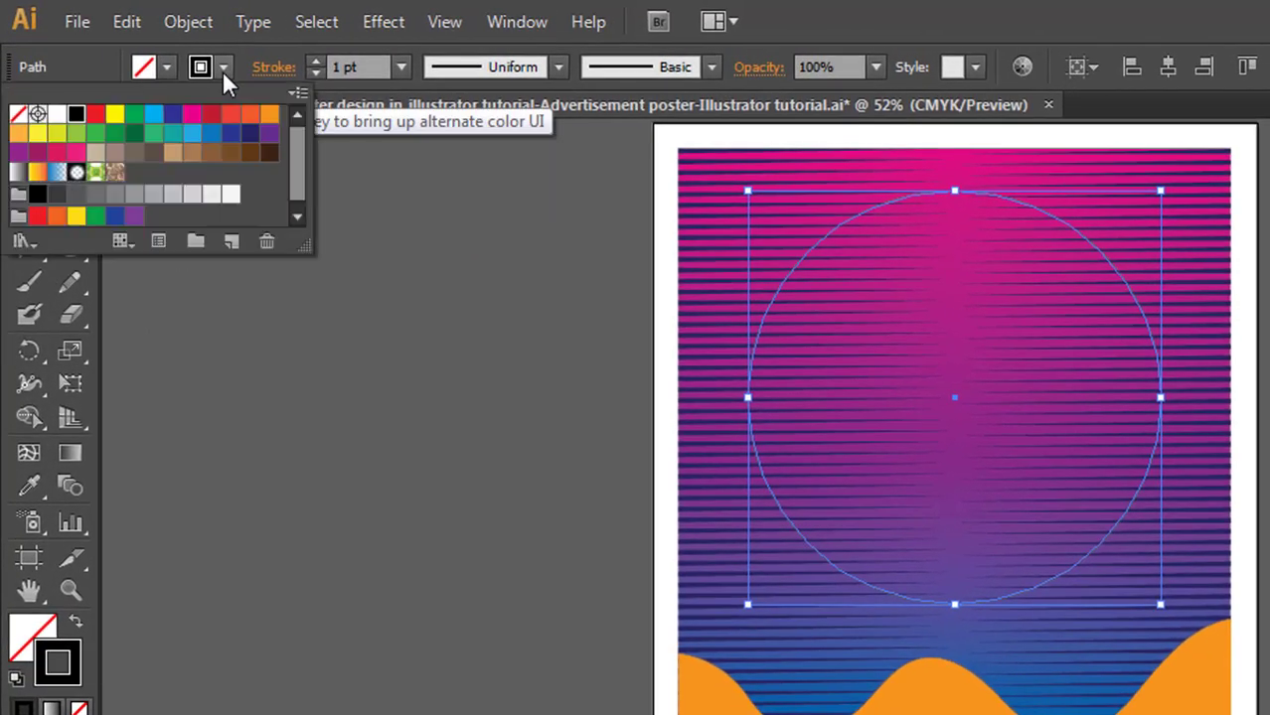
click(18, 135)
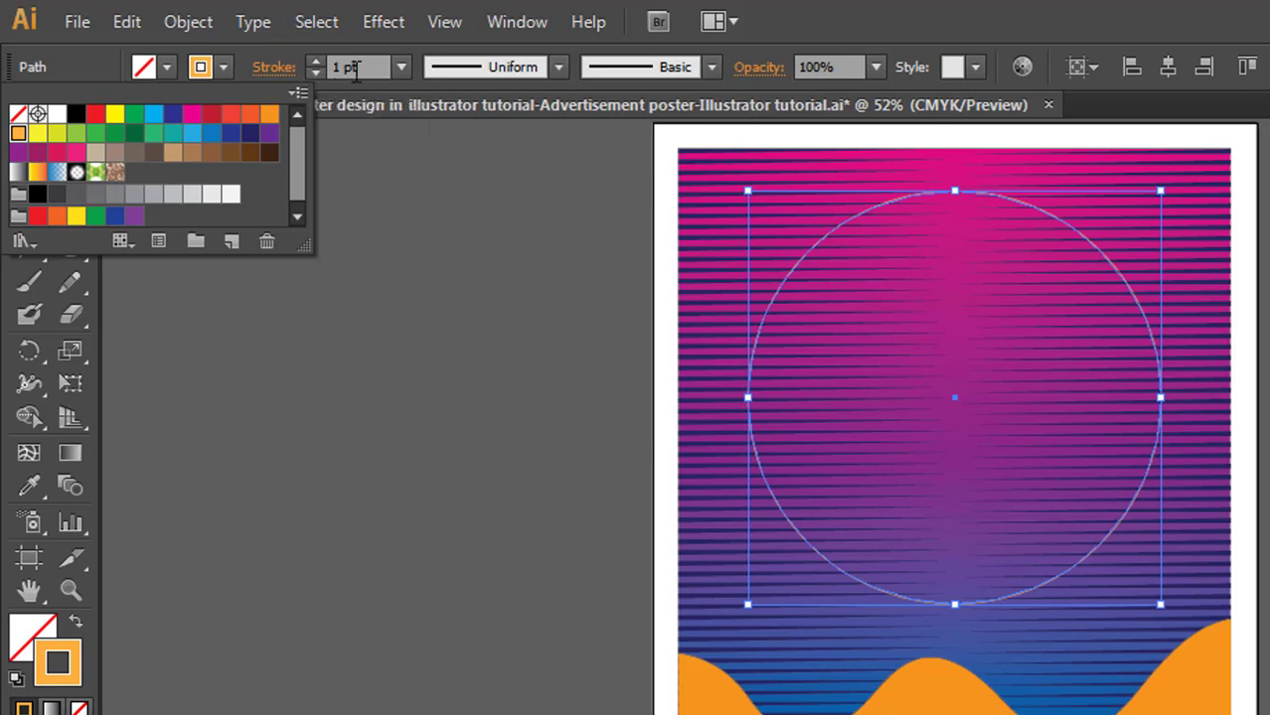
- Set the circle's stroke weight to 20 pt and align the stroke to the inside
click(401, 67)
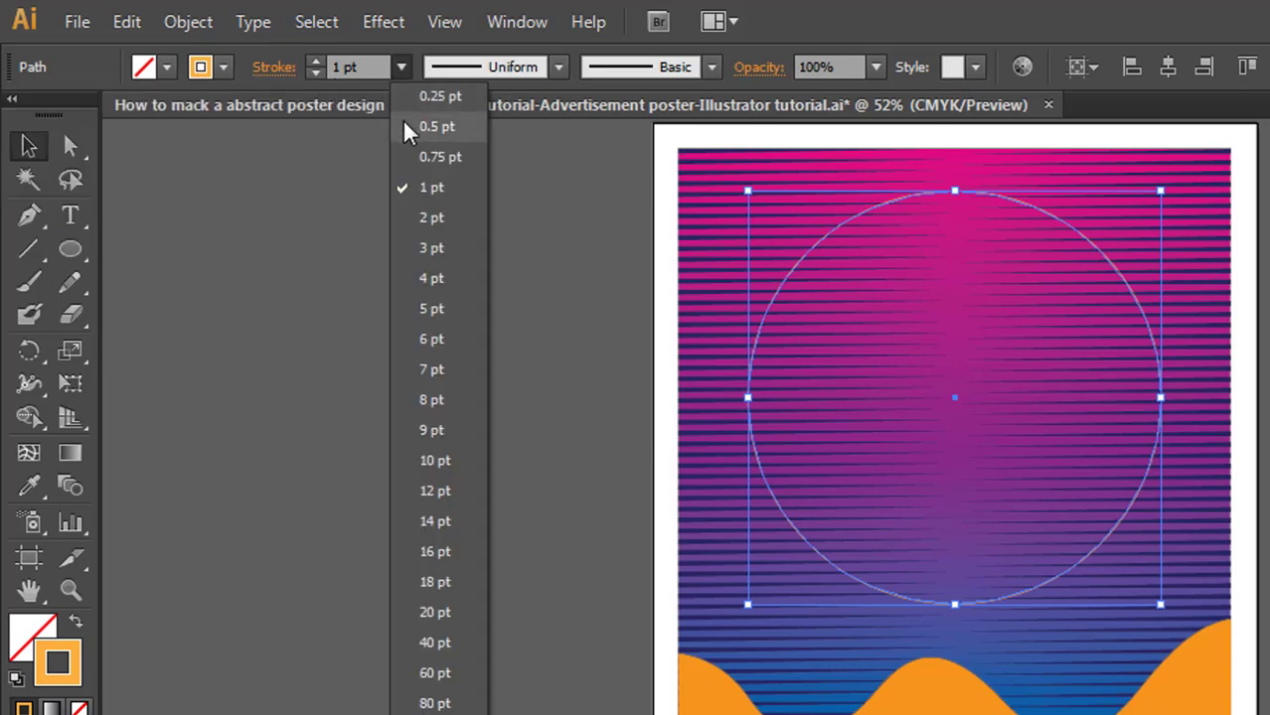
click(440, 616)
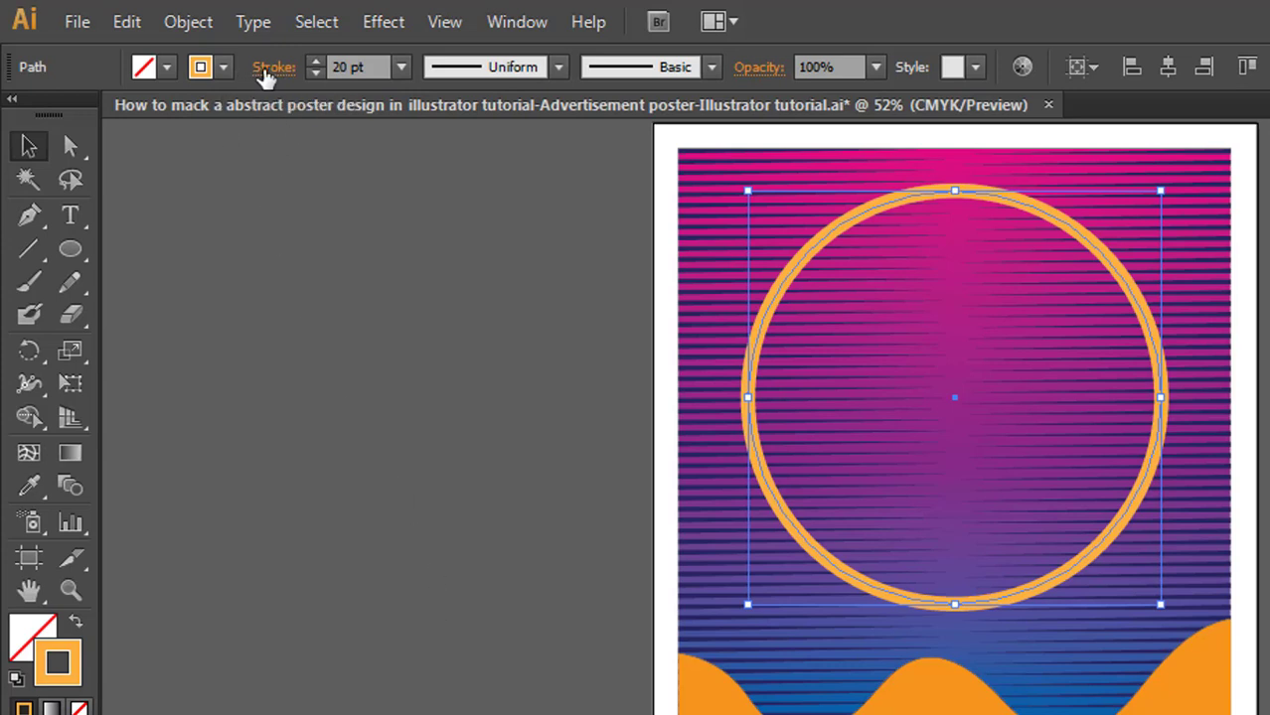
click(264, 75)
click(143, 207)
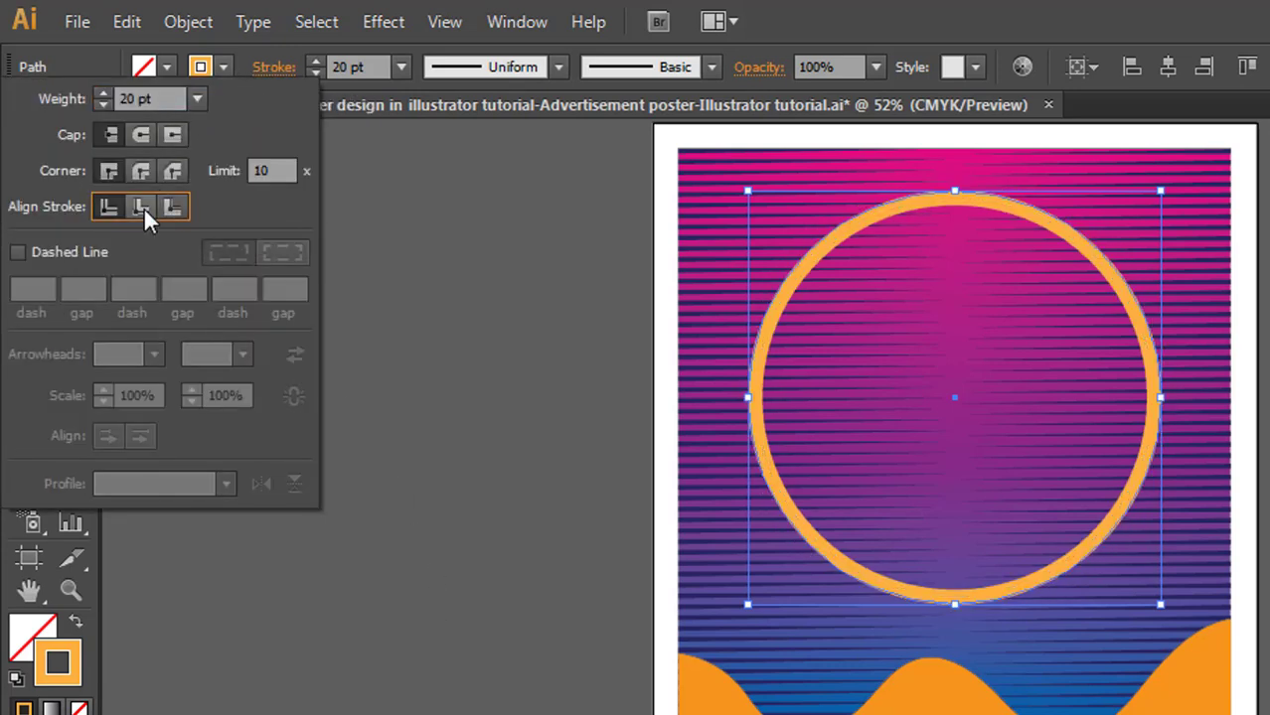
click(386, 220)
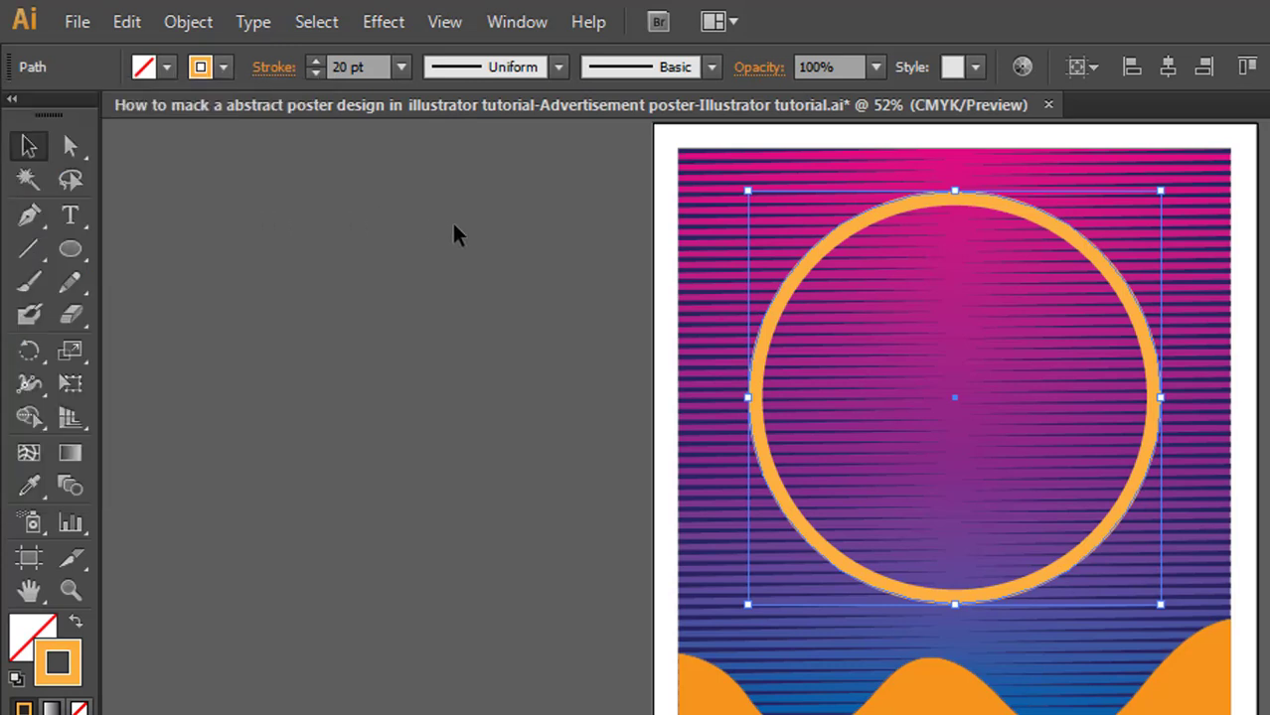
click(453, 232)
- Paste a copy of the orange ring in front and scale it down about its center, leaving a narrow gap inside the original
click(806, 283)
click(135, 26)
click(164, 157)
click(125, 29)
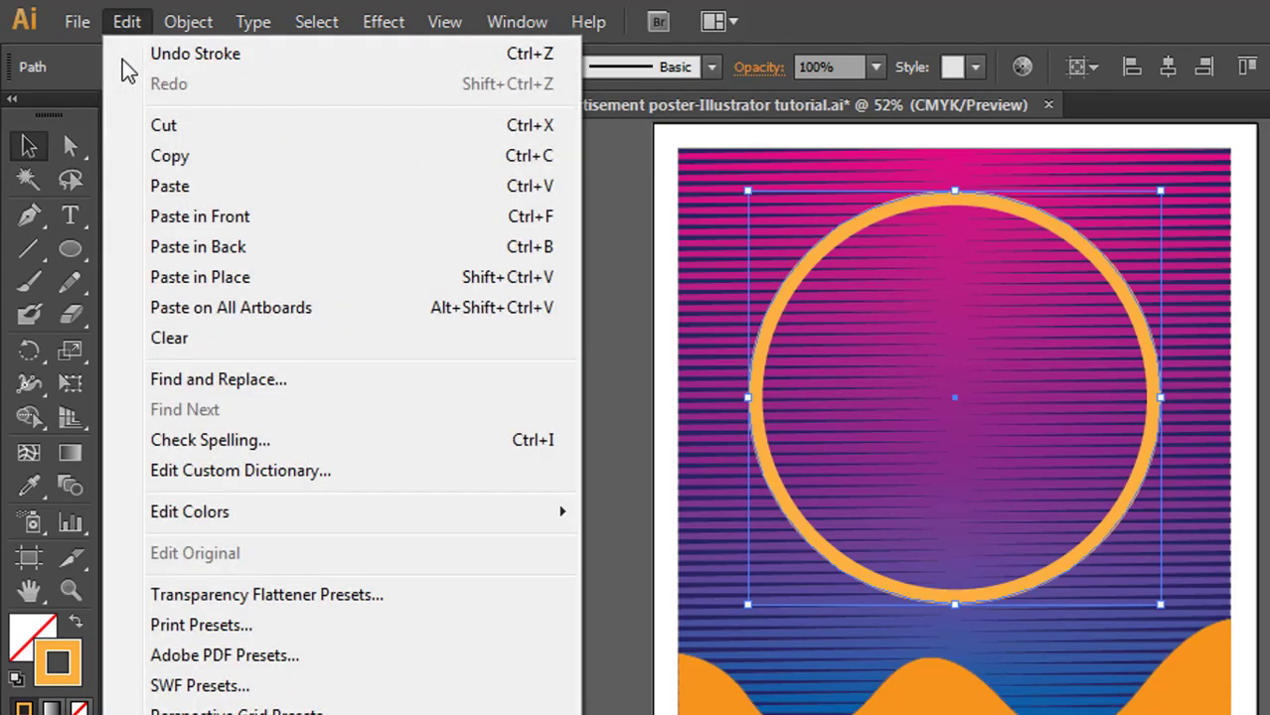
click(164, 217)
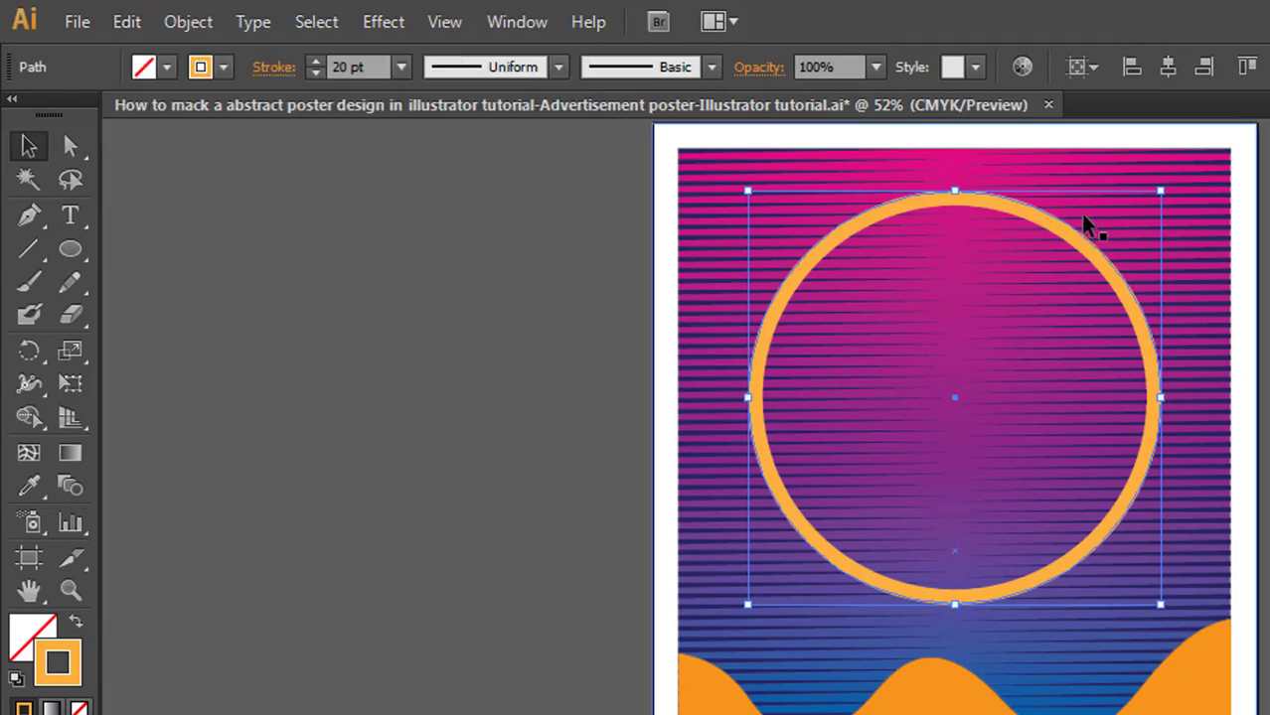
drag(1162, 191, 1133, 212)
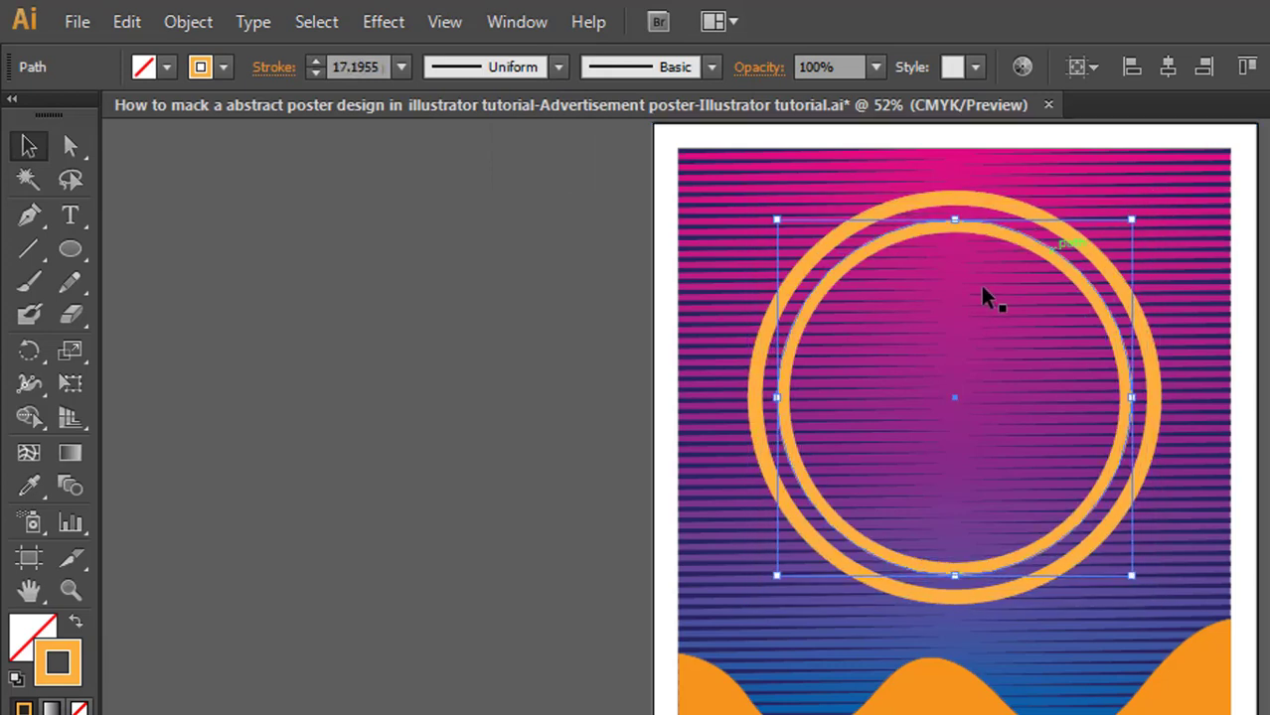
- Remove the inner circle's stroke and fill it with the same light orange
click(79, 707)
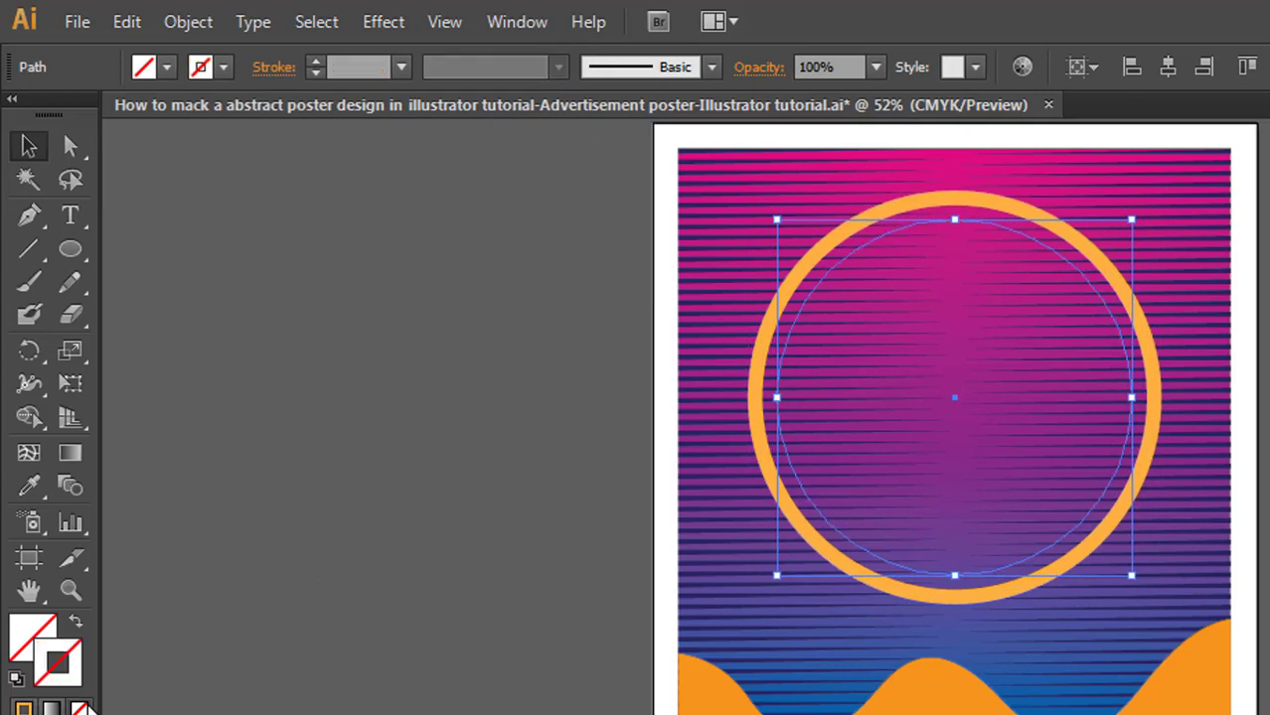
click(28, 636)
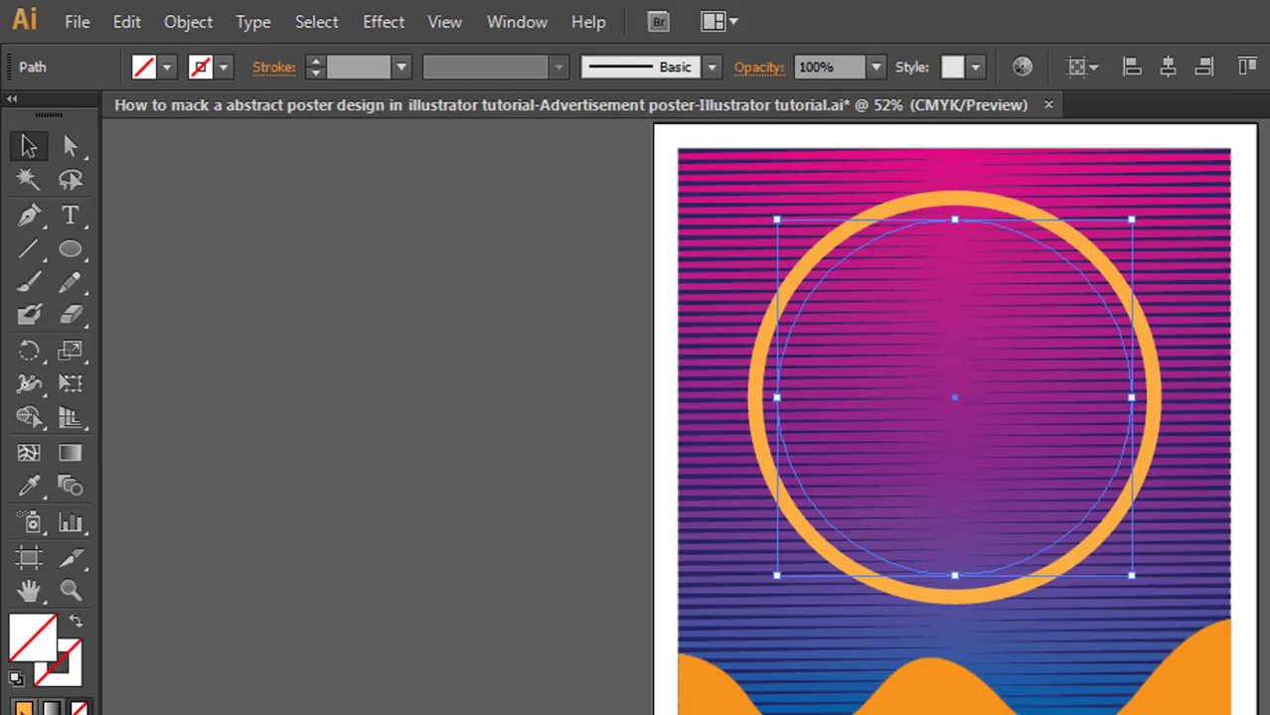
click(22, 707)
click(517, 536)
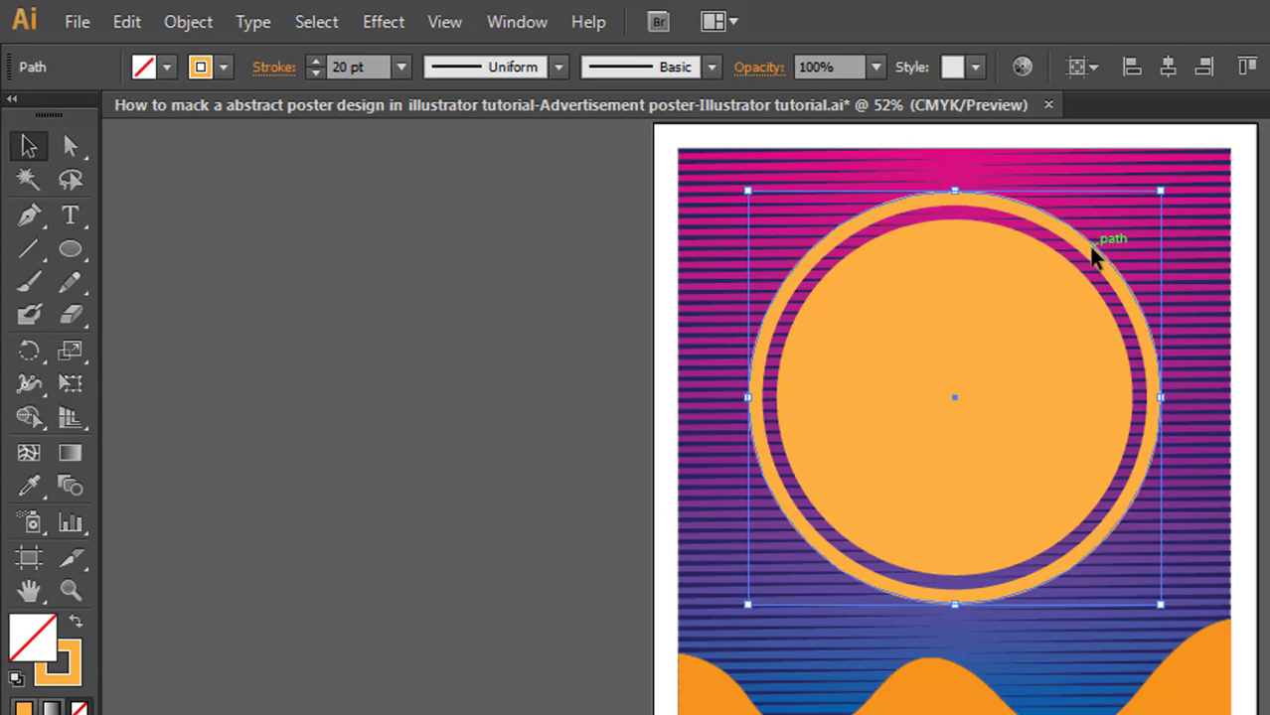
- Expand the outer ring's appearance and paste a copy of the expanded ring in front
click(194, 28)
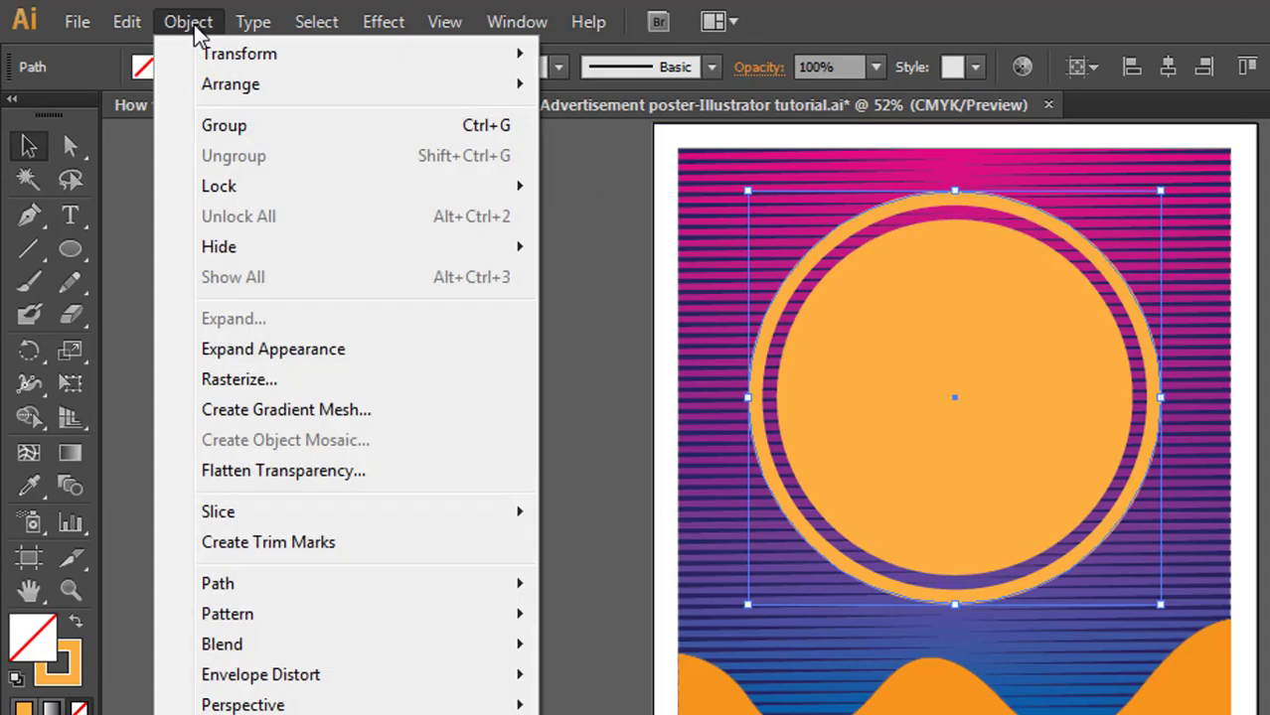
click(207, 352)
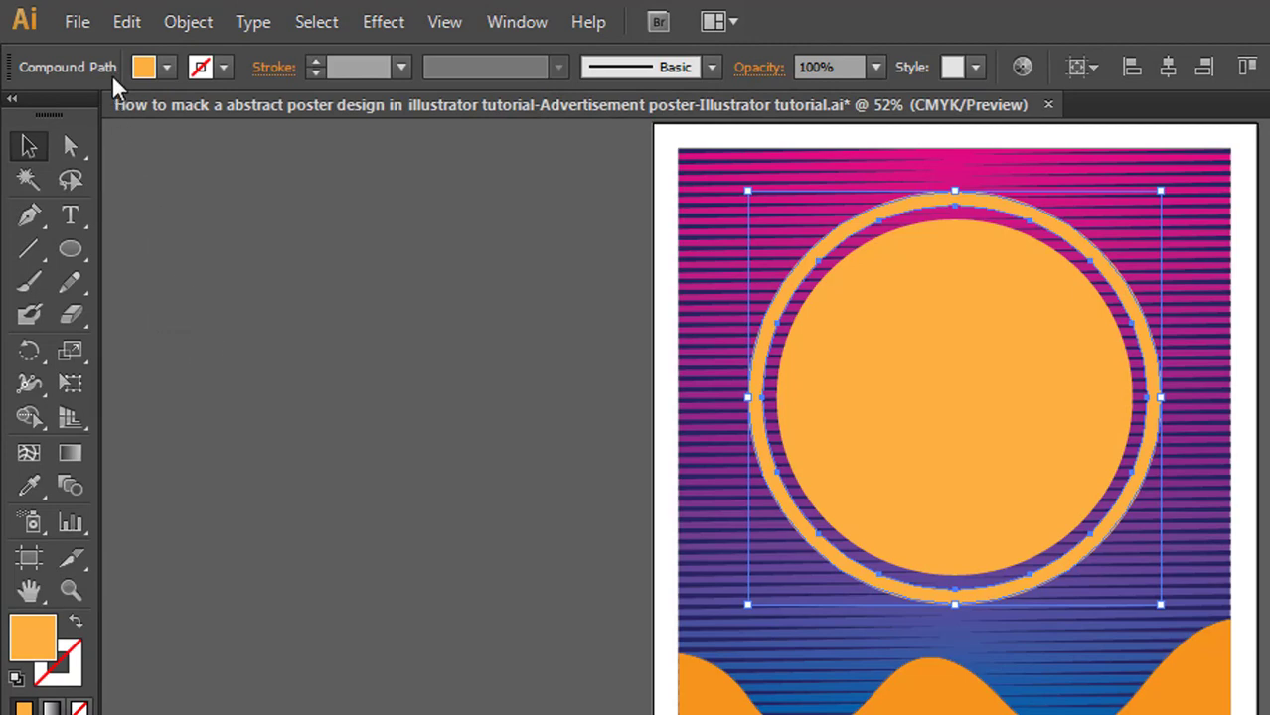
click(127, 24)
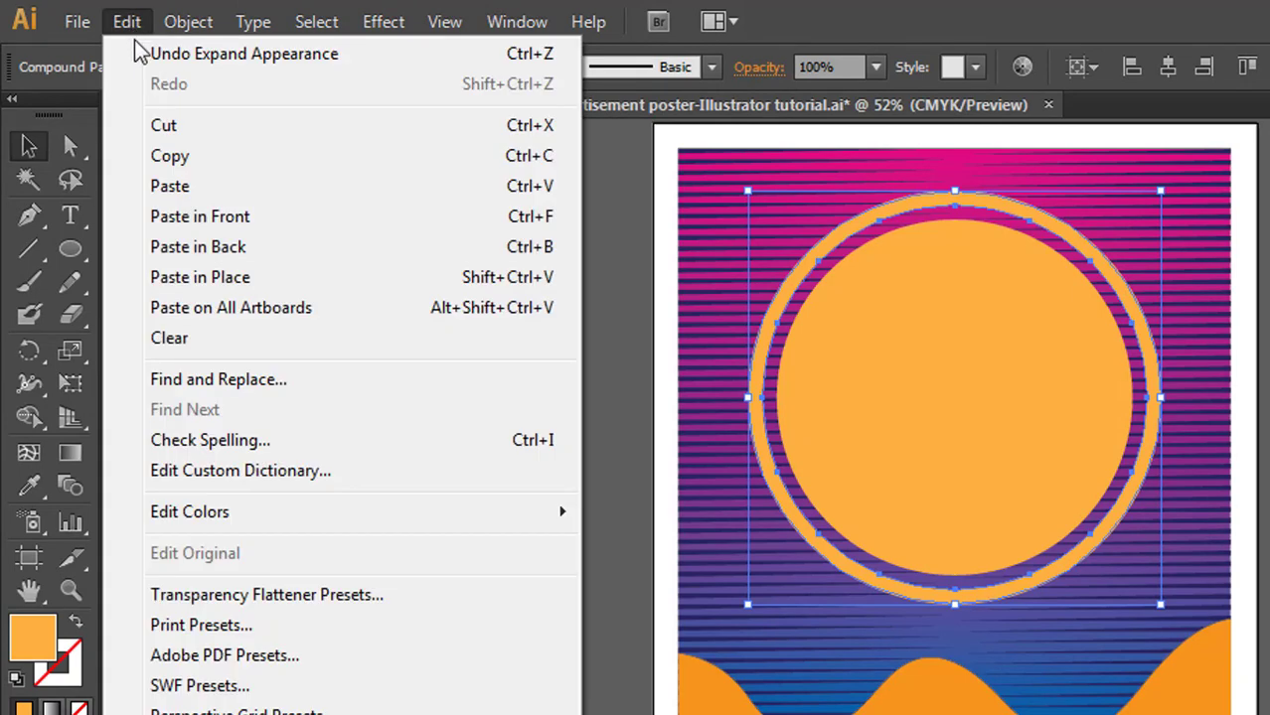
click(165, 157)
click(132, 24)
click(182, 220)
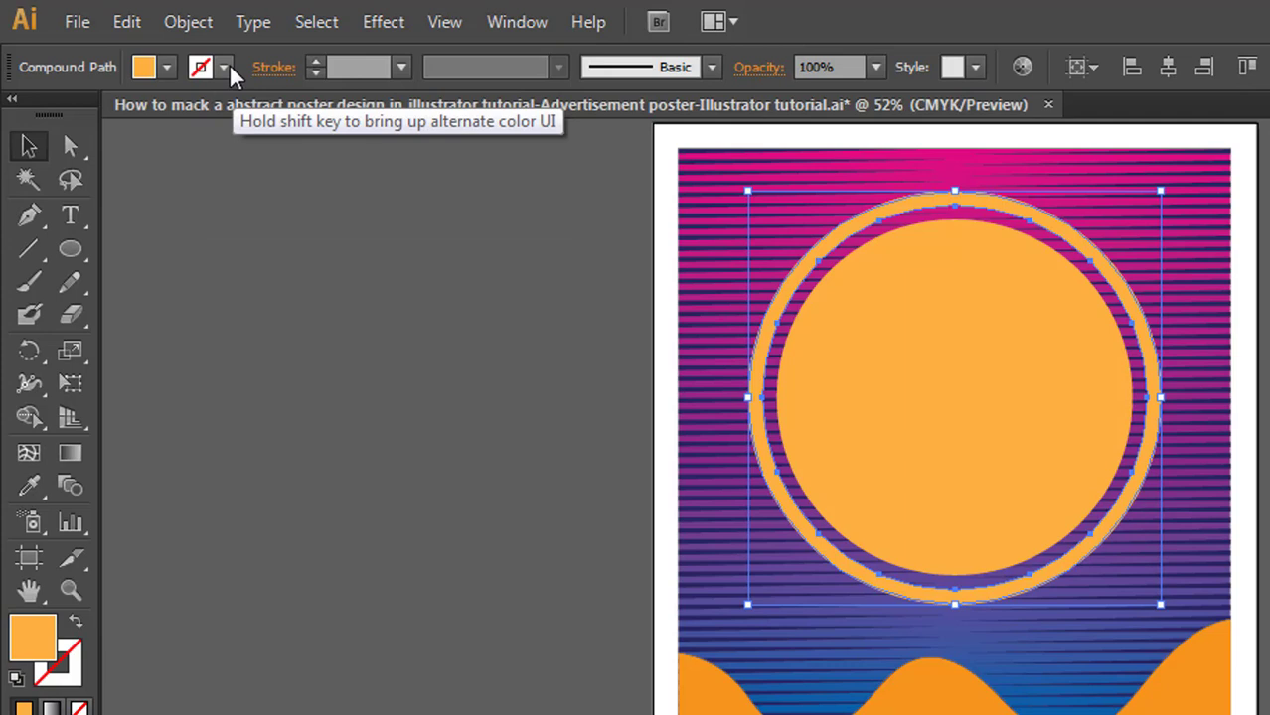
- Give the pasted ring a 5 pt white stroke
click(400, 66)
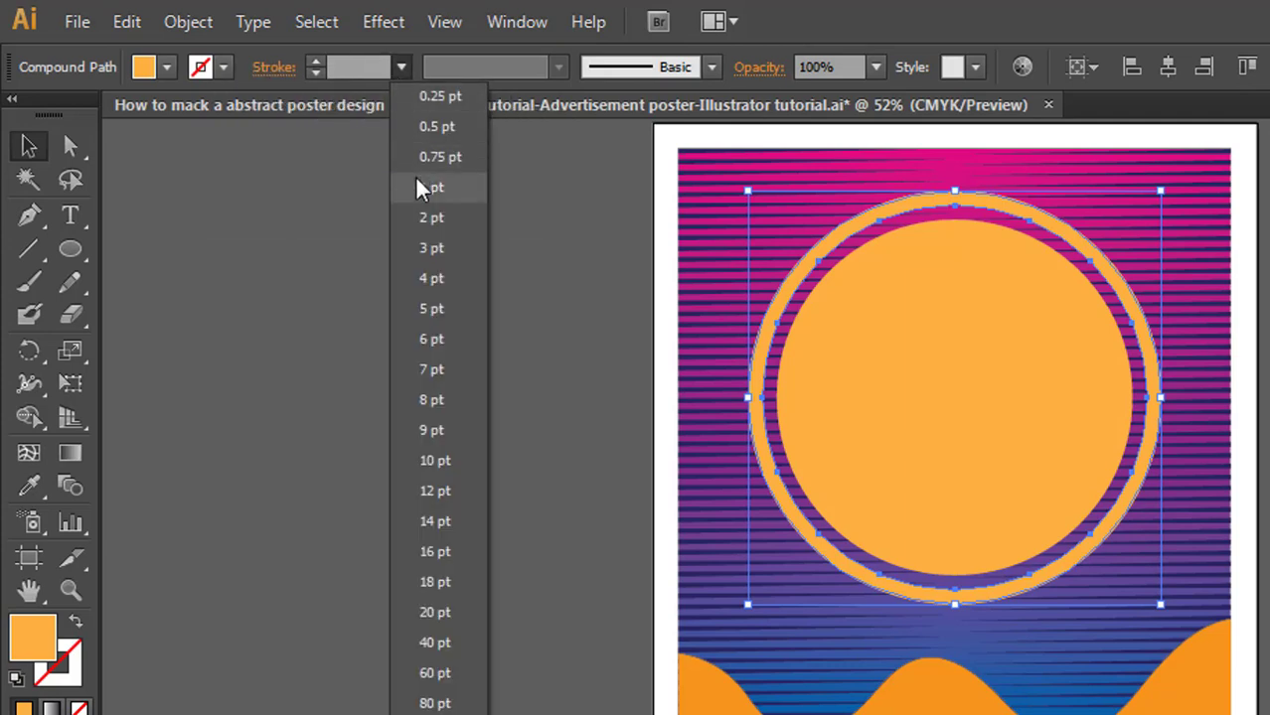
click(433, 316)
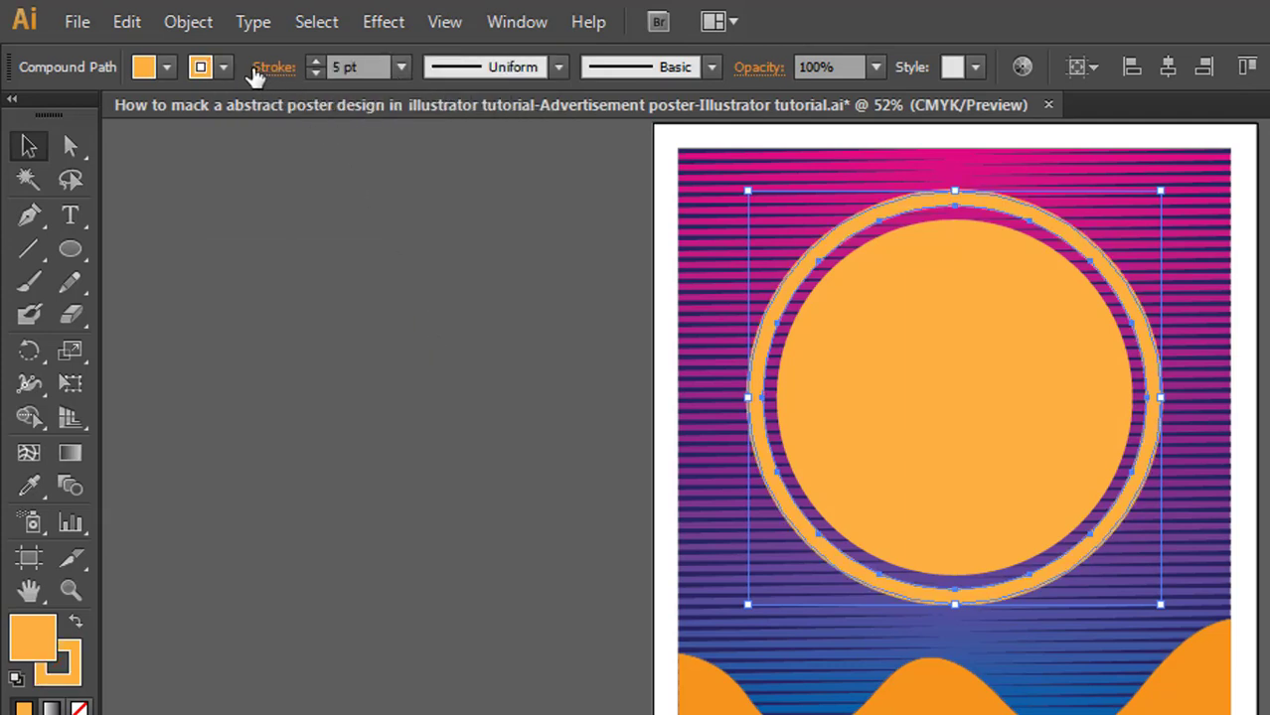
click(166, 68)
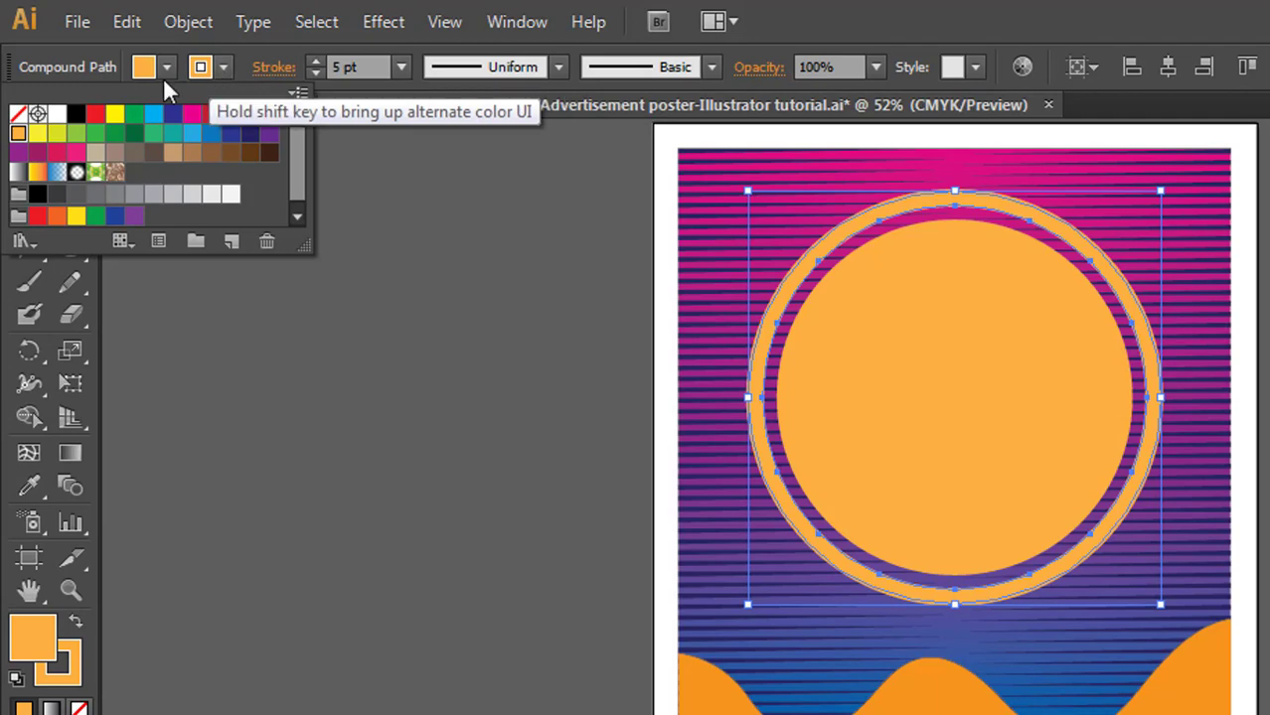
click(57, 115)
click(344, 414)
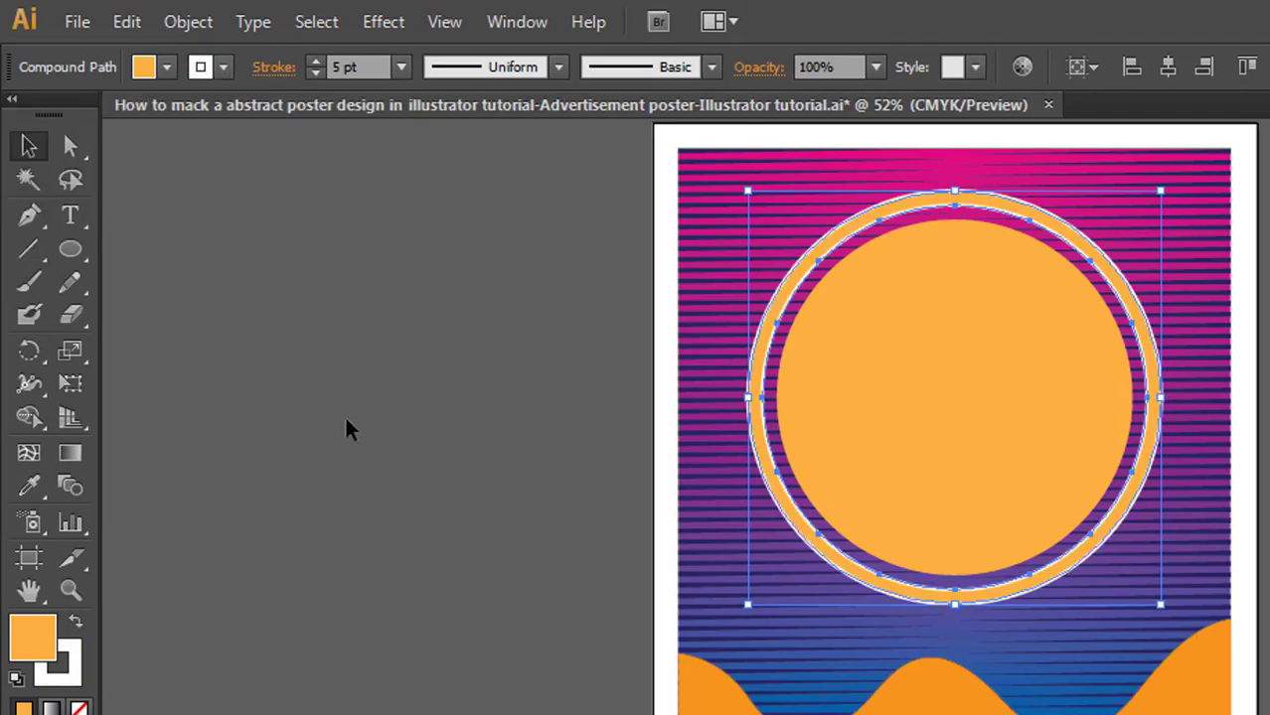
click(344, 414)
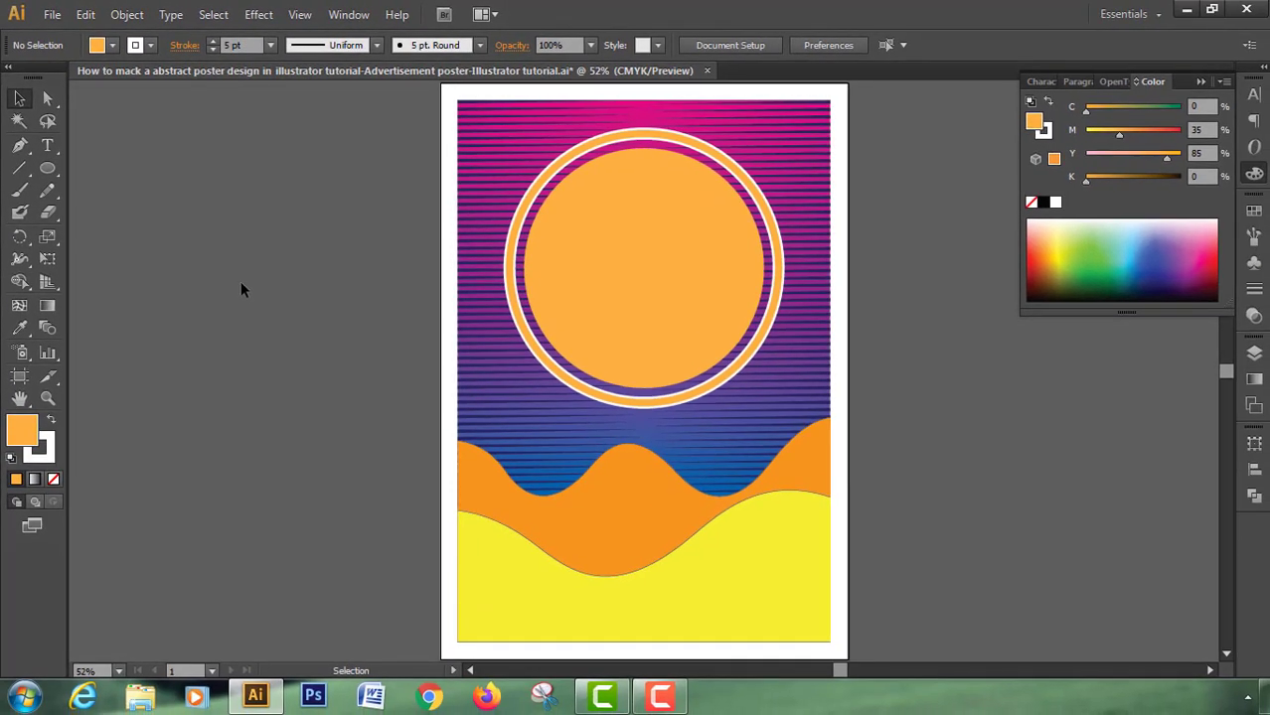
- Draw a rectangle as wide as the inner circle from the circle's lower part down into the waves, and remove its fill
drag(58, 177, 92, 171)
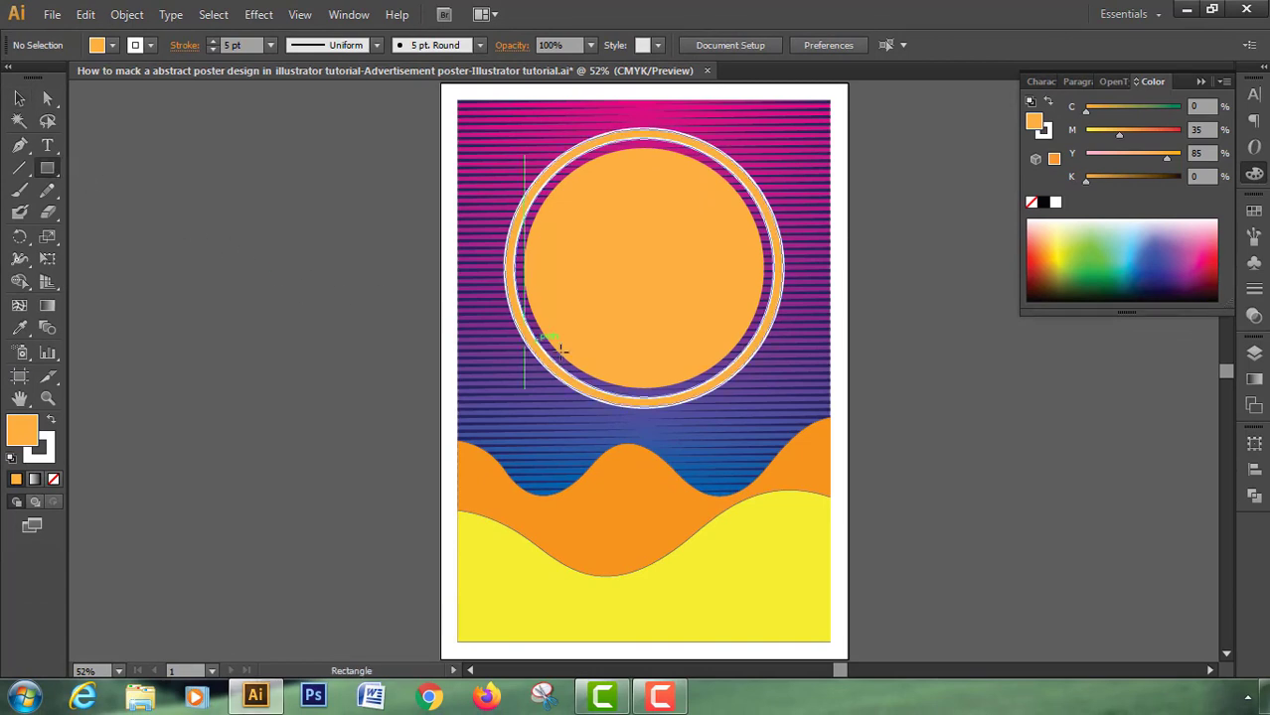
drag(525, 329, 765, 559)
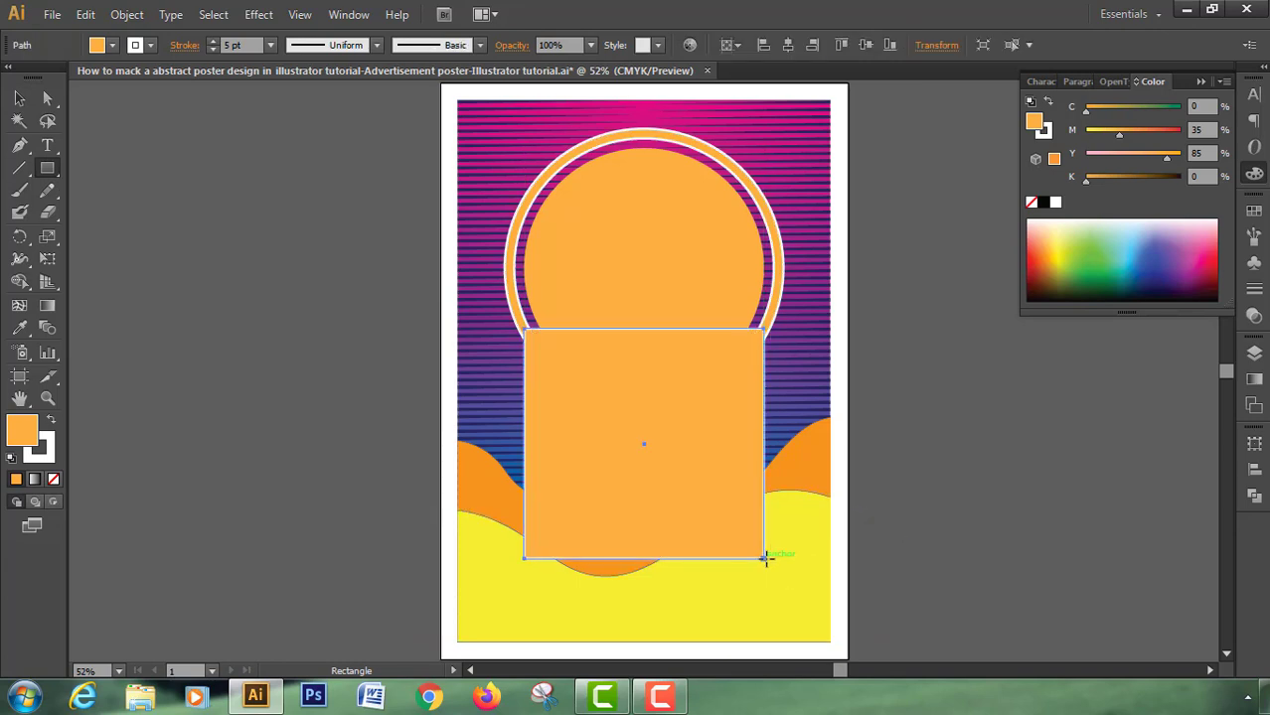
click(53, 480)
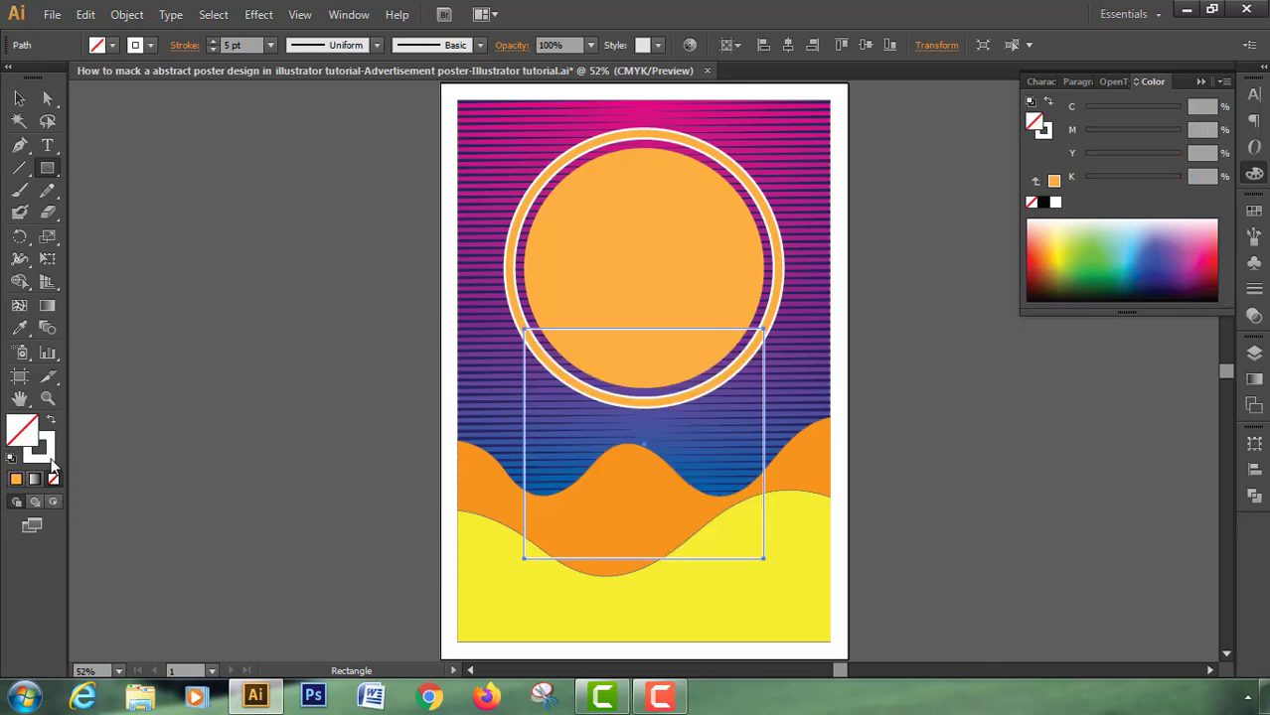
- Change the rectangle's stroke to light orange with a weight of 20 pt
click(146, 46)
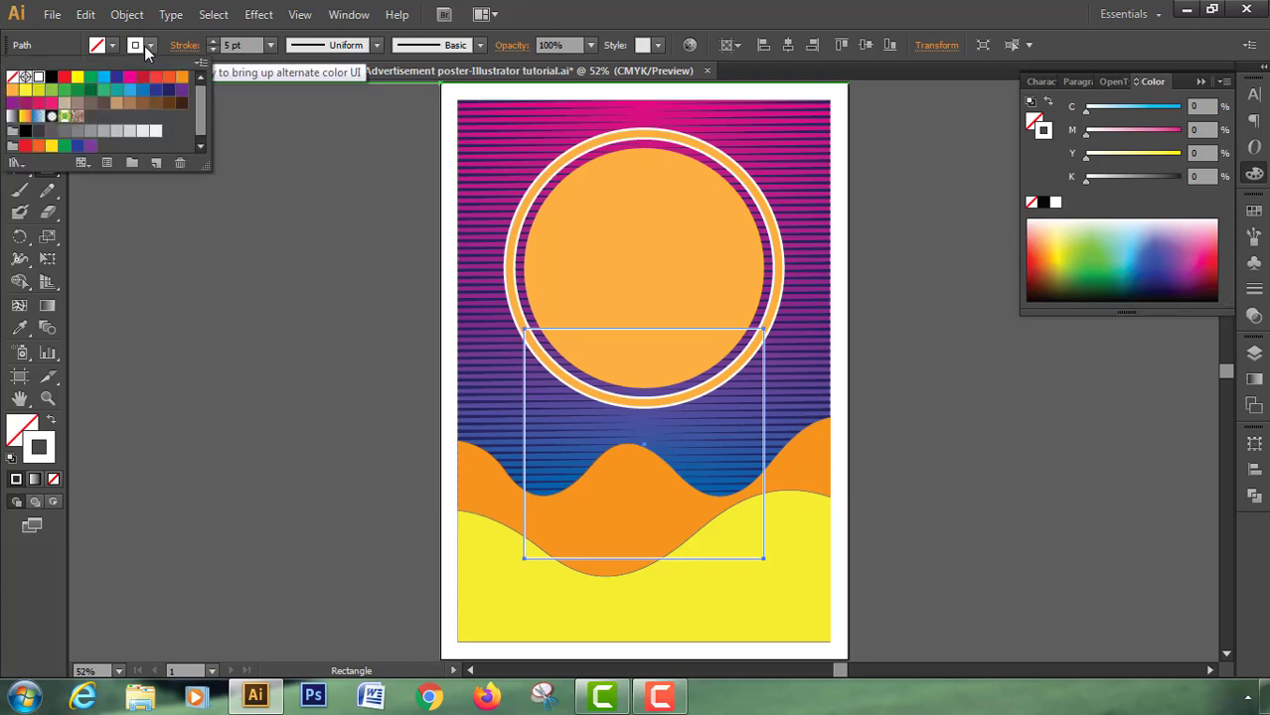
click(13, 91)
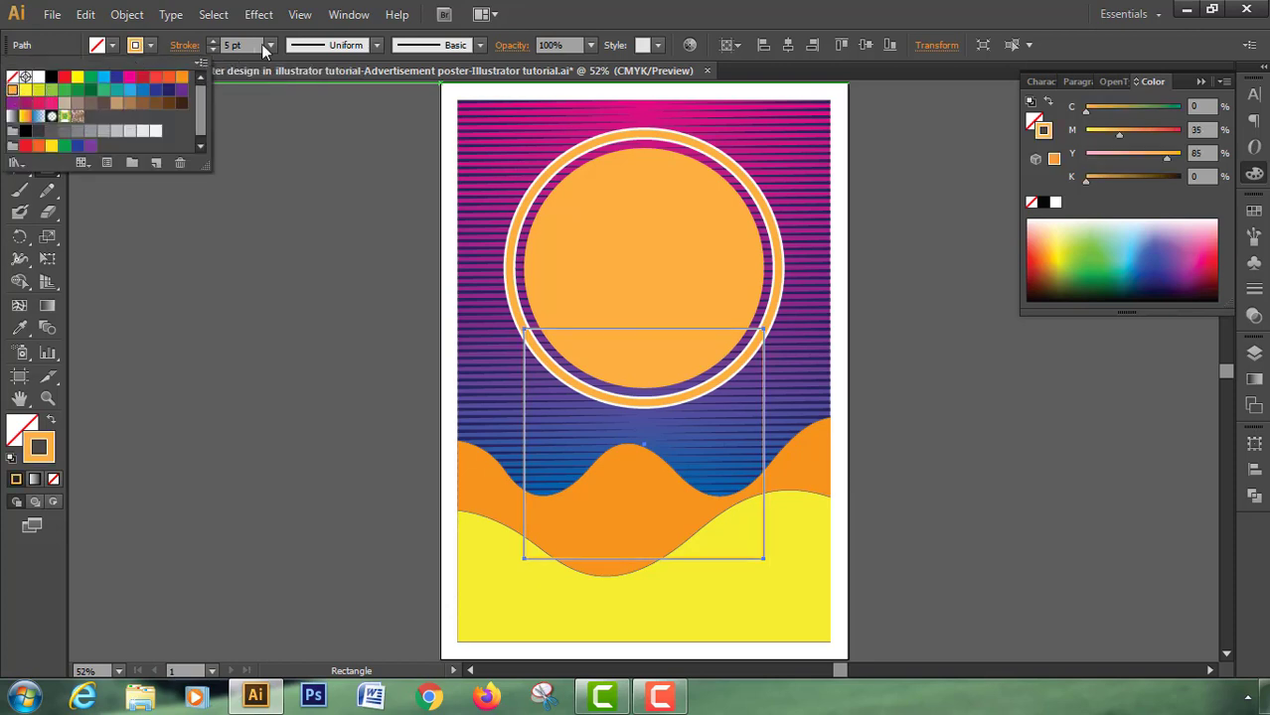
click(268, 45)
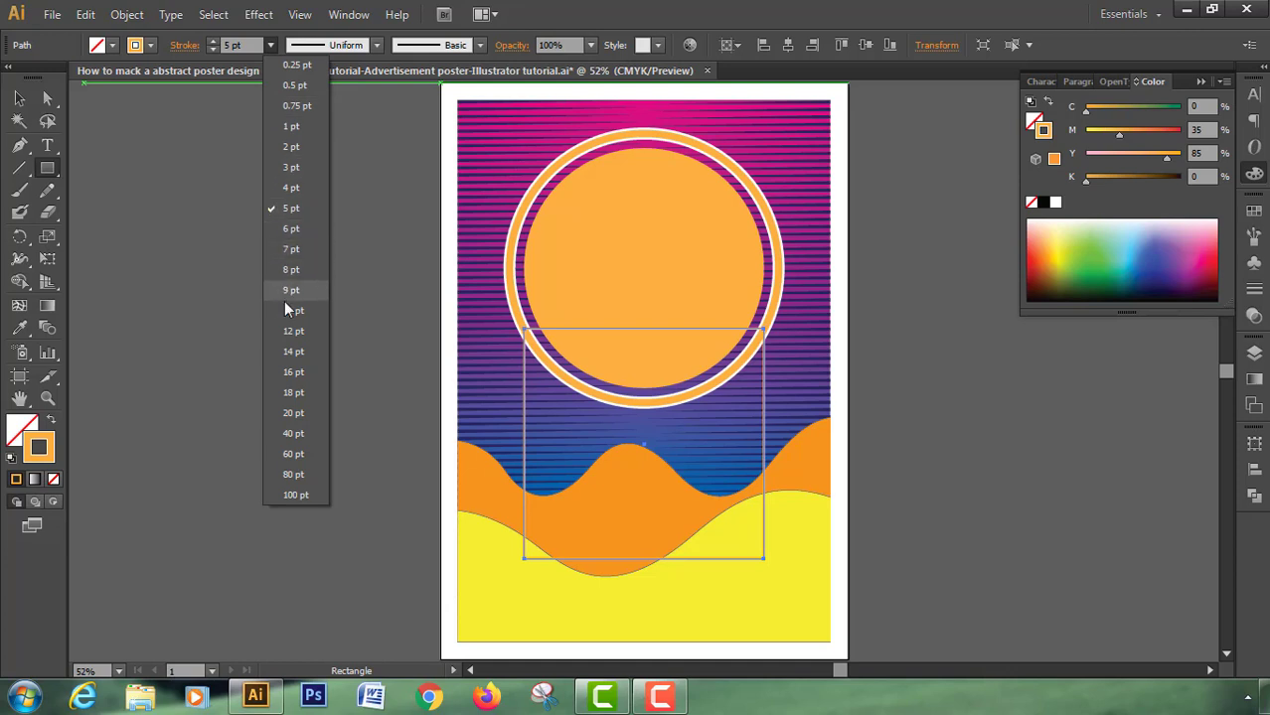
click(295, 413)
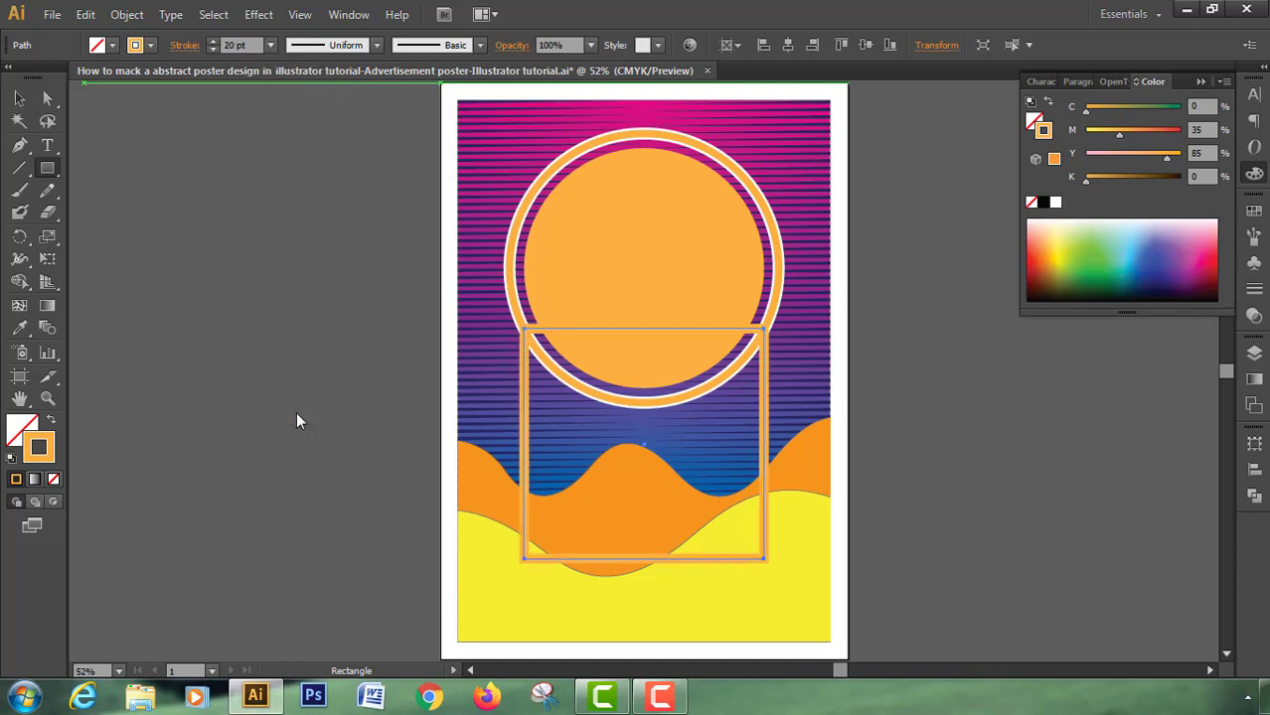
click(21, 99)
click(191, 284)
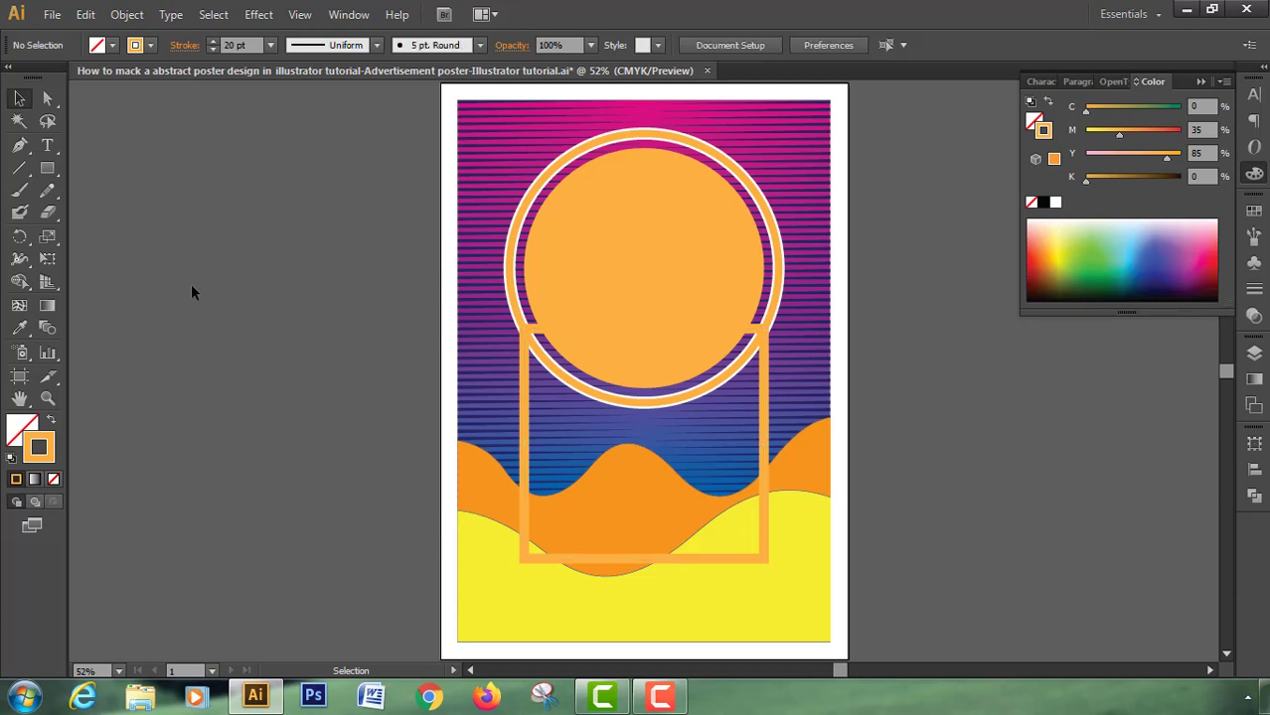
- Delete the rectangle's top edge with the Direct Selection tool, leaving an open three-sided frame below the circle
click(764, 423)
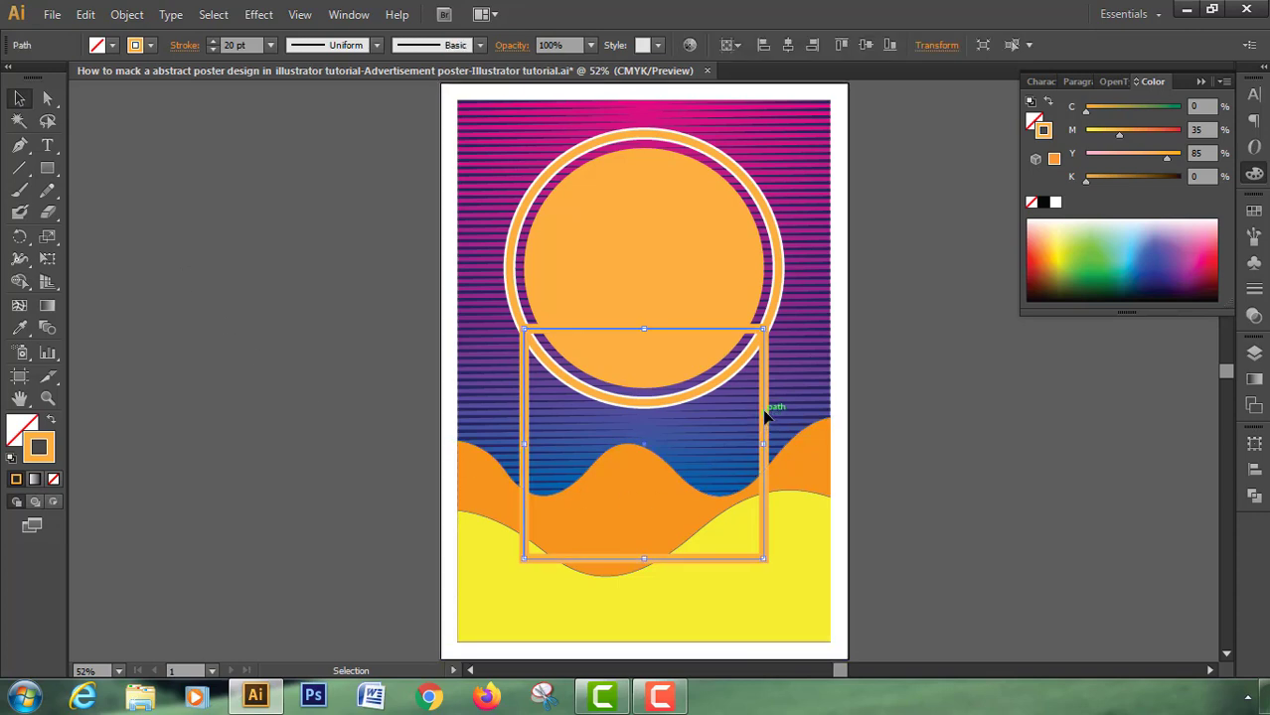
click(50, 99)
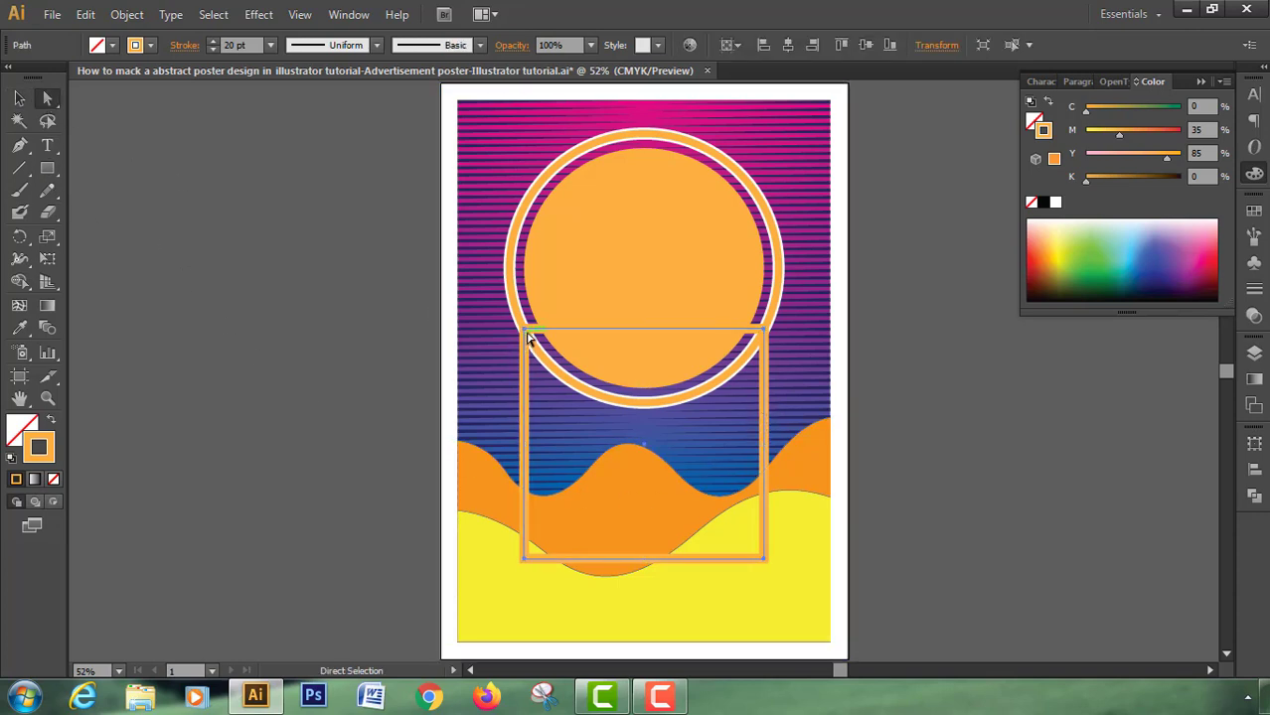
click(371, 315)
click(539, 336)
key(Delete)
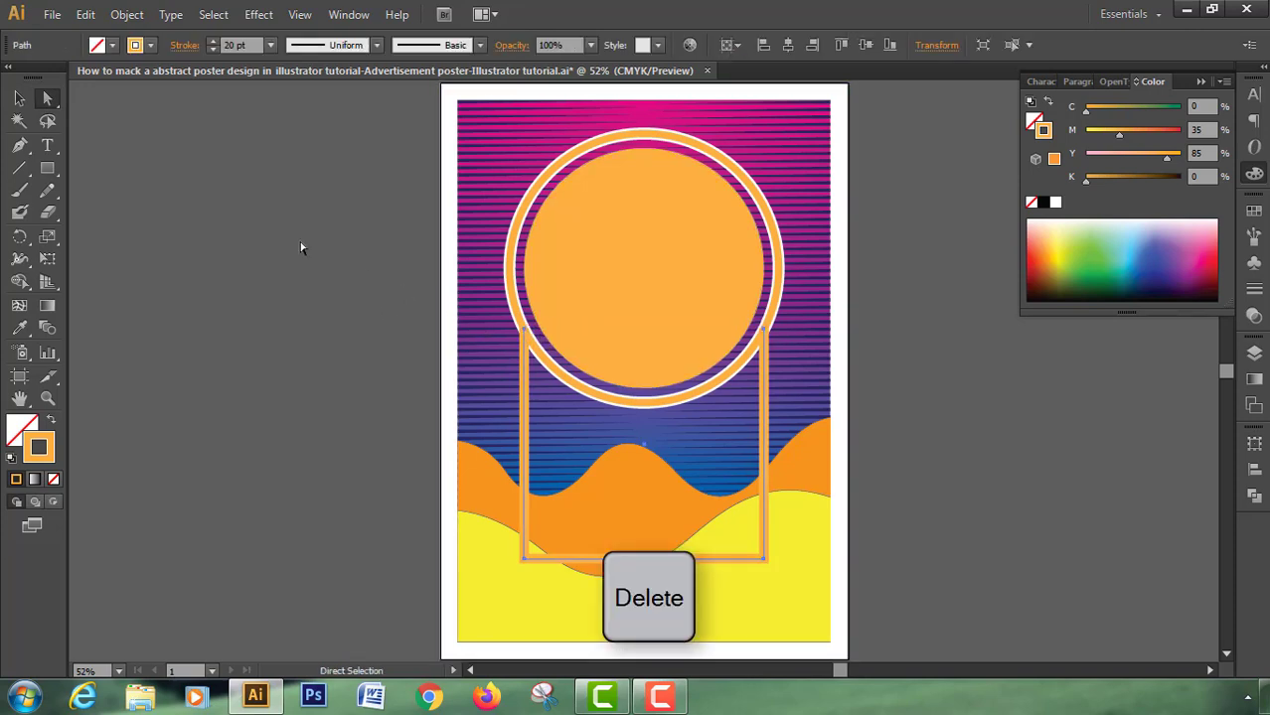
click(20, 97)
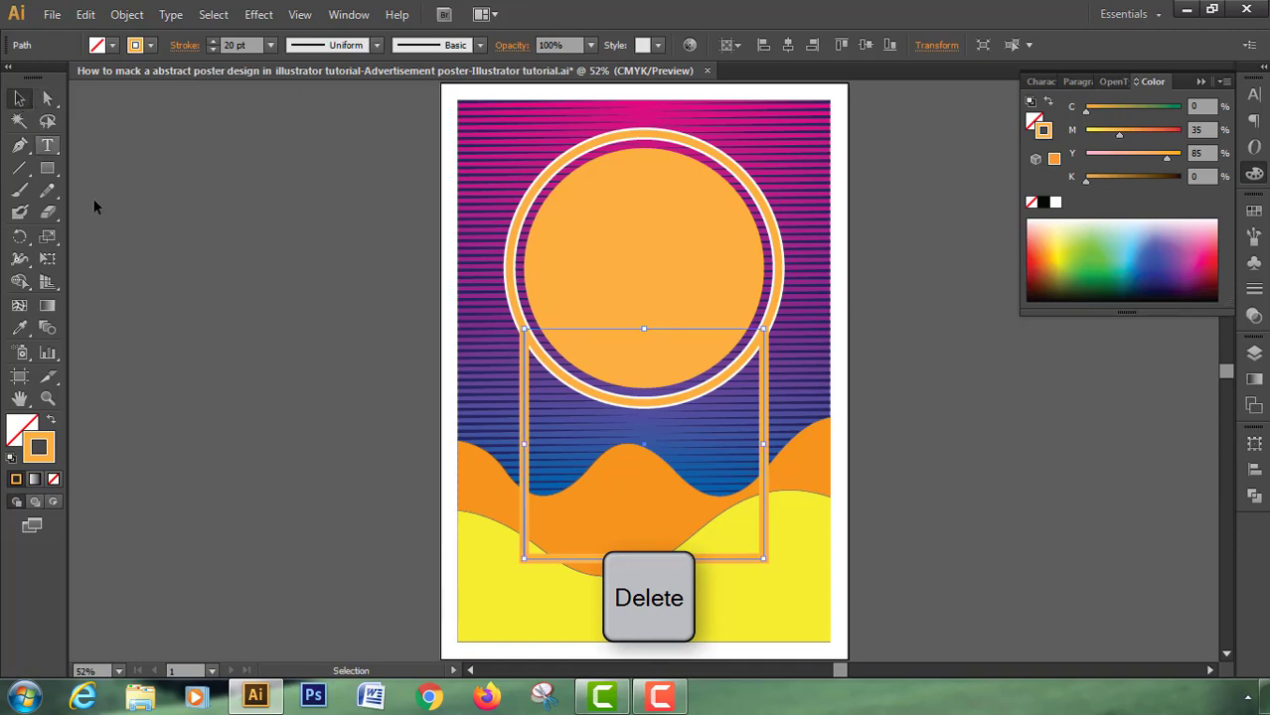
- Copy the open three-sided frame and paste the duplicate directly in front of it
click(86, 14)
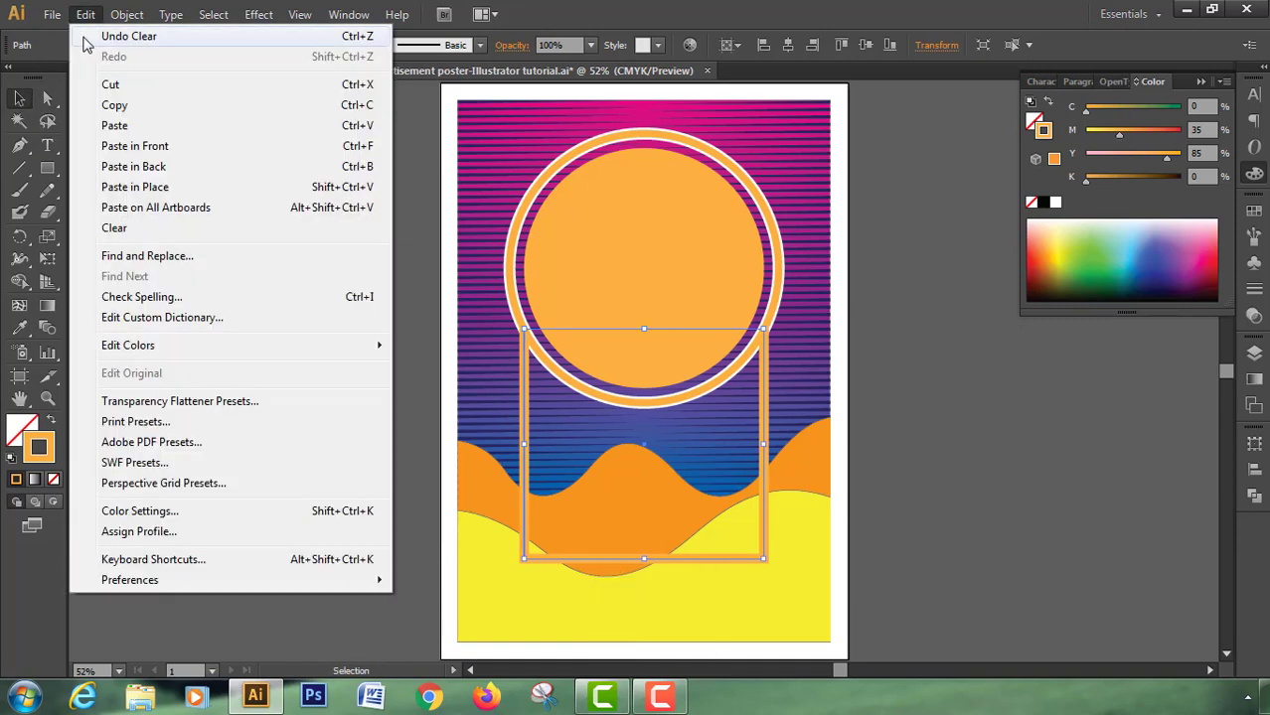
click(110, 105)
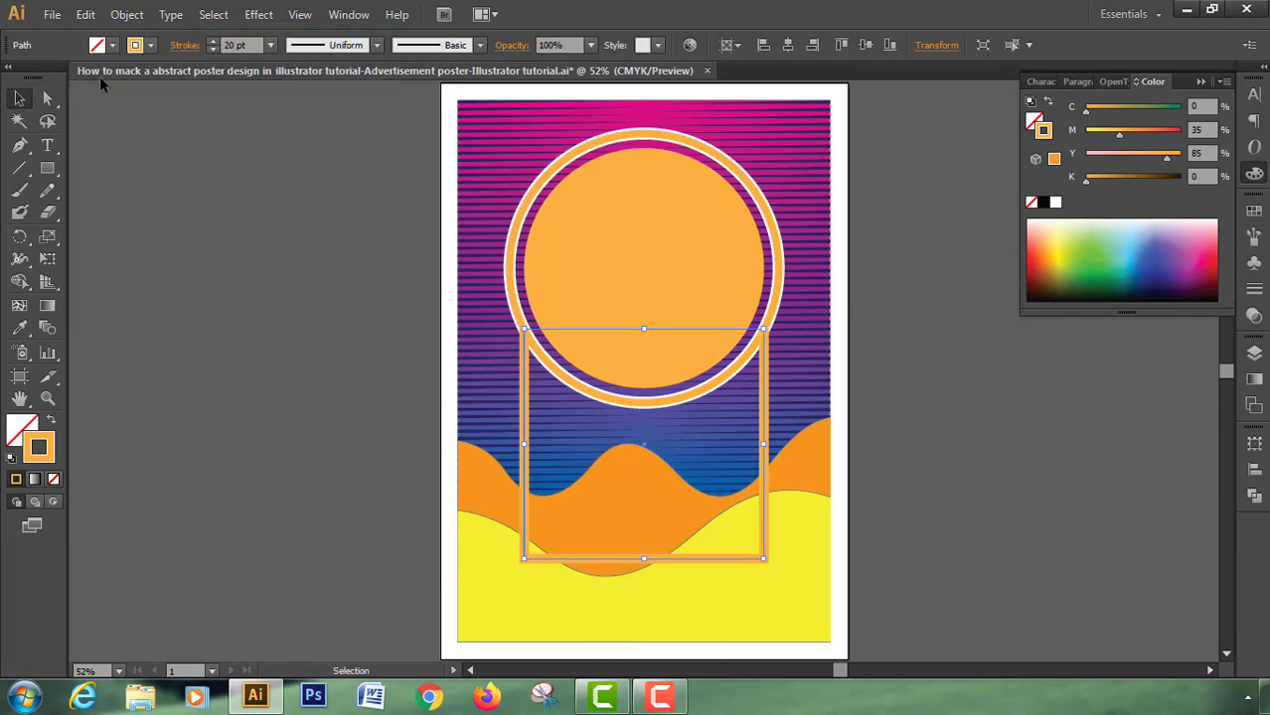
click(85, 15)
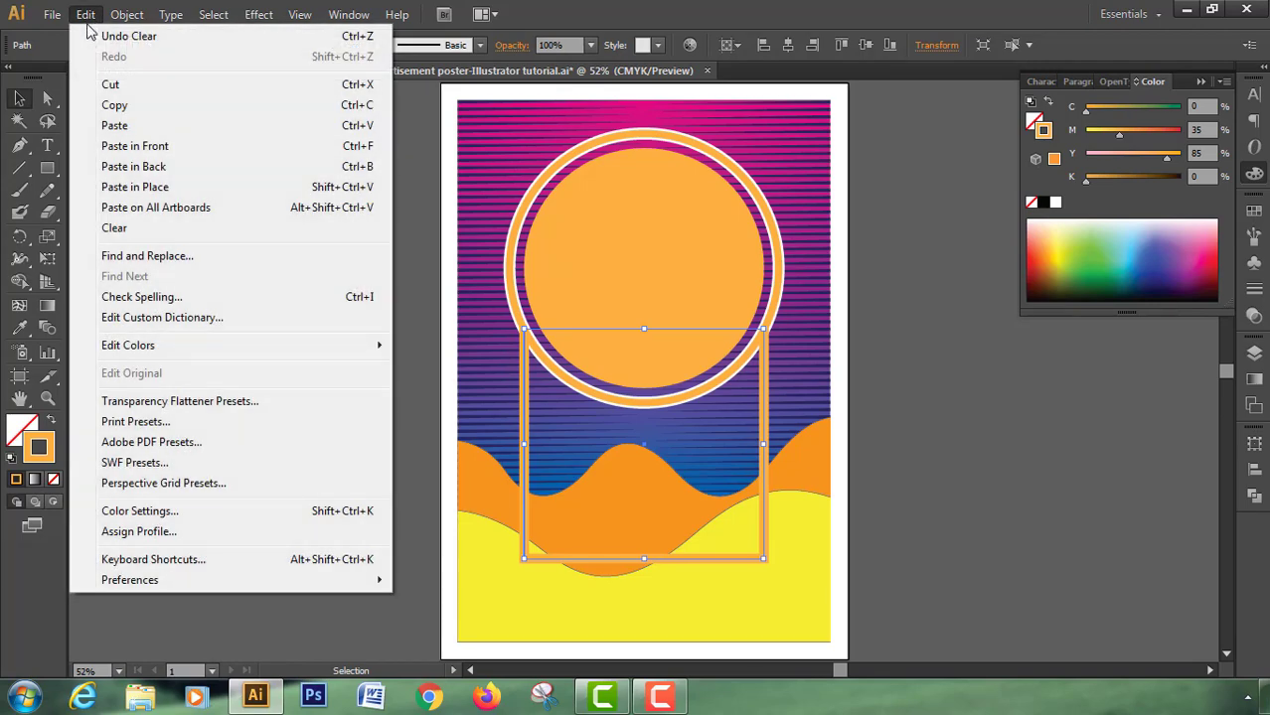
click(127, 149)
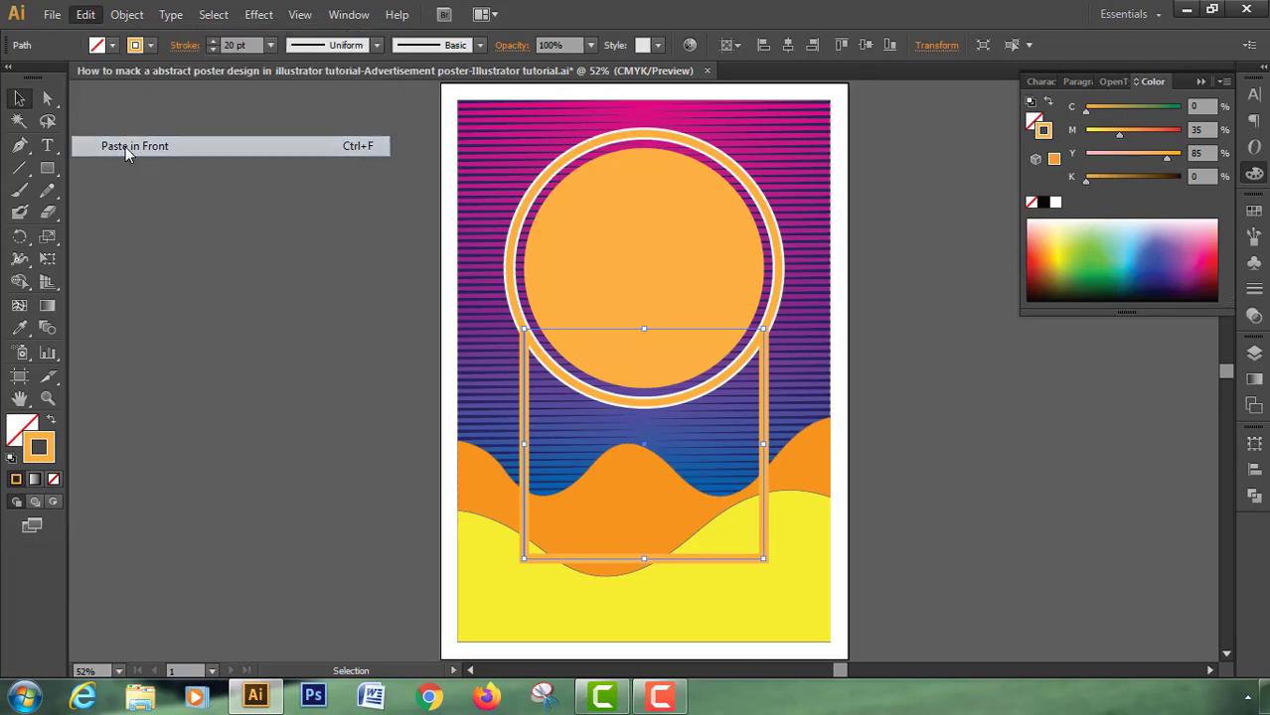
- Give the pasted frame copy a 5 pt white stroke and deselect it
click(271, 45)
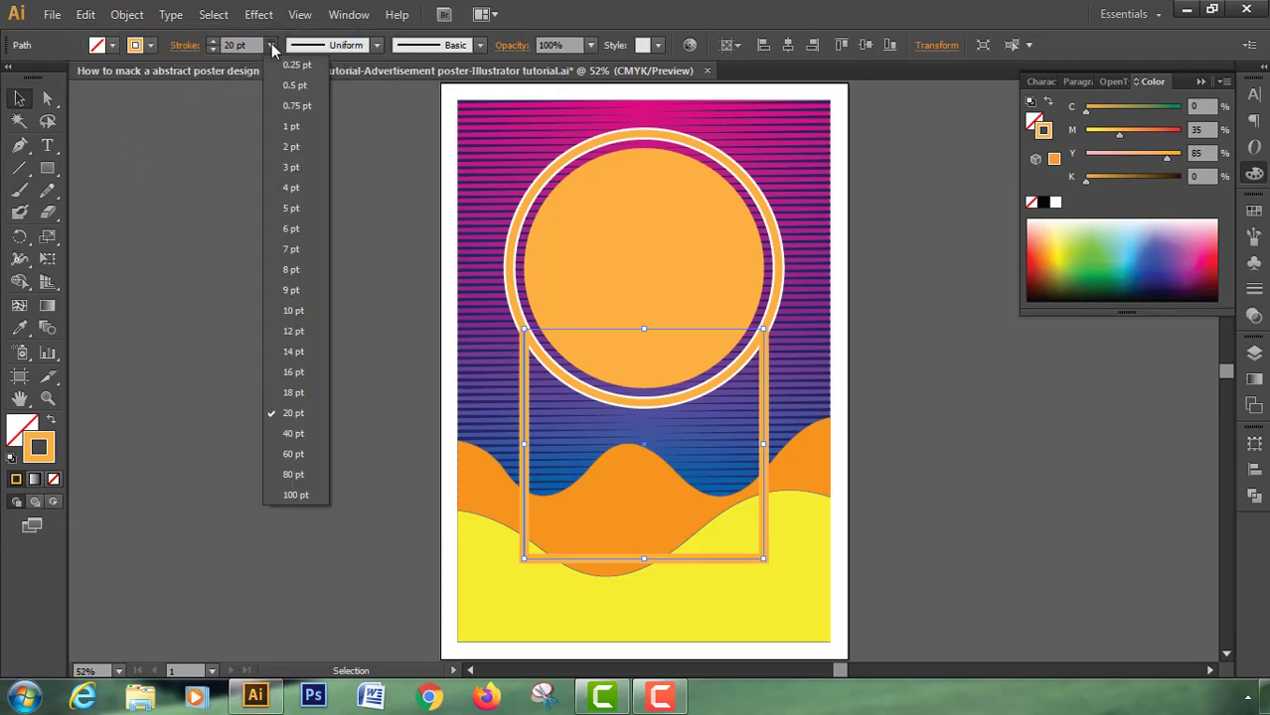
click(294, 208)
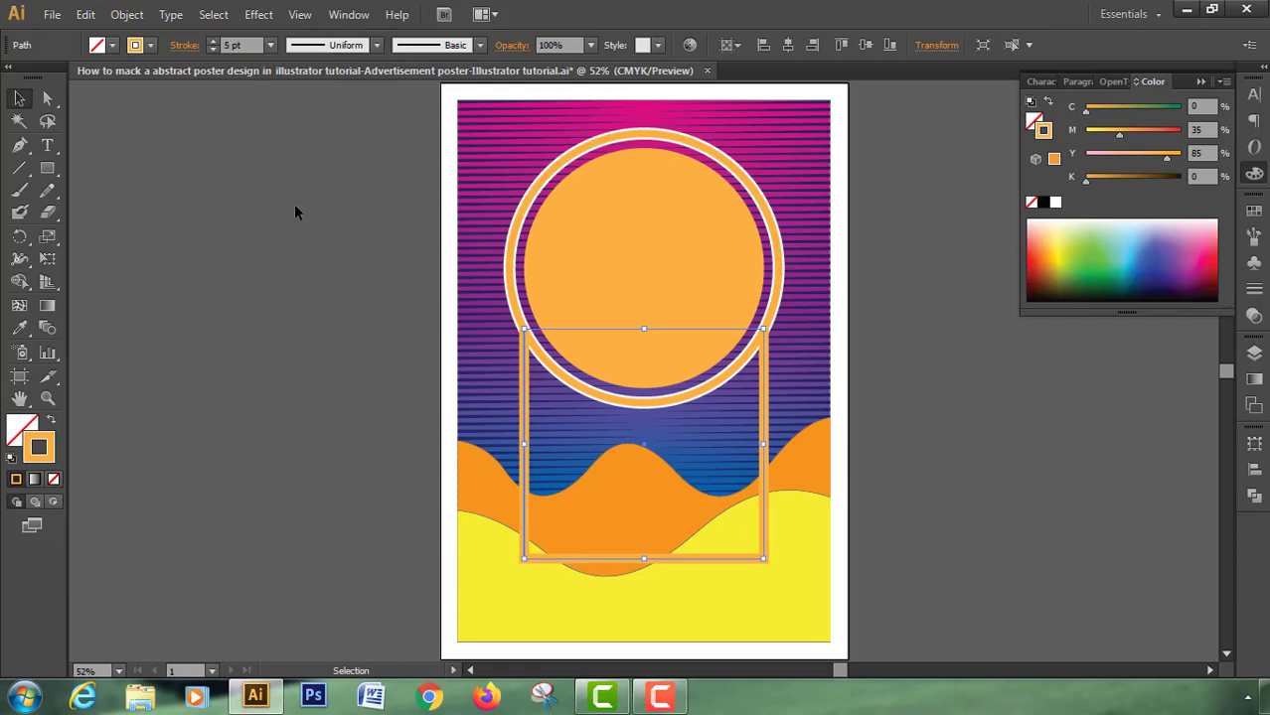
click(149, 45)
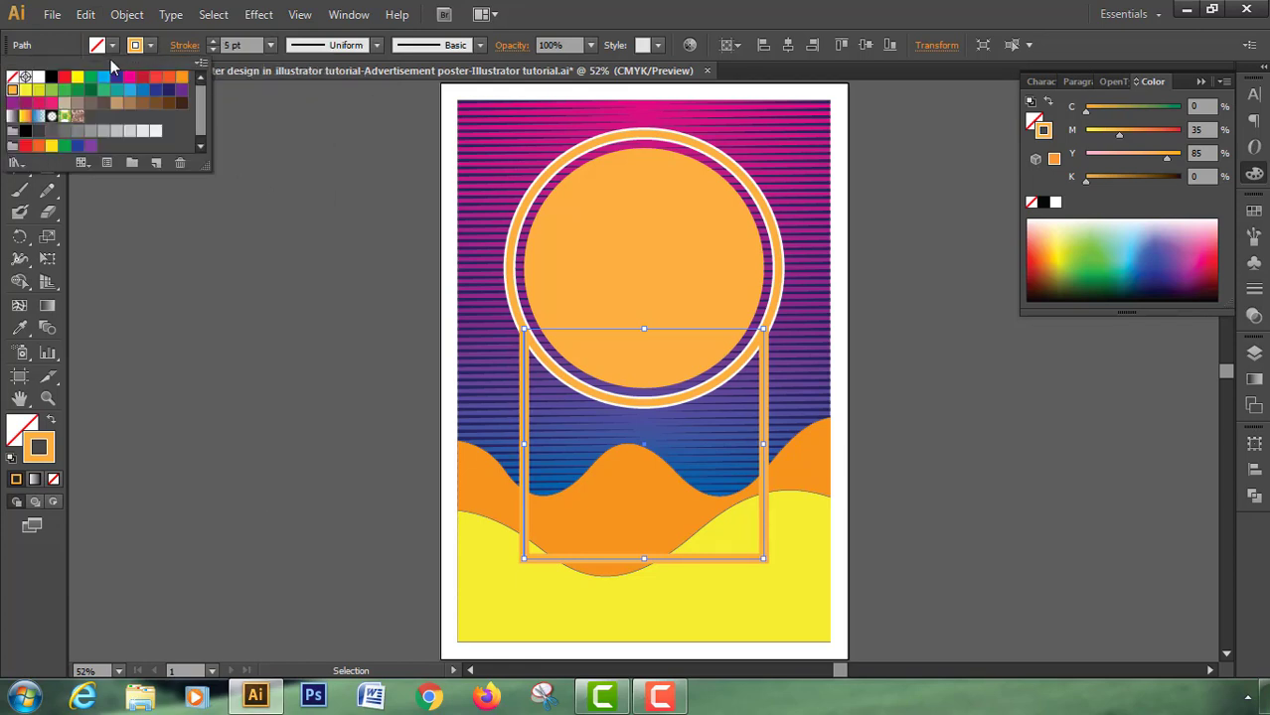
click(38, 80)
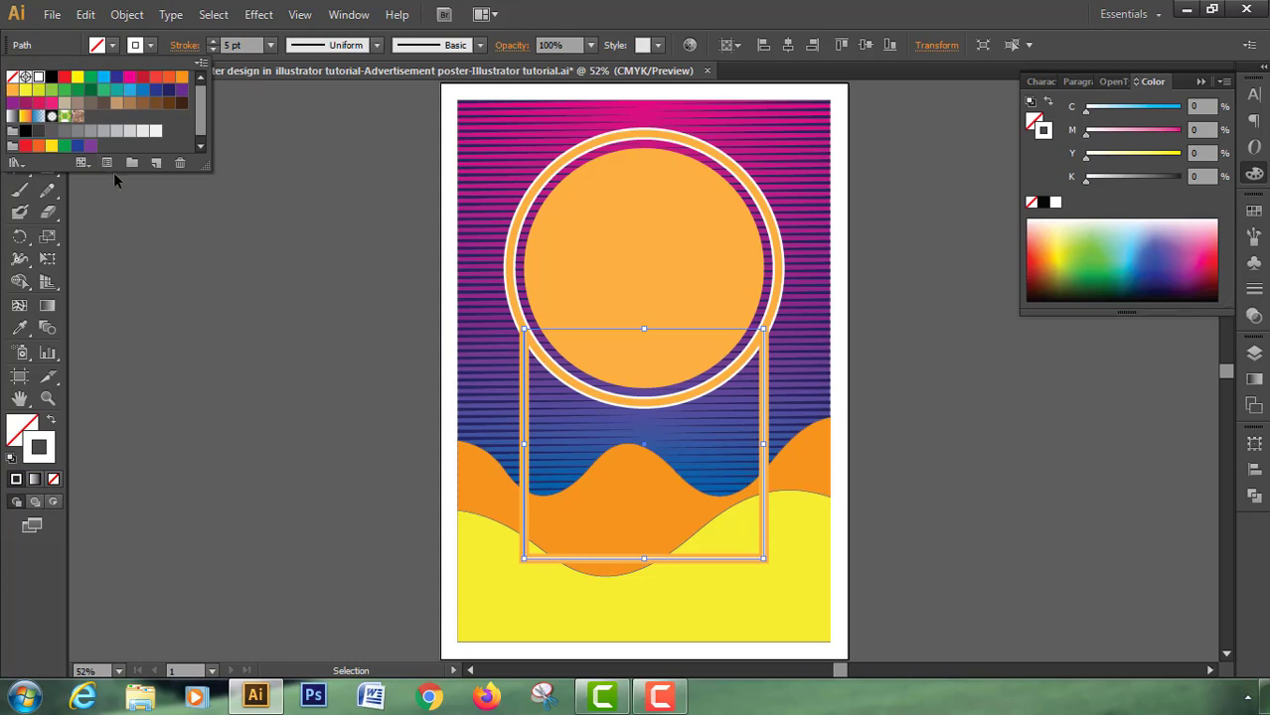
click(315, 353)
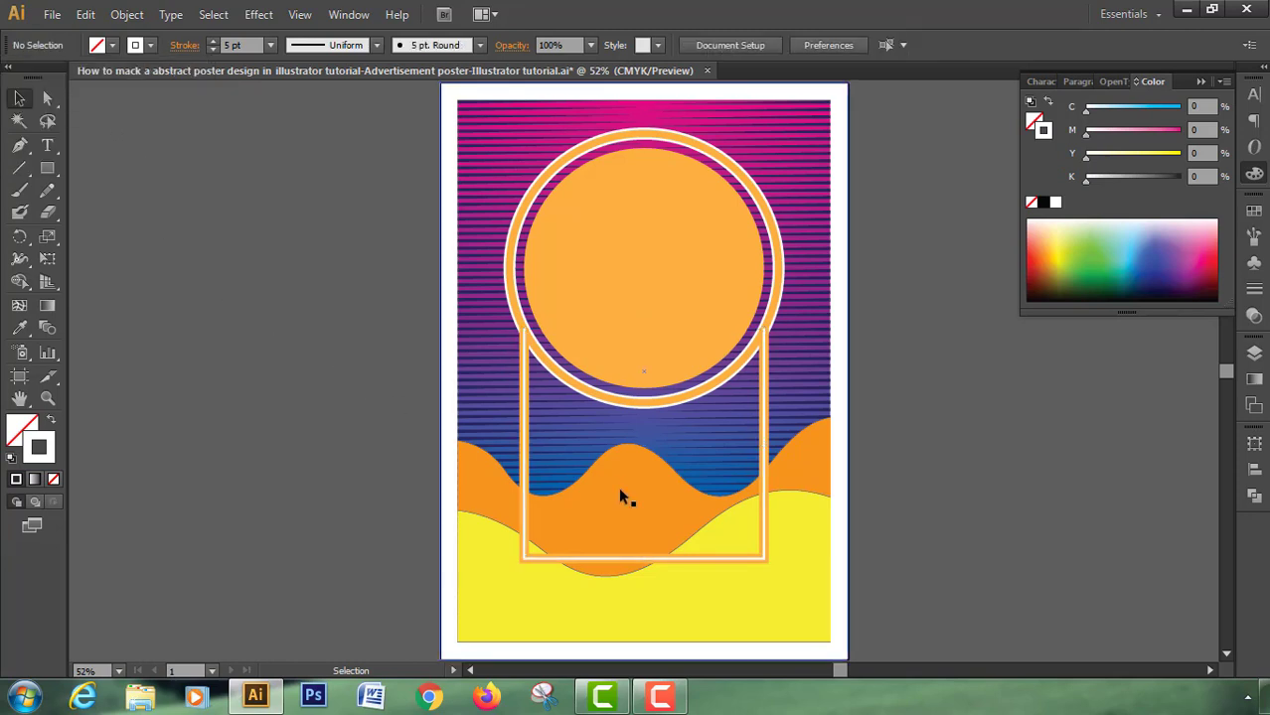
- Bring the clipped orange and yellow wave group to the front so it covers the frame's lower part
click(822, 562)
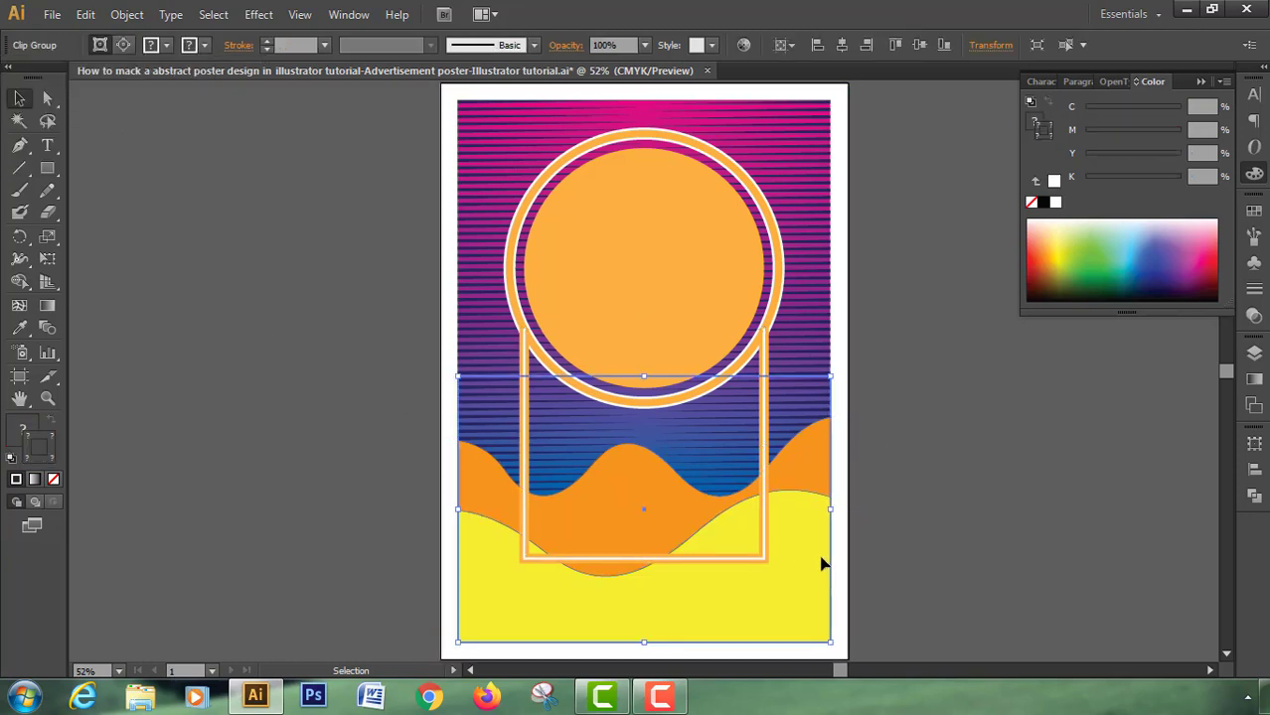
right_click(821, 558)
mouse_move(849, 529)
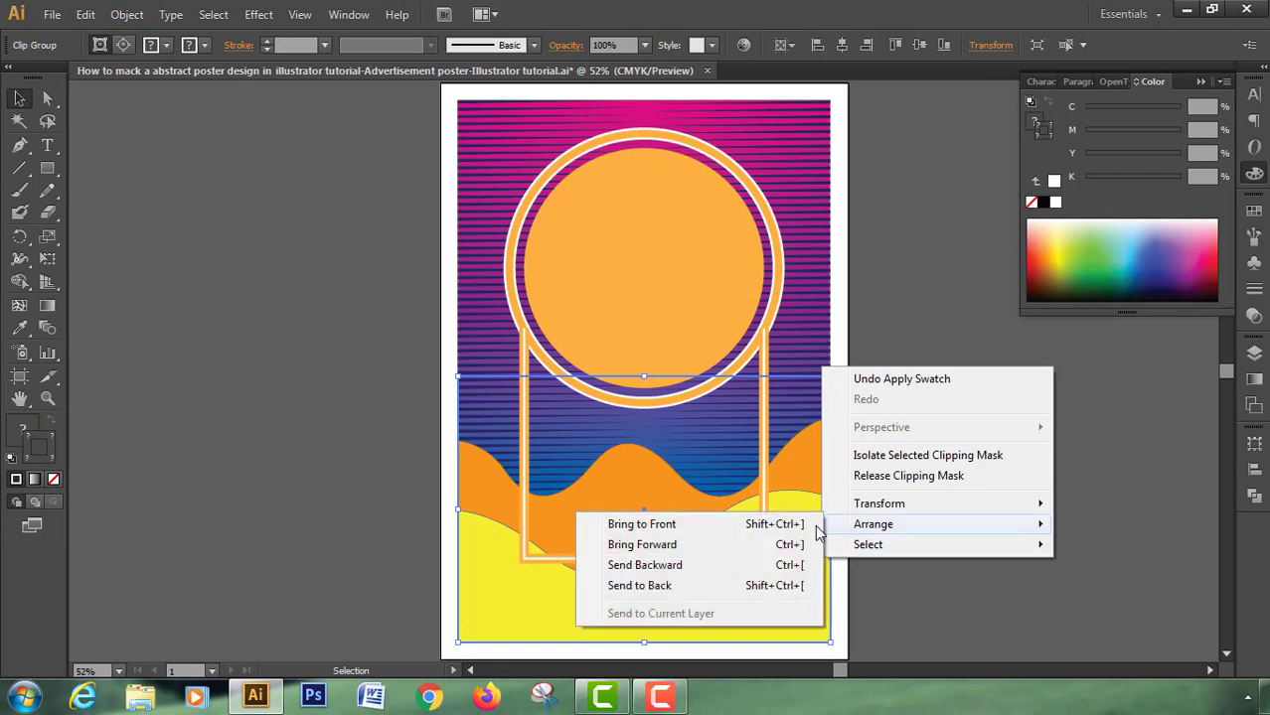
click(794, 527)
click(922, 511)
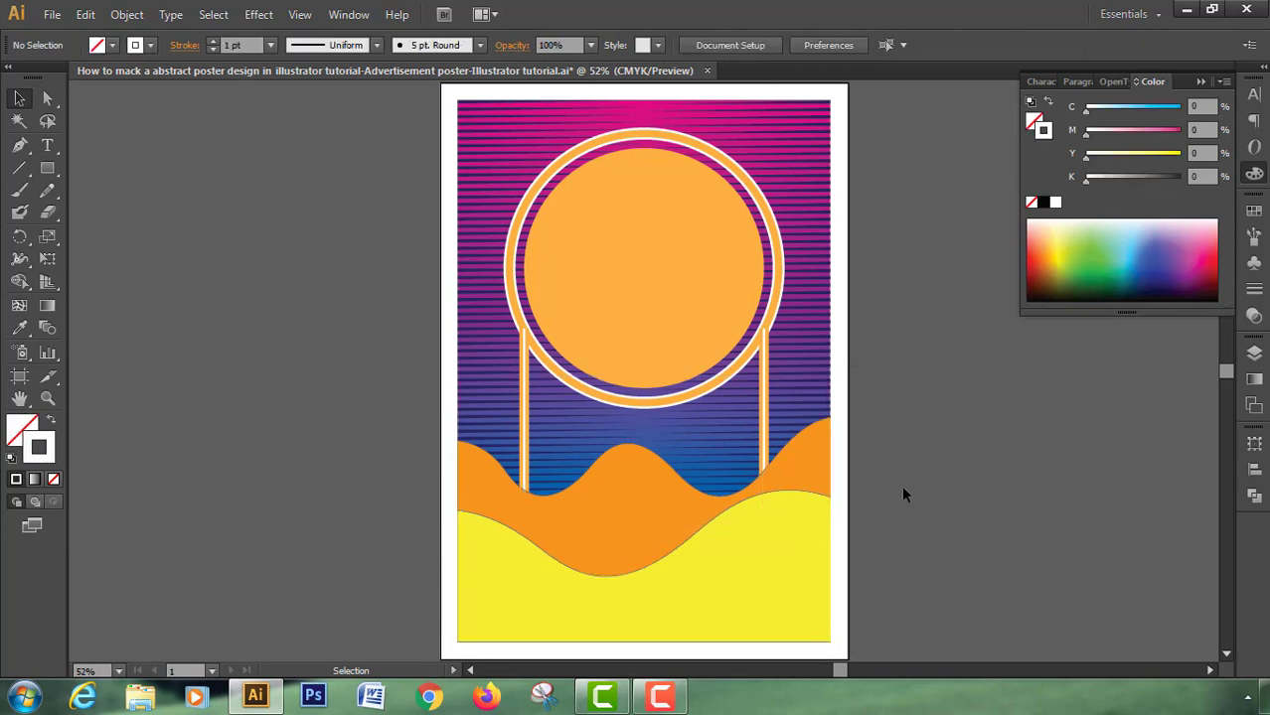
- Select the inner circle together with the surrounding ring and bring them to the front
click(721, 263)
shift+click(769, 232)
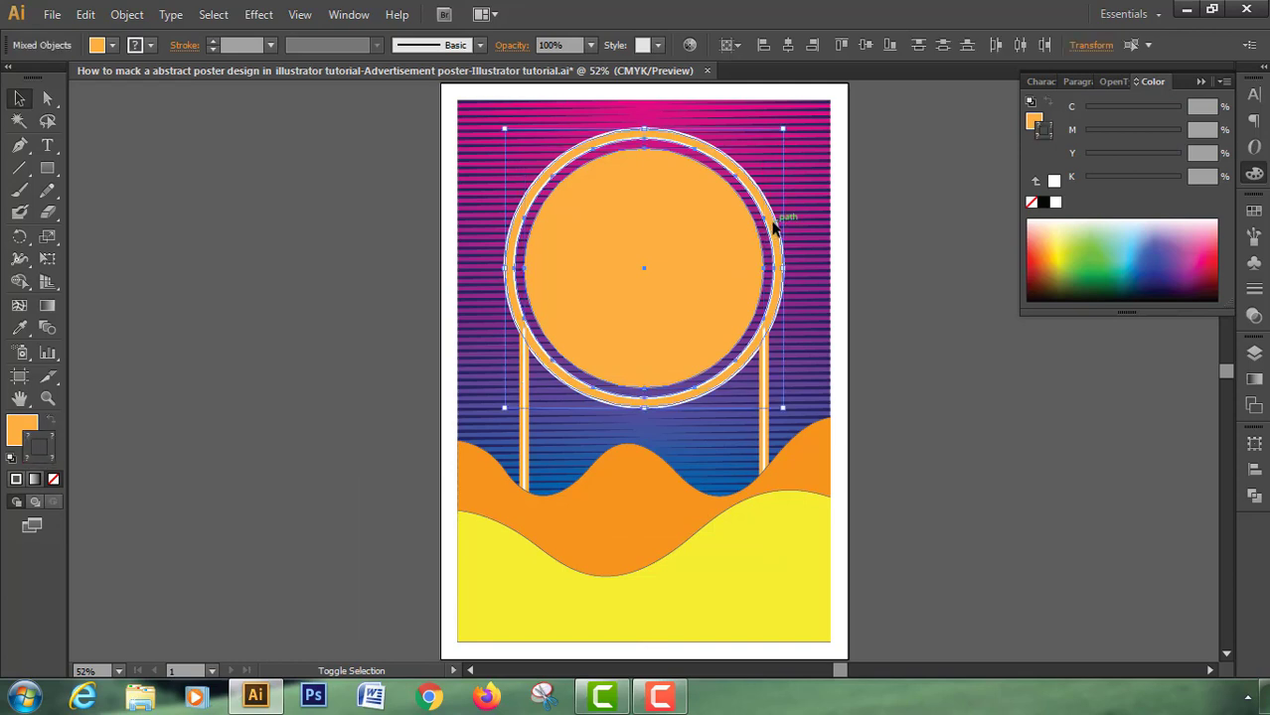
shift+click(772, 222)
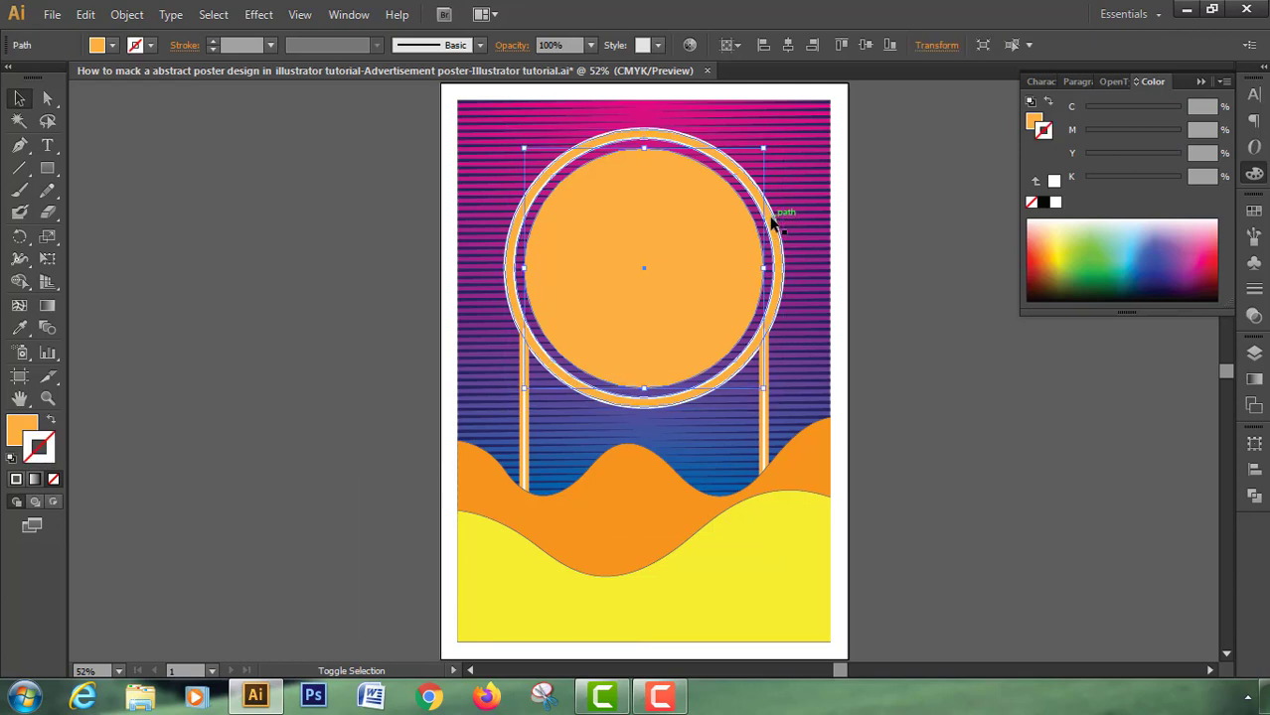
shift+click(771, 216)
right_click(772, 218)
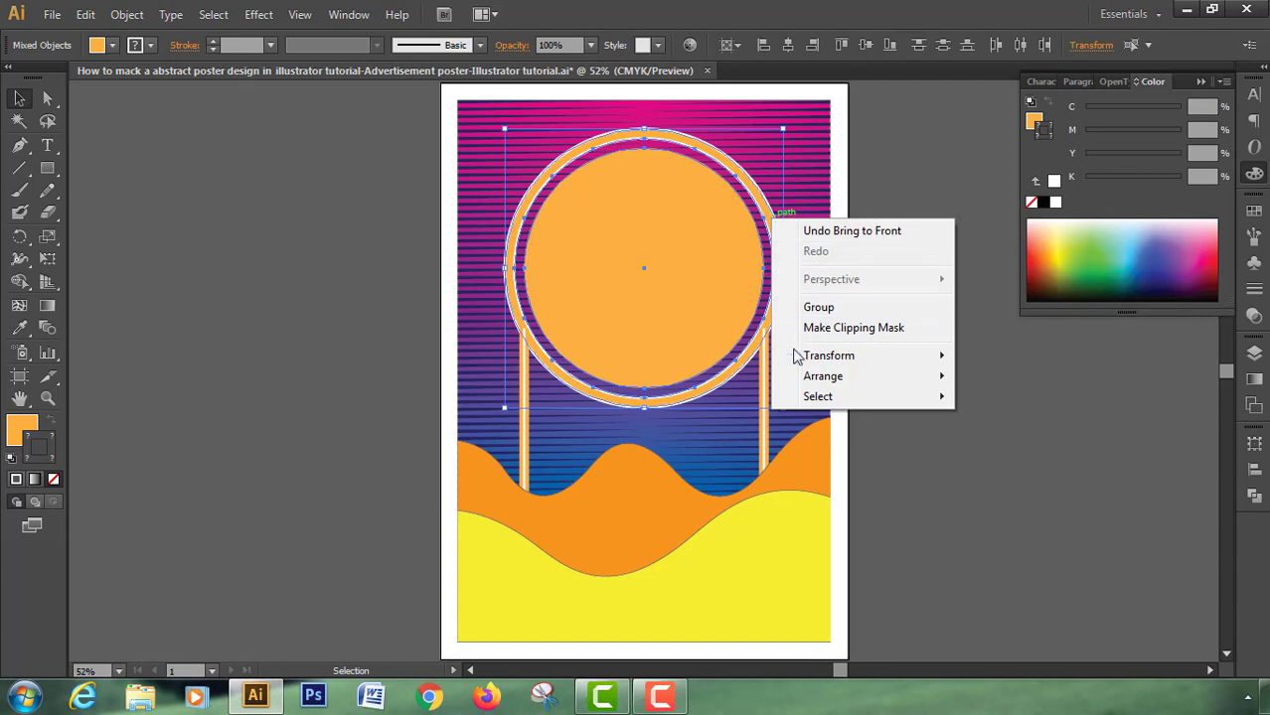
mouse_move(871, 380)
click(991, 380)
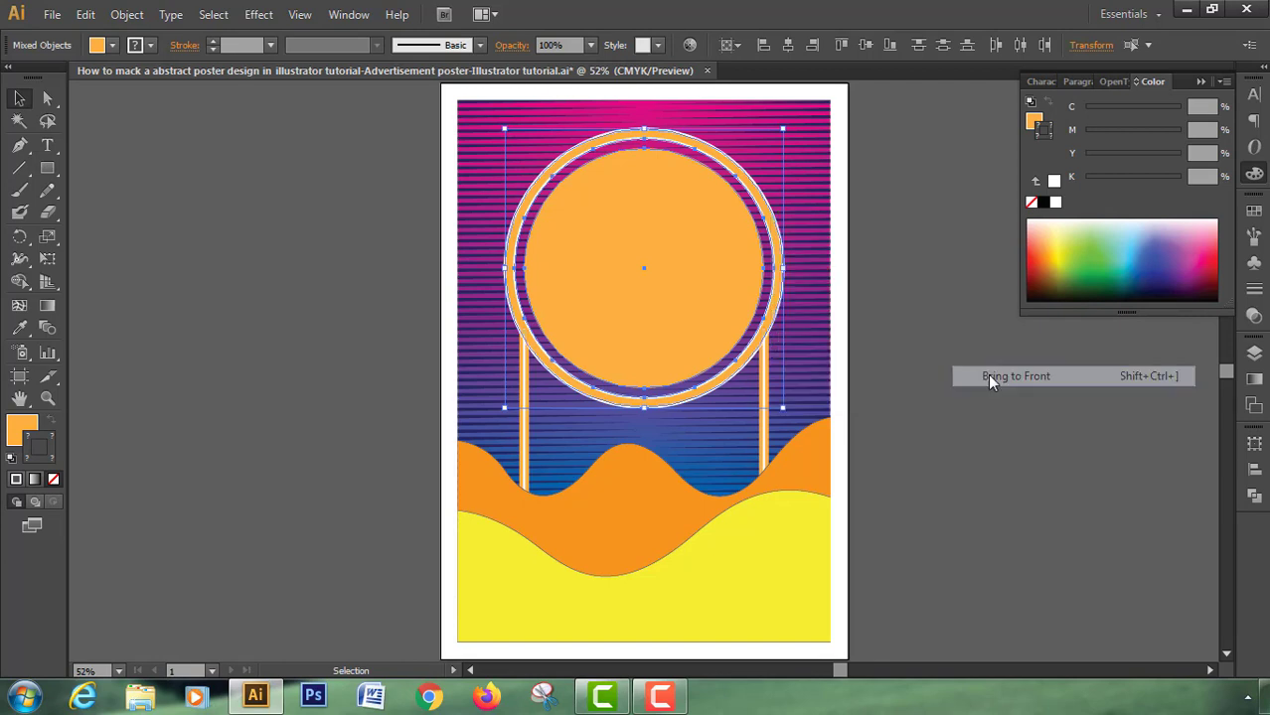
click(981, 373)
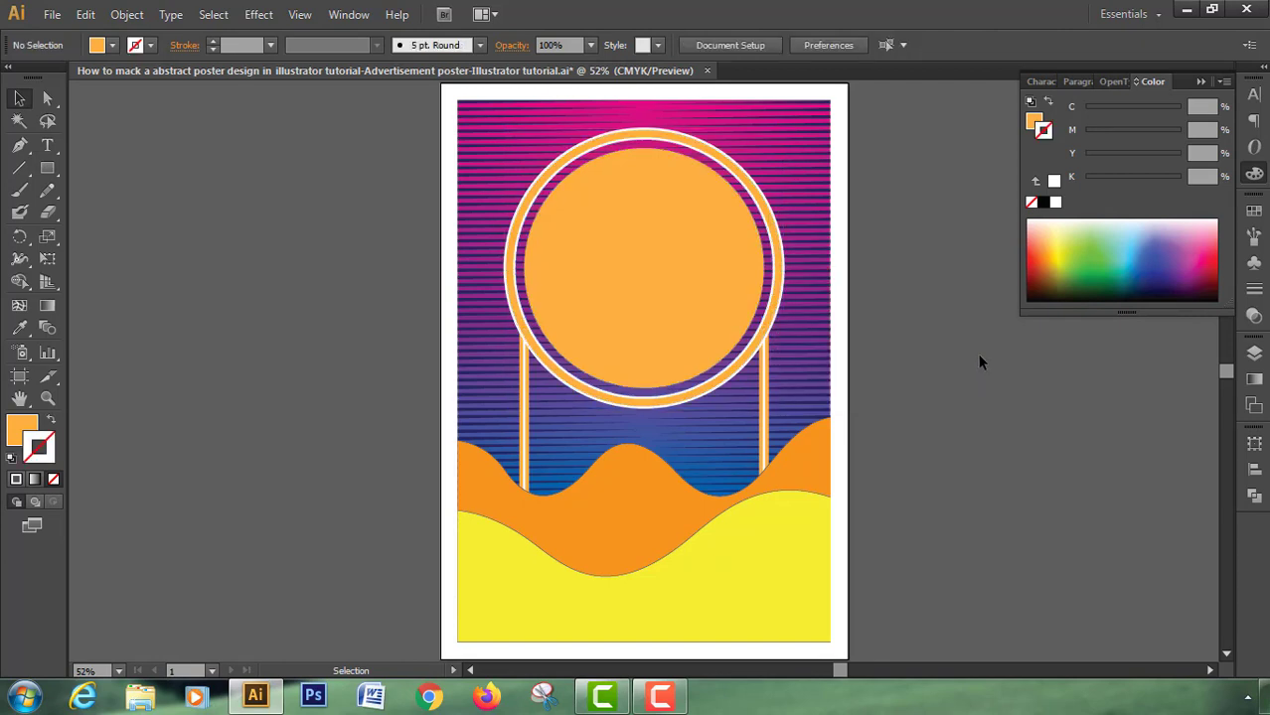
click(708, 297)
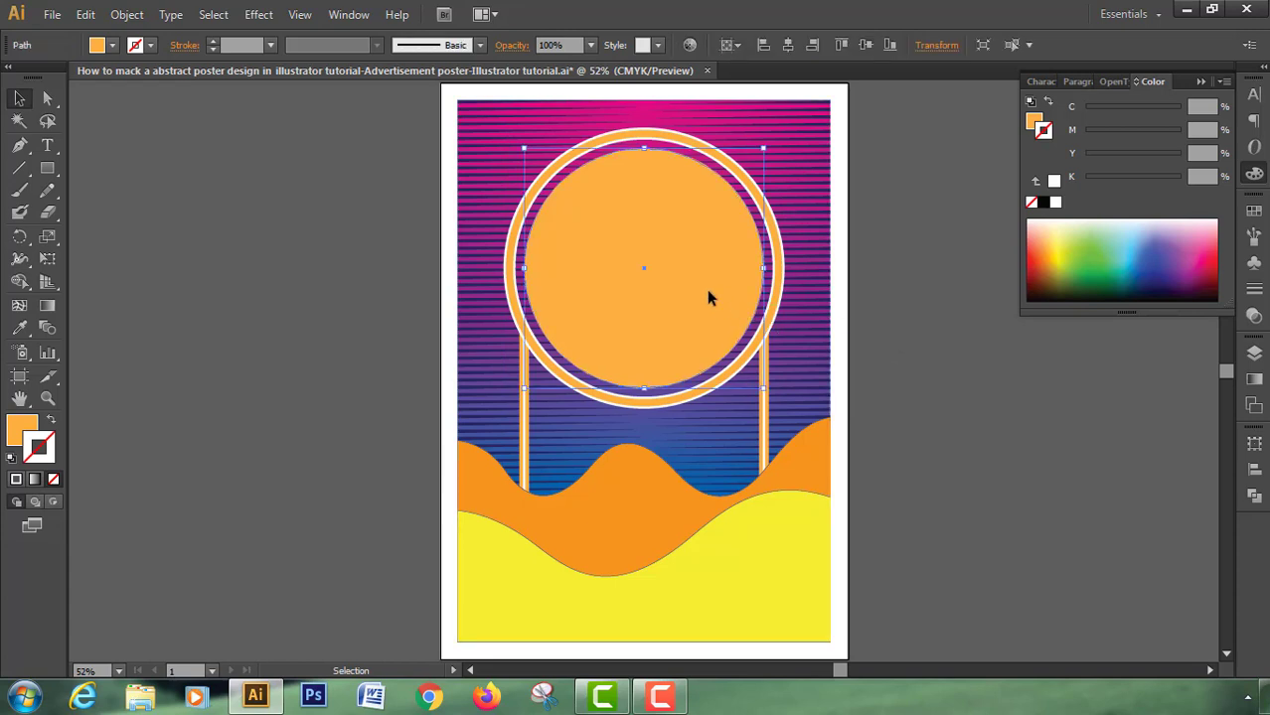
click(1253, 214)
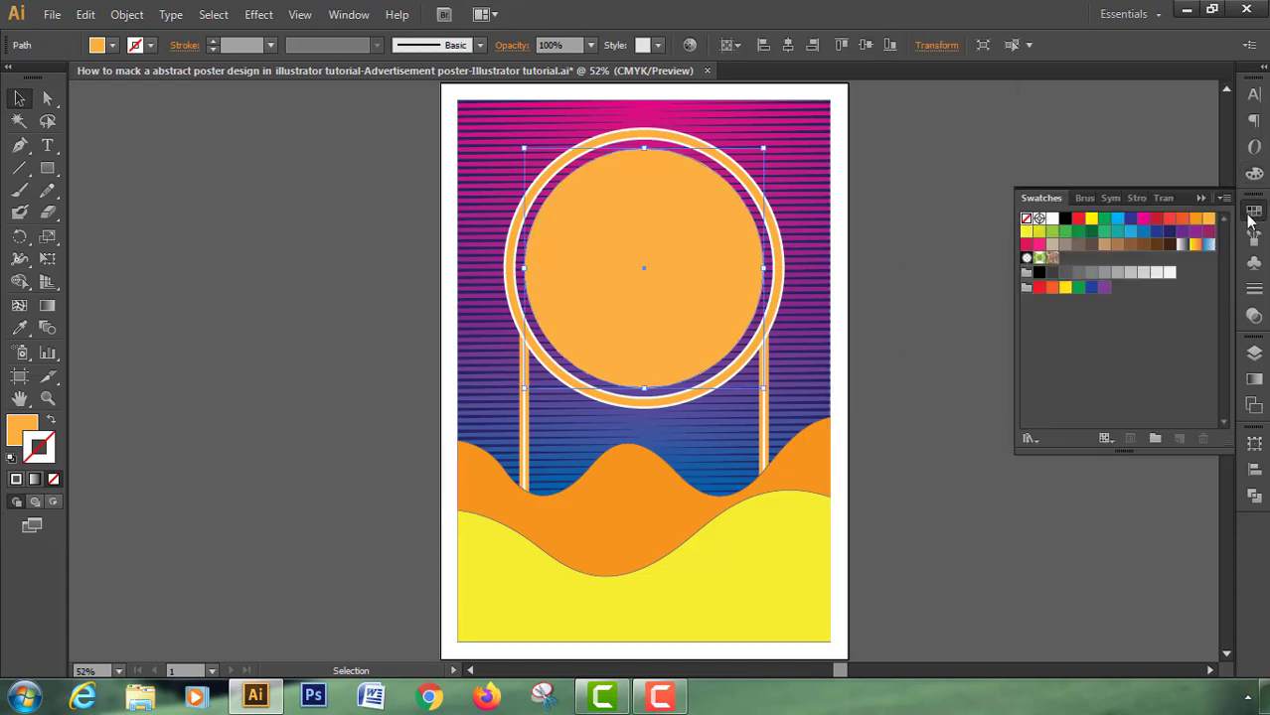
click(1156, 232)
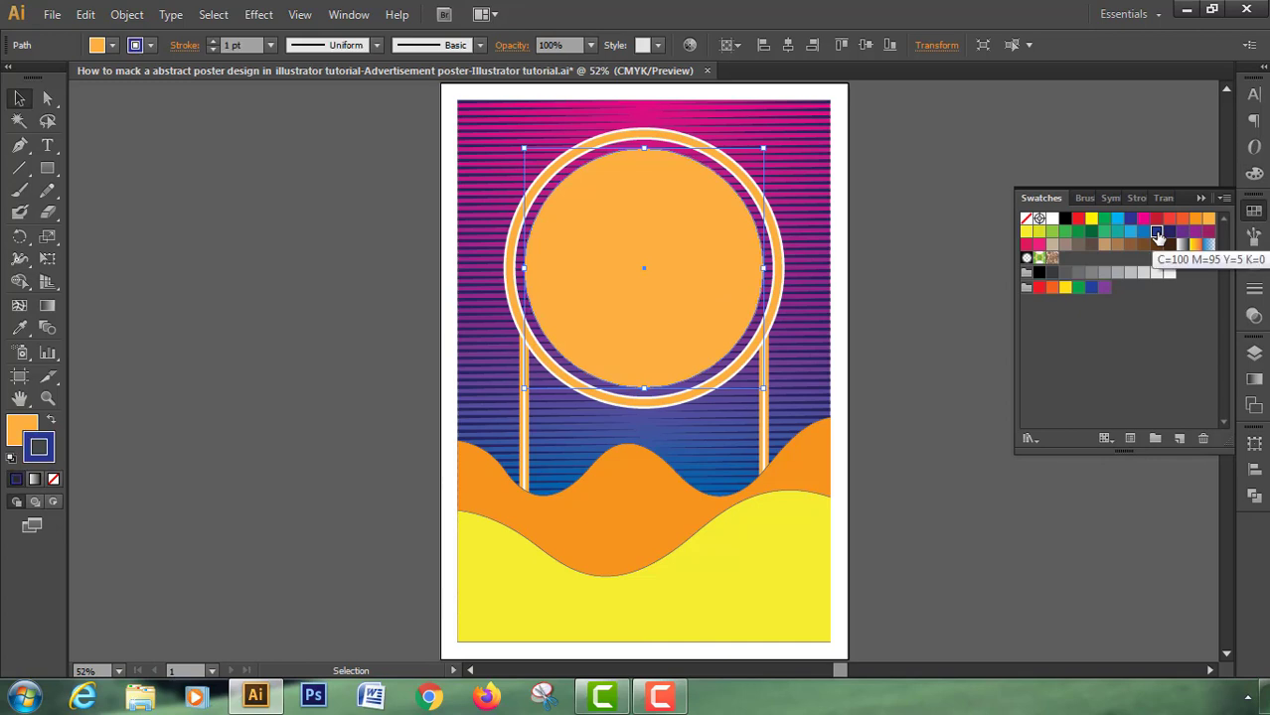
click(56, 480)
- Fill the inner circle with the dark navy swatch C=100 M=100 Y=25 K=25 and deselect it
click(22, 427)
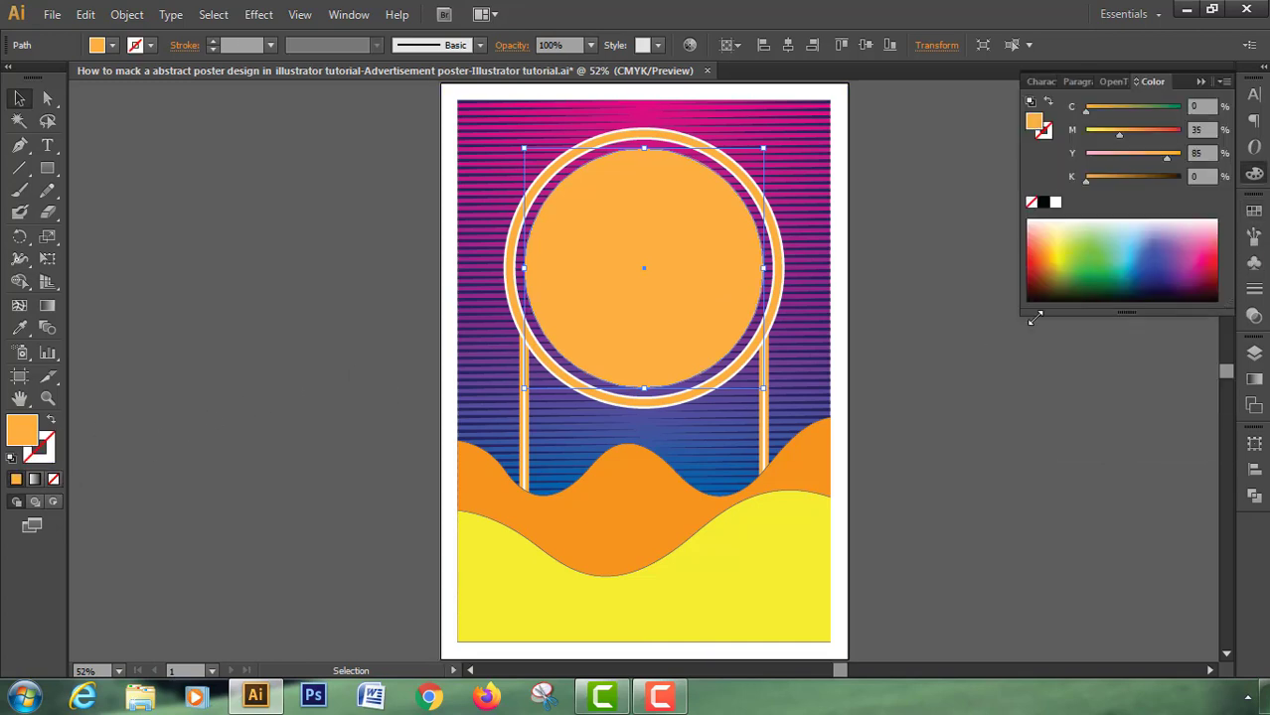
click(1253, 210)
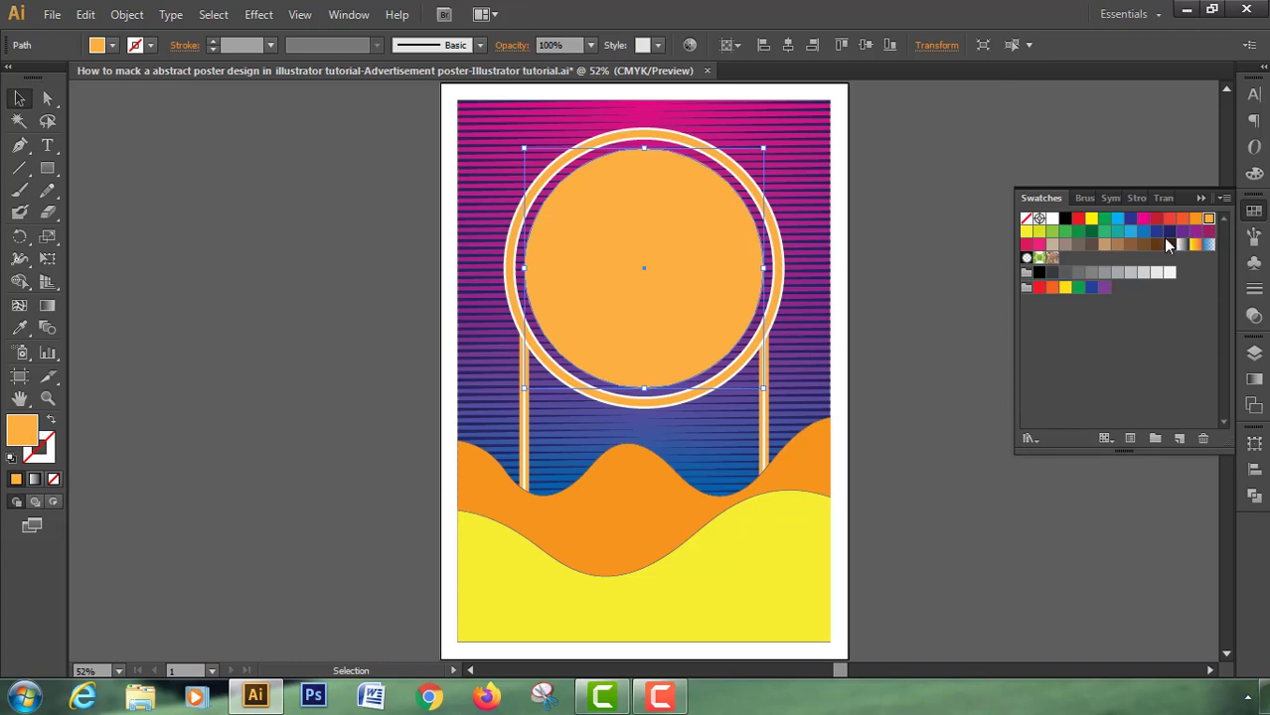
click(1157, 235)
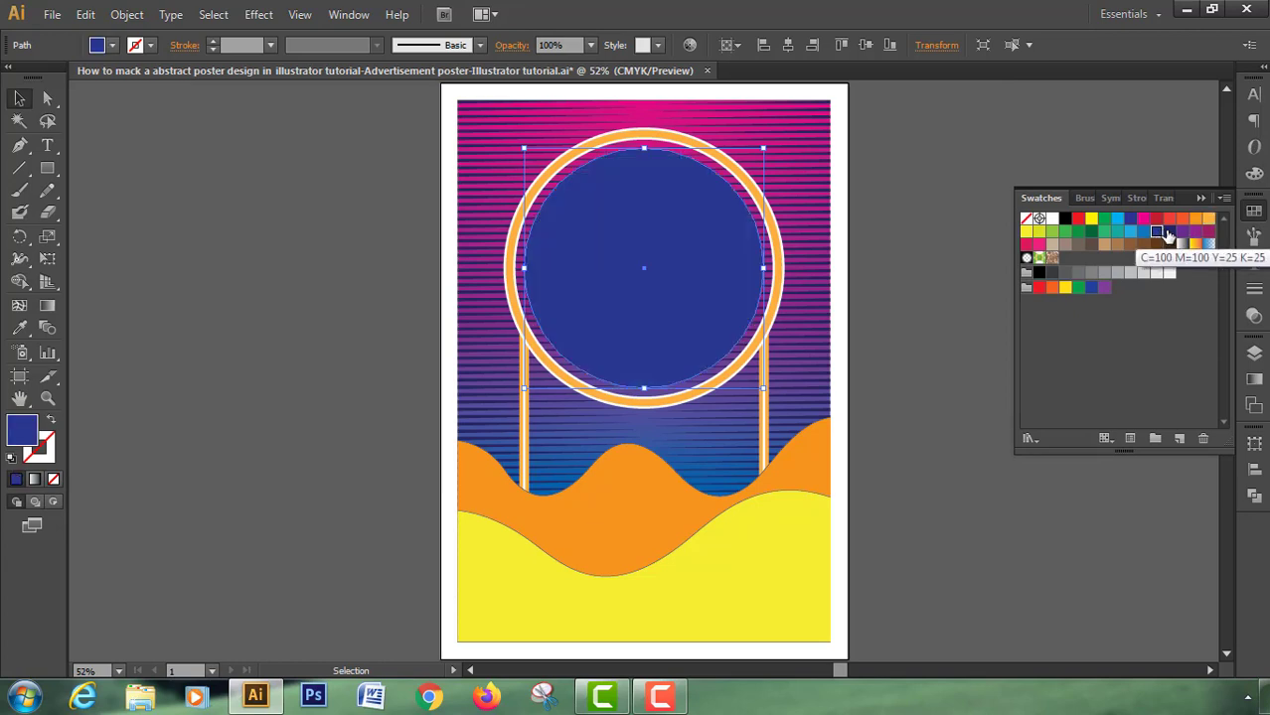
click(1169, 234)
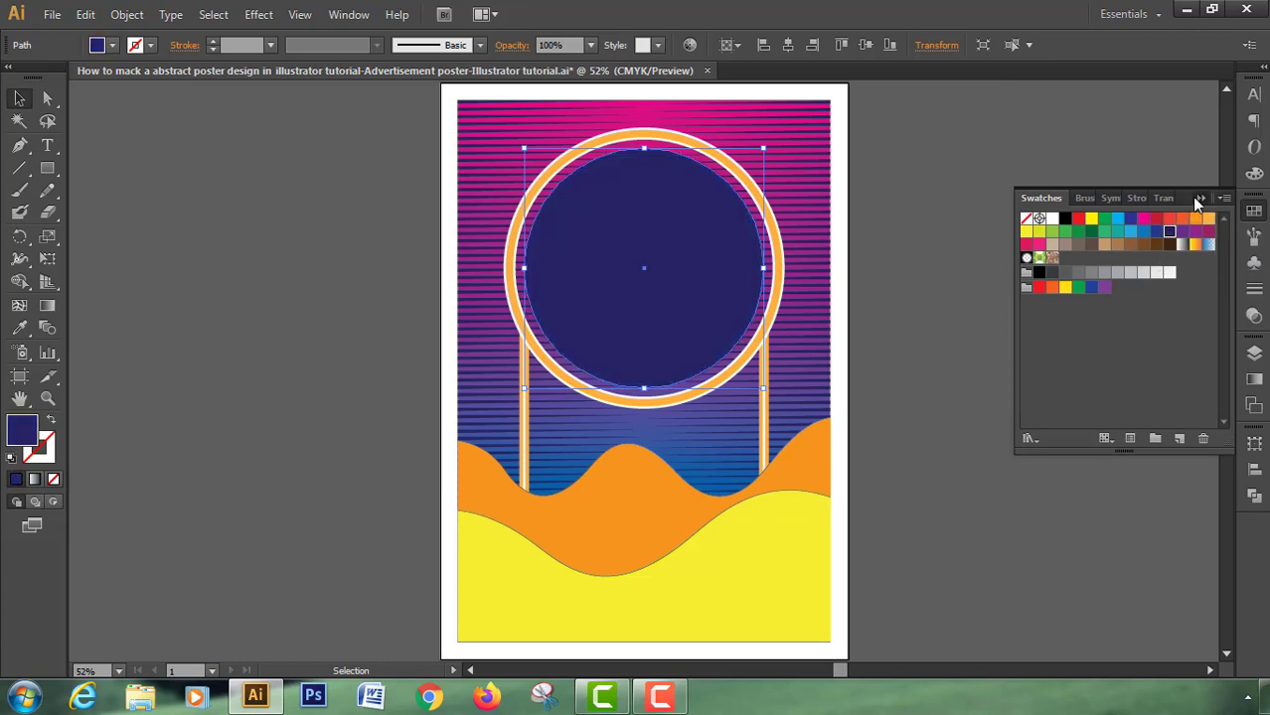
click(1192, 197)
click(1078, 214)
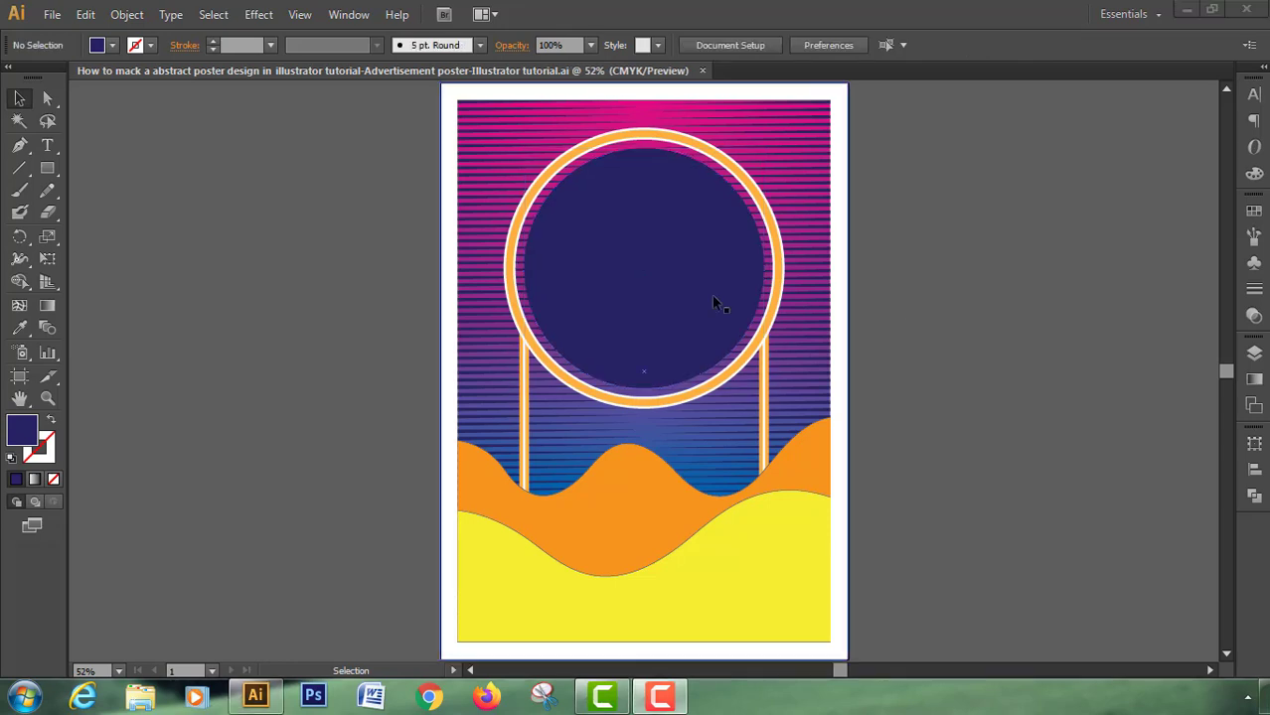
- Draw a straight vertical line with the Line Segment tool on the empty canvas to the right of the poster
click(15, 176)
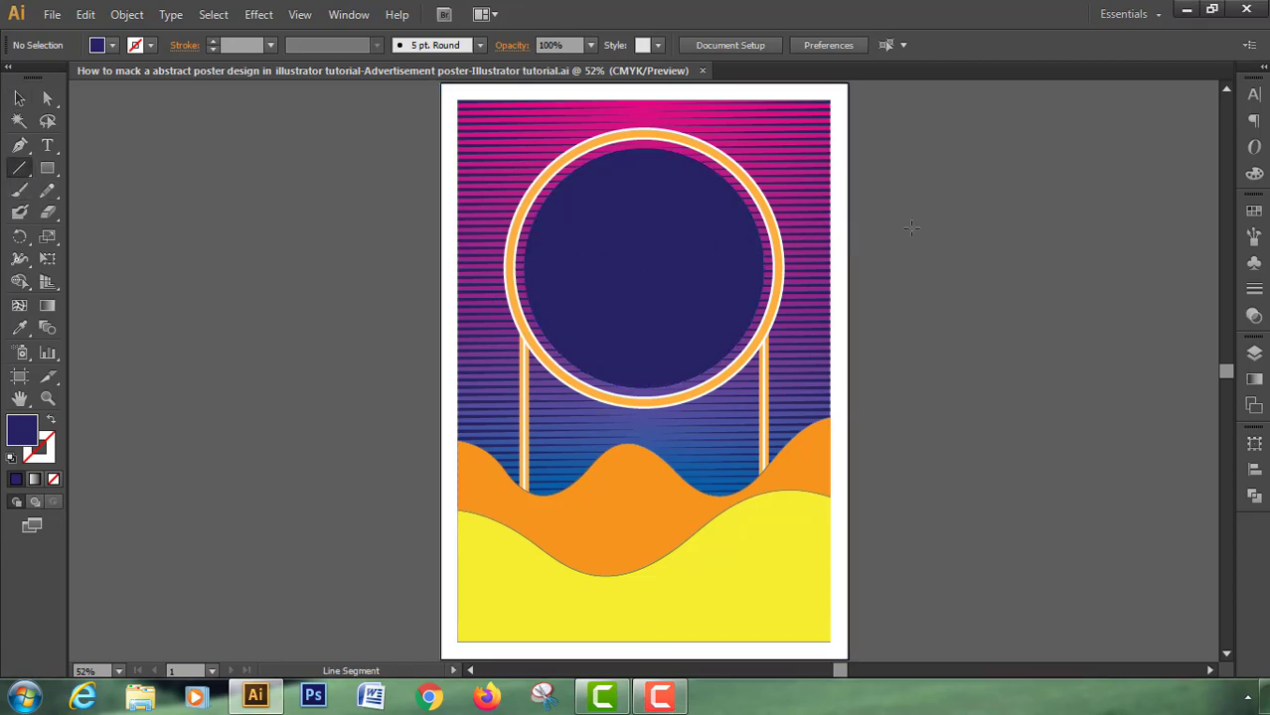
drag(911, 196, 923, 331)
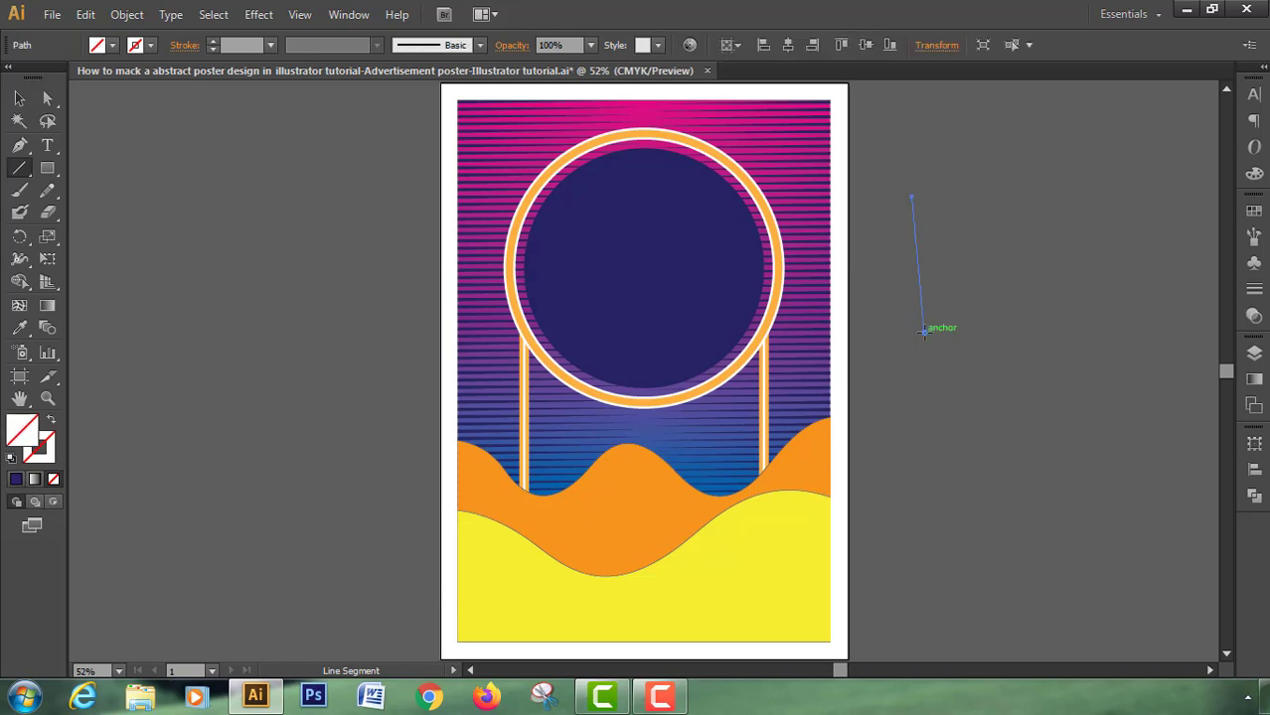
key(ctrl+z)
drag(911, 202, 912, 353)
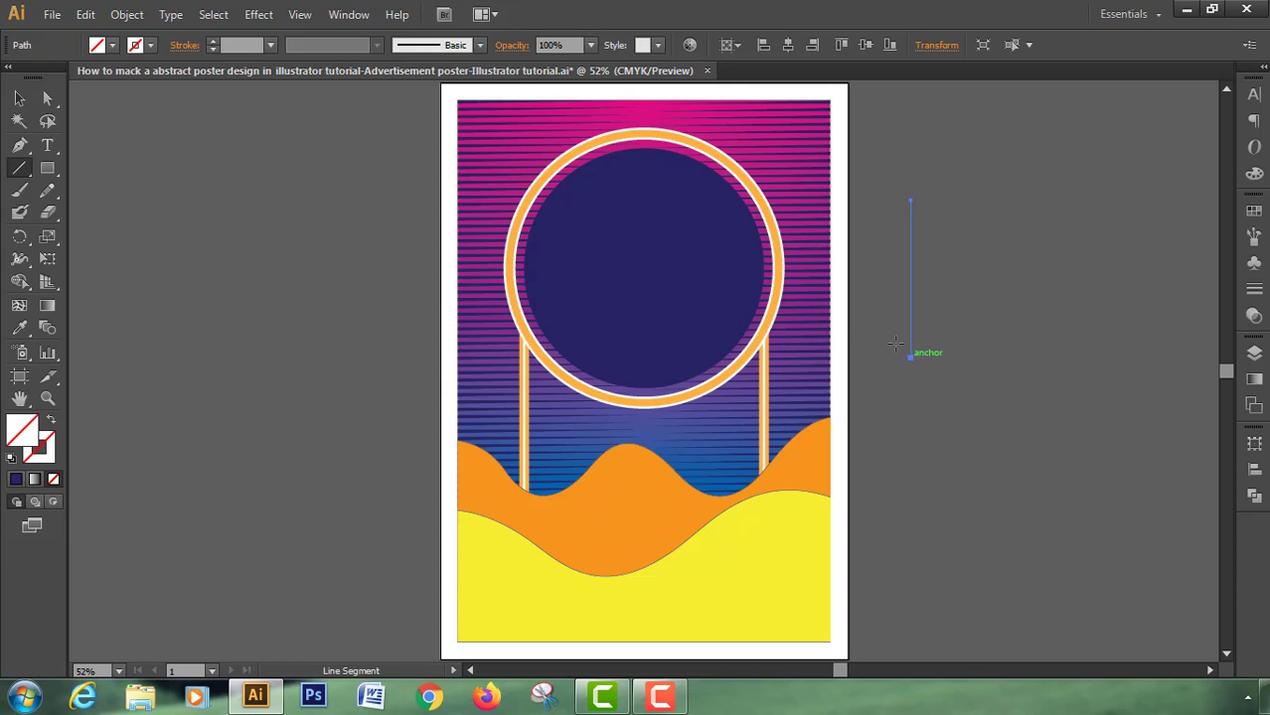
- Give the new vertical line a light blue stroke with a weight of 10 pt
click(151, 44)
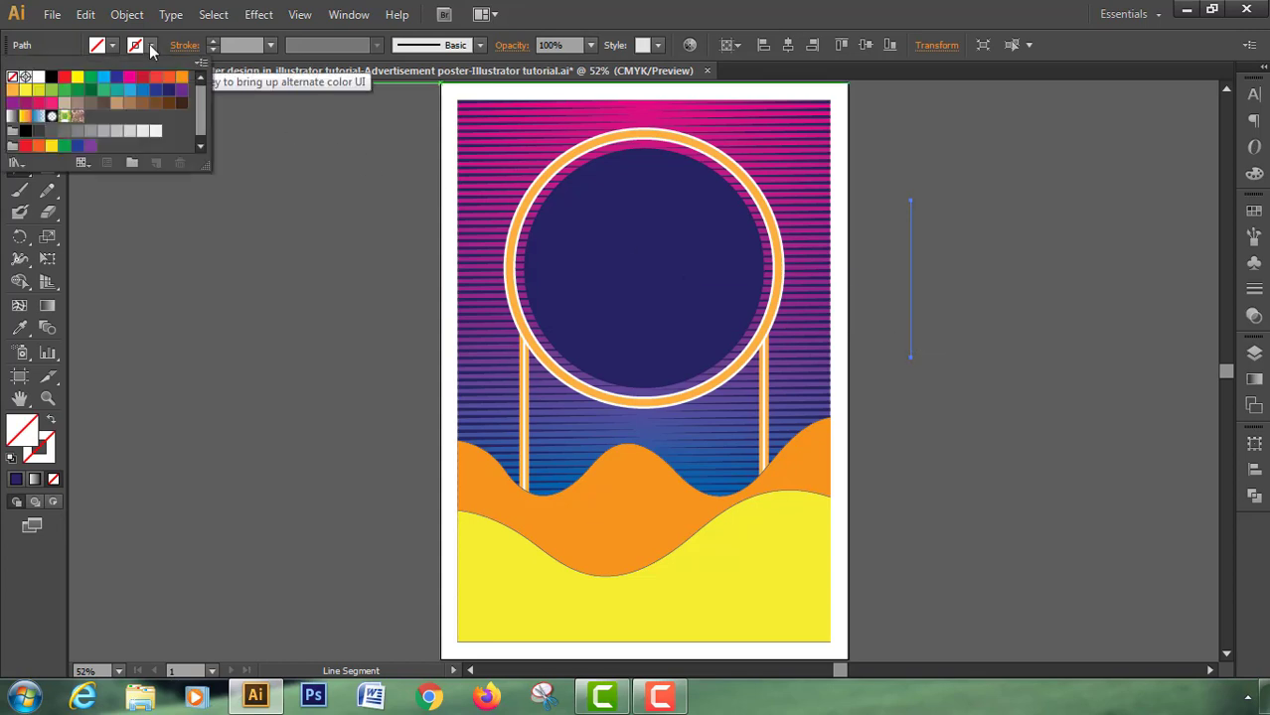
click(103, 79)
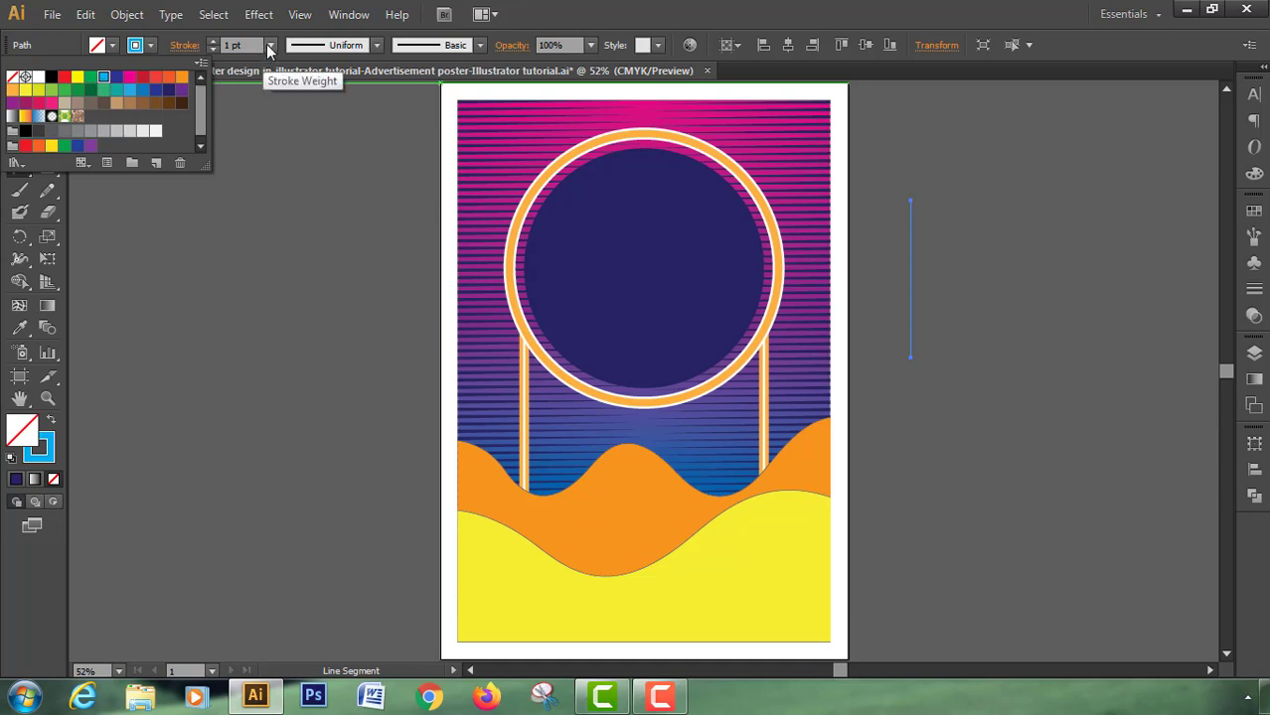
click(268, 50)
click(268, 49)
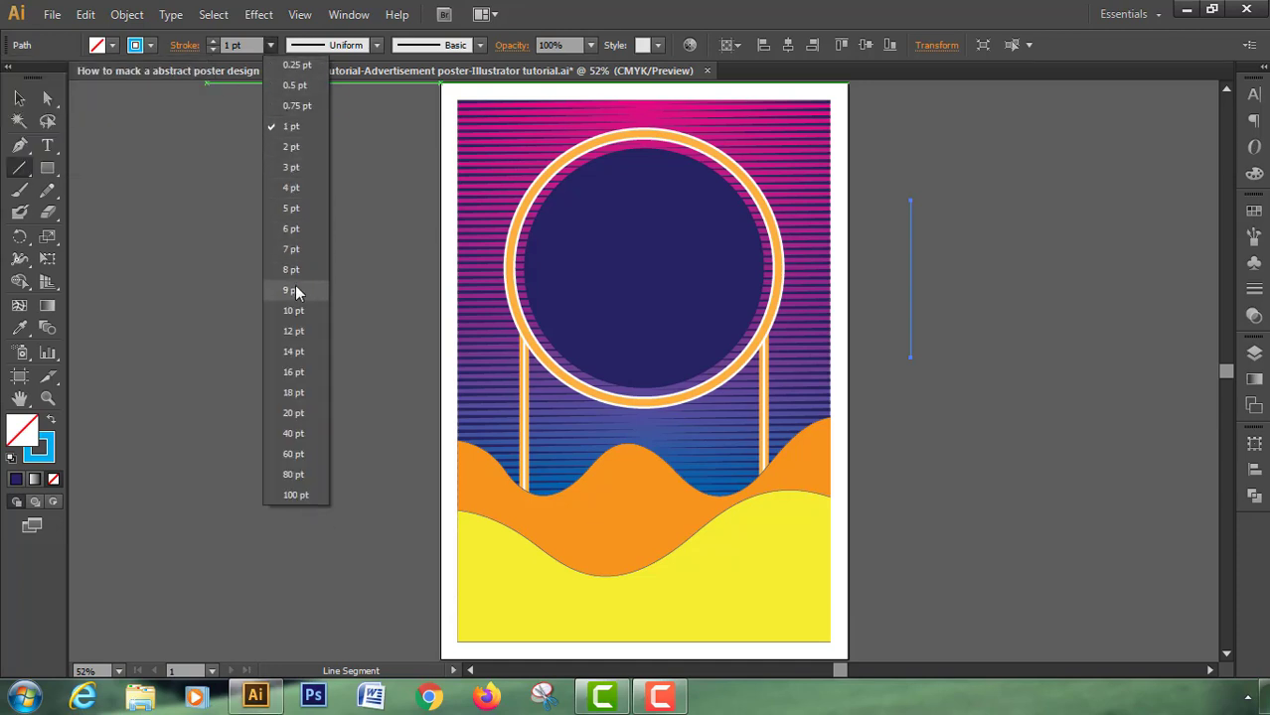
click(295, 312)
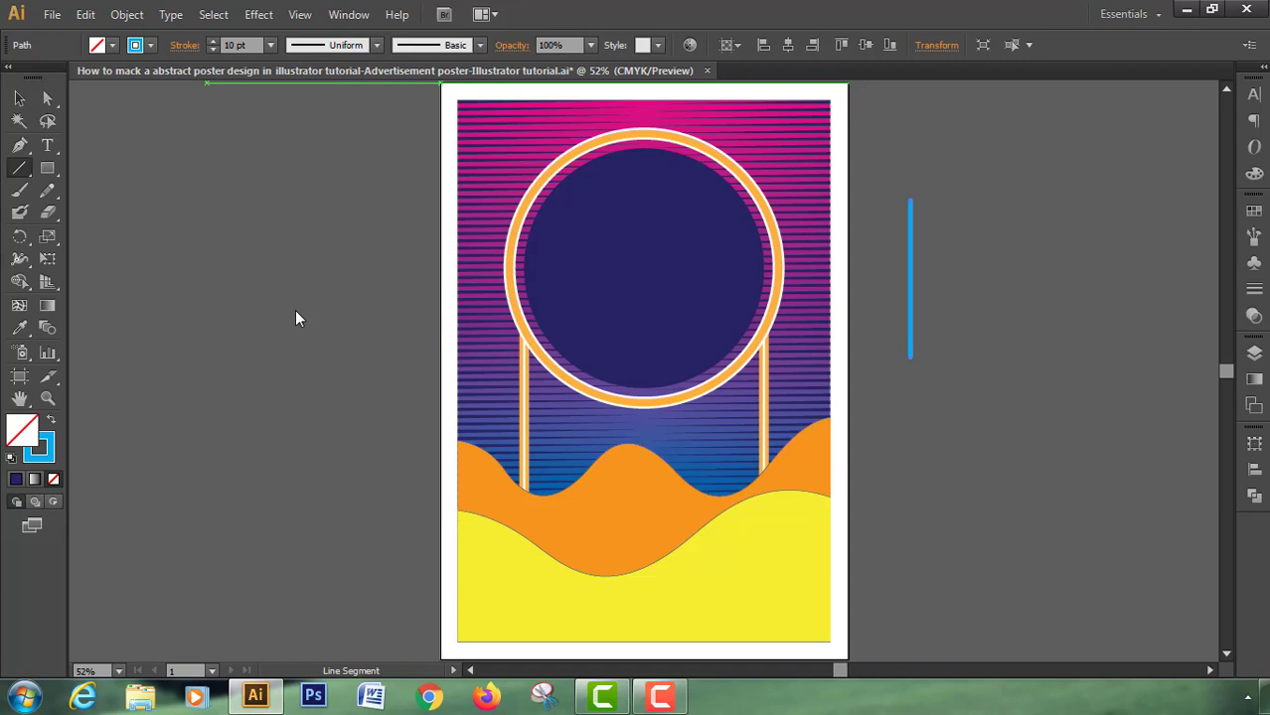
- Copy the vertical light blue line beside the poster and paste the duplicate directly in front of it
click(17, 100)
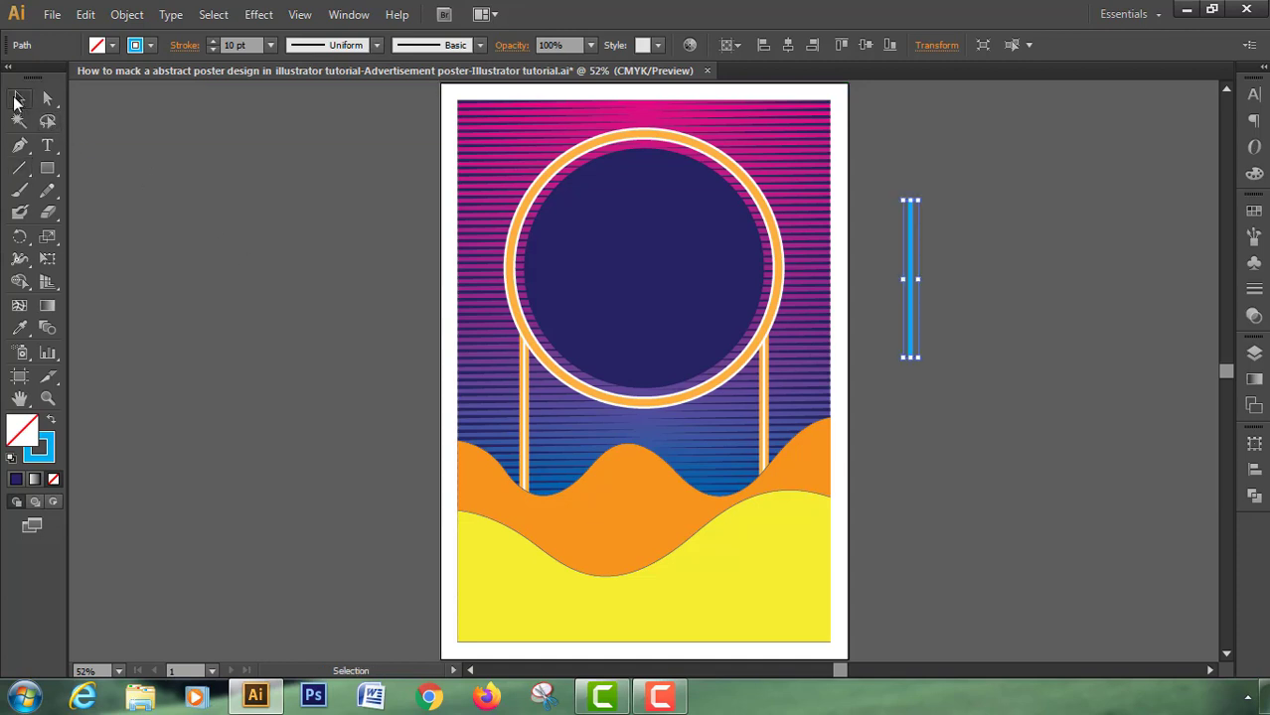
click(86, 15)
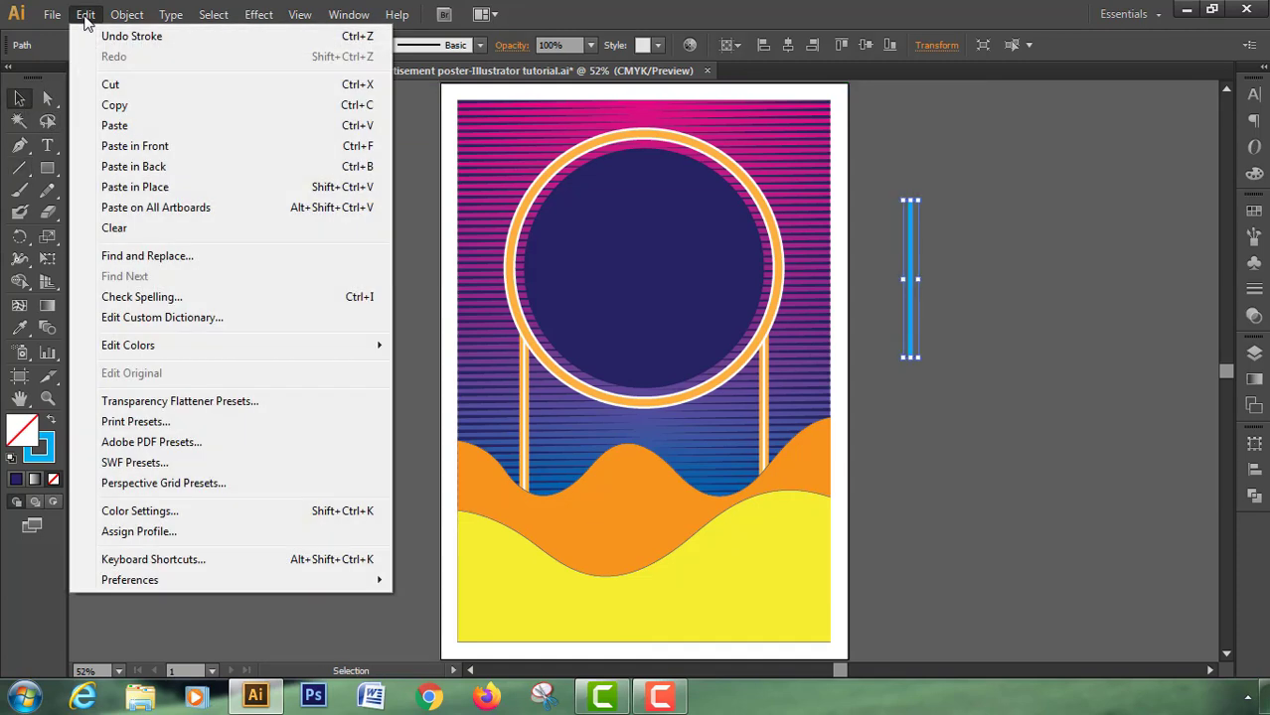
click(100, 103)
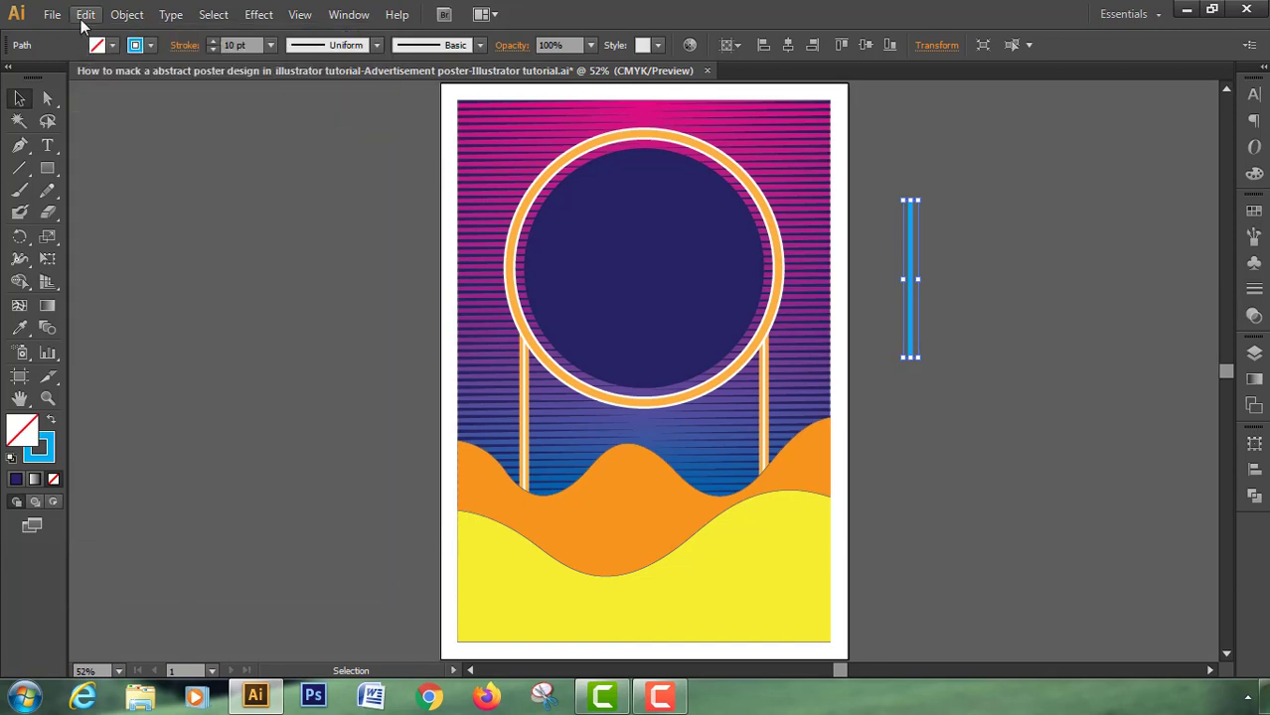
click(86, 15)
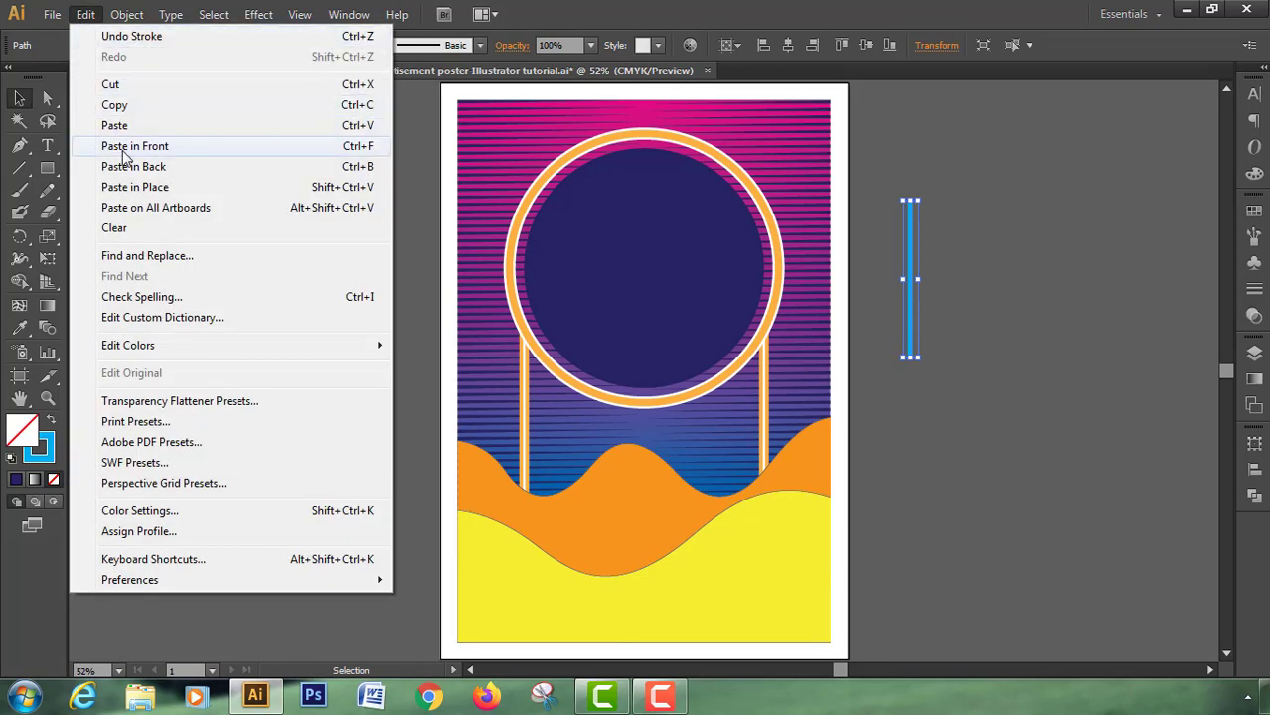
click(124, 151)
- Give the front copy of the line a white stroke with a weight of 3 pt and deselect it
click(151, 46)
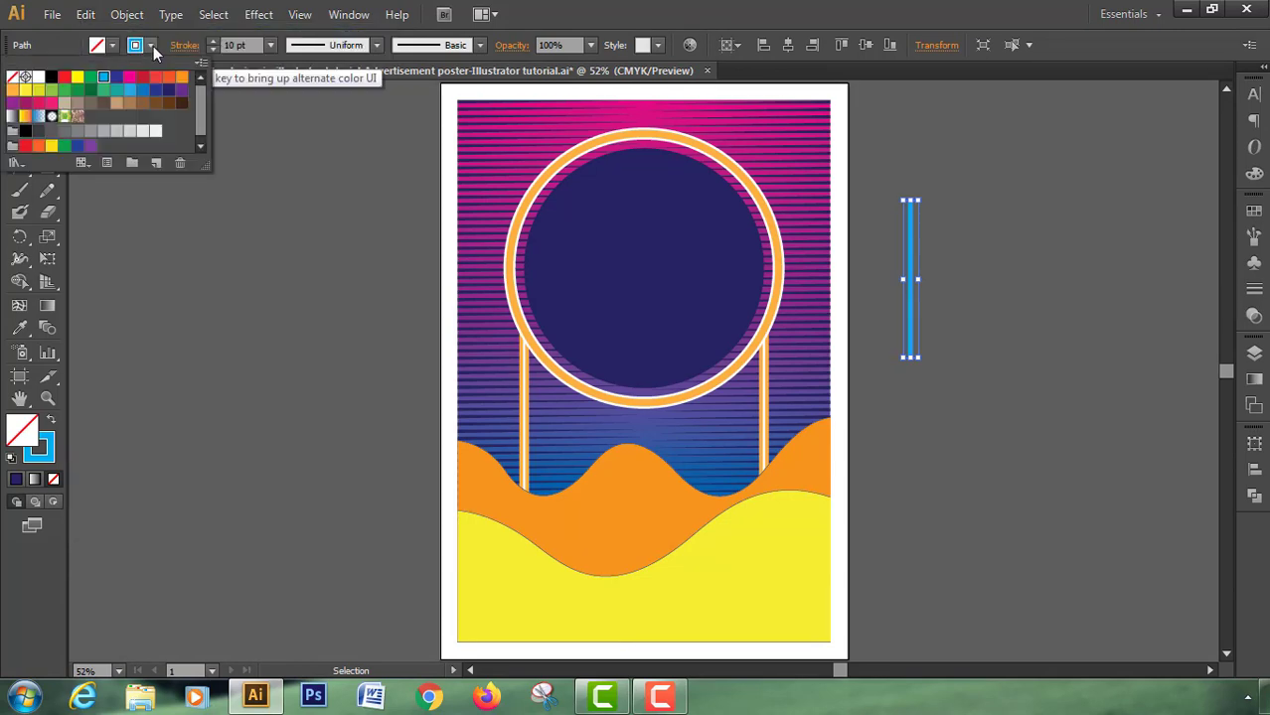
click(39, 78)
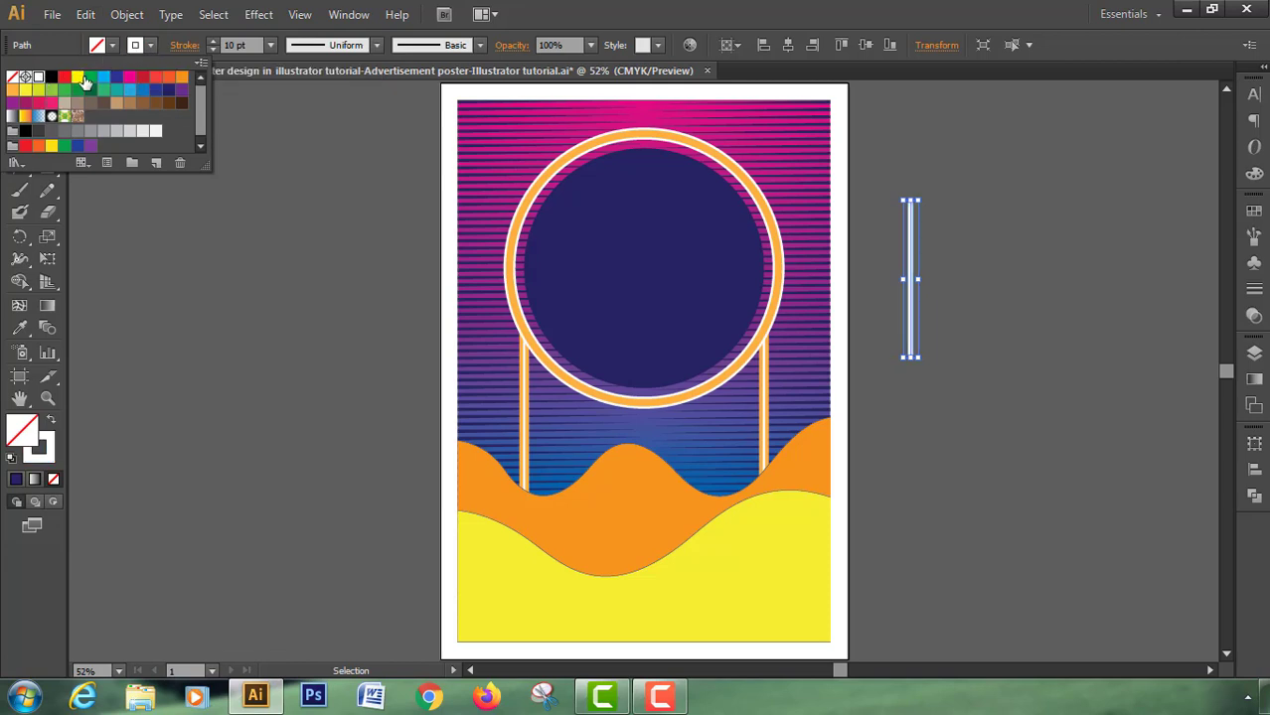
click(271, 47)
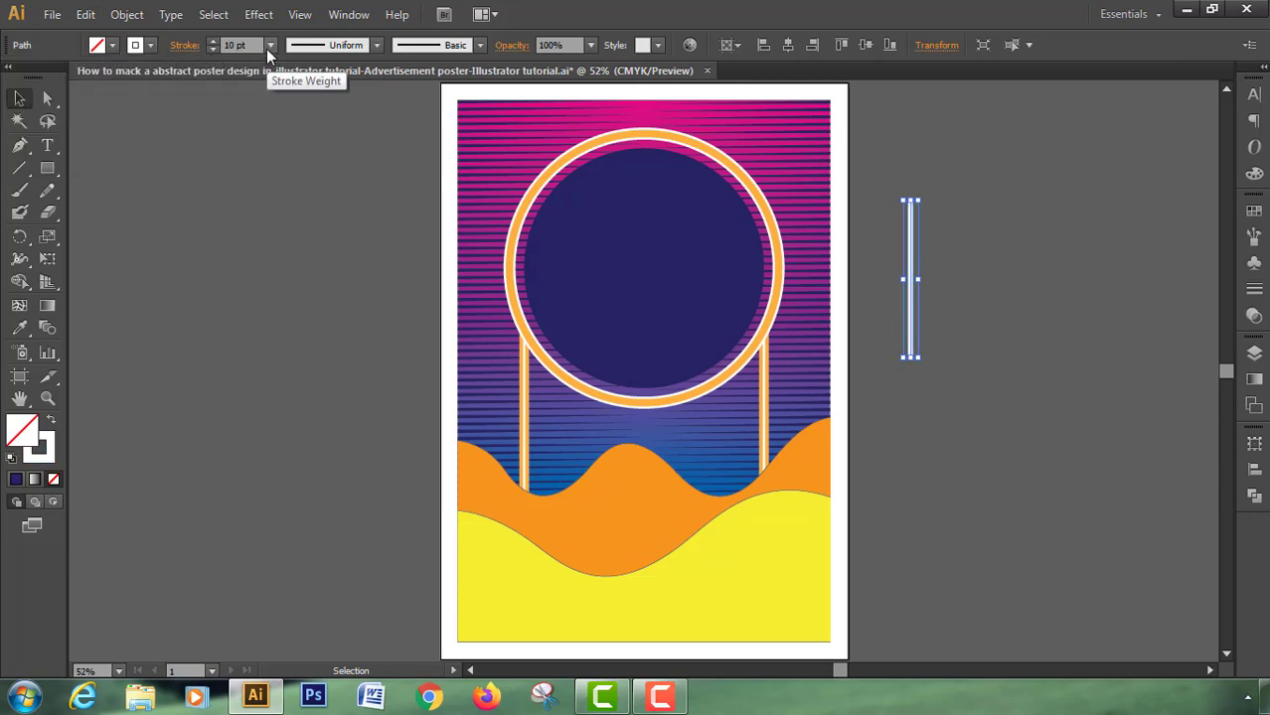
click(269, 47)
click(289, 170)
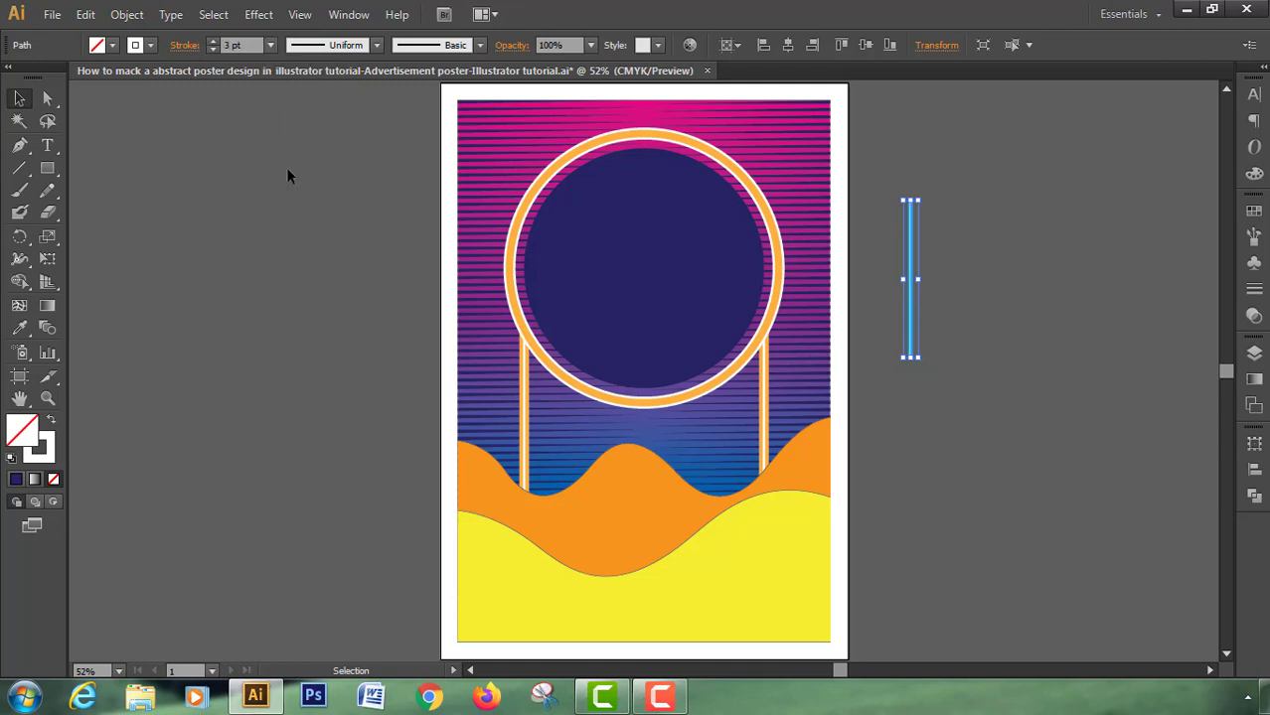
click(962, 318)
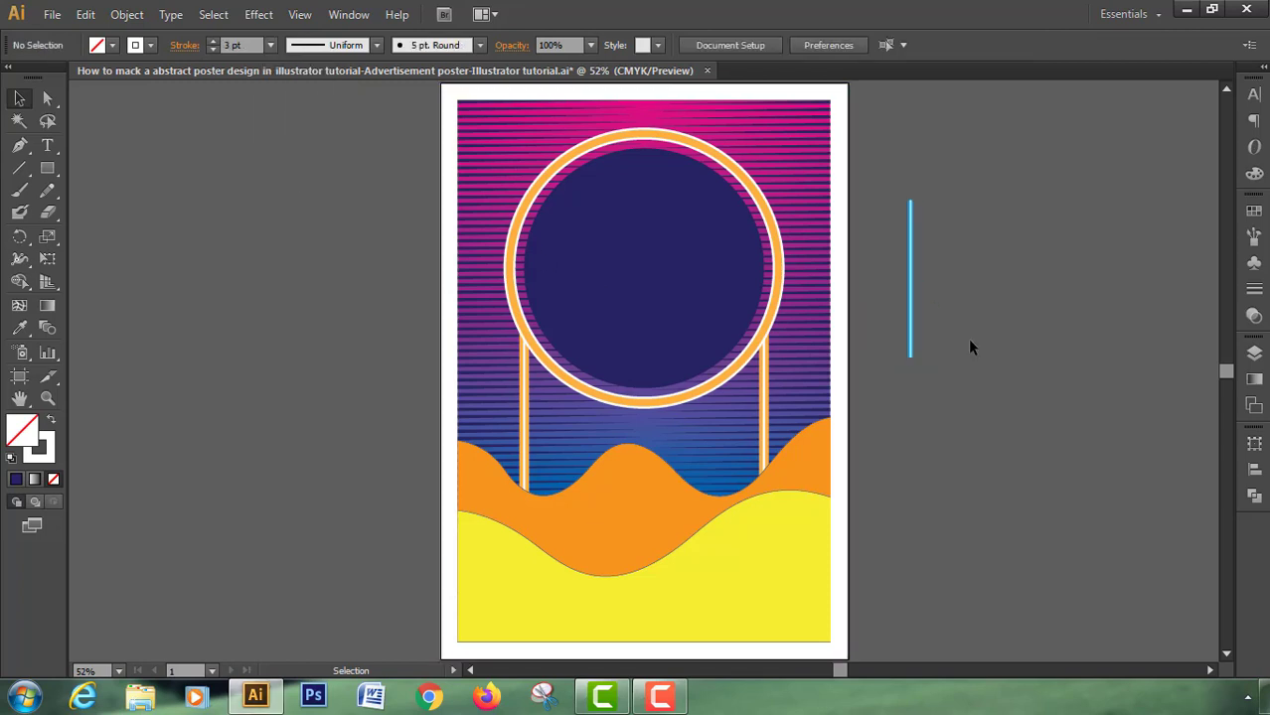
- Select the blue line together with its white core line and group them
drag(894, 366, 894, 365)
right_click(912, 352)
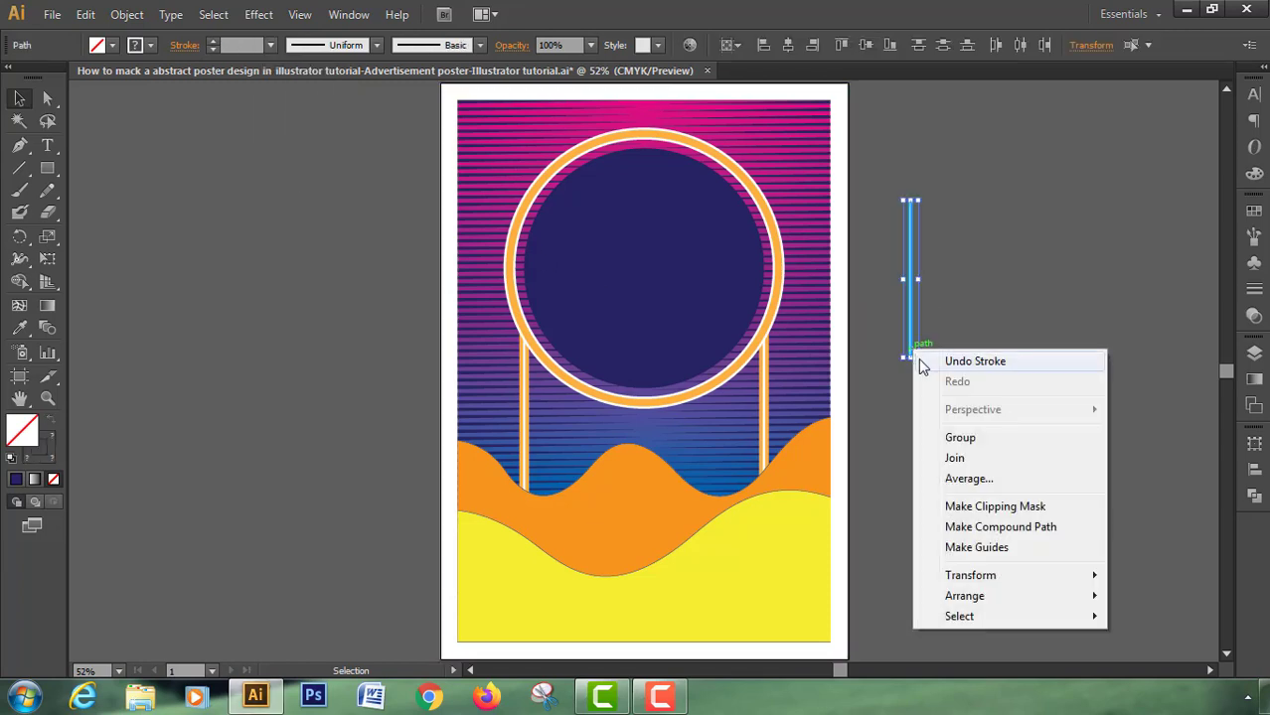
click(956, 437)
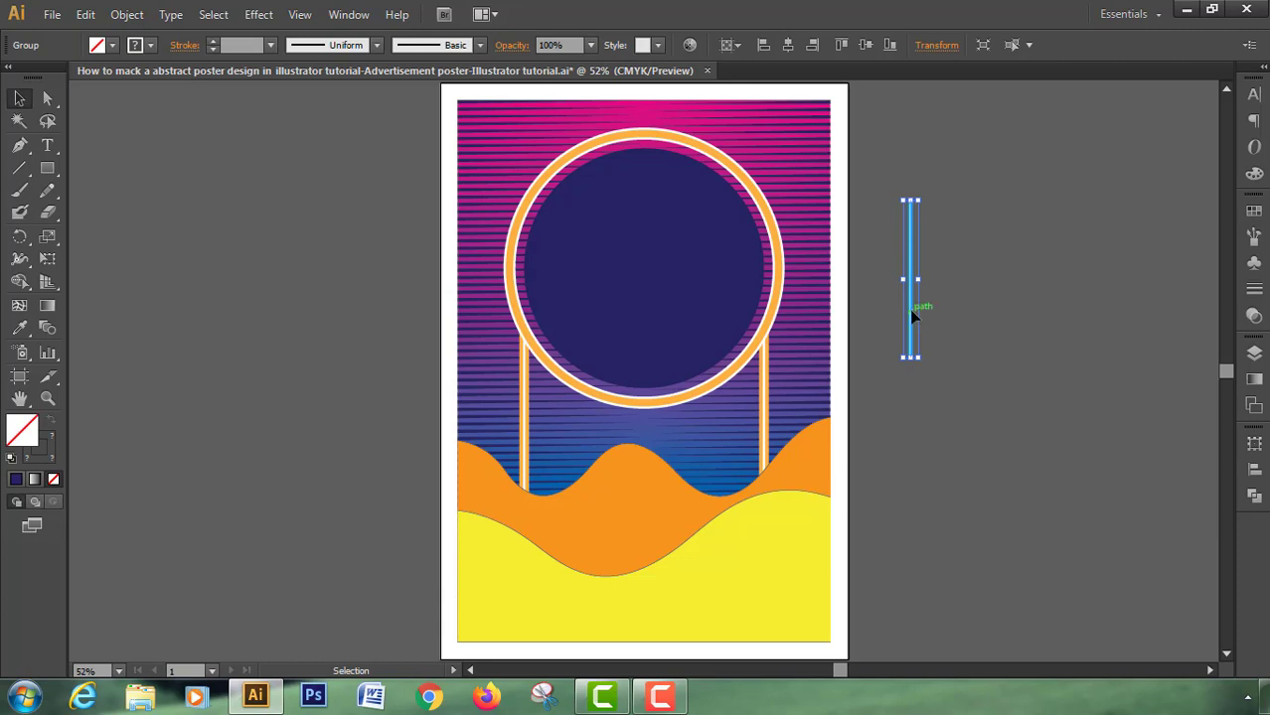
- Duplicate the grouped line sideways and repeat the transform to make a row of three parallel lines
mouse_move(912, 315)
mouse_down()
mouse_move(923, 318)
mouse_move(911, 320)
mouse_up()
click(974, 334)
key(ctrl+d)
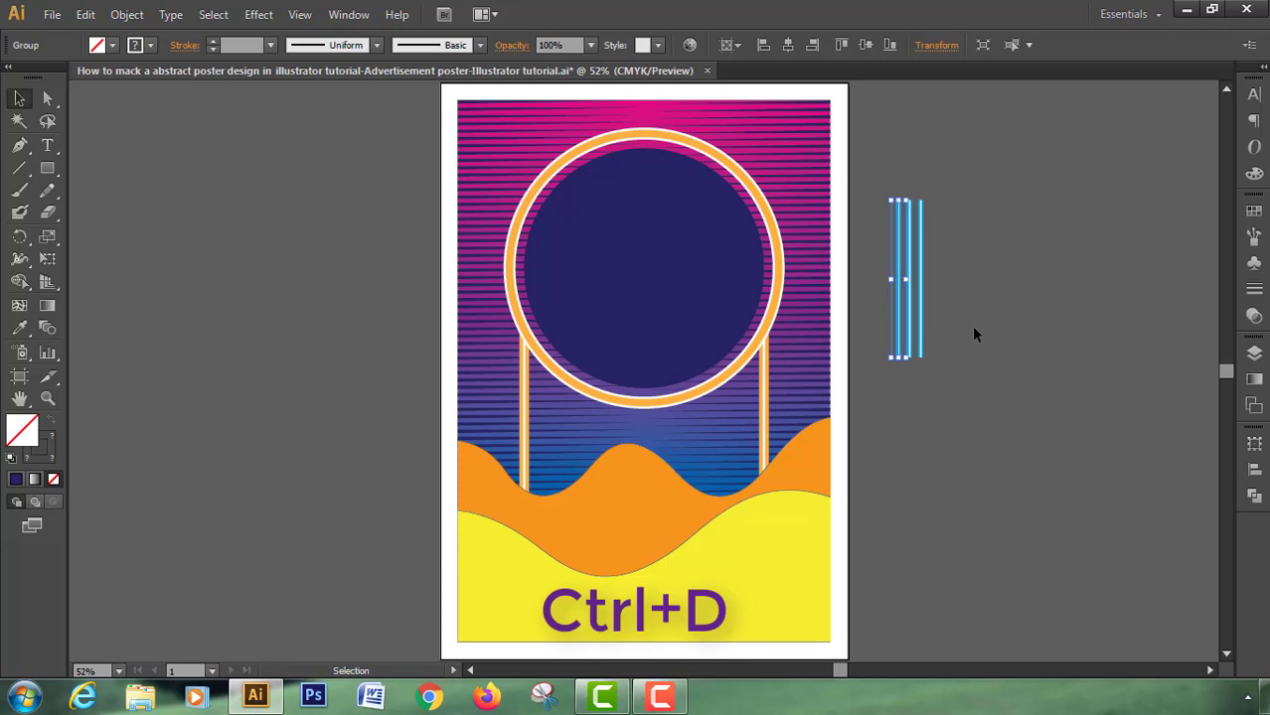
click(971, 325)
- Stagger the three lines by moving the rightmost one up and the middle one up by about half as much
scroll(946, 291, up, 2)
scroll(896, 104, up, 3)
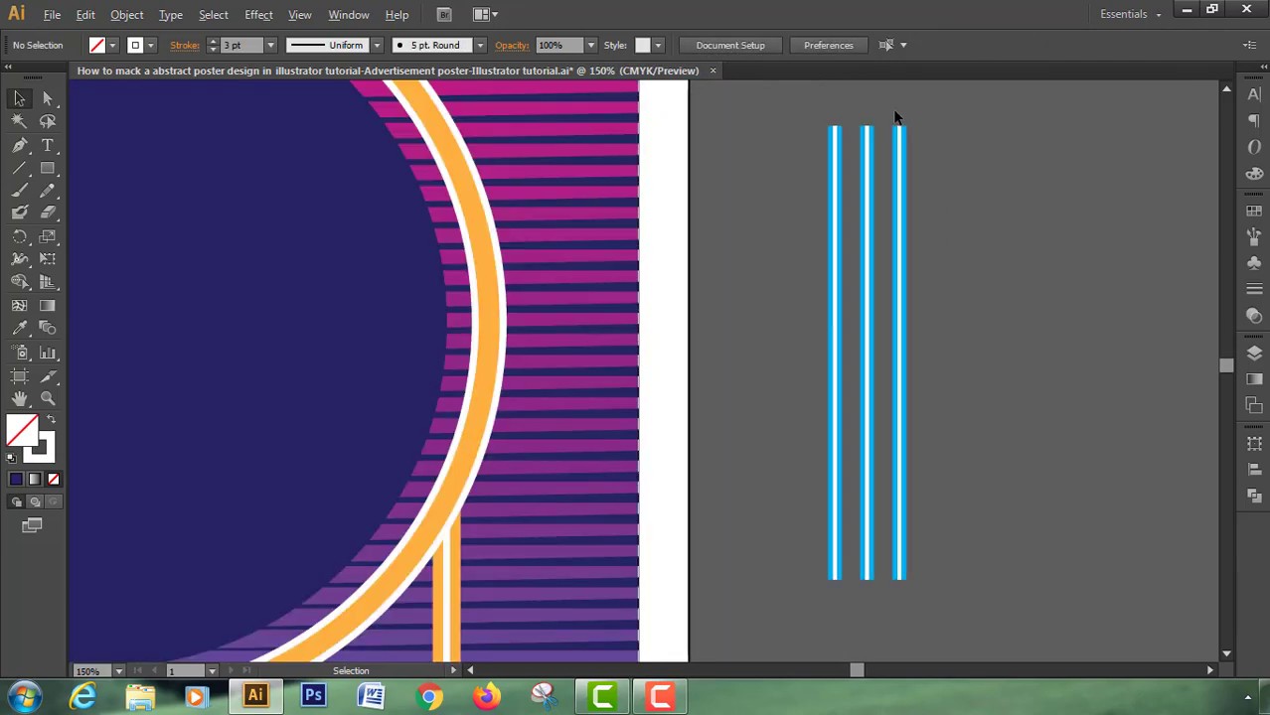
scroll(933, 311, down, 1)
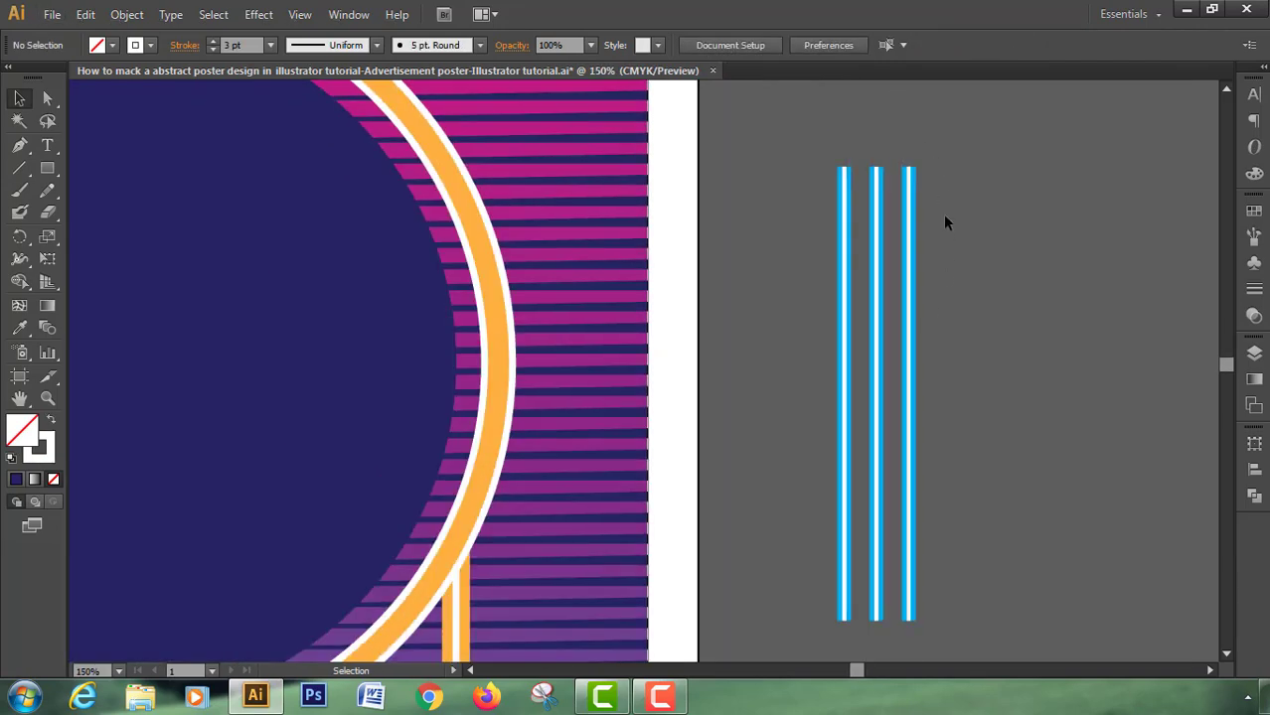
drag(902, 209, 909, 147)
click(873, 206)
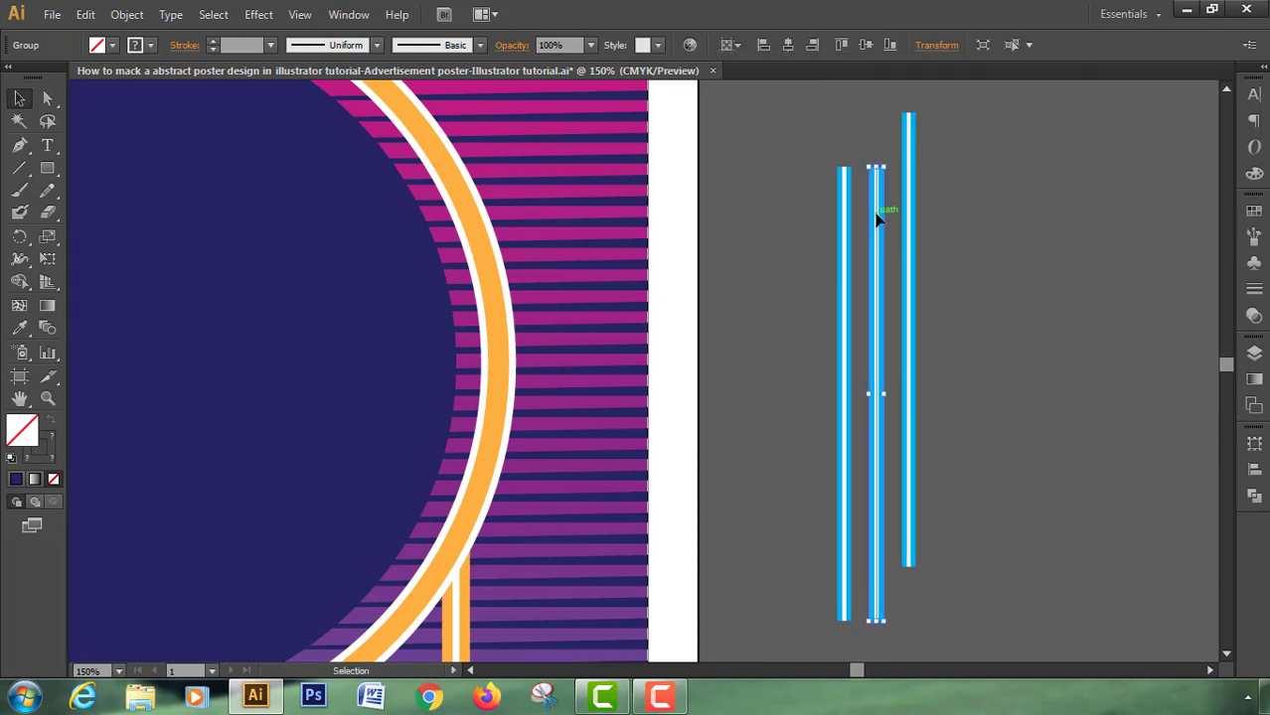
drag(878, 213, 880, 188)
click(952, 198)
scroll(954, 214, down, 2)
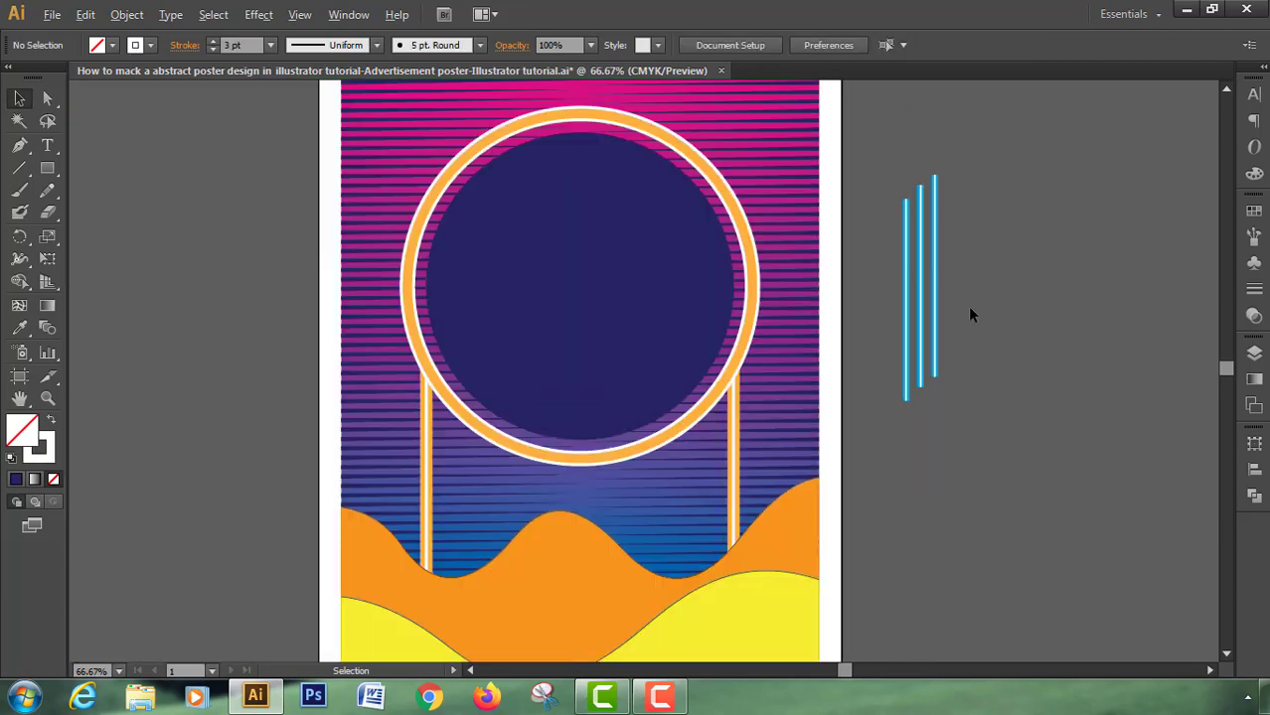
scroll(965, 283, down, 2)
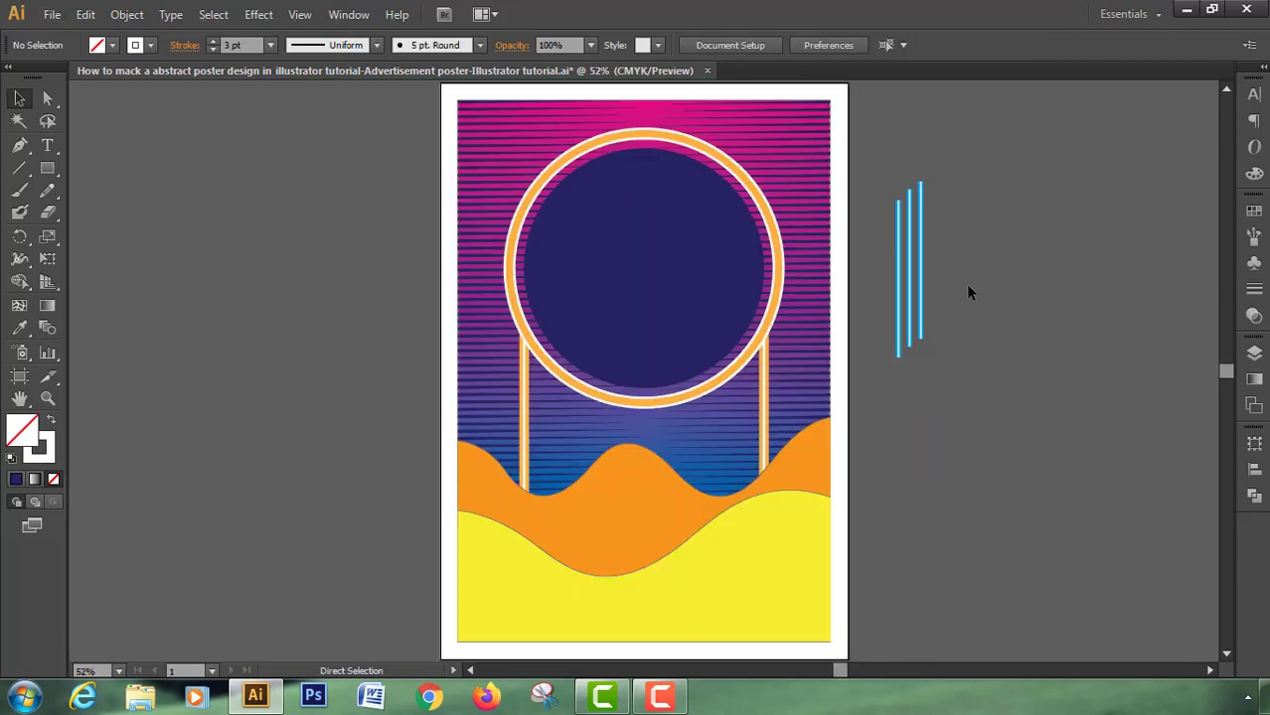
- Rotate the three staggered lines together by about 45 degrees so they slope down to the right, and group them
click(914, 316)
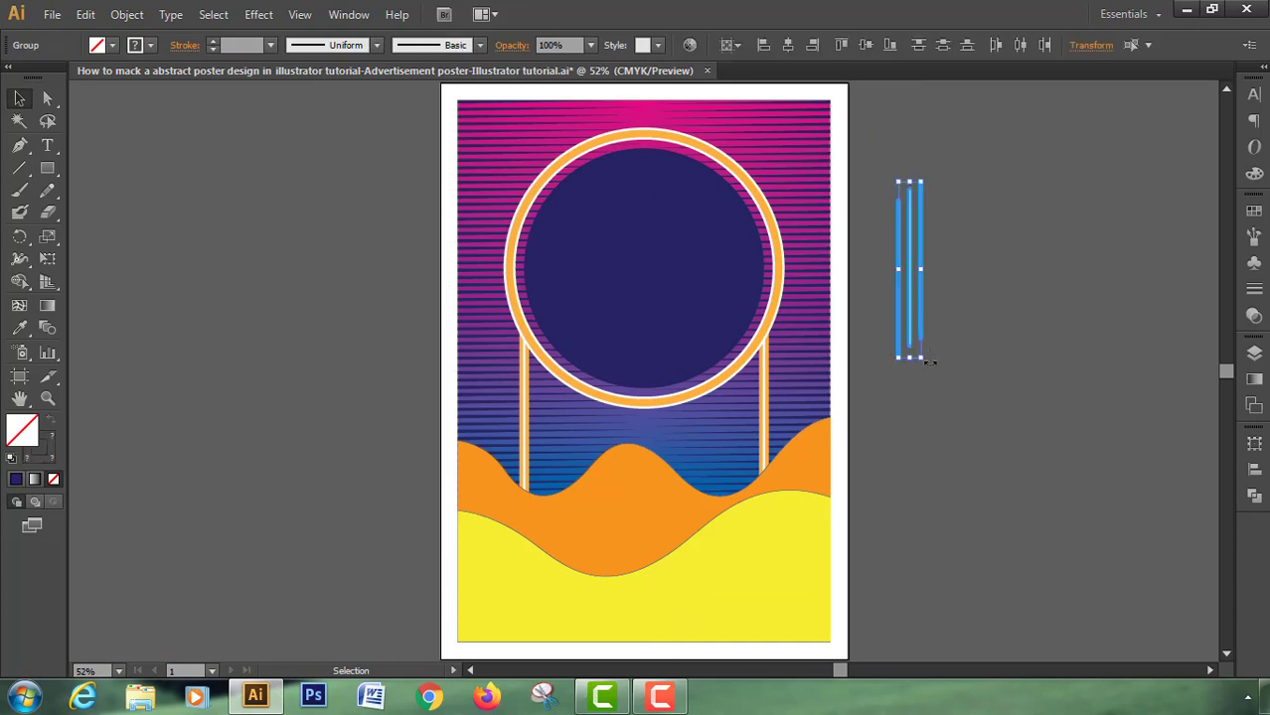
drag(927, 361, 1011, 319)
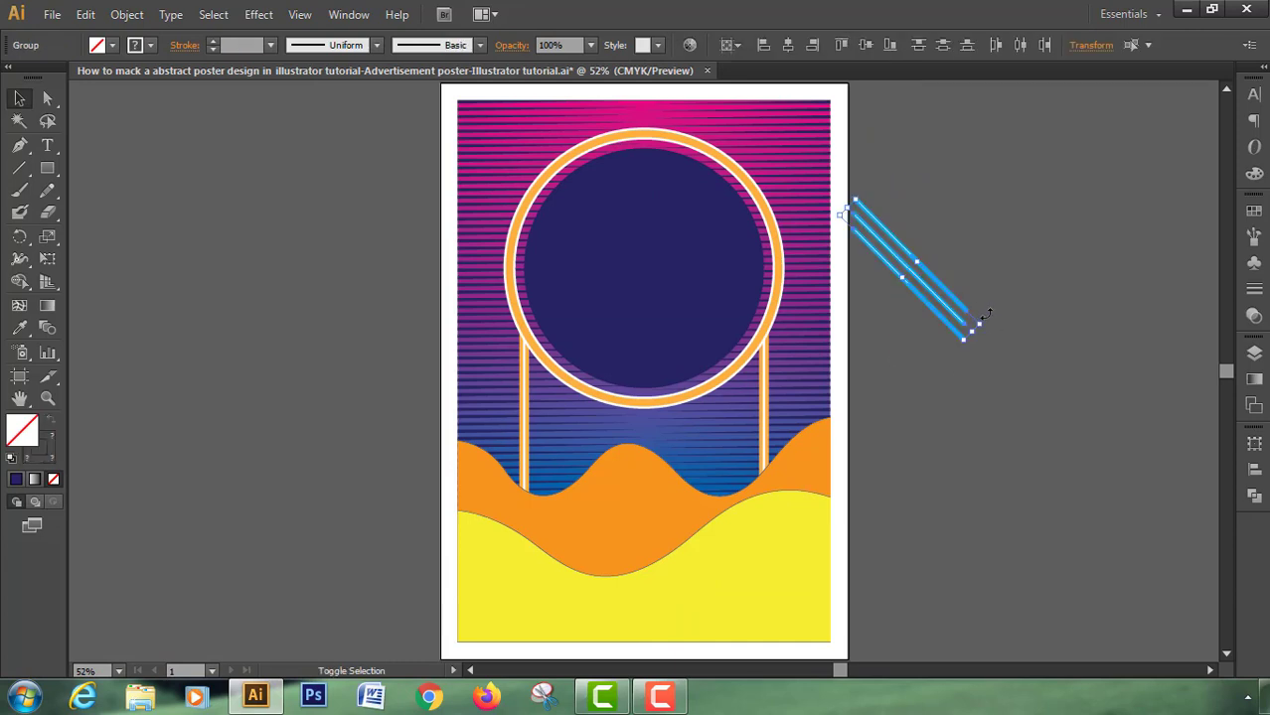
key(a)
right_click(959, 324)
click(997, 418)
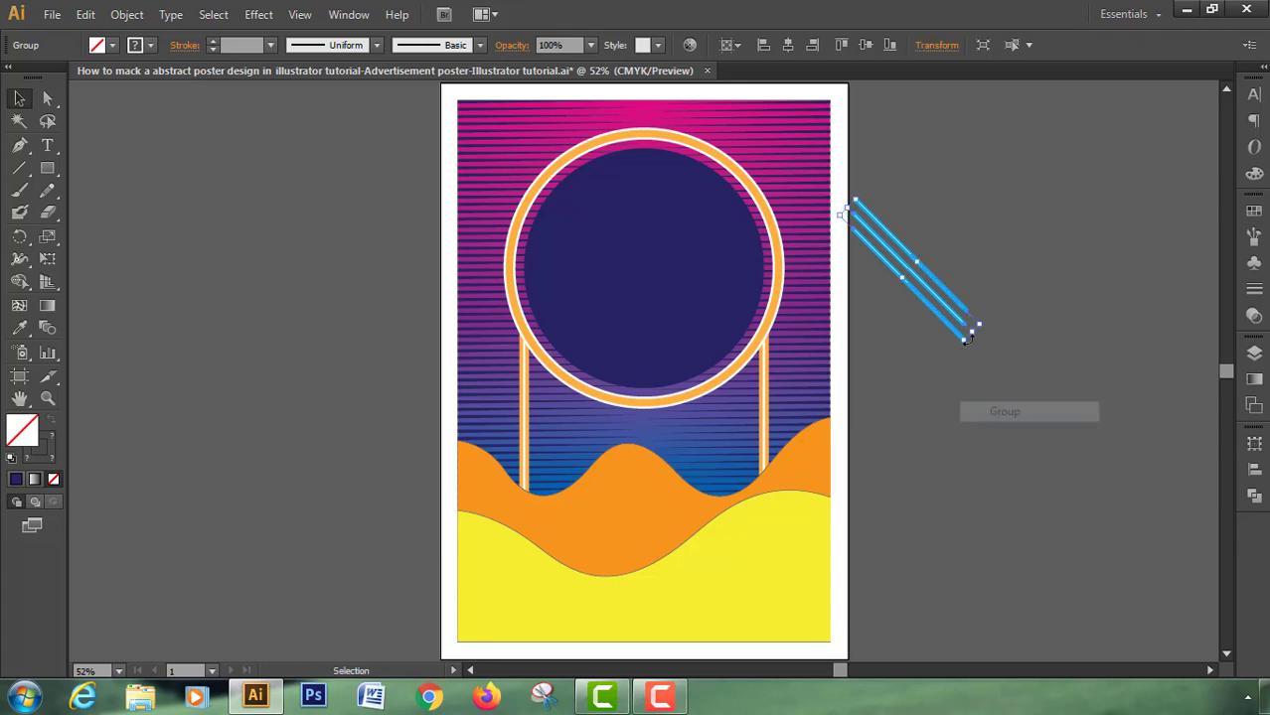
- Place one copy of the diagonal line group across the ring's upper left and another across its lower right
drag(964, 330, 804, 380)
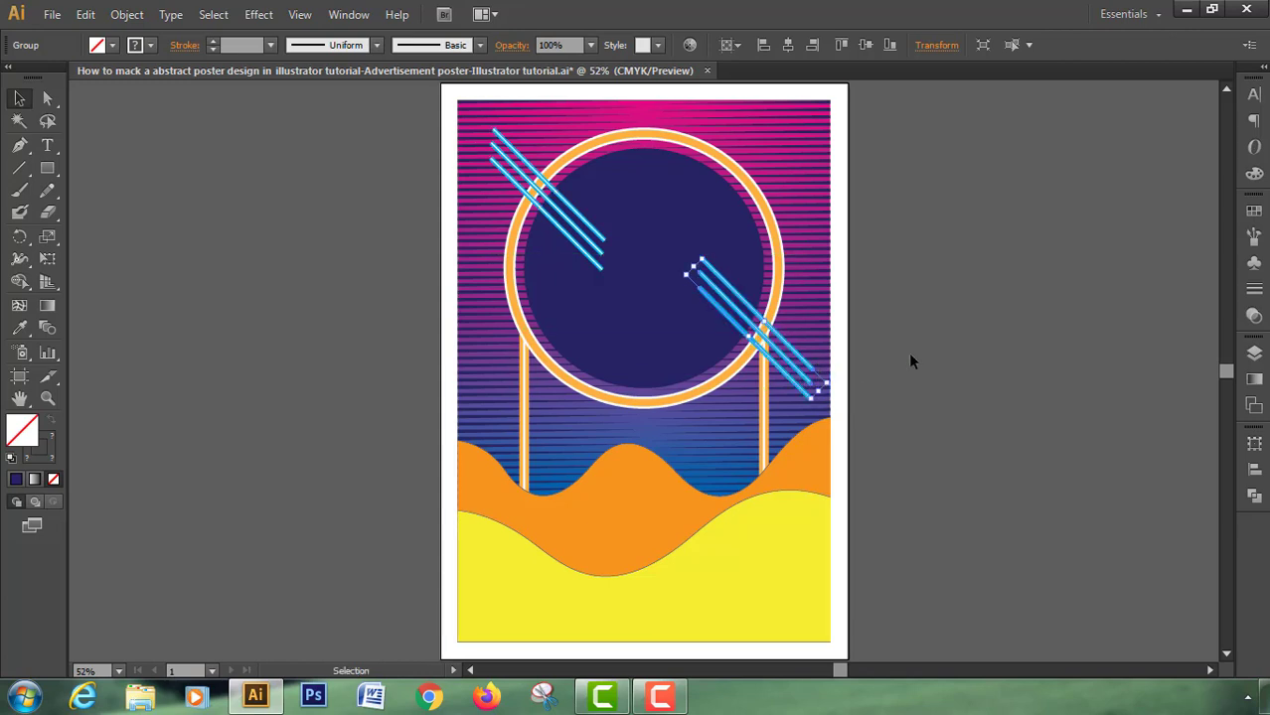
click(923, 342)
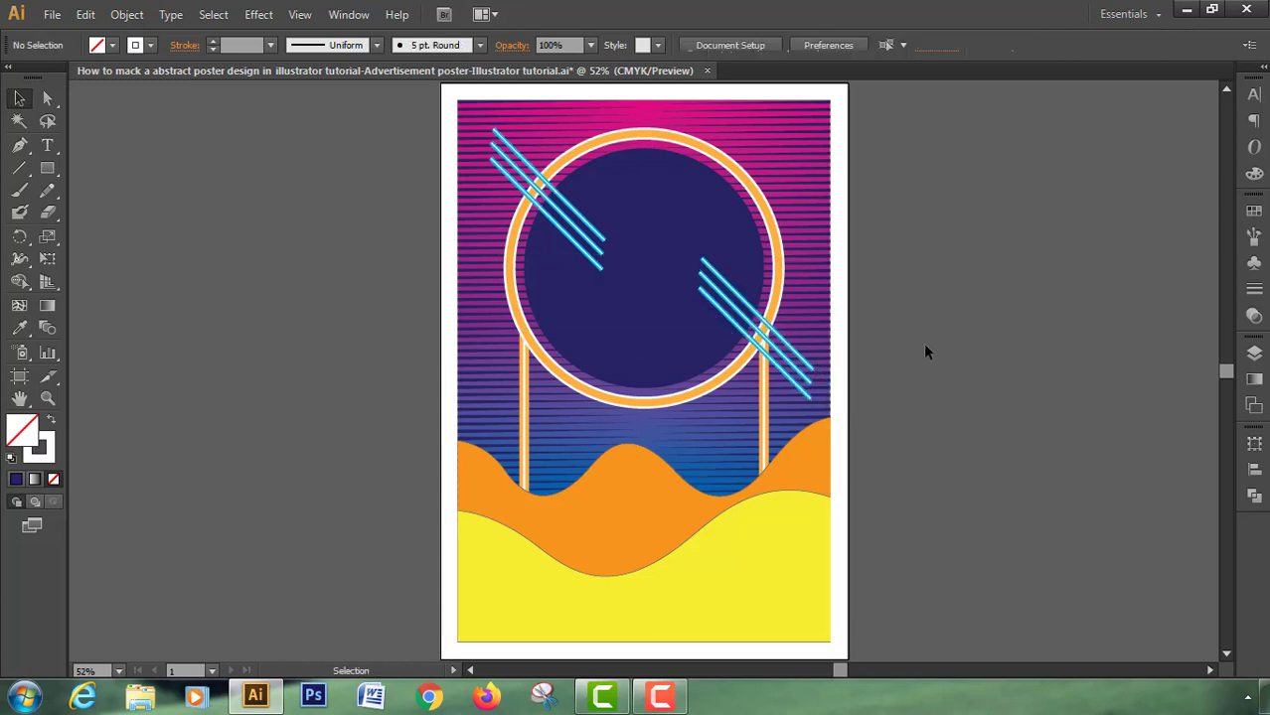
click(772, 230)
click(840, 230)
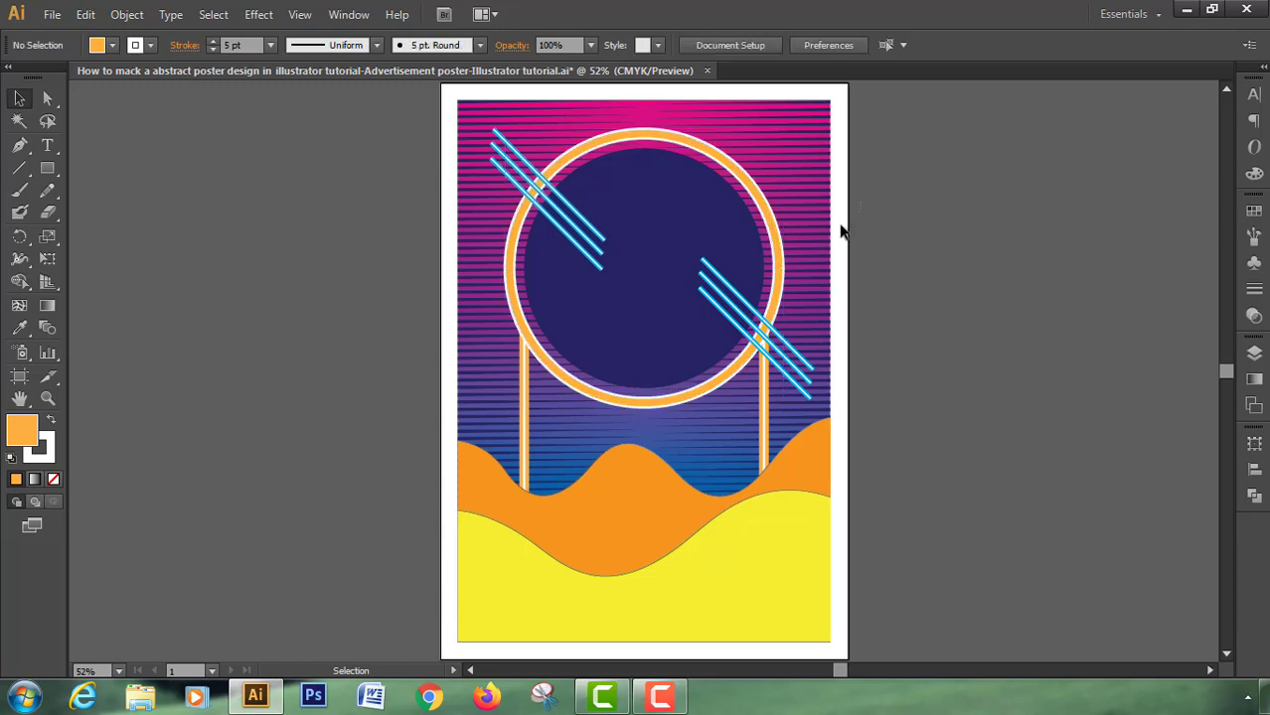
- Select the white page background together with the striped panel background and lock them
drag(814, 241, 813, 242)
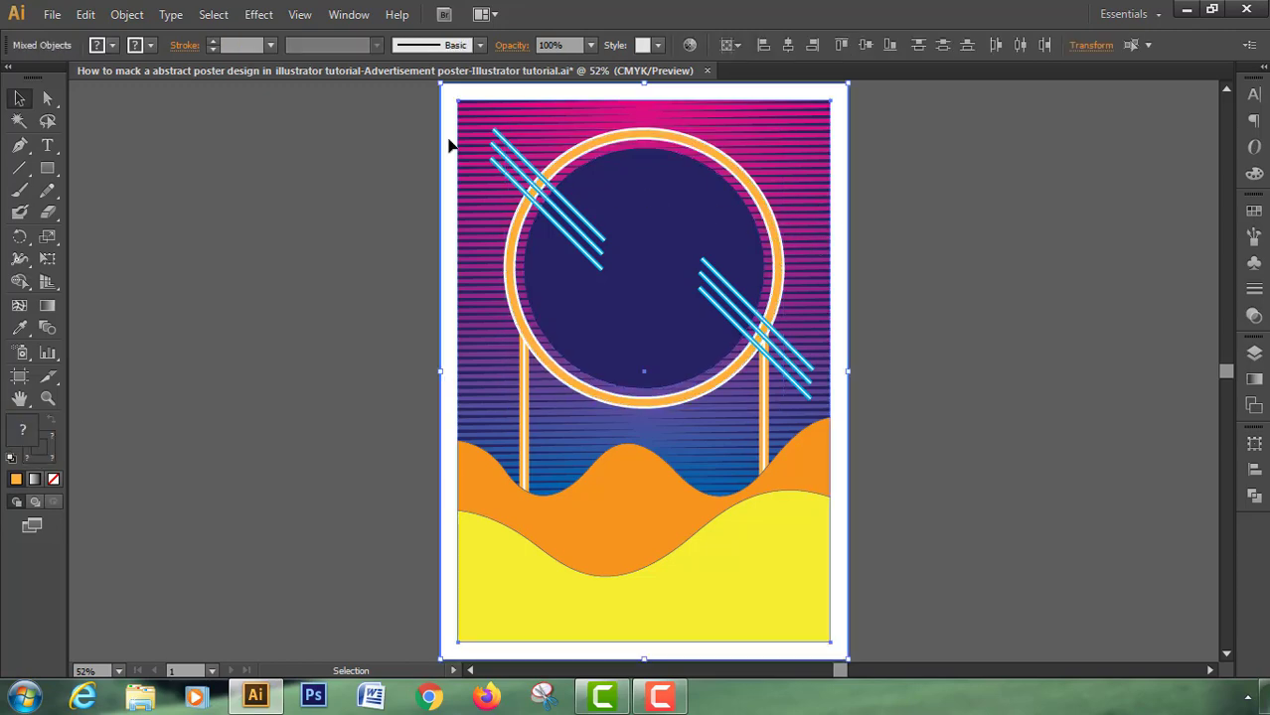
click(127, 14)
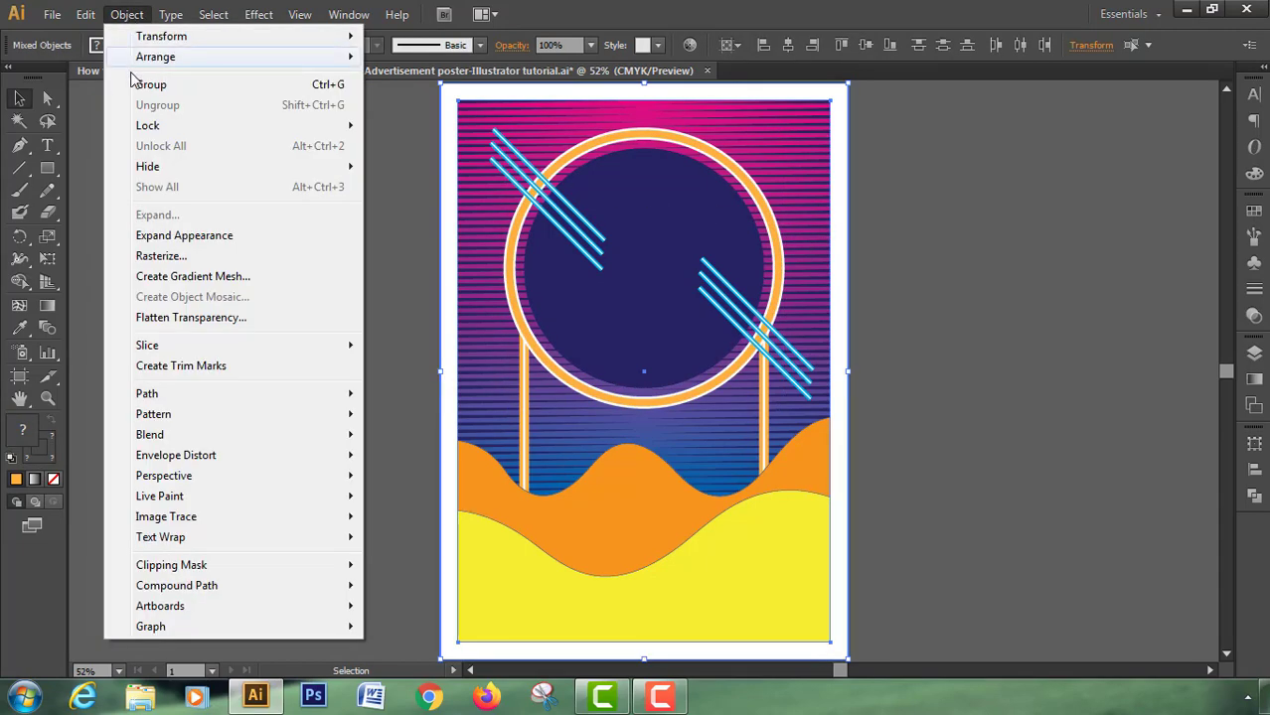
mouse_move(149, 126)
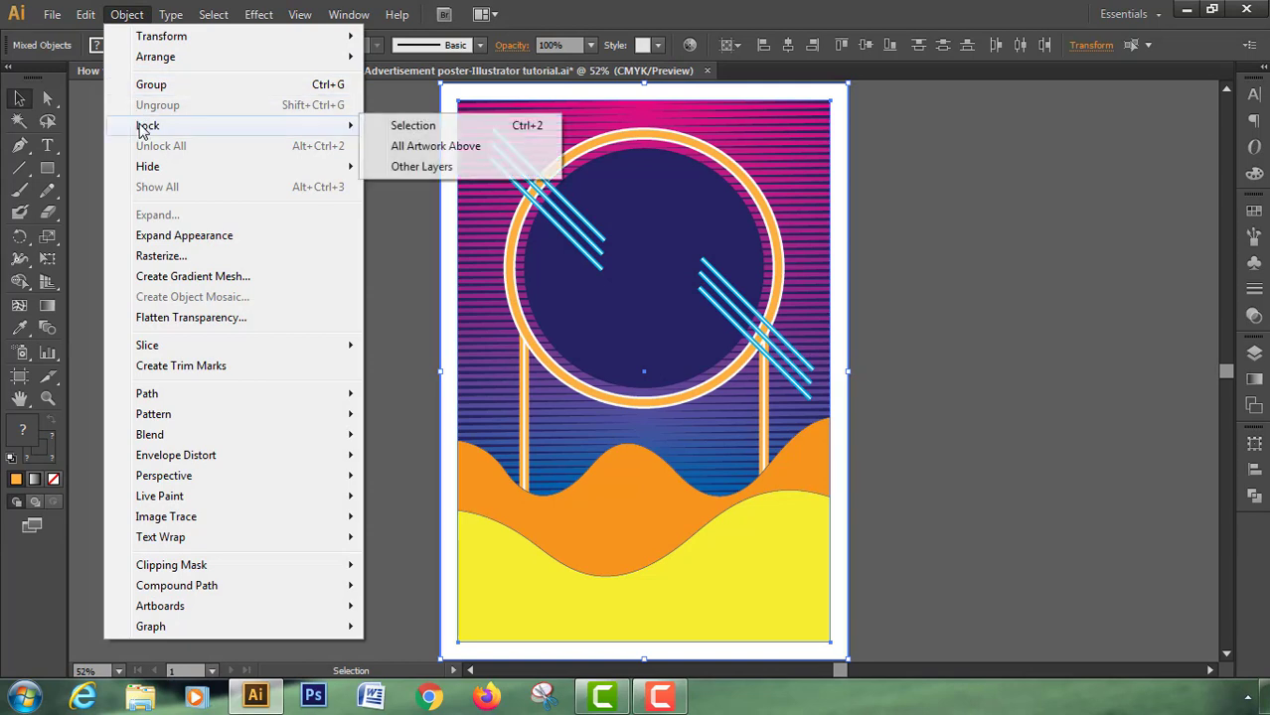
click(435, 126)
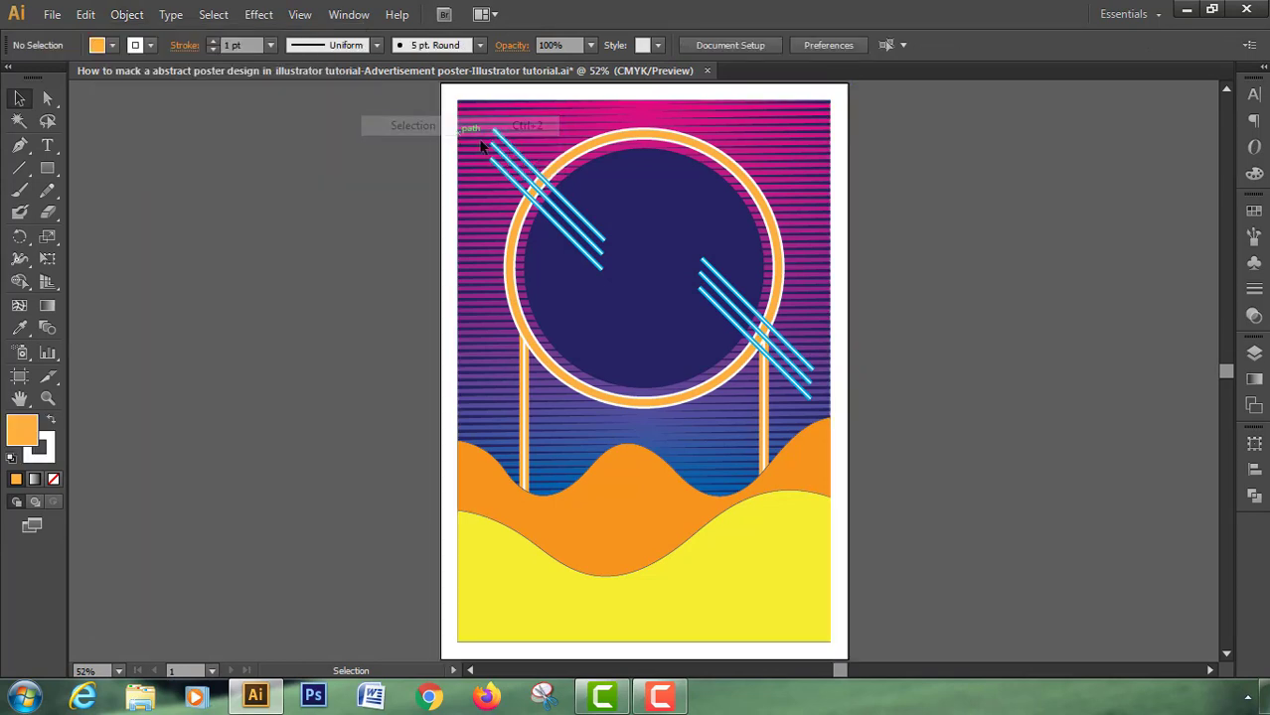
- Select the navy circle with its orange ring and bring them to the front, over the diagonal line groups
drag(707, 202, 704, 196)
right_click(705, 195)
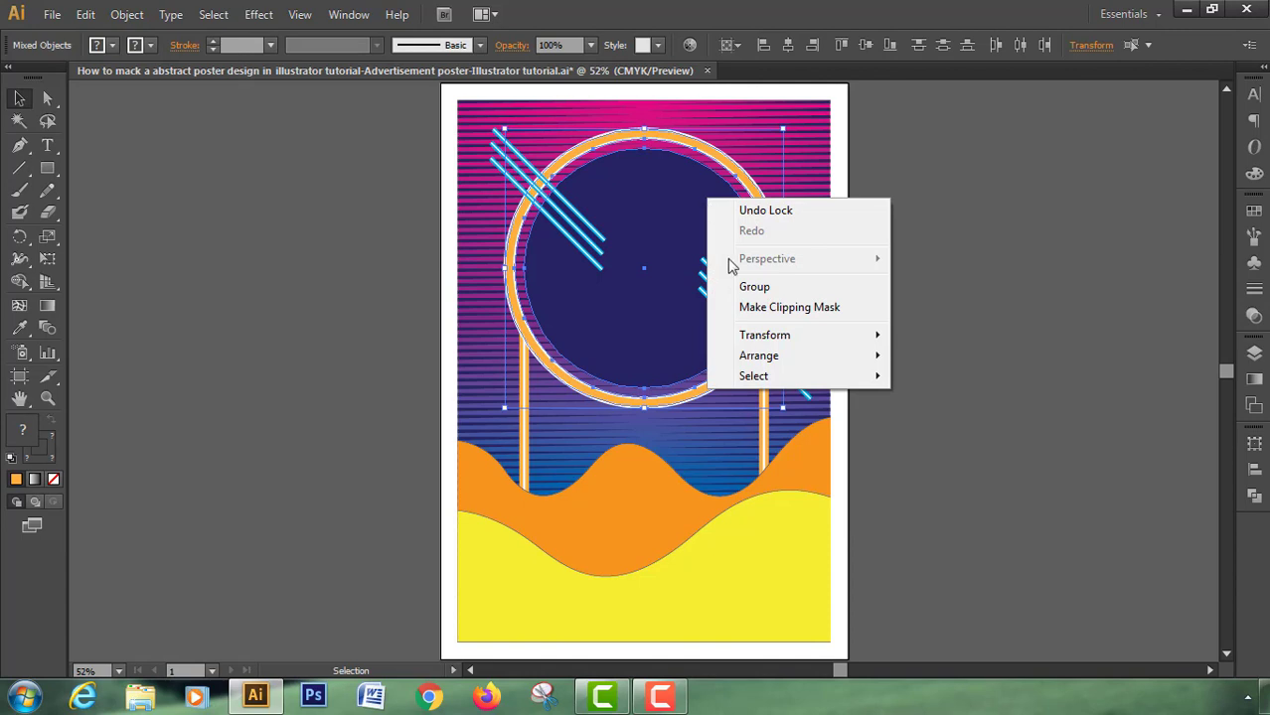
mouse_move(753, 360)
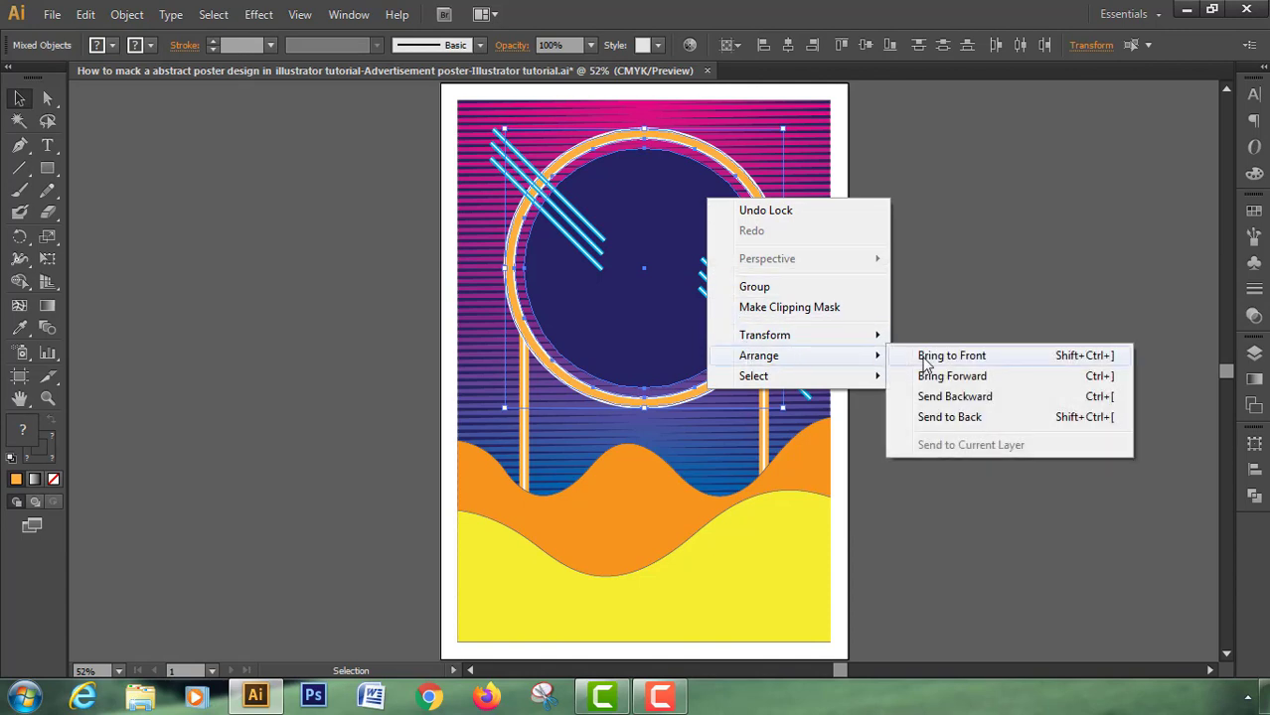
click(924, 358)
click(945, 332)
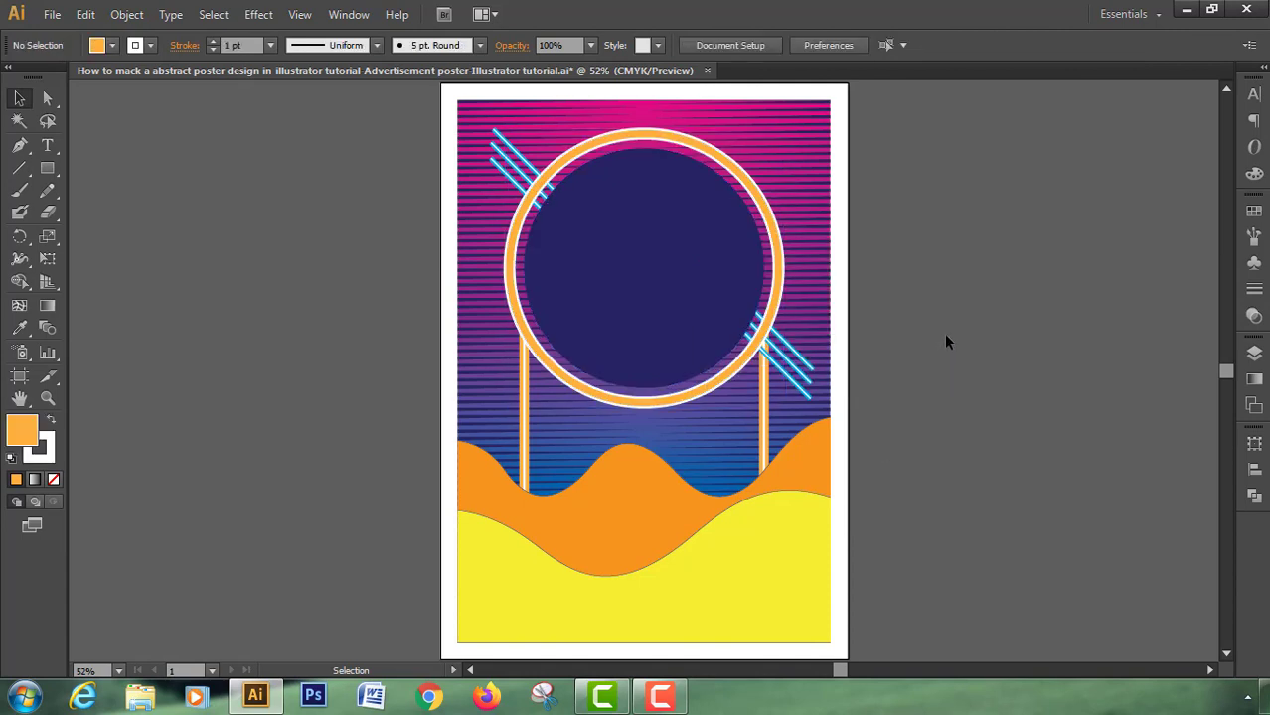
- Add a gradient mesh point at the navy circle's center and color it C=100 M=100 Y=0 K=0
click(623, 281)
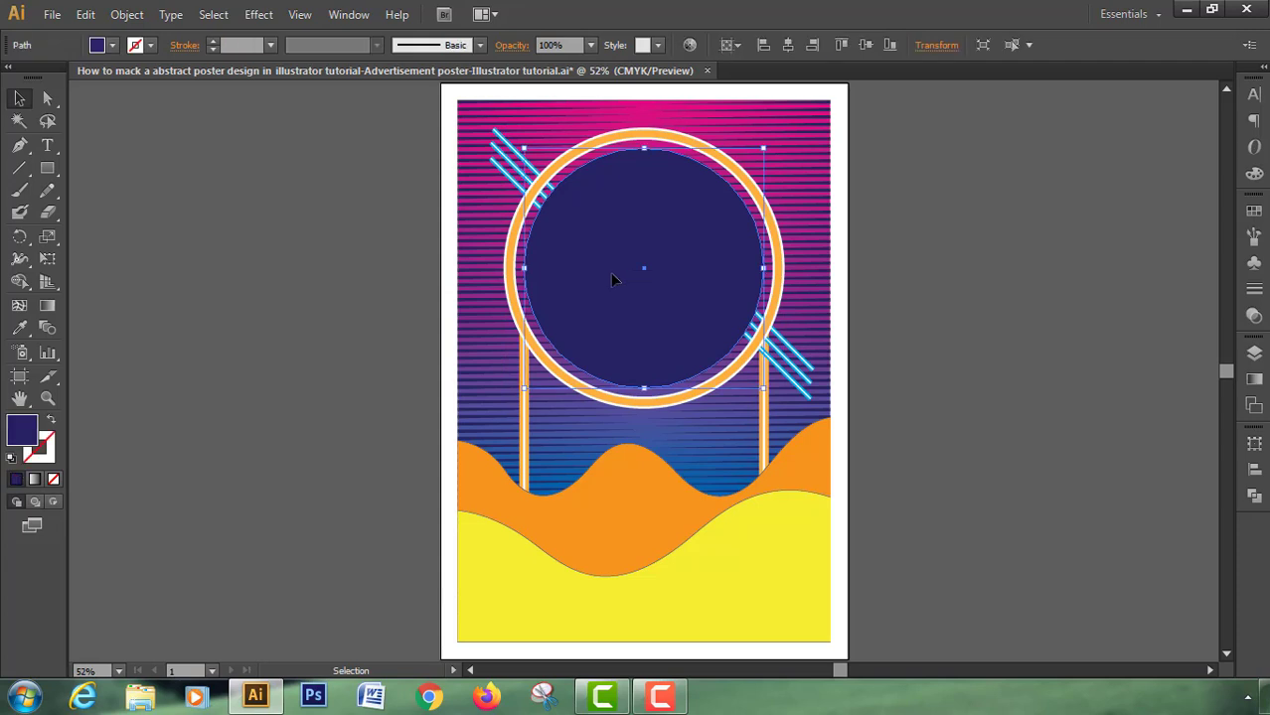
click(19, 309)
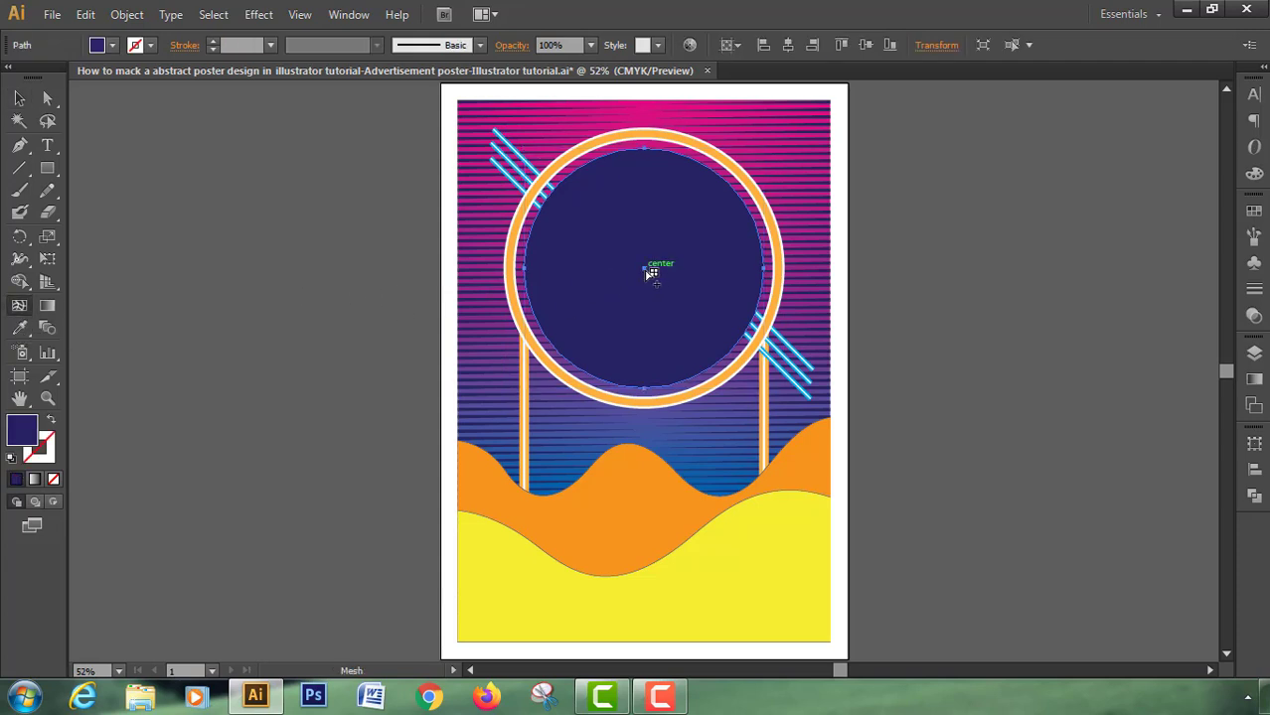
click(647, 269)
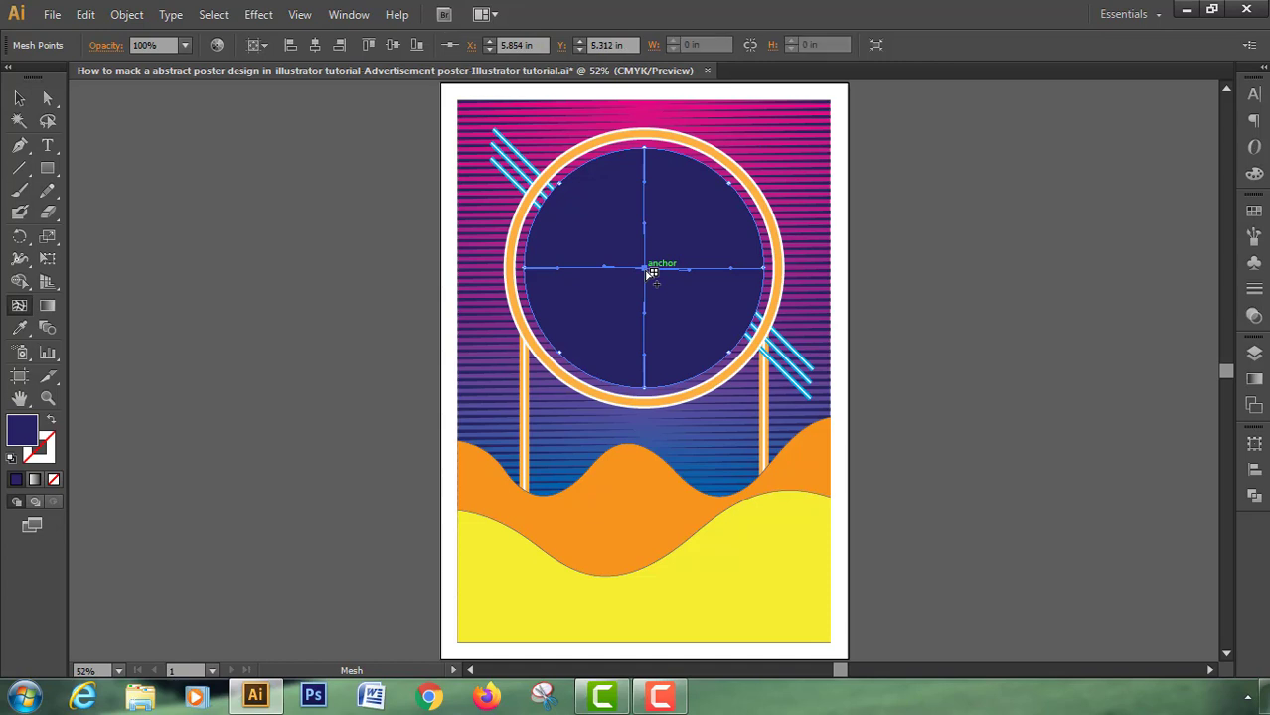
click(1251, 175)
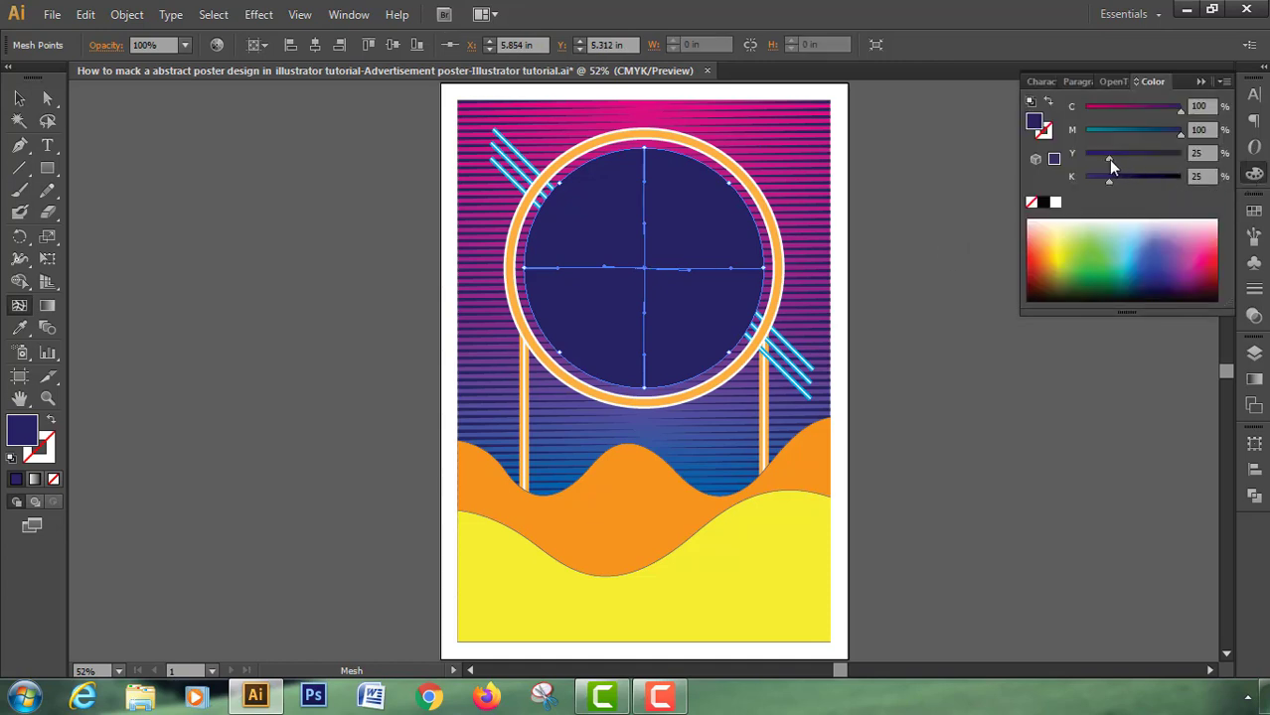
drag(1109, 160, 1060, 182)
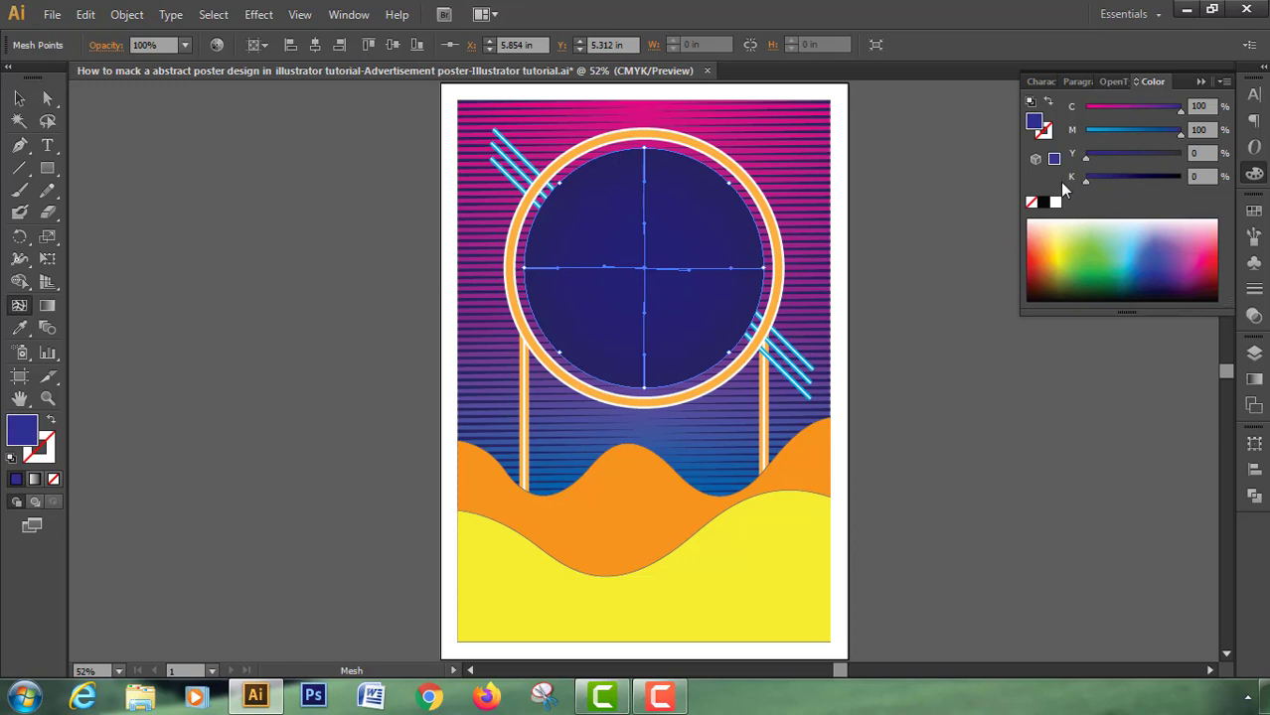
- Lower the circle's center mesh point to M=37, keeping C=100, for a bright blue center, and deselect the circle
drag(1164, 132, 1120, 138)
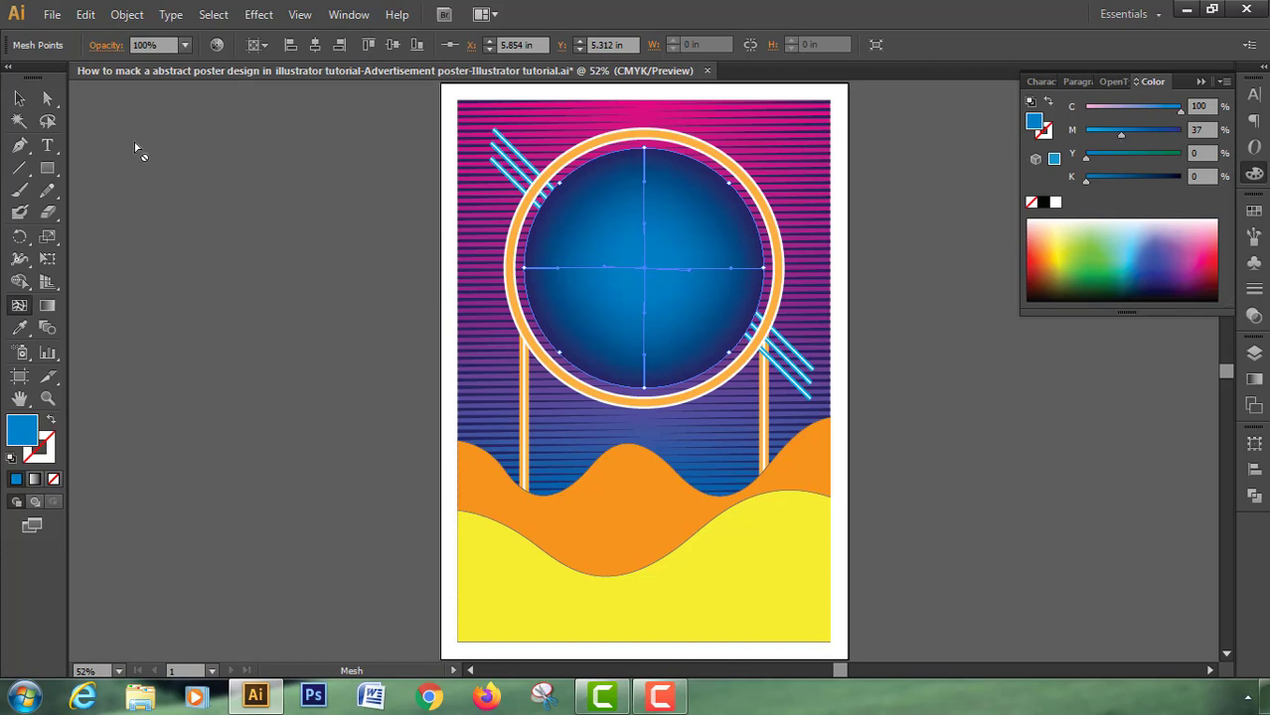
click(19, 98)
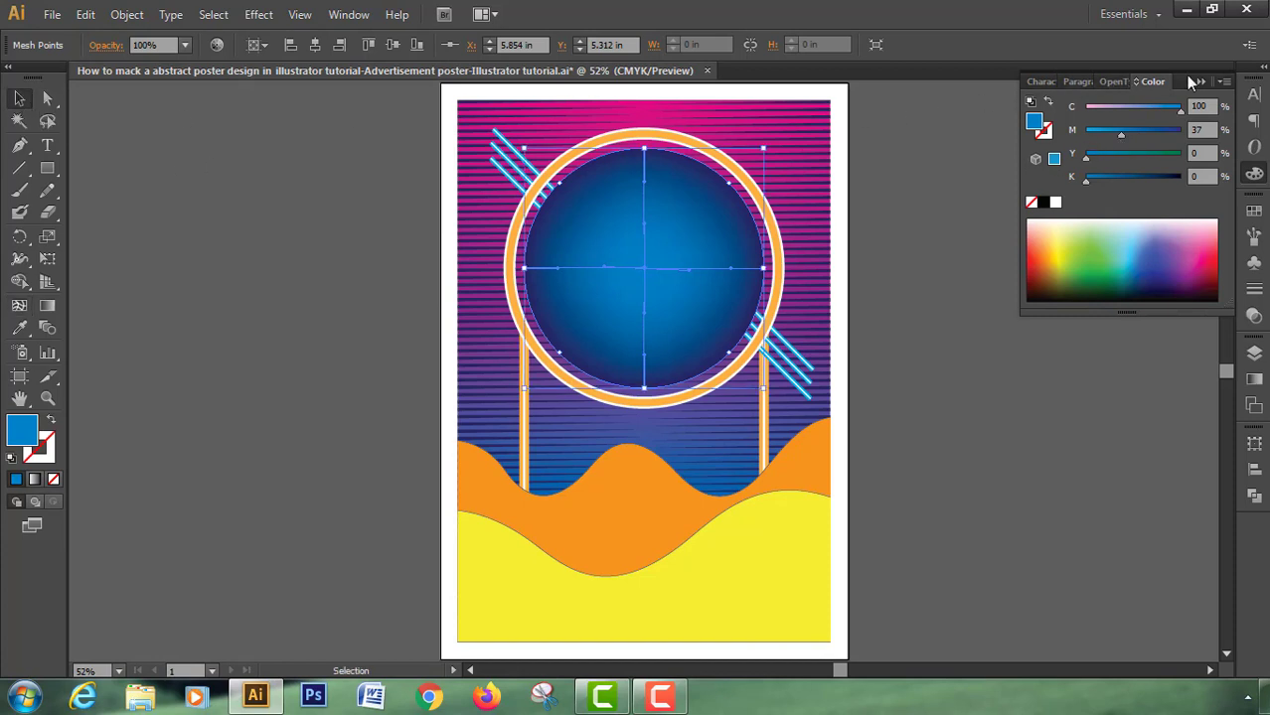
click(1200, 84)
click(1065, 270)
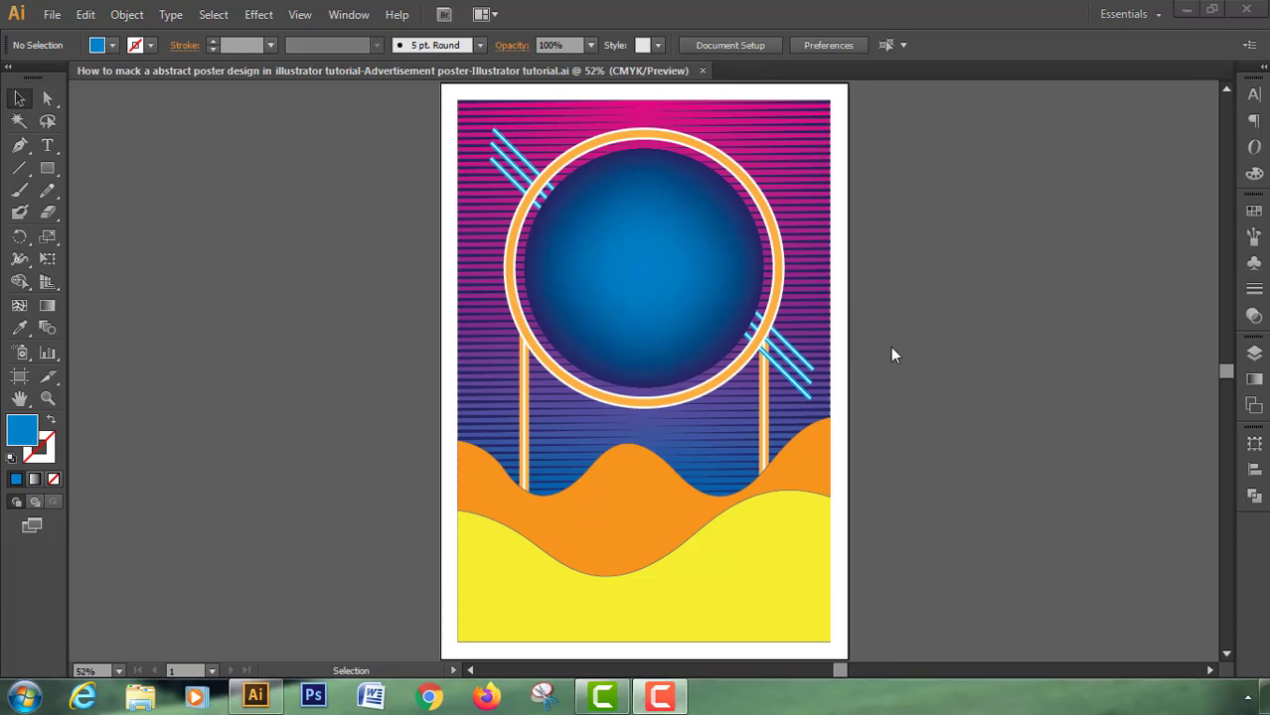
- Open the Text File document and bring all of its text and camera artwork into the poster document, beside the artboard
click(51, 15)
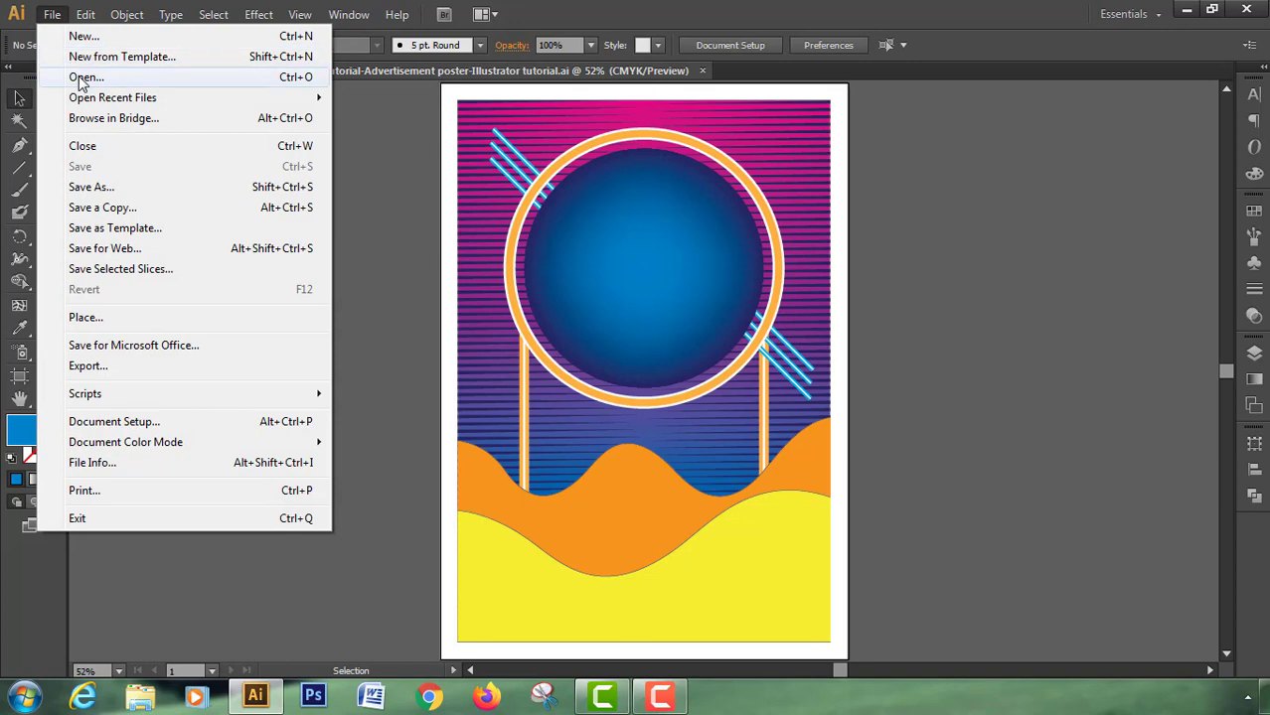
click(85, 76)
click(150, 134)
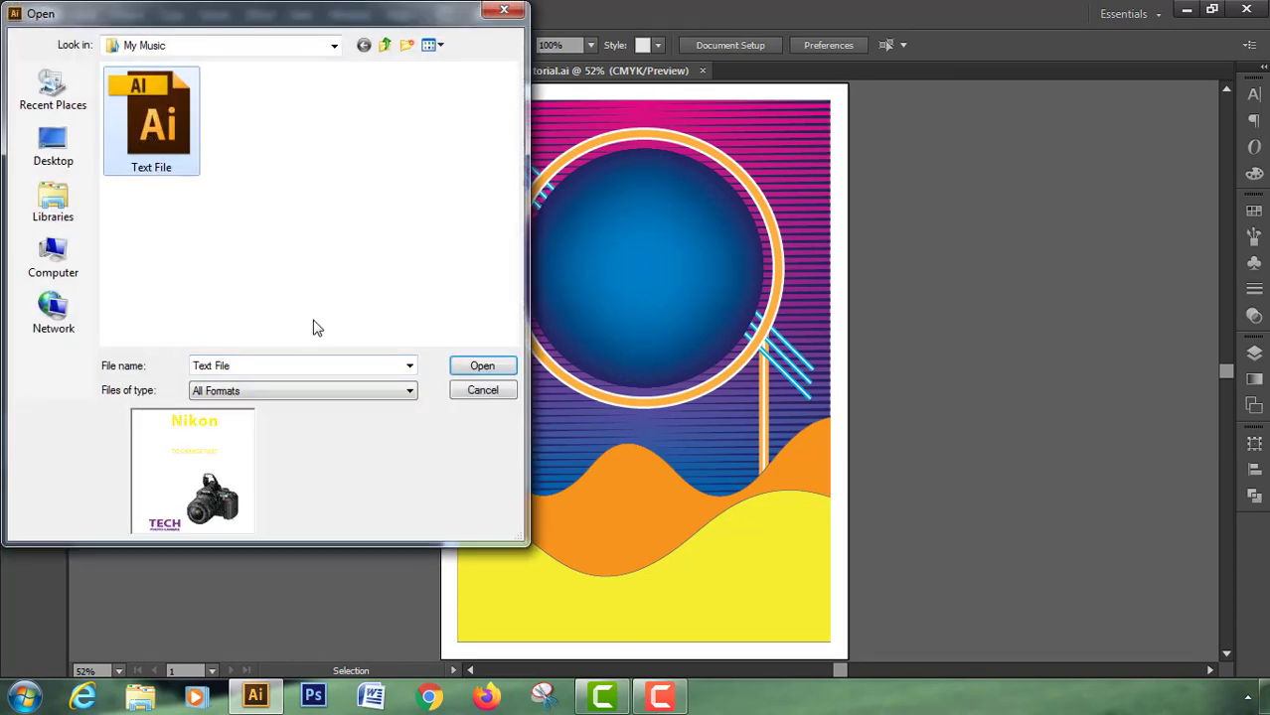
click(481, 363)
drag(581, 220, 467, 560)
drag(566, 353, 298, 358)
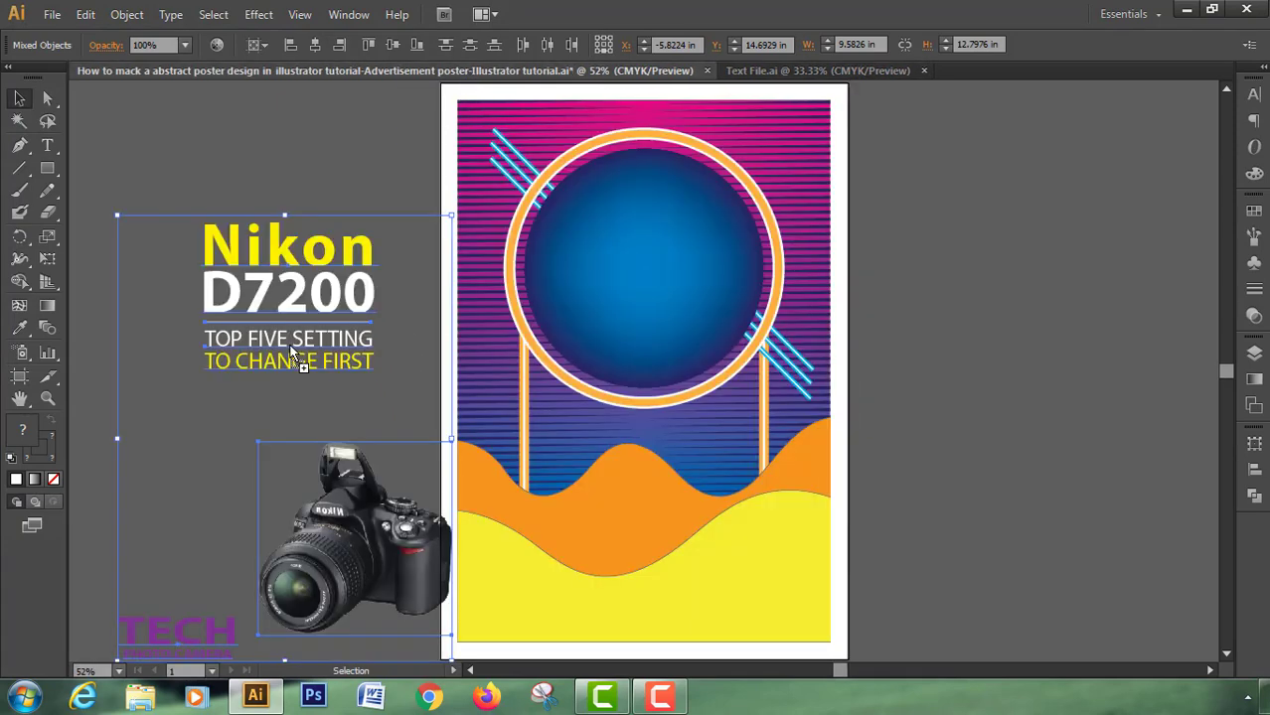
click(329, 184)
- Group the Nikon D7200 heading, its divider line and the TOP FIVE SETTING TO CHANGE FIRST text
click(249, 363)
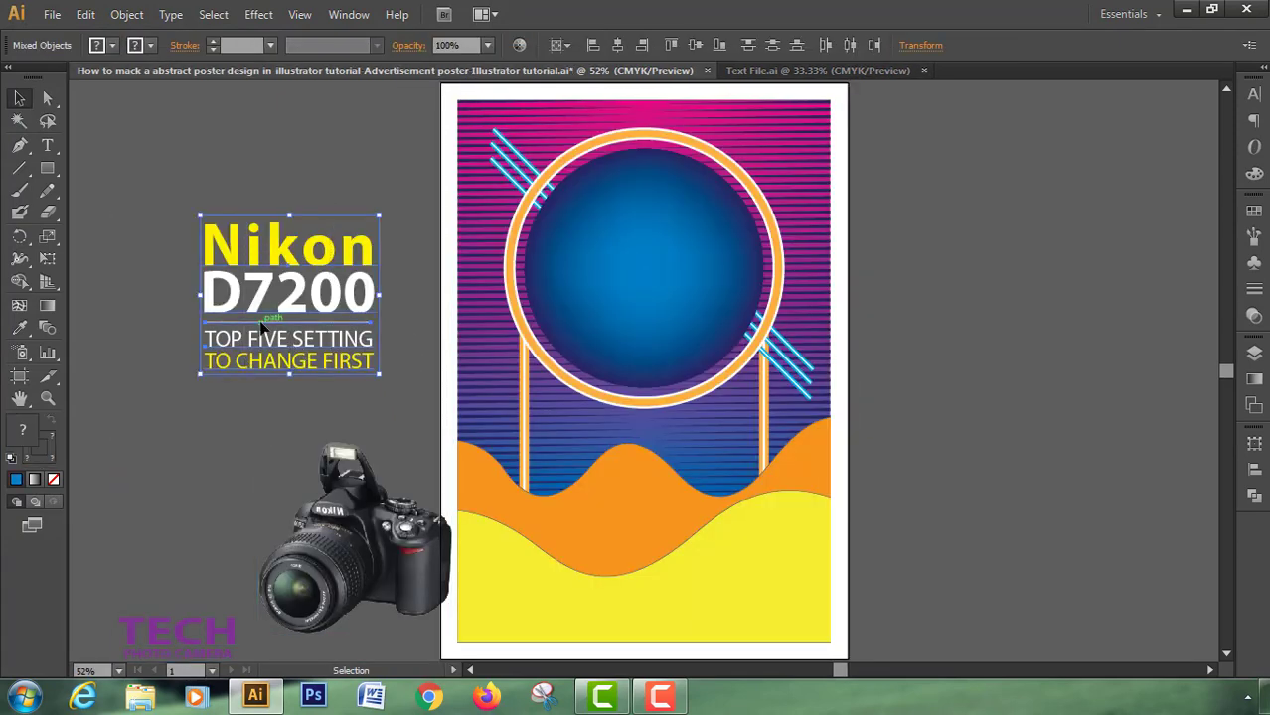
right_click(263, 322)
click(298, 410)
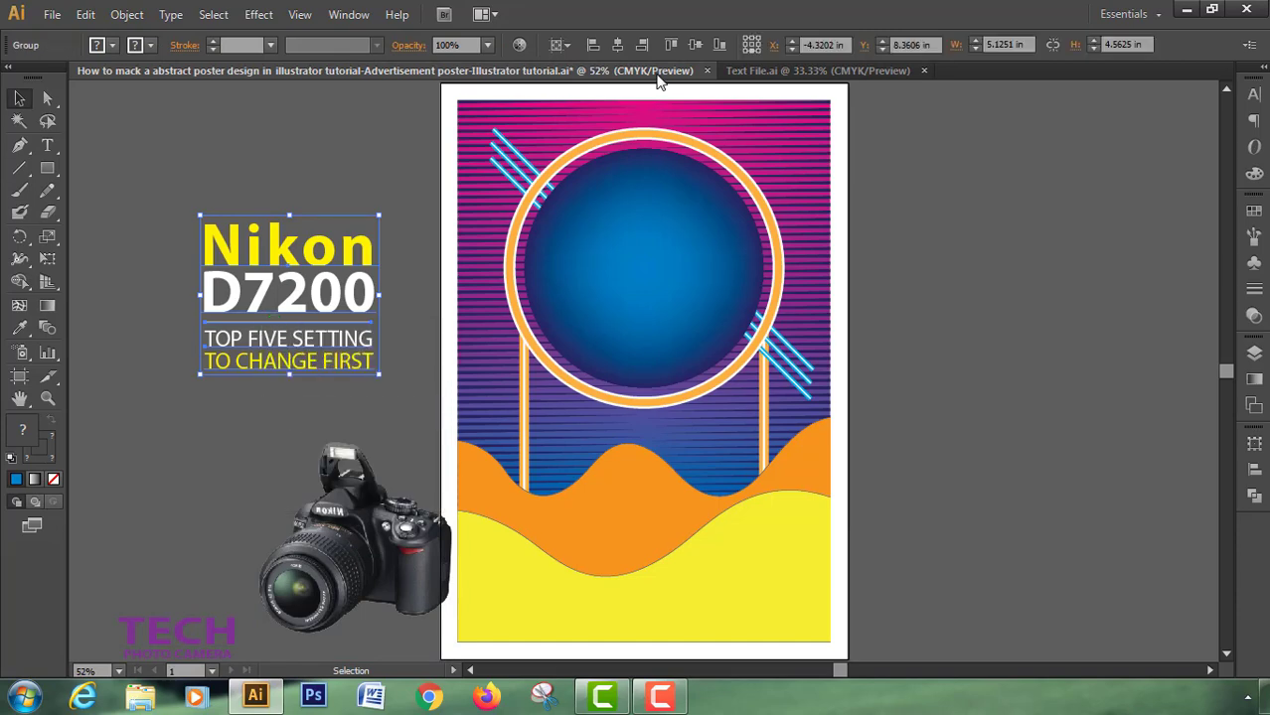
- Center the Nikon text group horizontally on the artboard, move it up inside the blue circle and nudge it slightly right
click(618, 45)
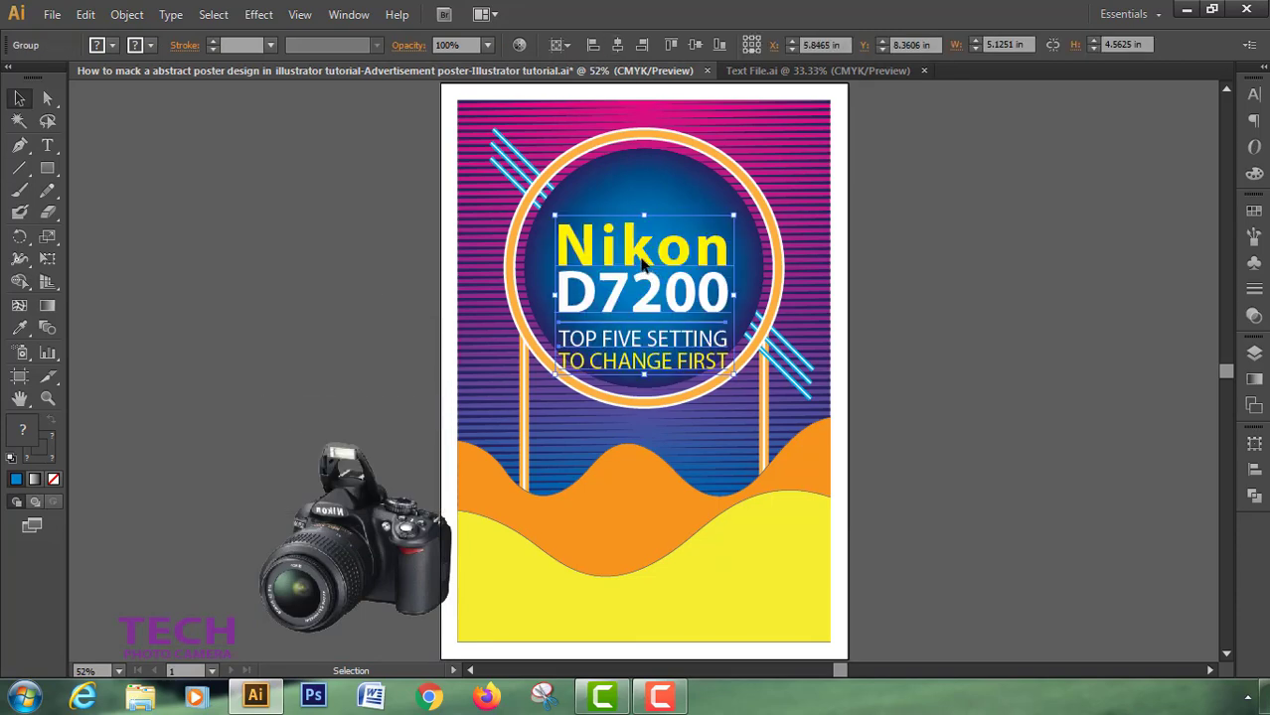
drag(642, 256, 649, 231)
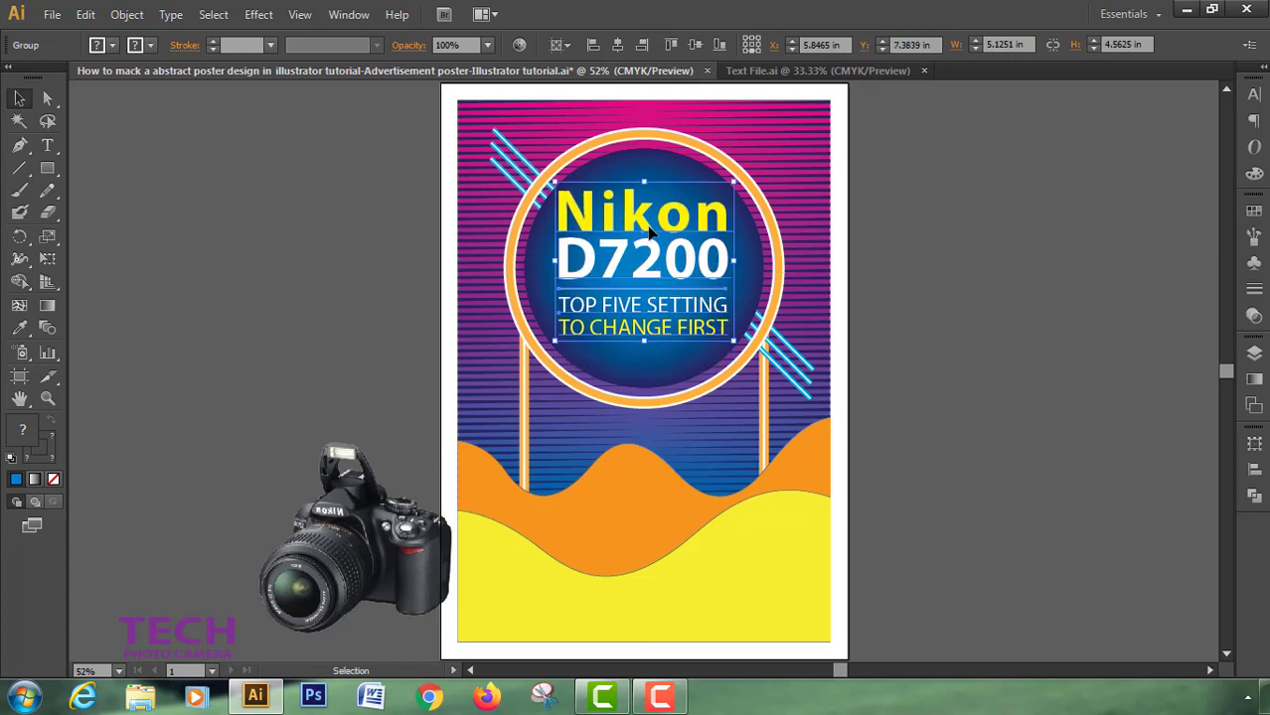
key(Right)
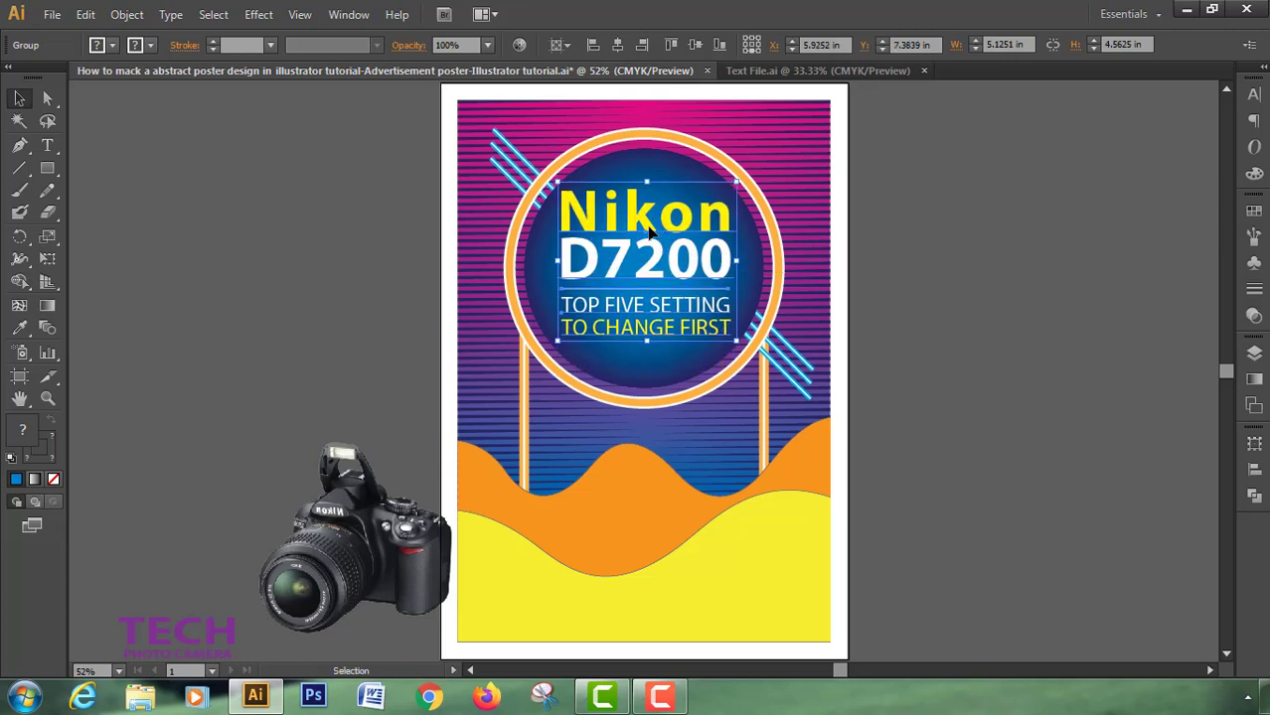
click(989, 335)
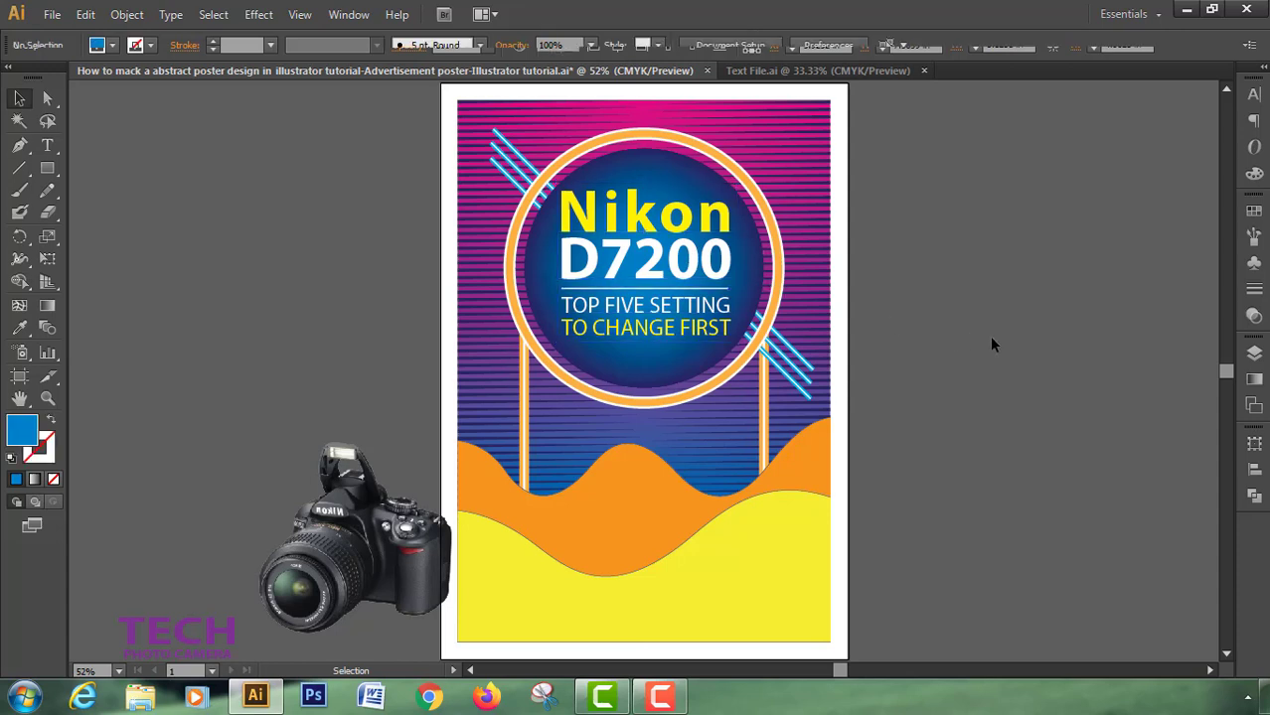
- Place the camera image over the waves in the poster's lower right corner
click(365, 548)
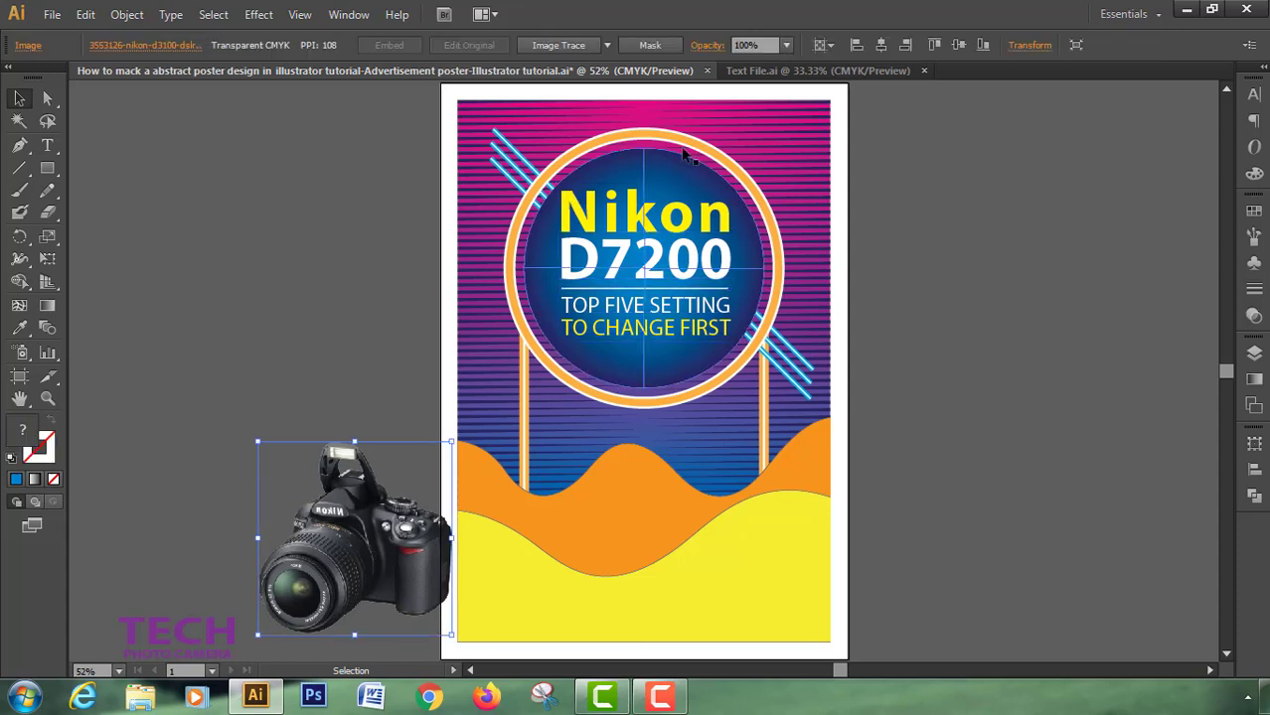
click(882, 44)
drag(674, 565, 751, 550)
click(895, 559)
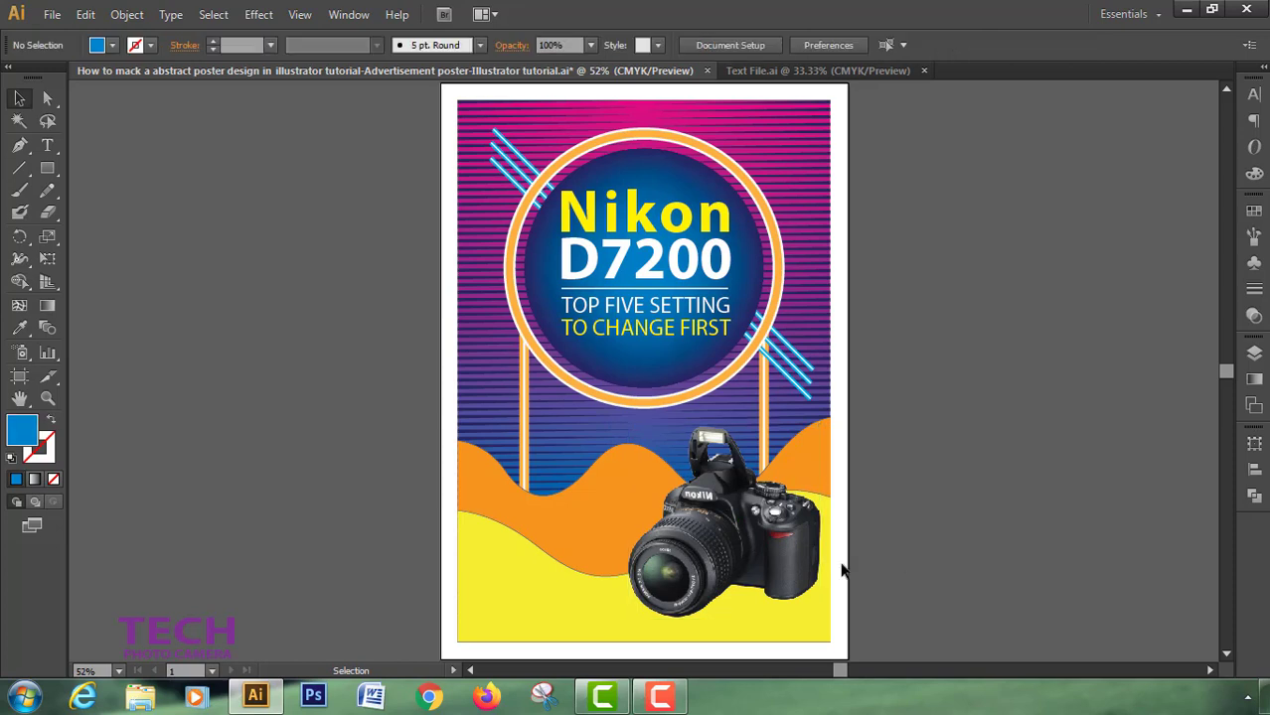
- Move the purple TECH PHOTO CAMERA text onto the yellow wave in the poster's lower left corner
click(221, 636)
drag(218, 629, 529, 615)
click(359, 600)
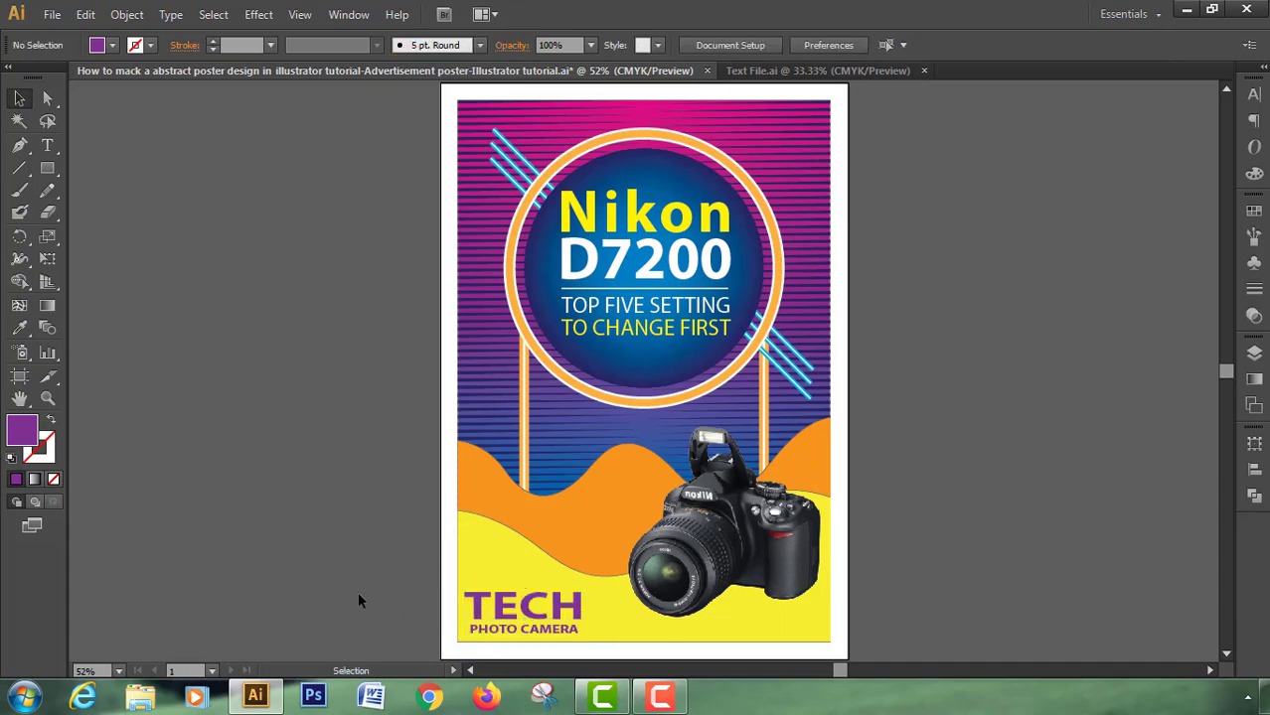